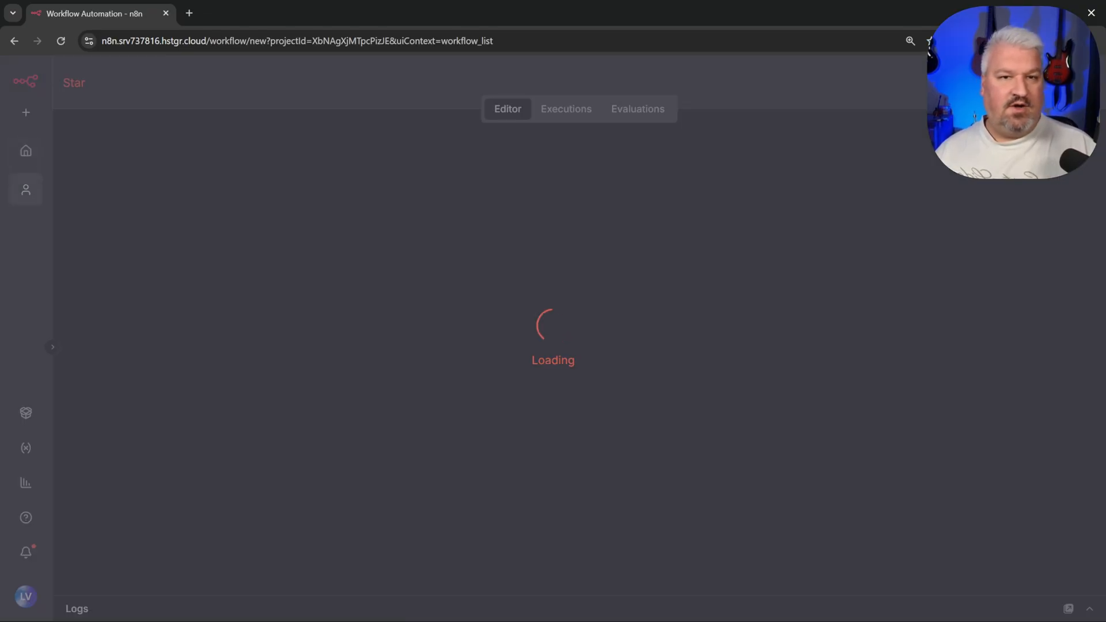
Step: Rename the workflow to 'Order Processing'
type("Order Processing")
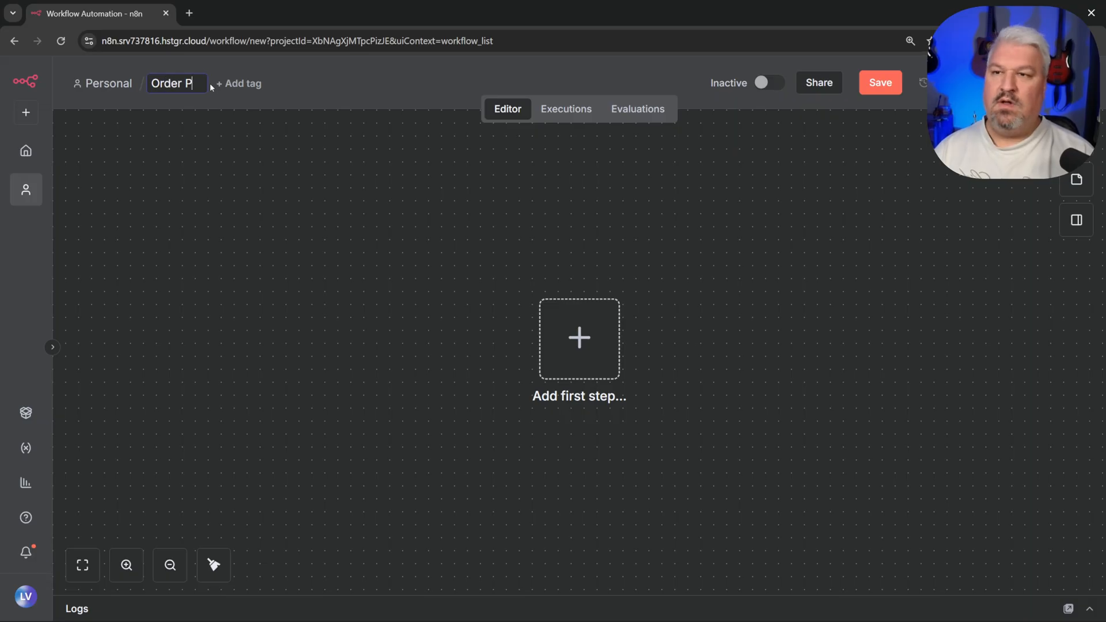
key("BackSpace")
key("BackSpace")
key("BackSpace")
key("BackSpace")
type("sing")
key("Return")
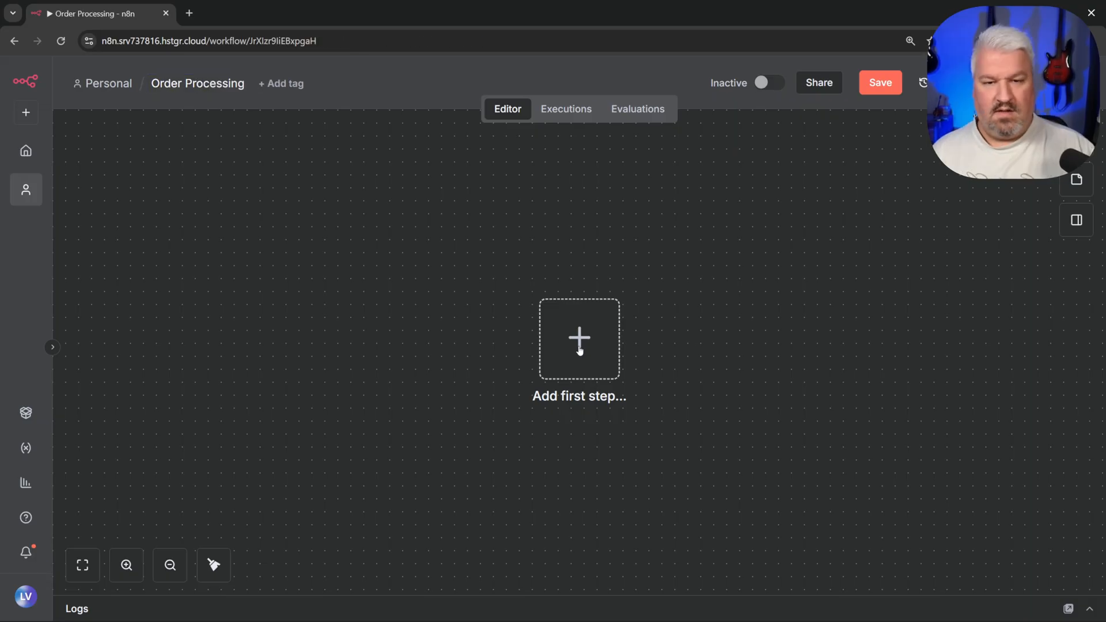
Step: Add an On form submission trigger titled 'Order Form' with no description
left_click(578, 346)
scroll(961, 248, "down", 2)
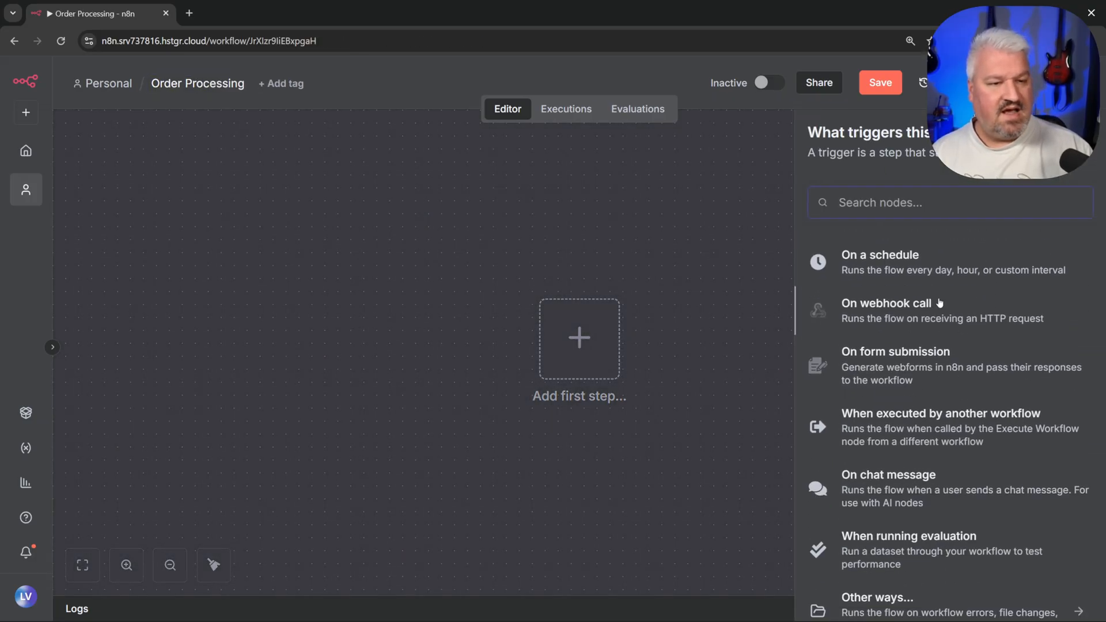
left_click(915, 362)
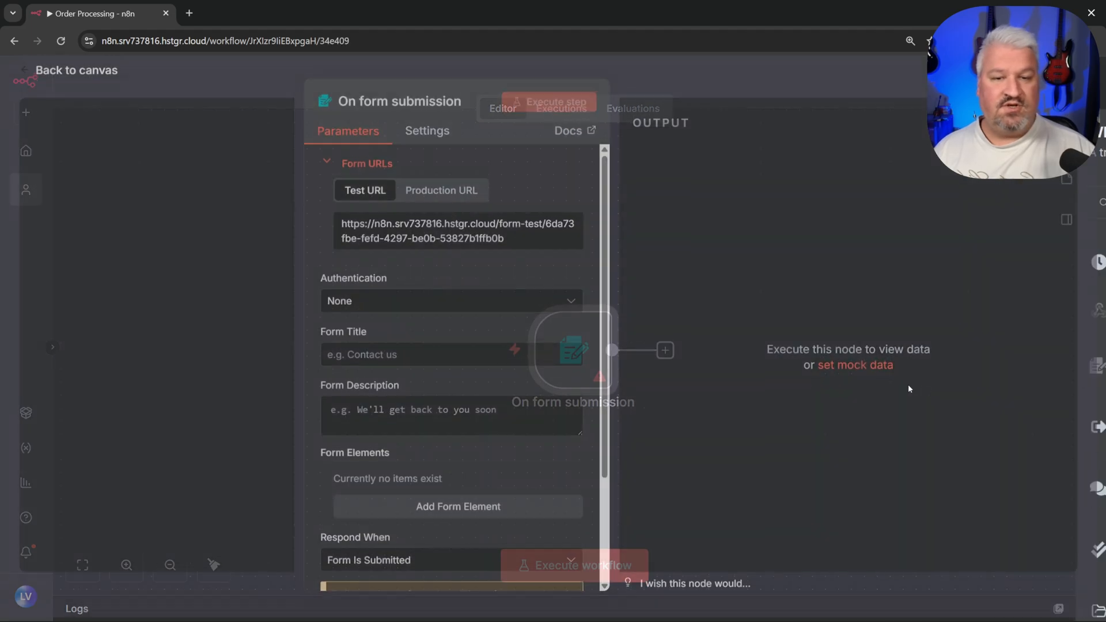
scroll(407, 260, "down", 2)
left_click(407, 231)
type("Order Form")
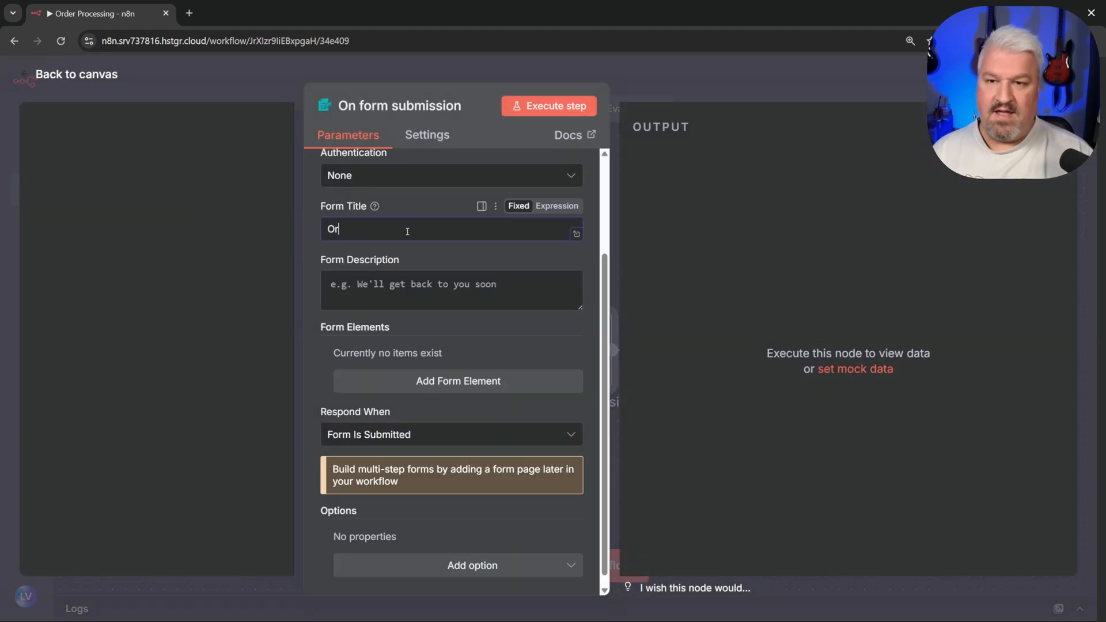
left_click(440, 281)
scroll(443, 305, "down", 1)
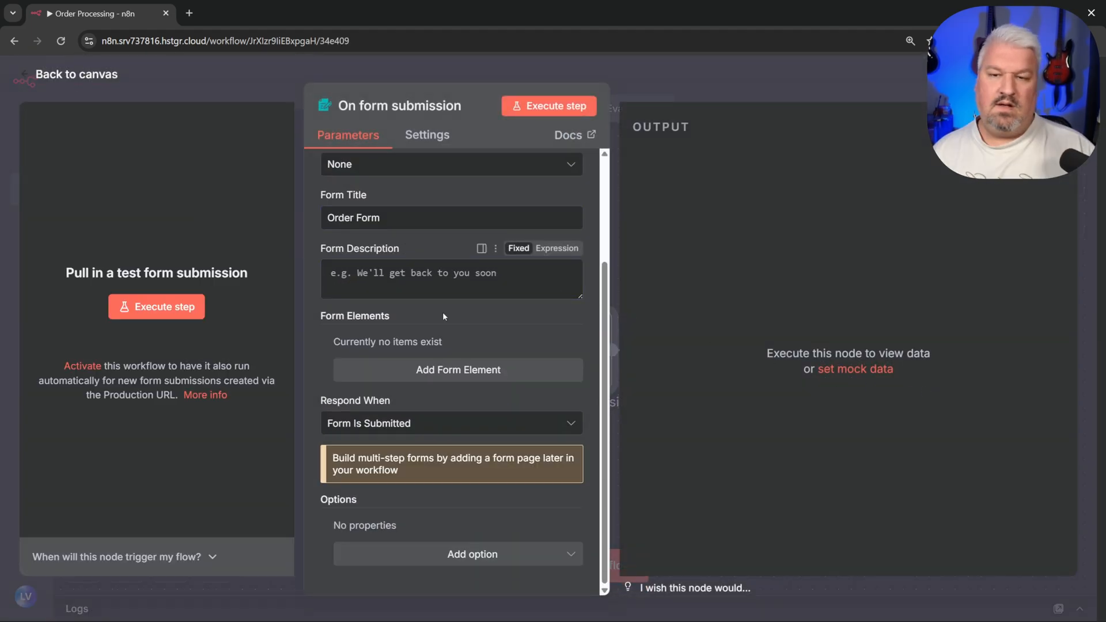
left_click(442, 313)
Step: Add a 'Customer Name' field to the form
left_click(480, 368)
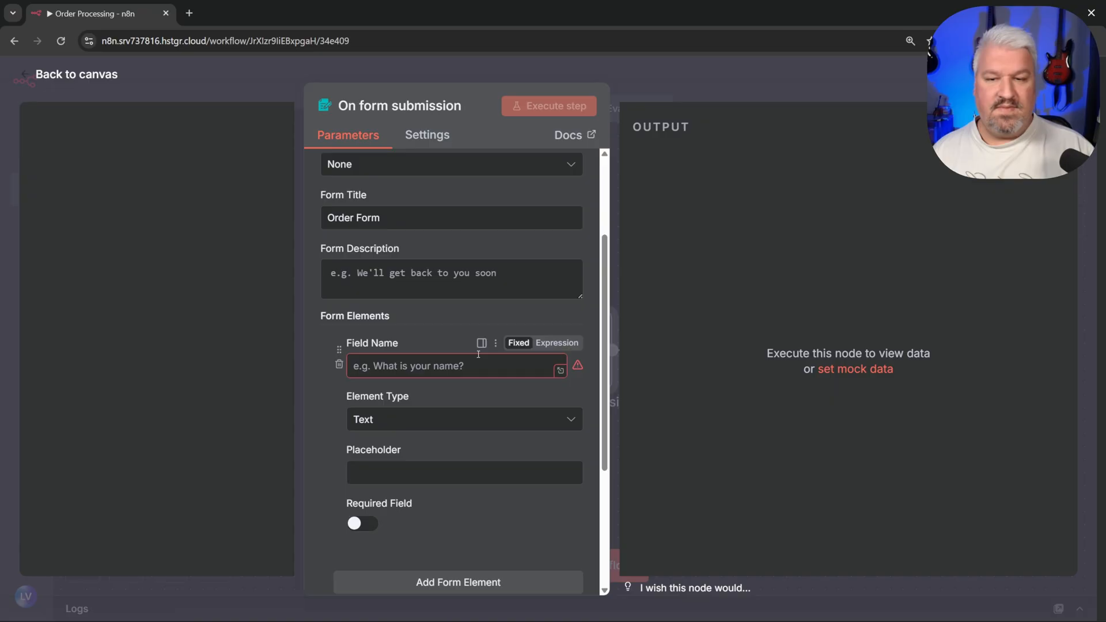
left_click(424, 372)
type("Customer Name")
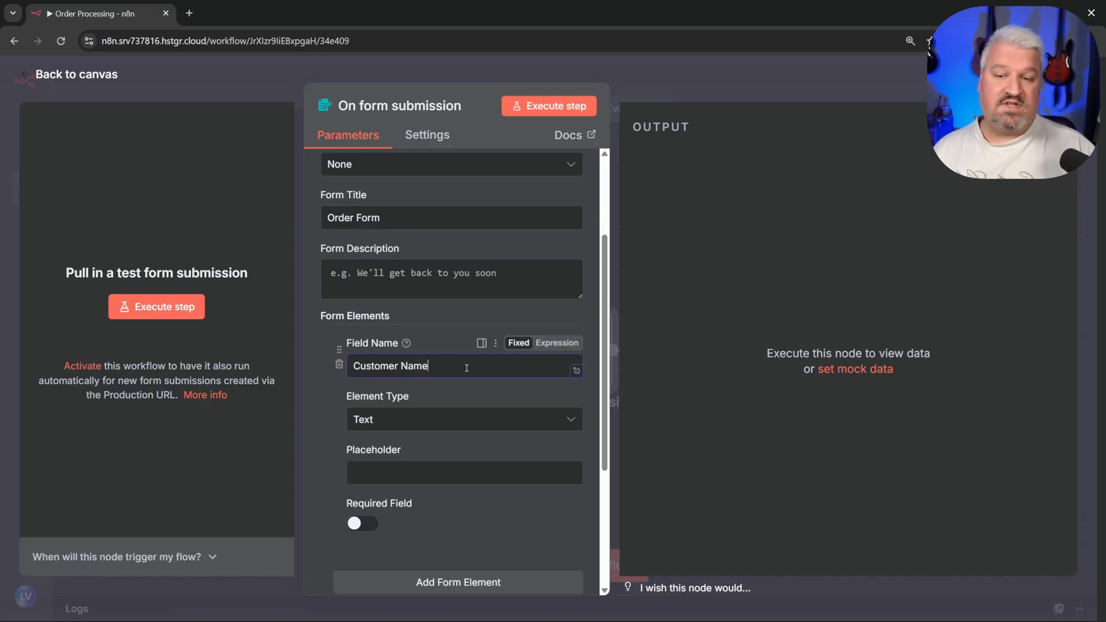
left_click(457, 477)
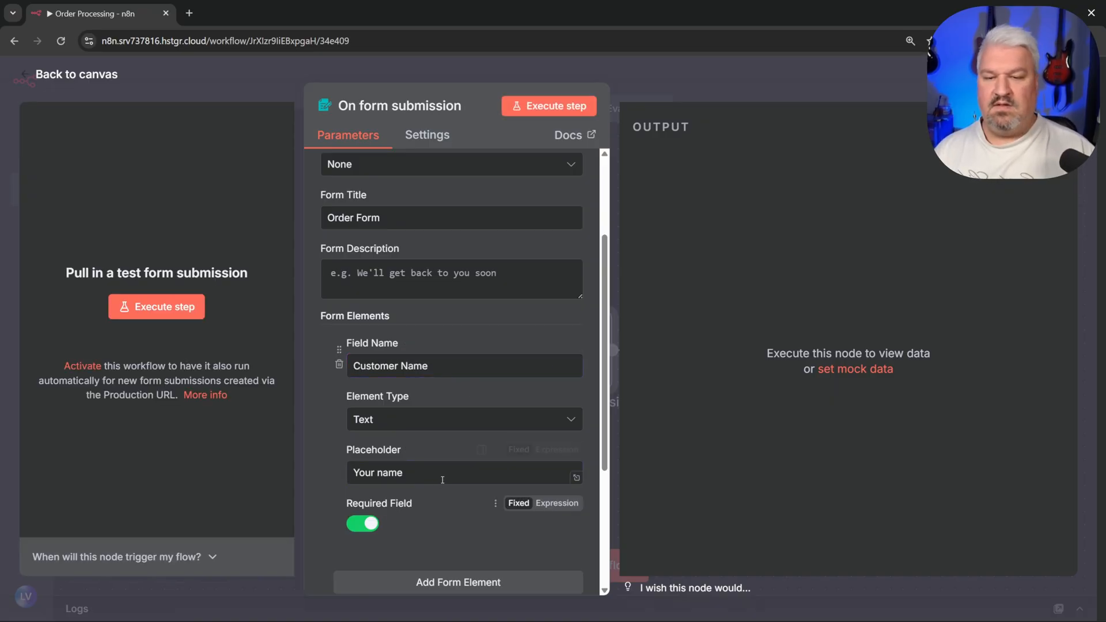
scroll(442, 479, "down", 4)
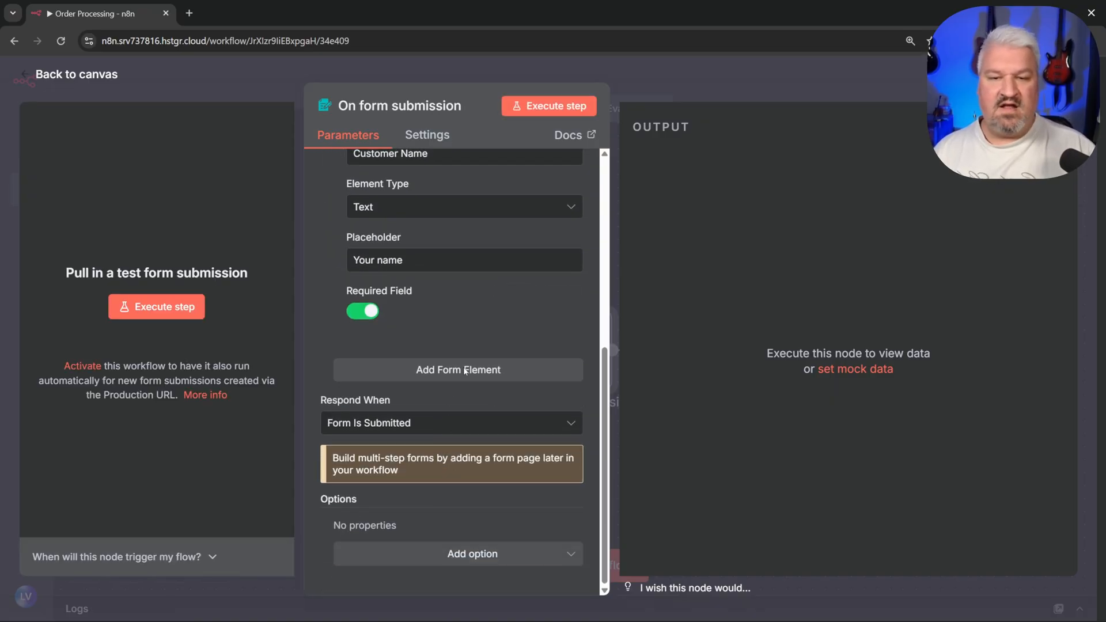
Step: Add a required Email-type field named 'Email' with placeholder 'Your email'
left_click(464, 372)
left_click(434, 396)
type("Email")
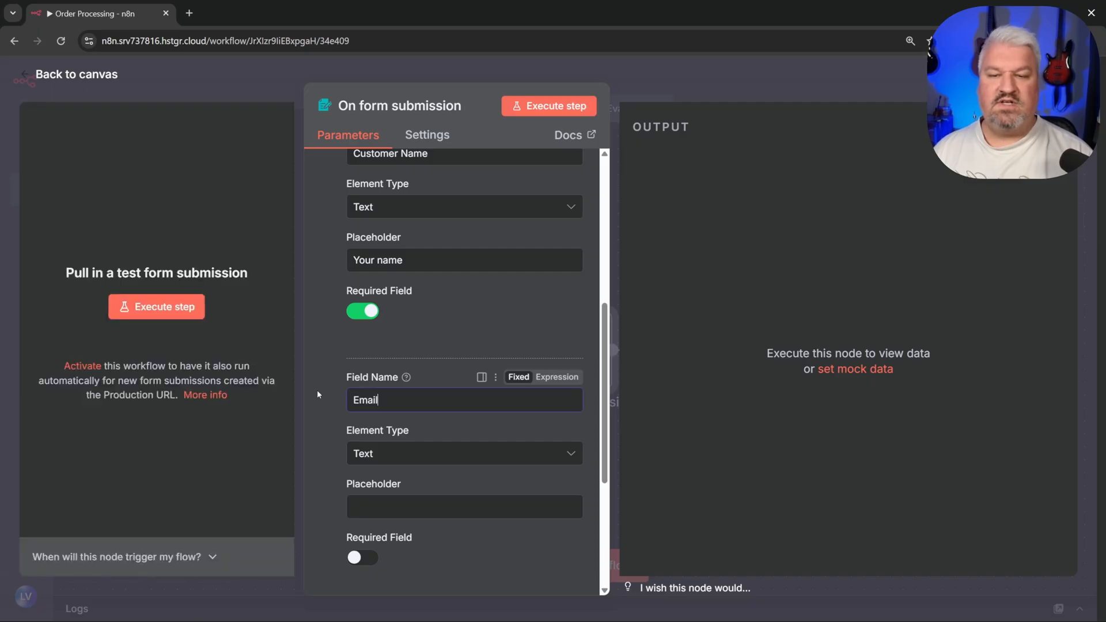
left_click(411, 463)
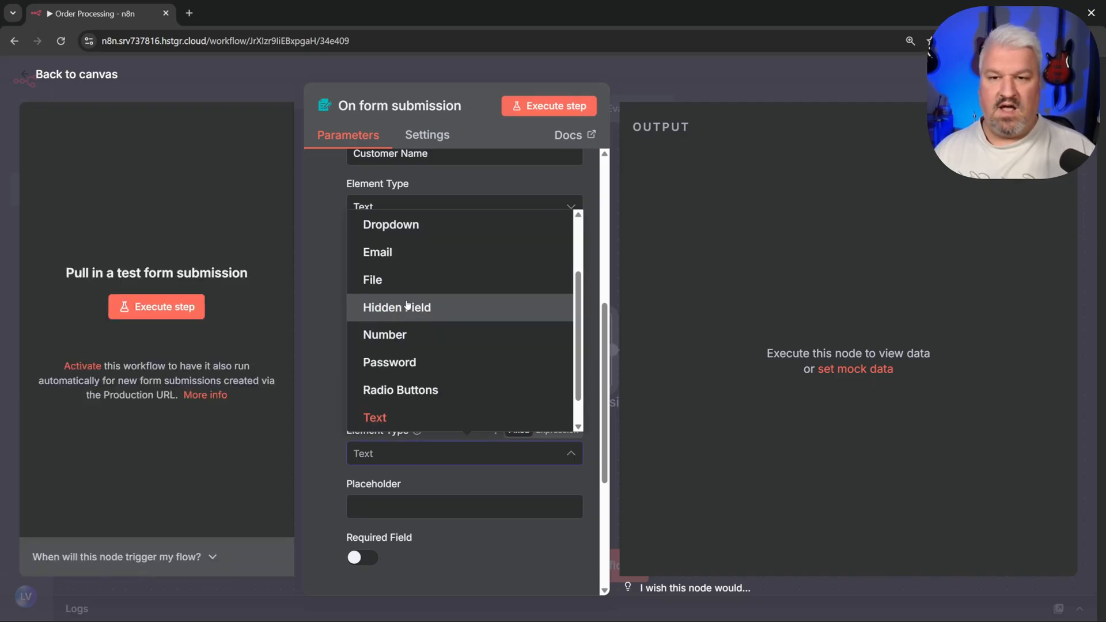
left_click(388, 254)
left_click(424, 514)
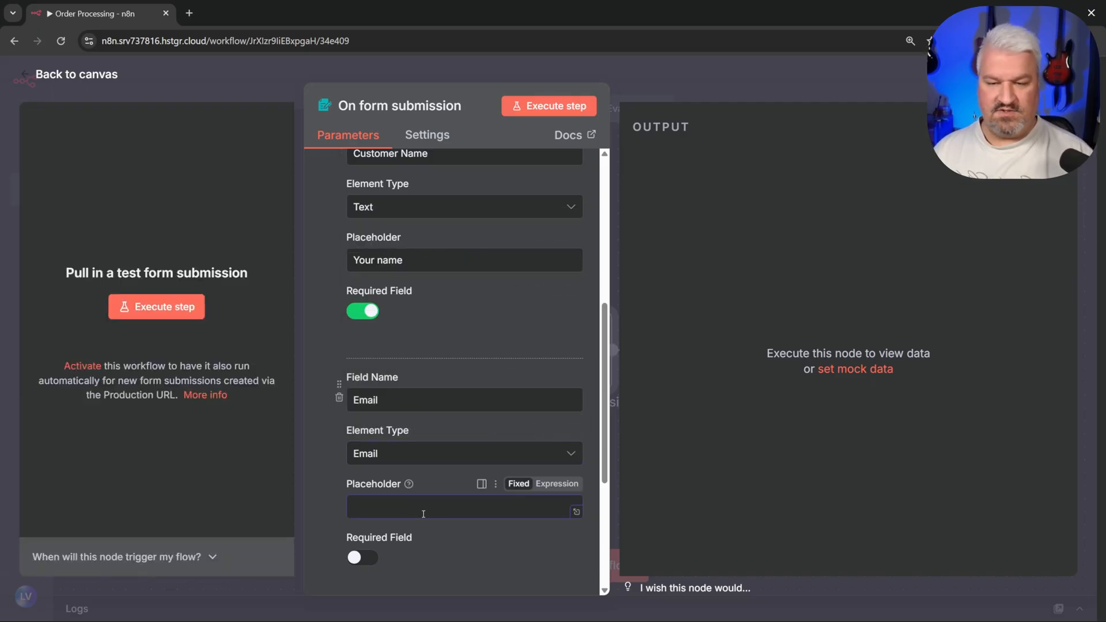
type("Your email")
scroll(423, 514, "down", 3)
left_click(464, 423)
Step: Add an 'Item' field with the Dropdown element type
left_click(455, 452)
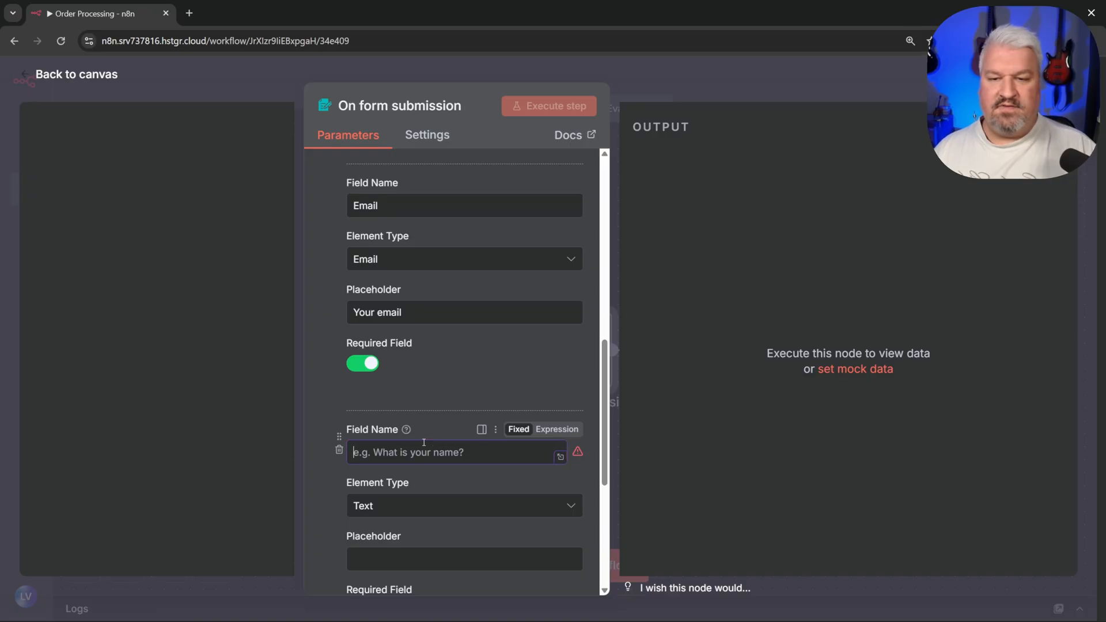
type("Item")
scroll(458, 452, "down", 3)
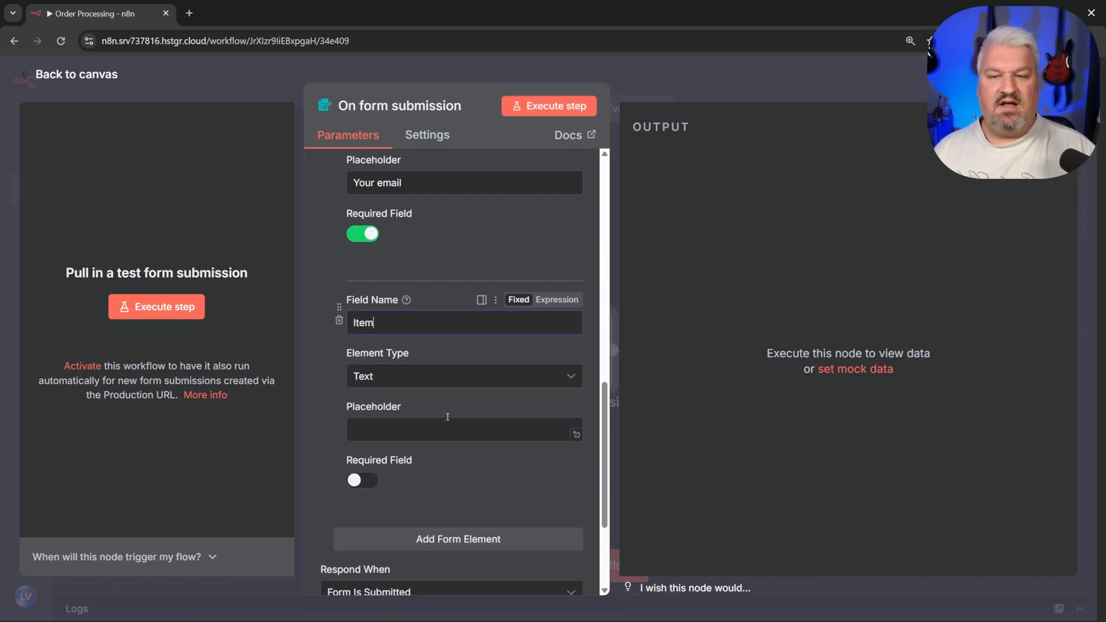
left_click(422, 370)
scroll(432, 306, "up", 2)
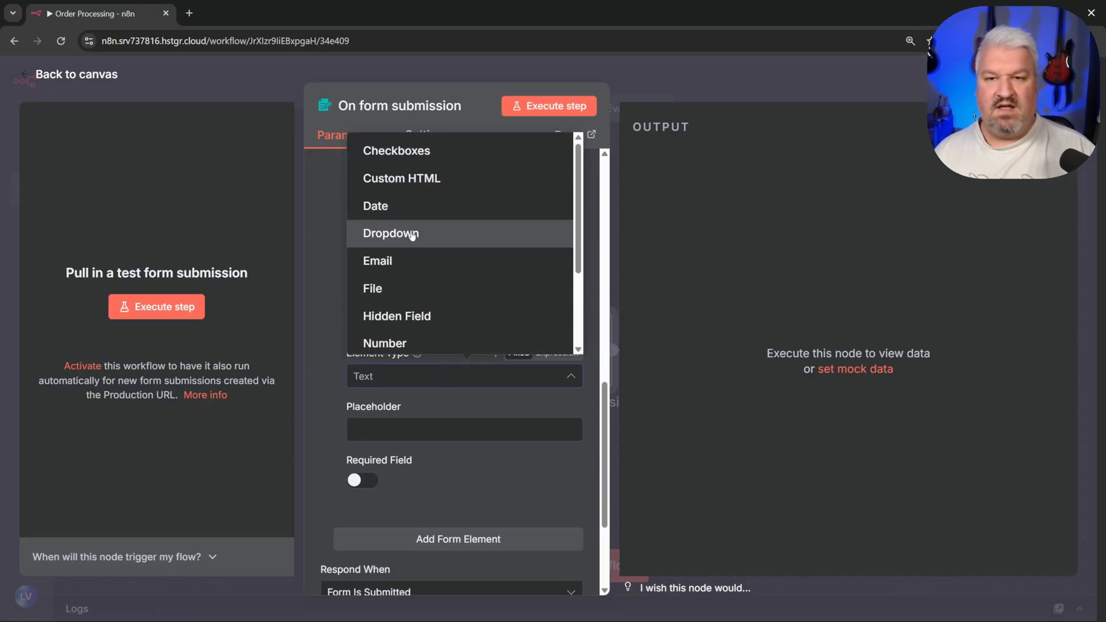
left_click(413, 236)
Step: Give Item the options Margarita Pizza, Regina Pizza and Meat Lovers Pizza, and make it required
scroll(420, 245, "down", 2)
left_click(449, 327)
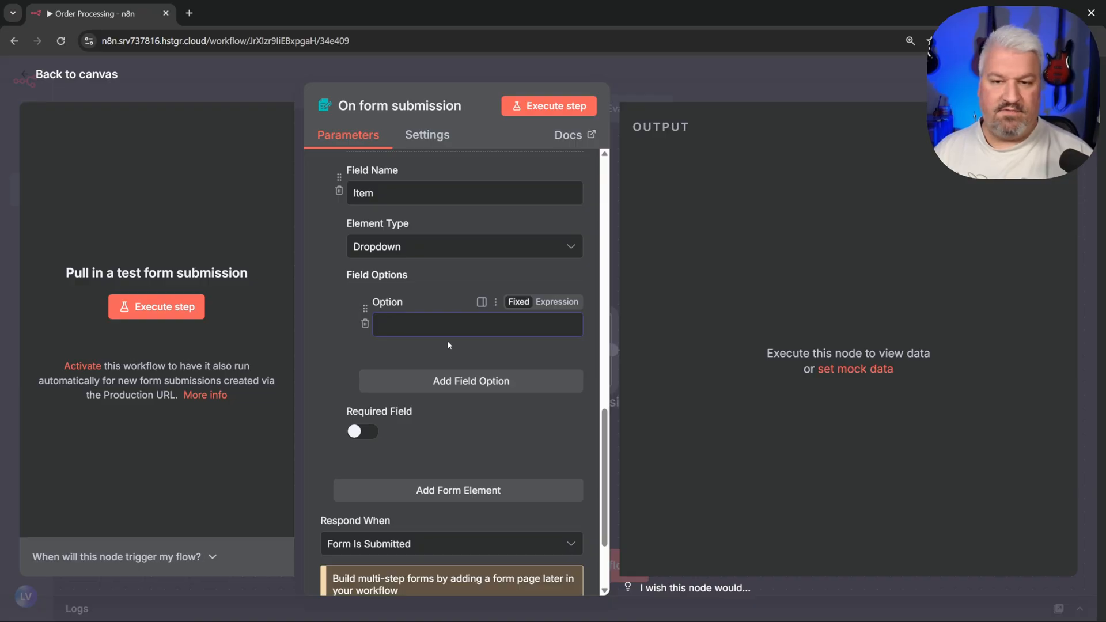
type("Margarit")
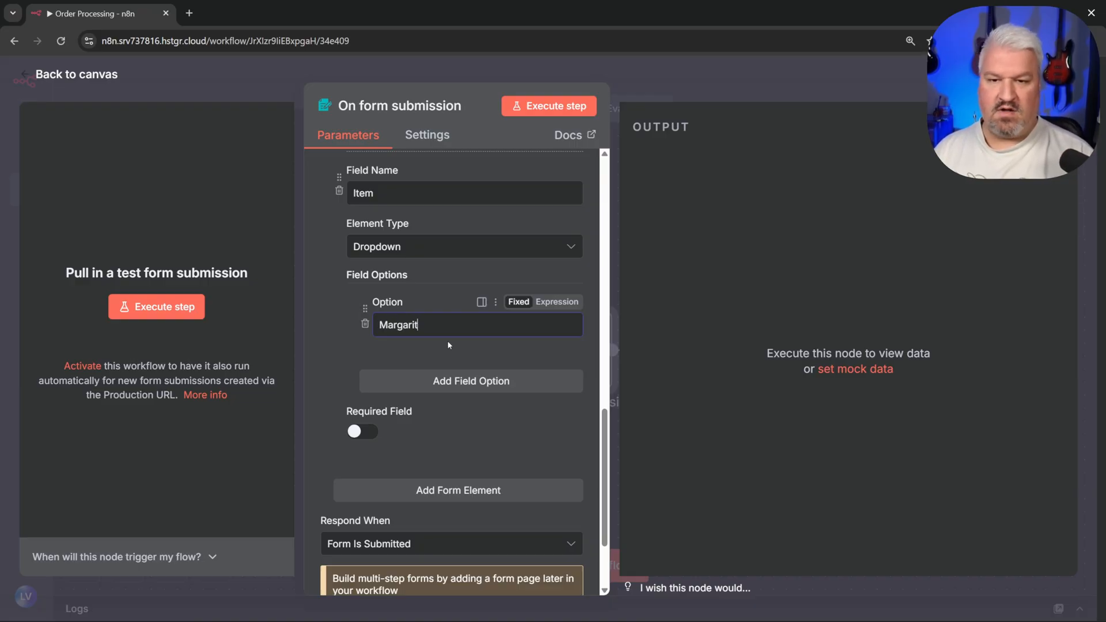
type("a Pizza")
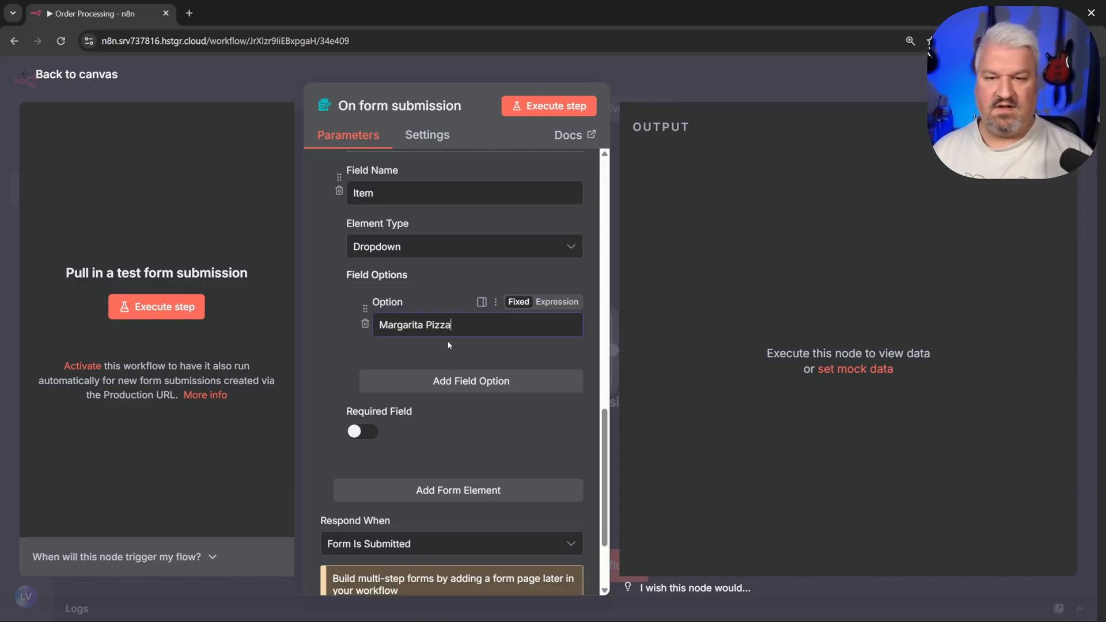
left_click(474, 381)
type("Regina Pizza")
left_click(475, 468)
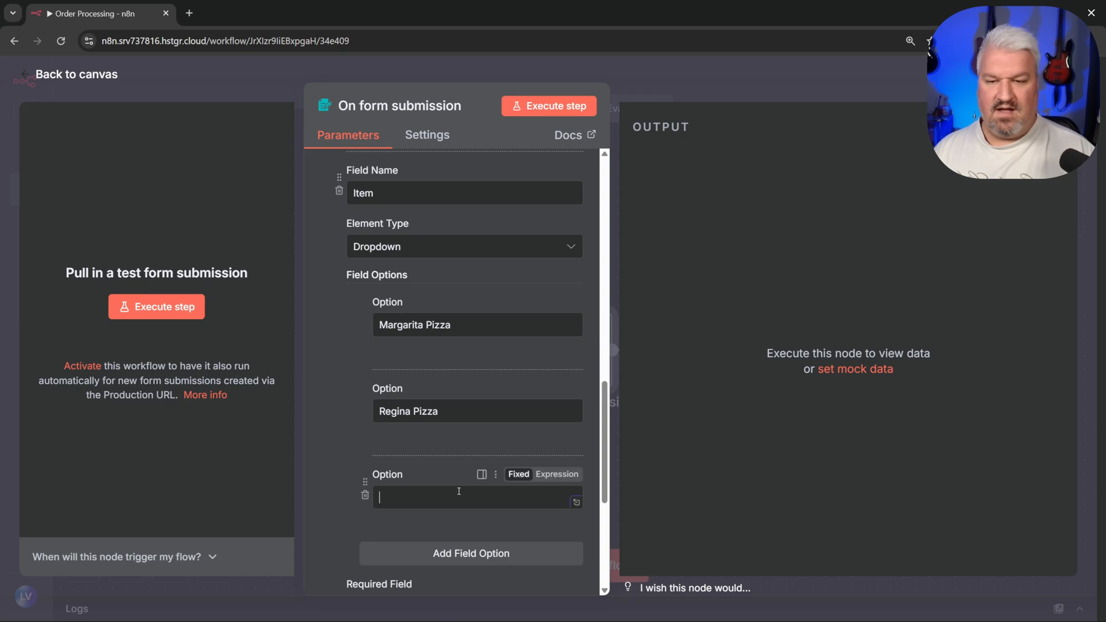
type("Meat Lovers Pizza")
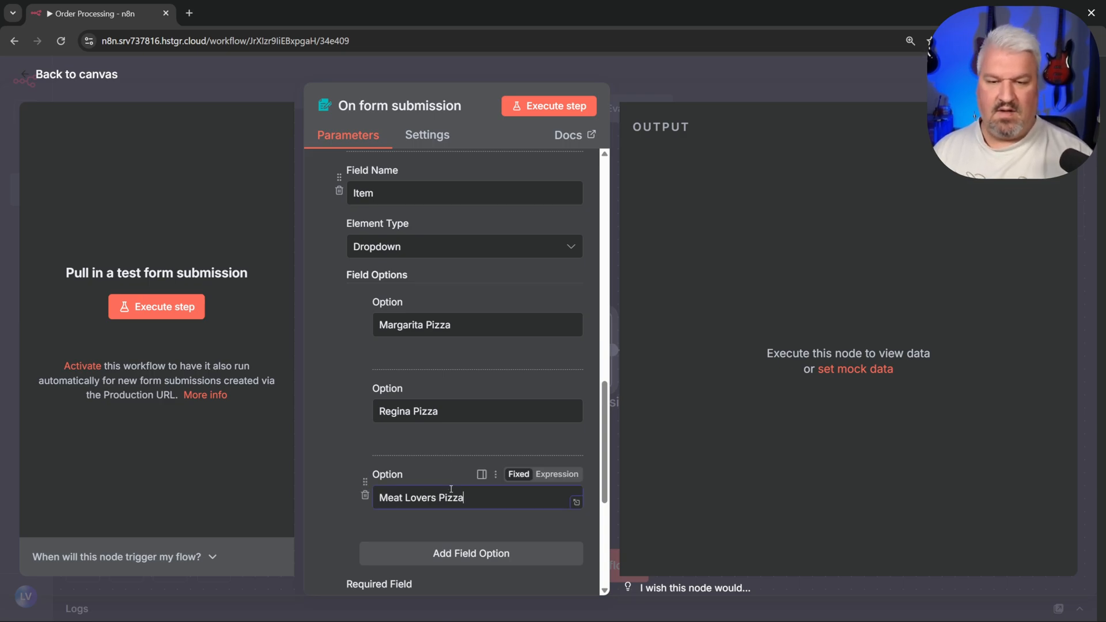
scroll(447, 372, "down", 4)
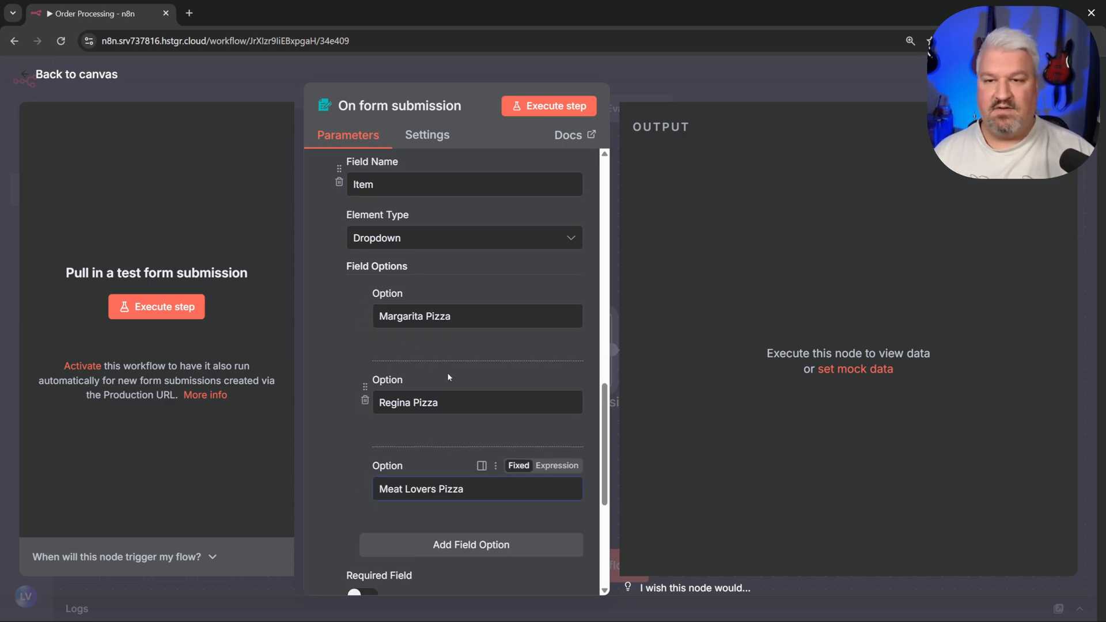
left_click(355, 410)
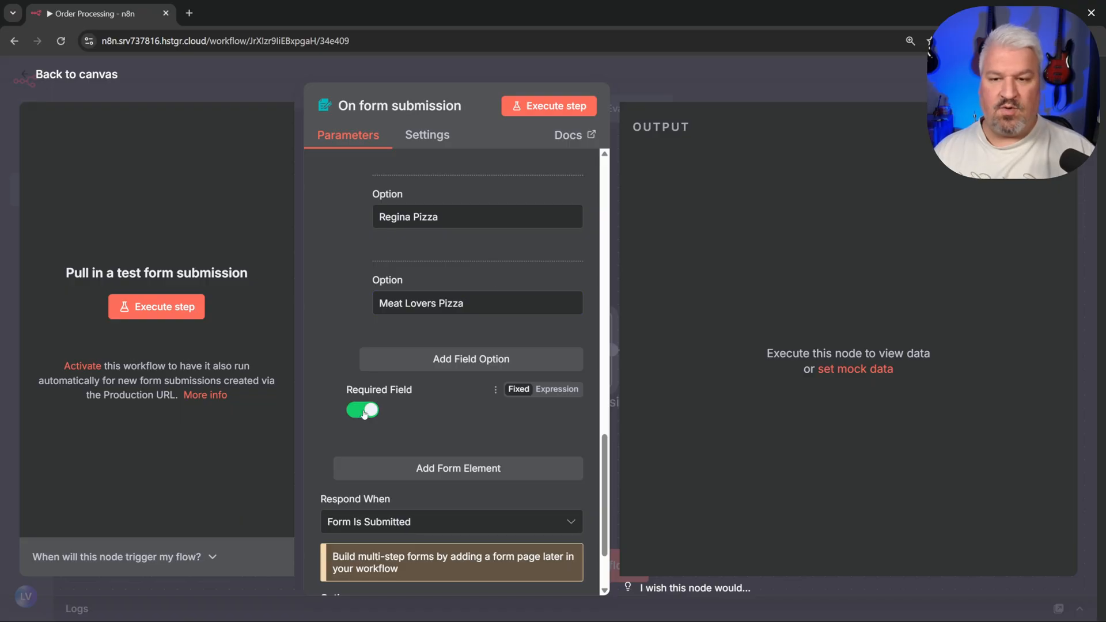
Step: Add a Number-type form field named 'Quantity'
scroll(443, 409, "down", 2)
left_click(417, 370)
left_click(418, 397)
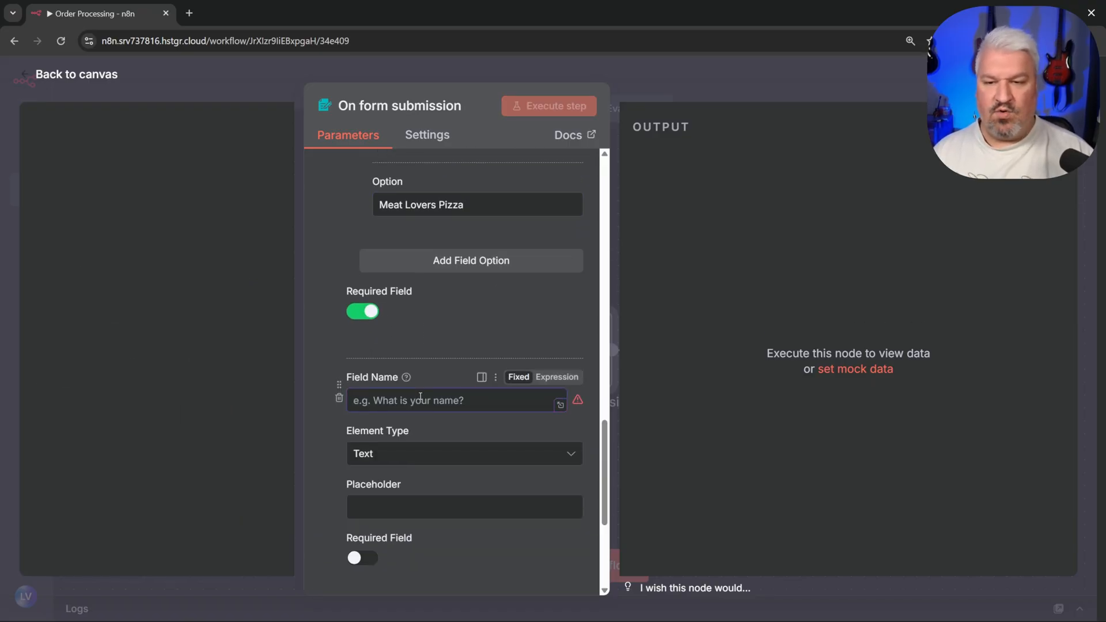
type("Quantity")
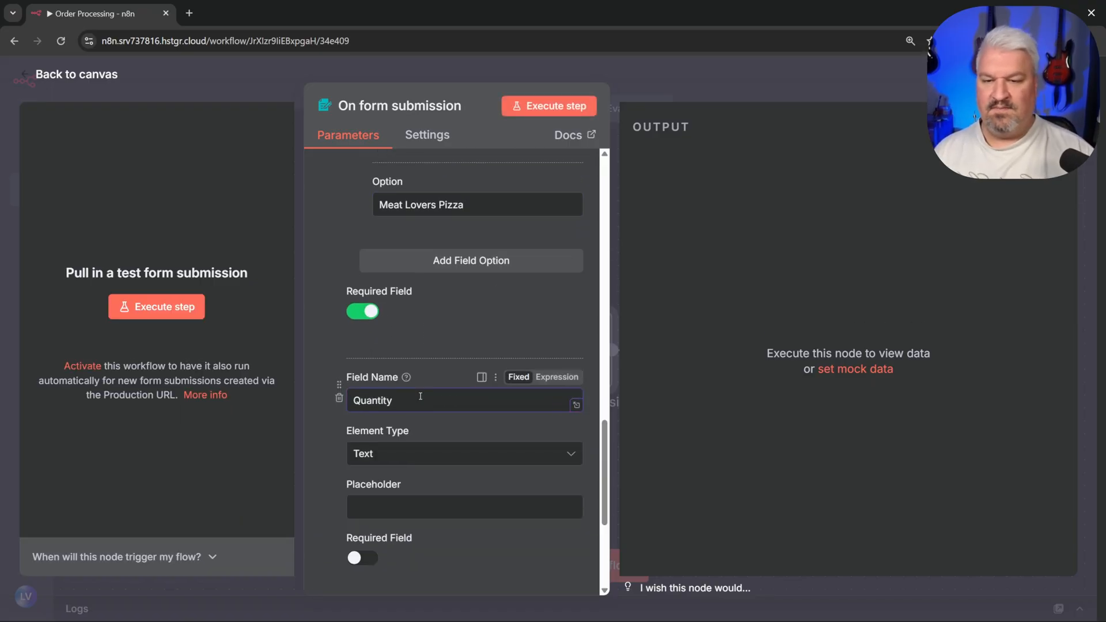
left_click(438, 453)
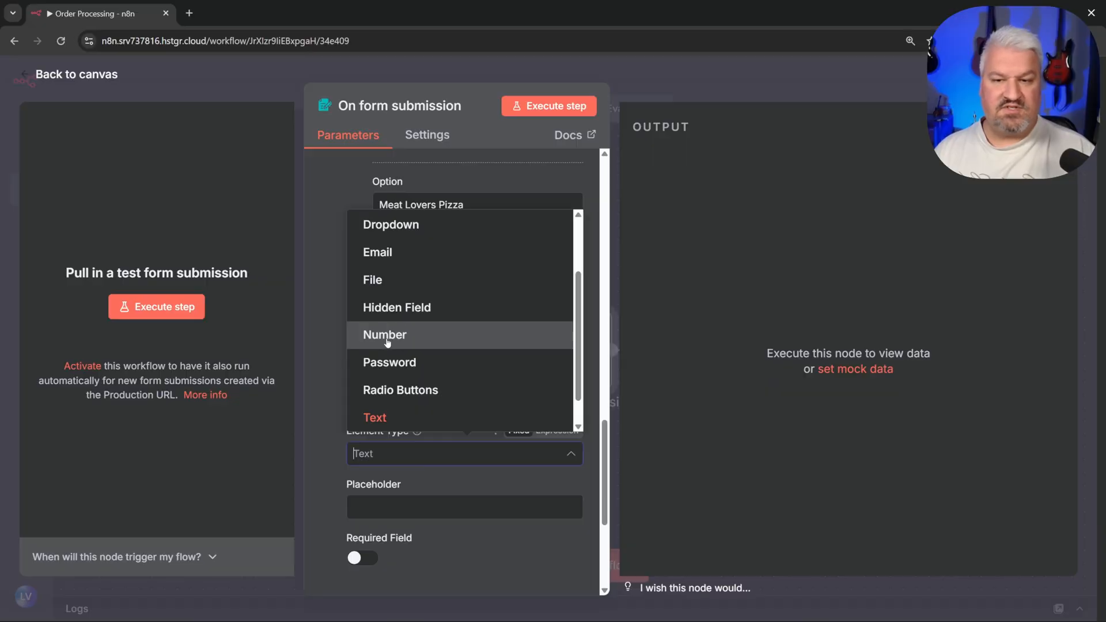
left_click(392, 340)
scroll(392, 260, "up", 5)
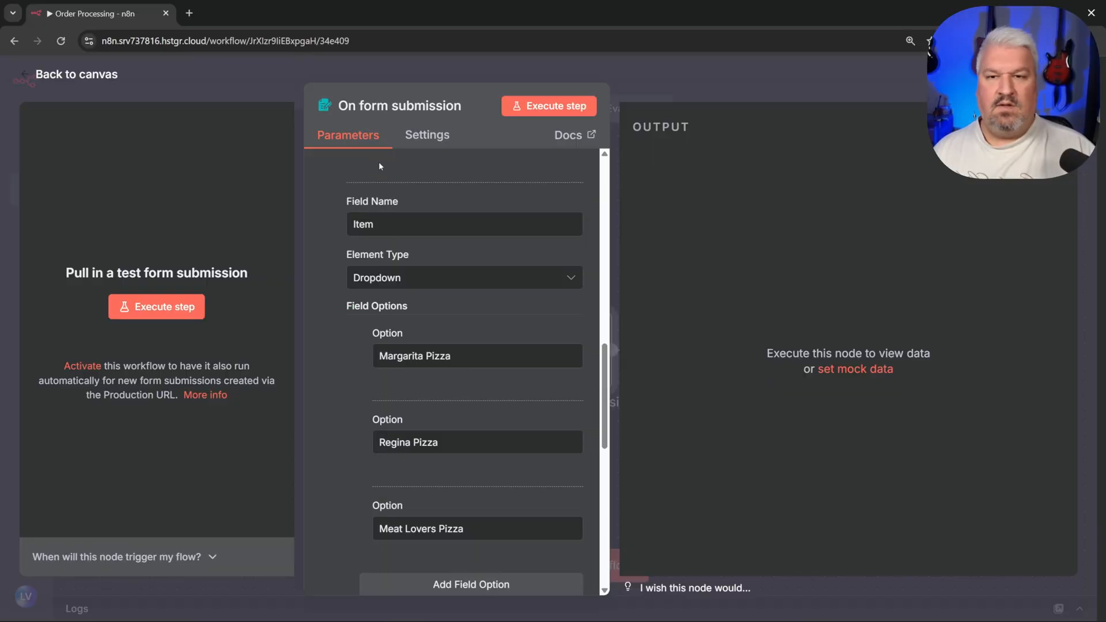
Step: Test the form trigger and enter a customer name and email in the test form
left_click(549, 103)
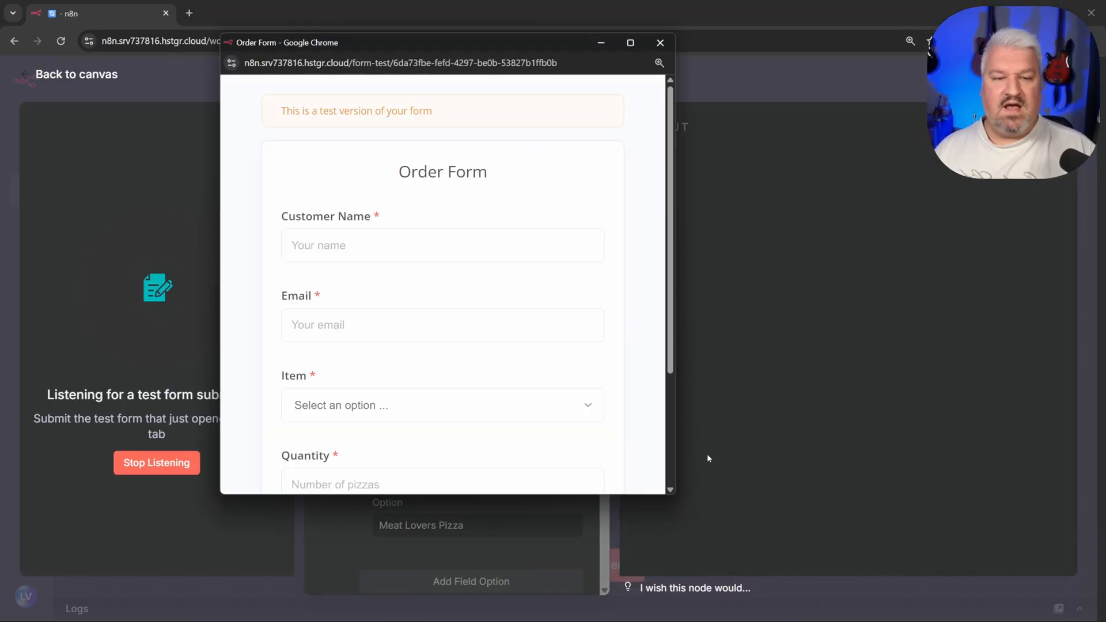
left_click_drag(671, 503, 736, 550)
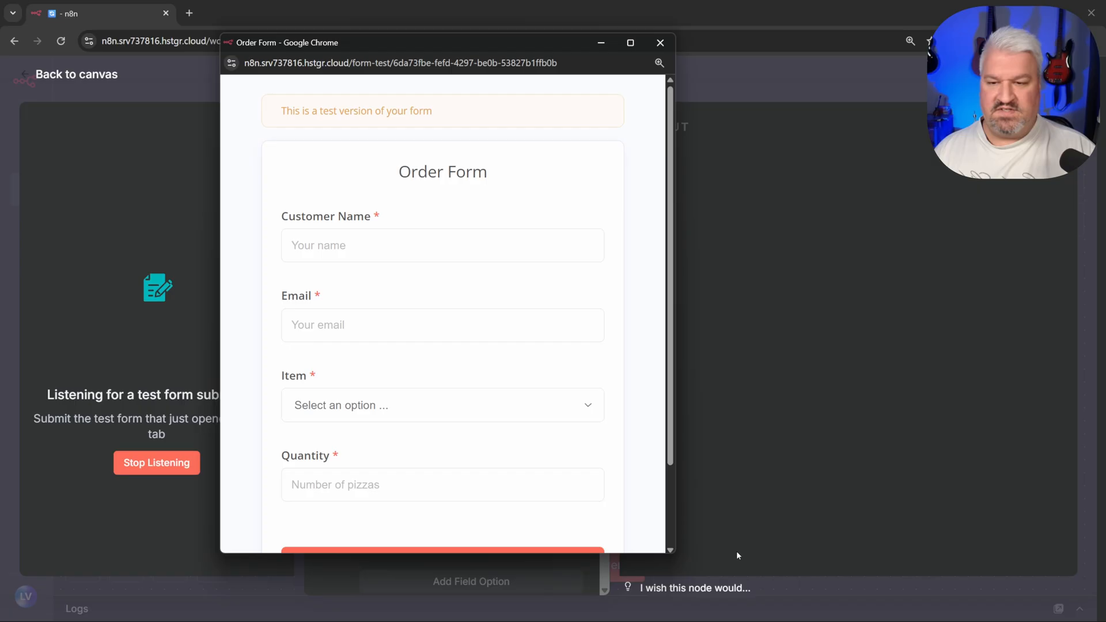
left_click(414, 244)
type("Leon")
key("Tab")
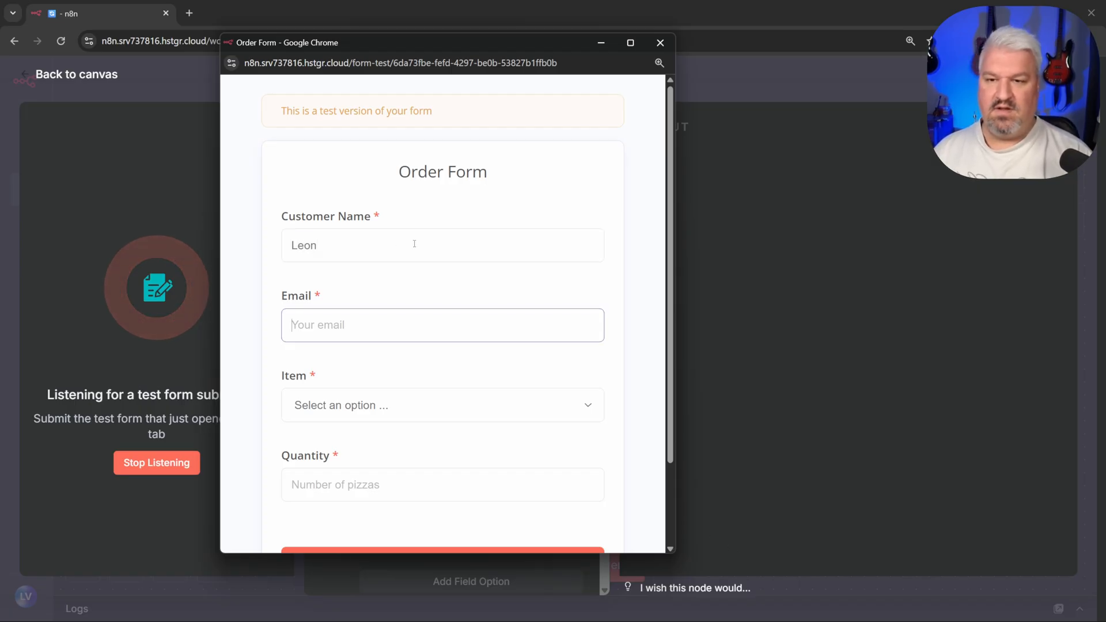
type("leon@test")
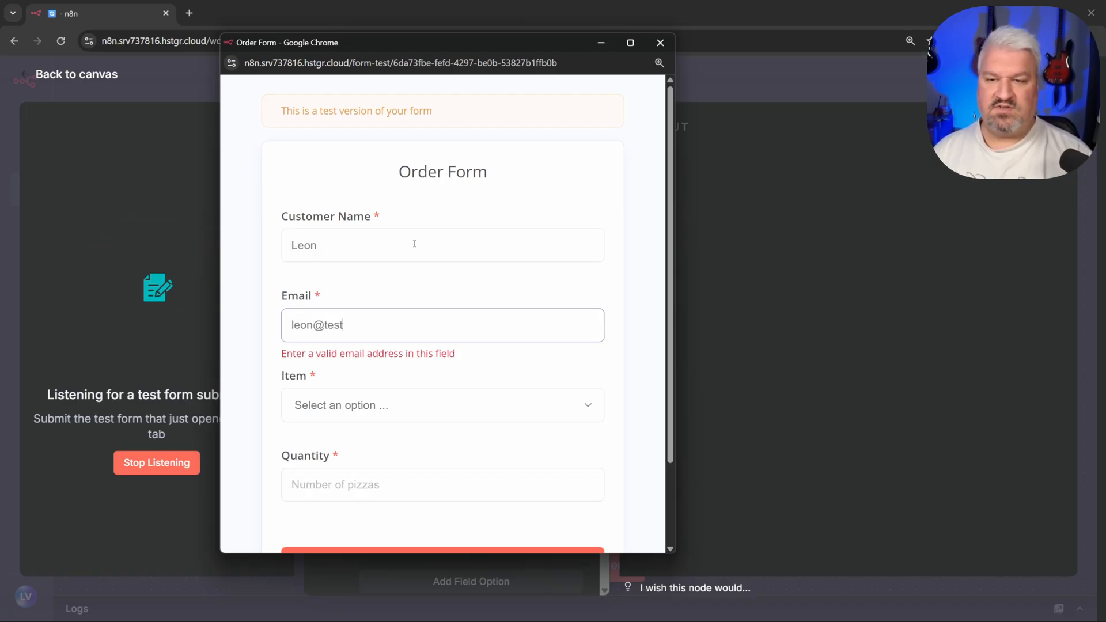
type(".com")
Step: Order Margarita Pizza with quantity 2, submit, and close the form window
scroll(412, 245, "down", 2)
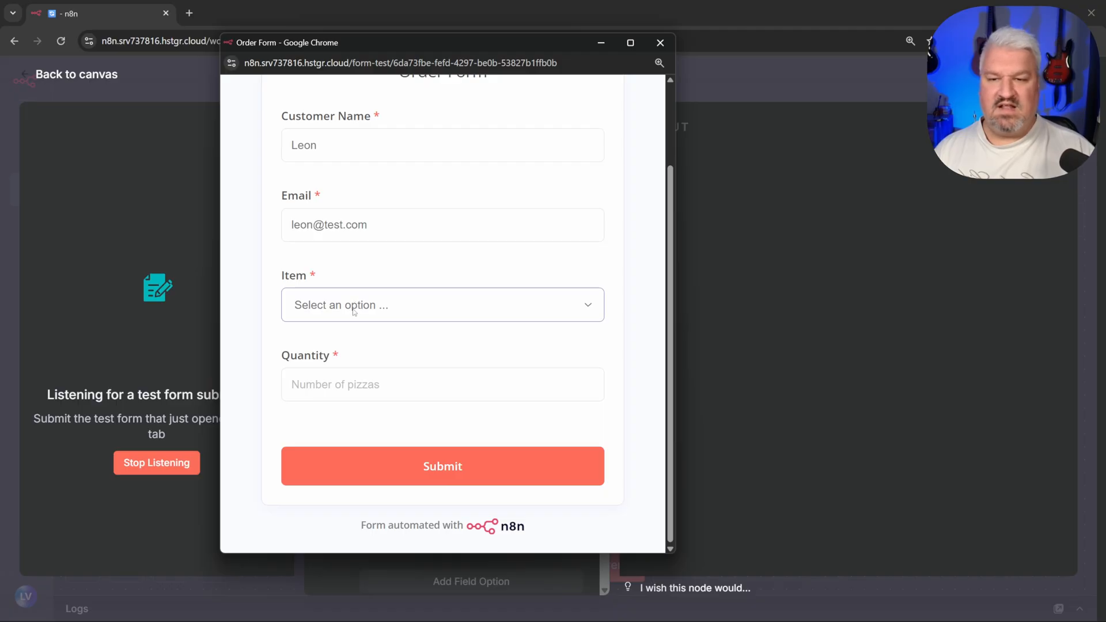
left_click(353, 310)
left_click(334, 349)
left_click(366, 383)
type("2")
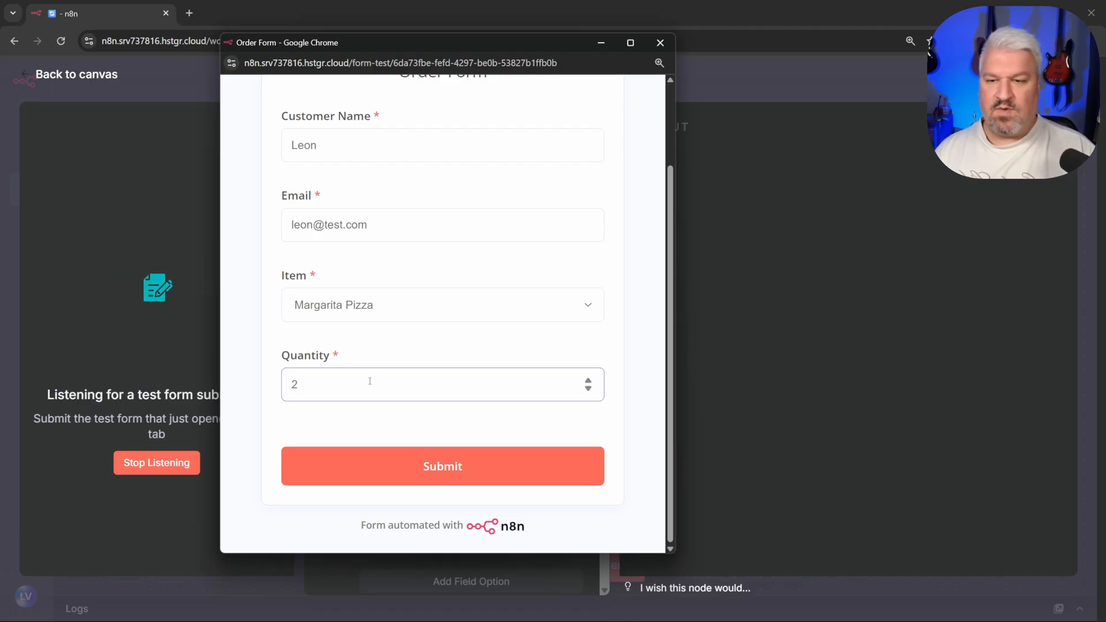
left_click(412, 464)
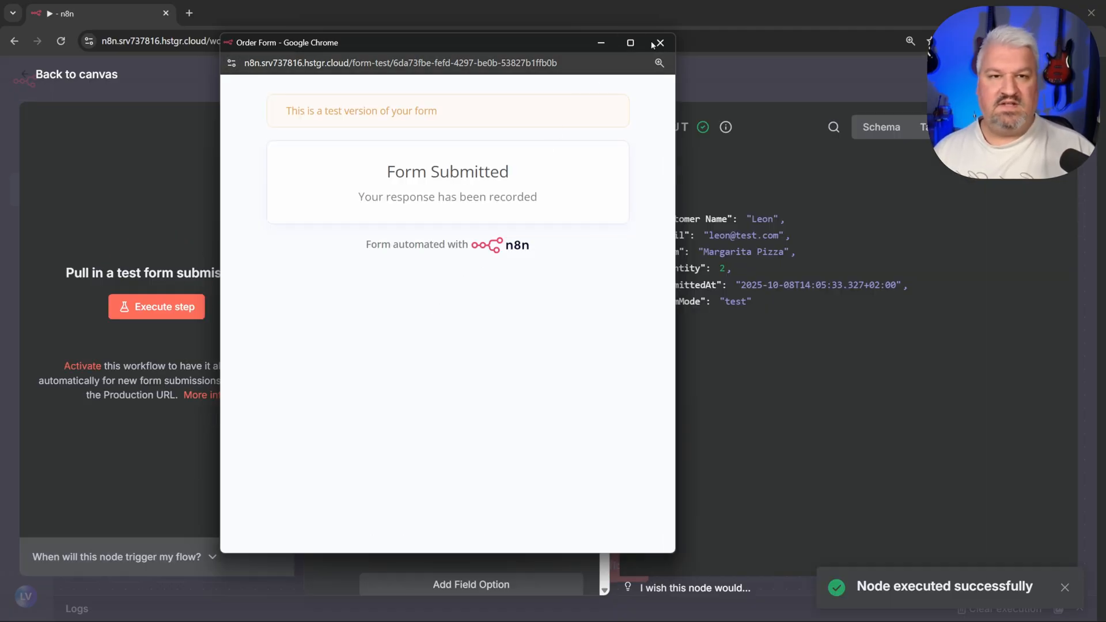
left_click(660, 42)
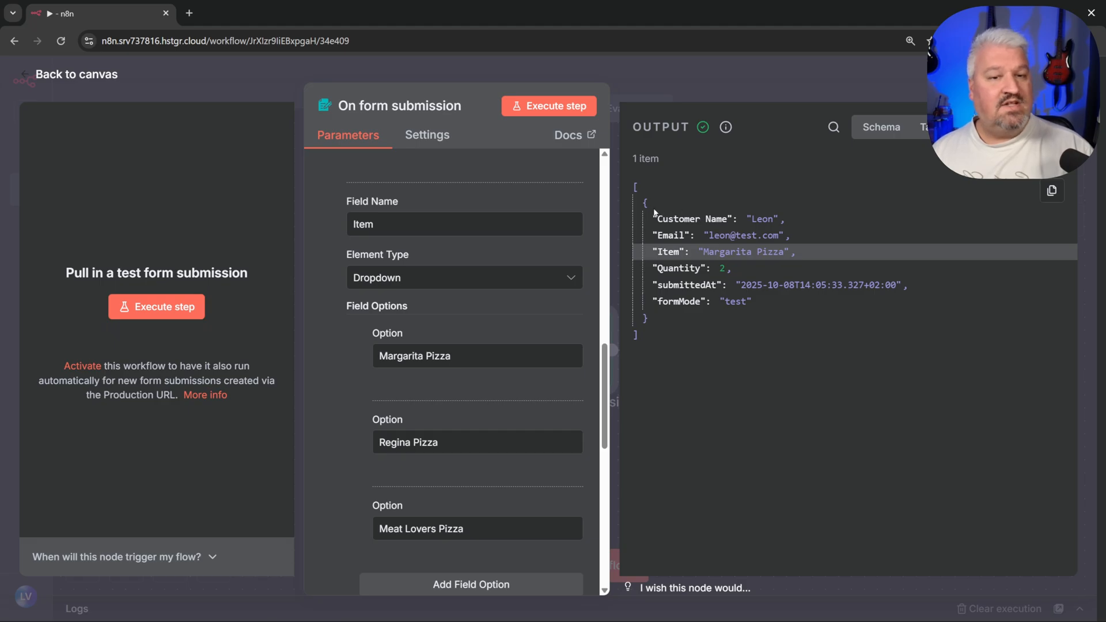
Step: Inspect the captured form data in the output, then return to the canvas
left_click_drag(652, 219, 809, 318)
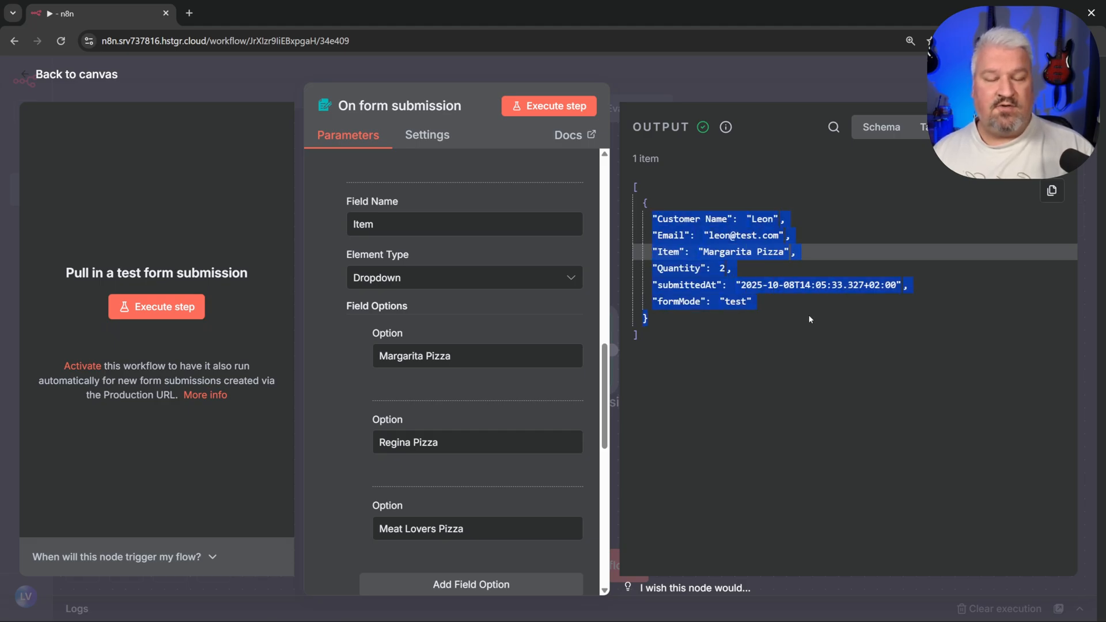
left_click(790, 231)
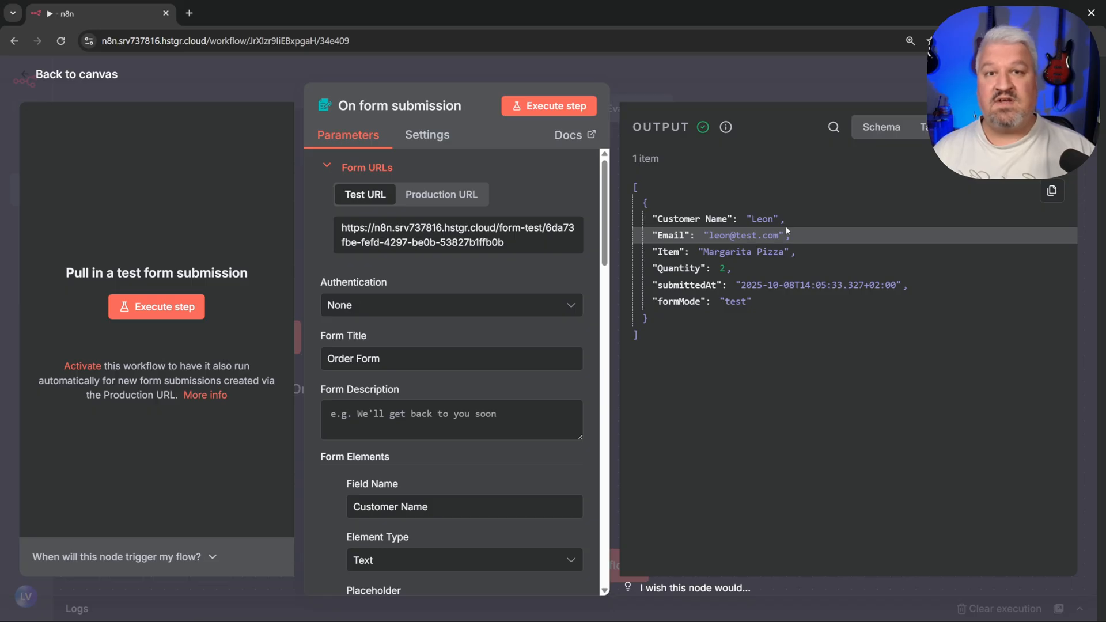
key("Escape")
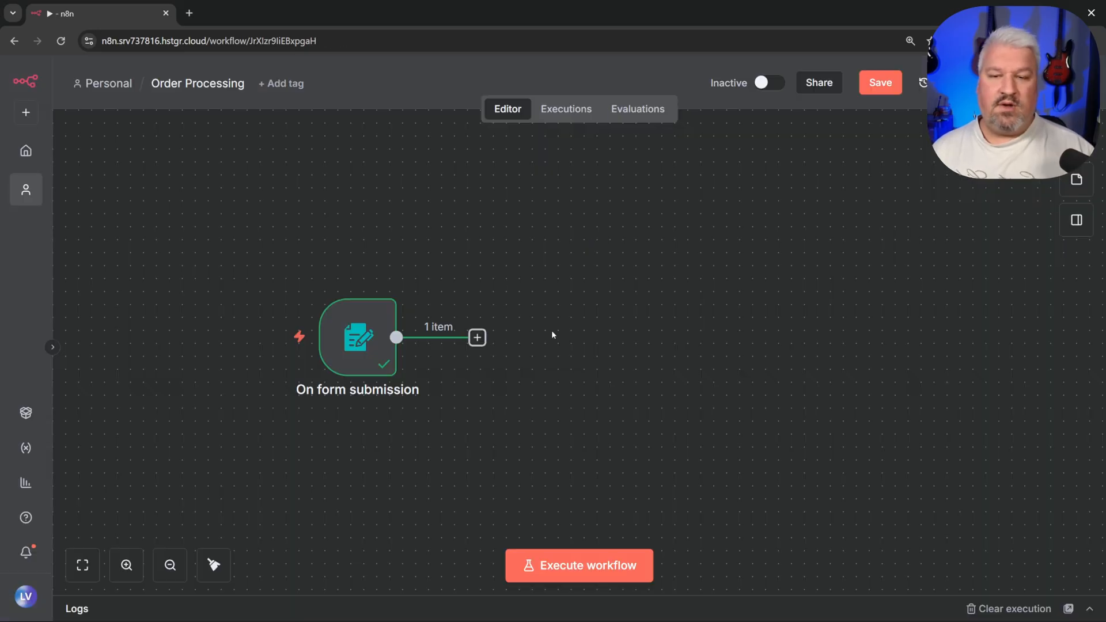
Step: Save the Order Processing workflow
left_click(476, 338)
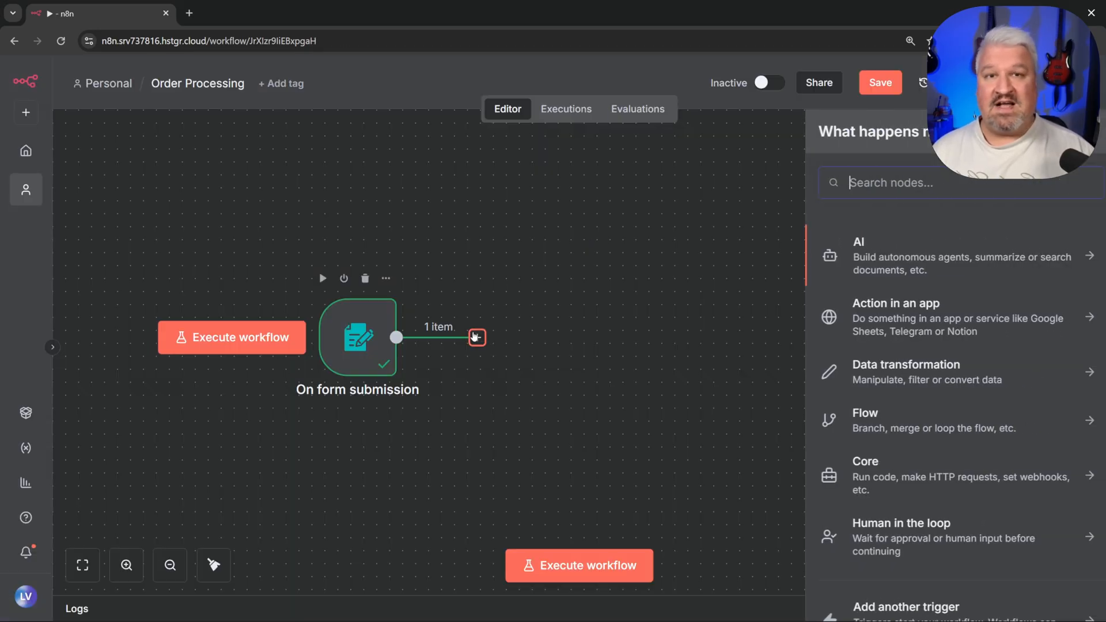
left_click(590, 300)
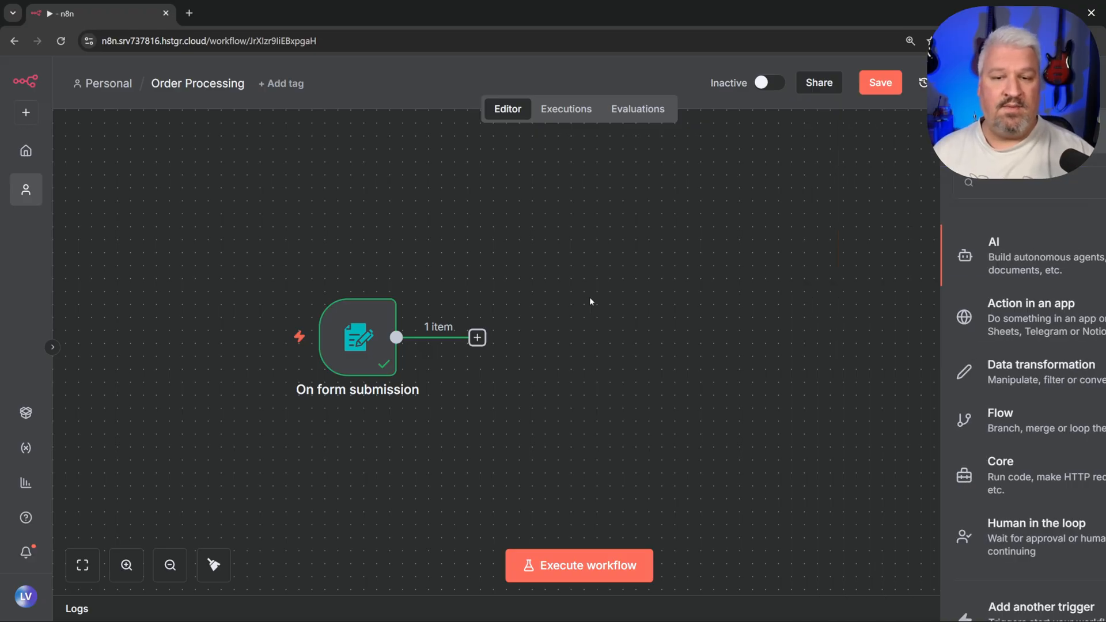
left_click(880, 83)
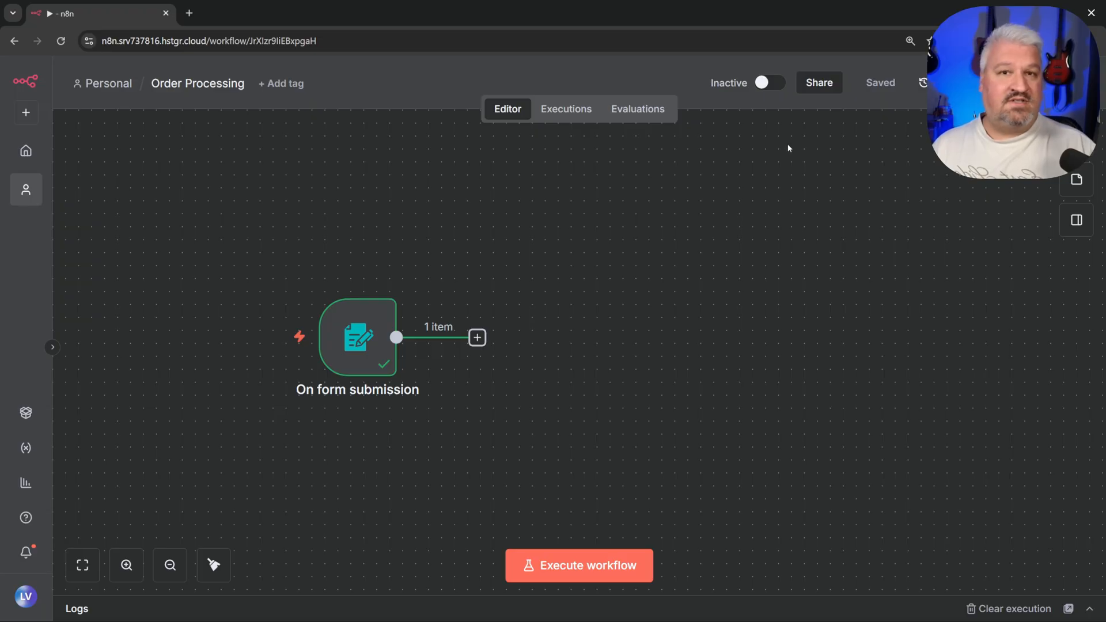
Step: From Home's Data tables tab, start a new data table named 'Pizza Orders'
left_click(26, 151)
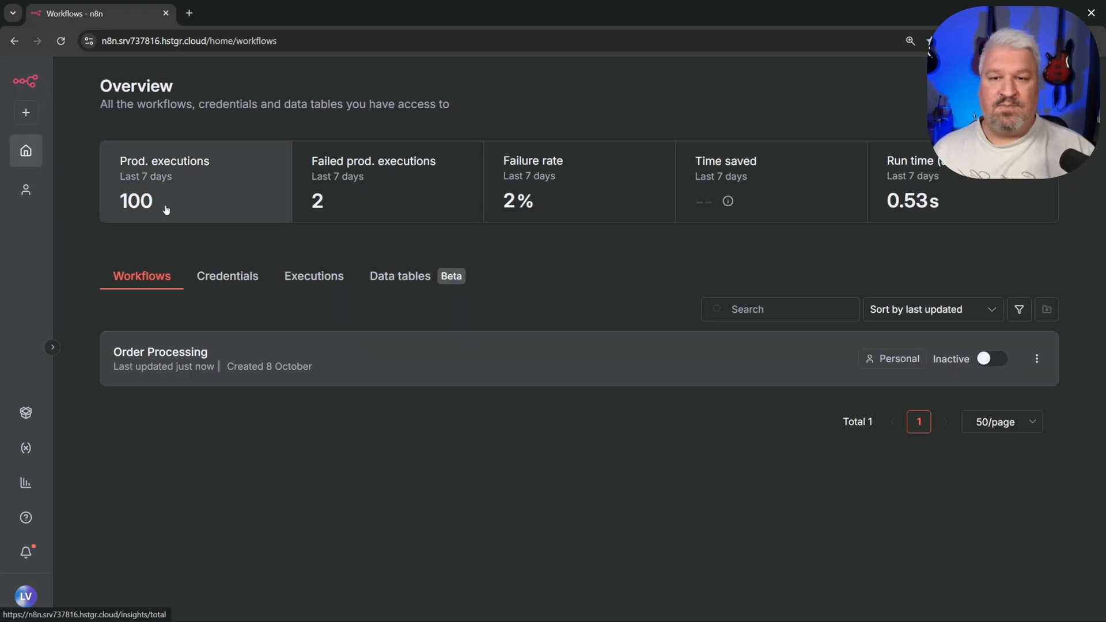
left_click(402, 282)
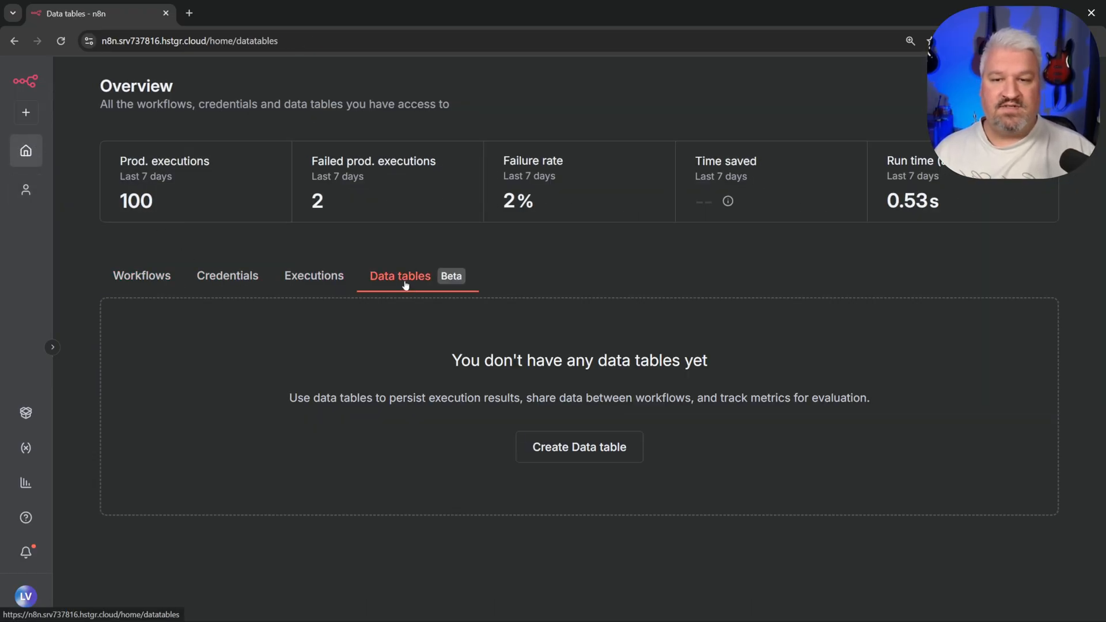
left_click(582, 449)
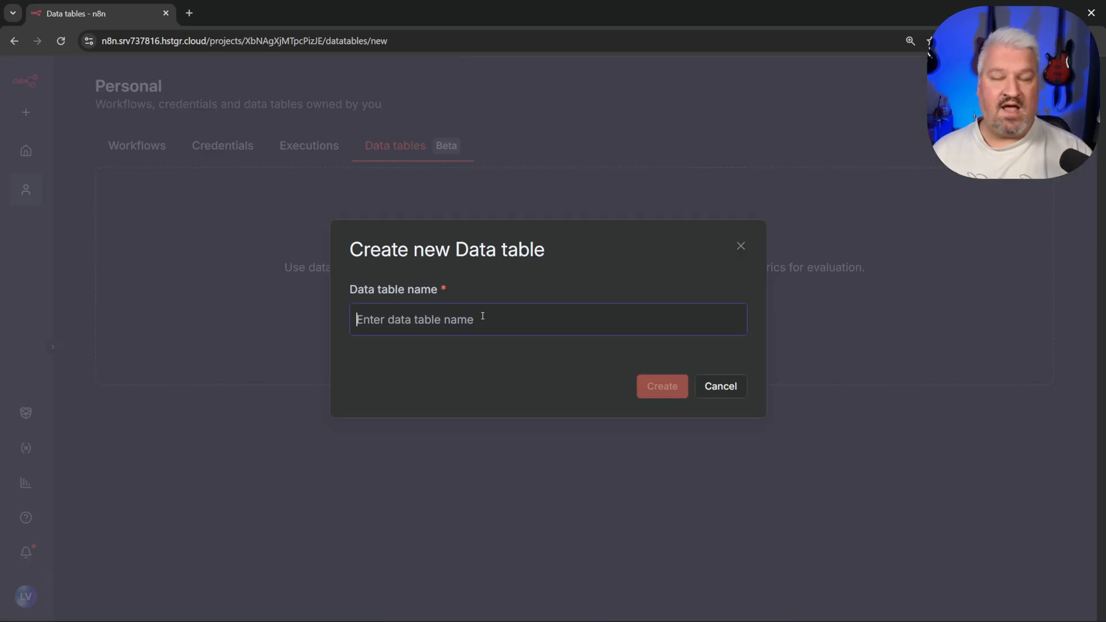
type("Pizza Orders")
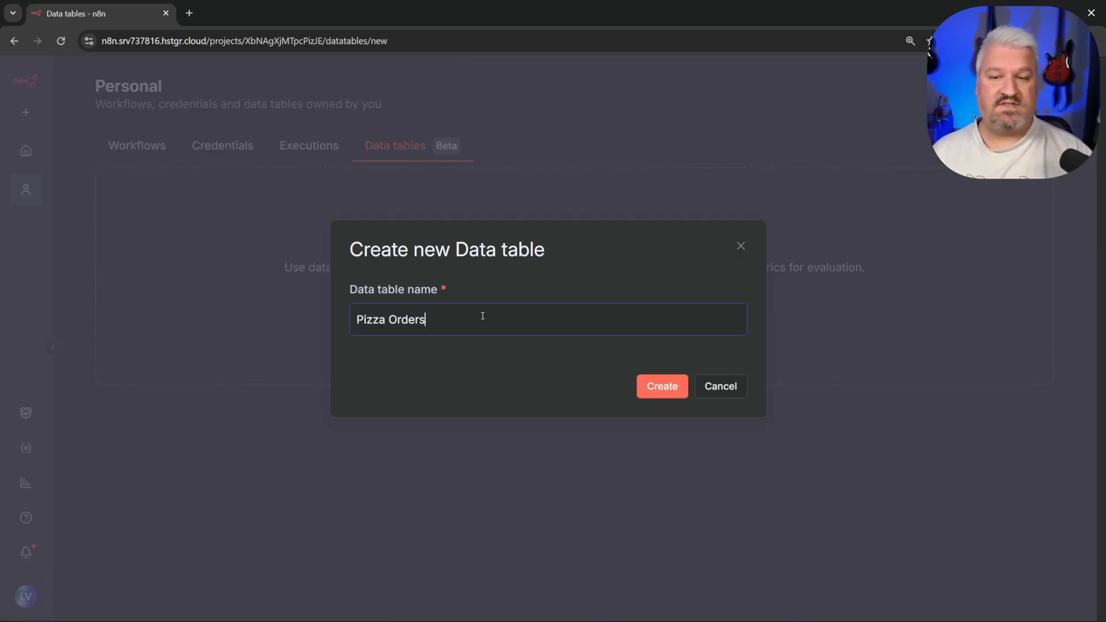
Step: Create and open the Pizza Orders table, adding a string column 'customerName'
left_click(654, 392)
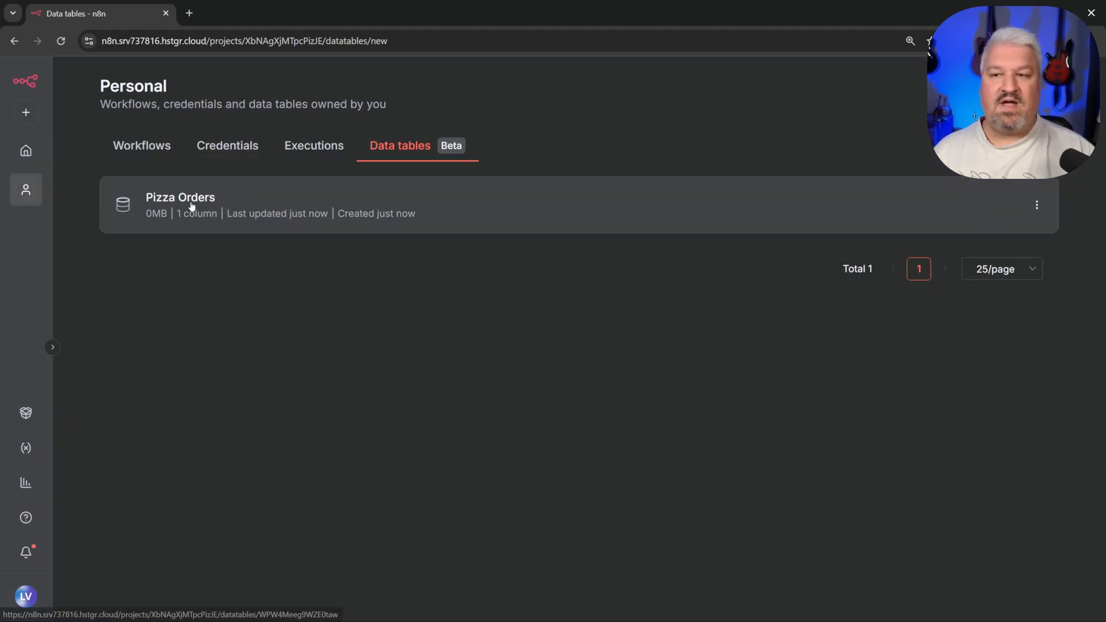
left_click(192, 206)
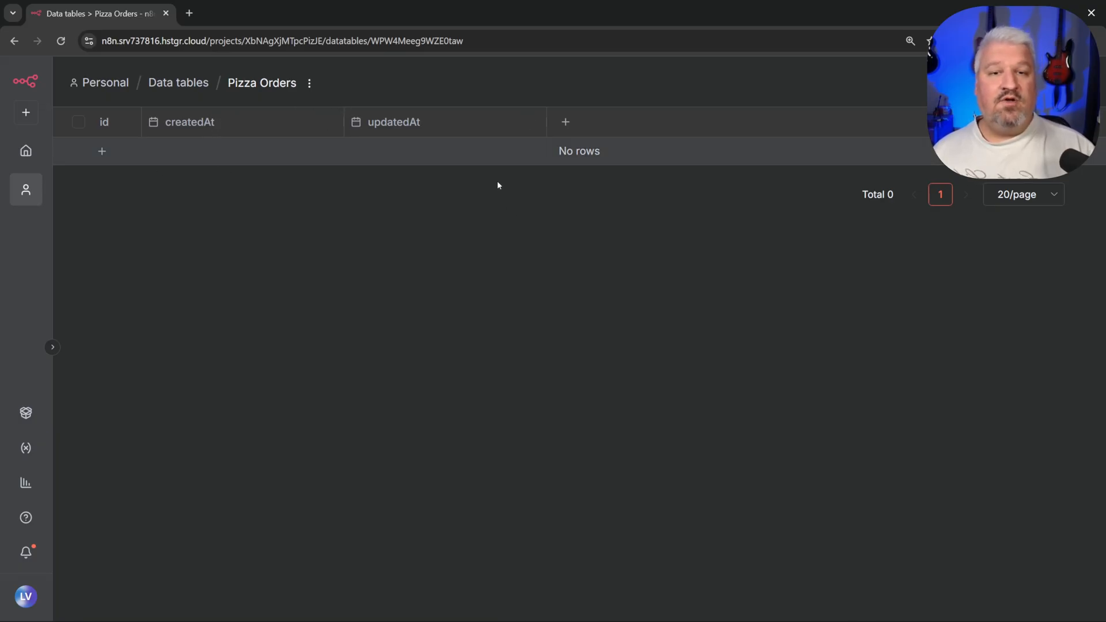
left_click(565, 122)
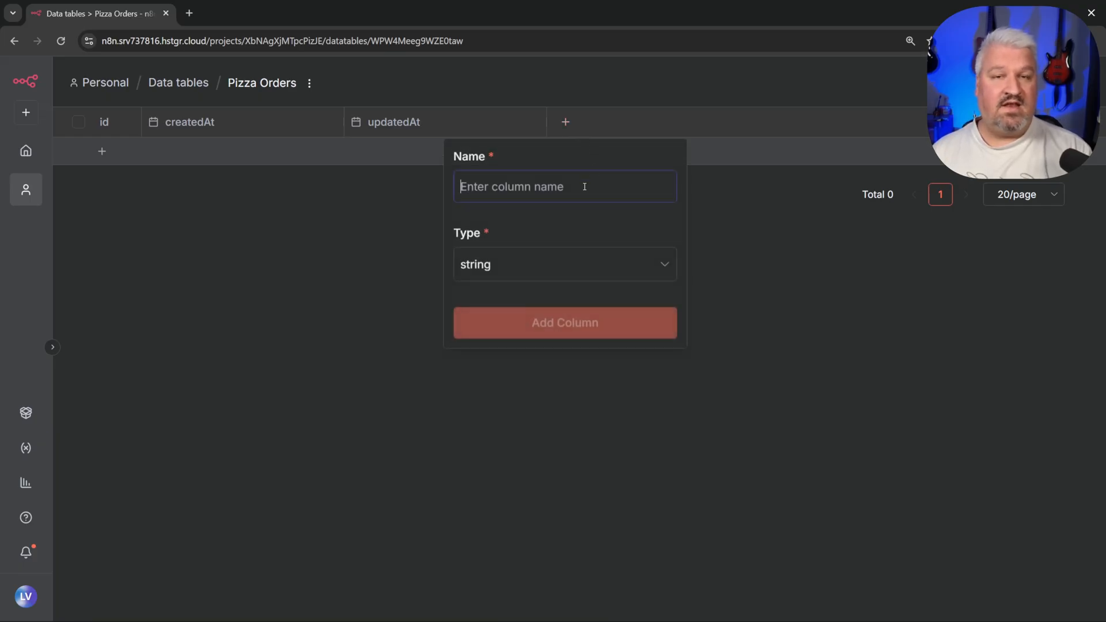
type("customer")
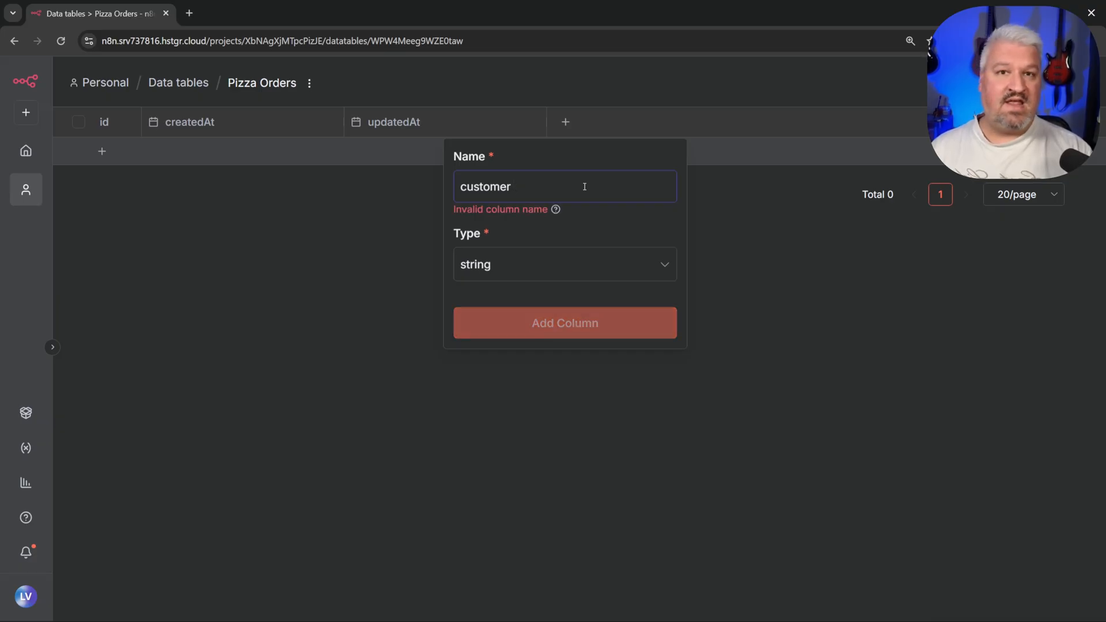
key("BackSpace")
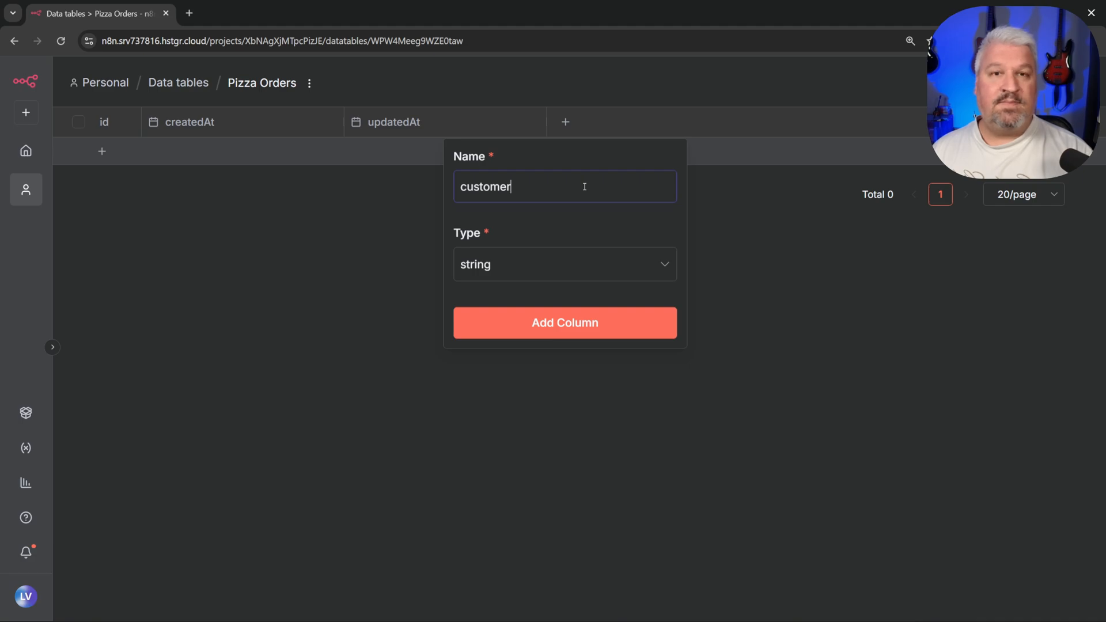
type("N")
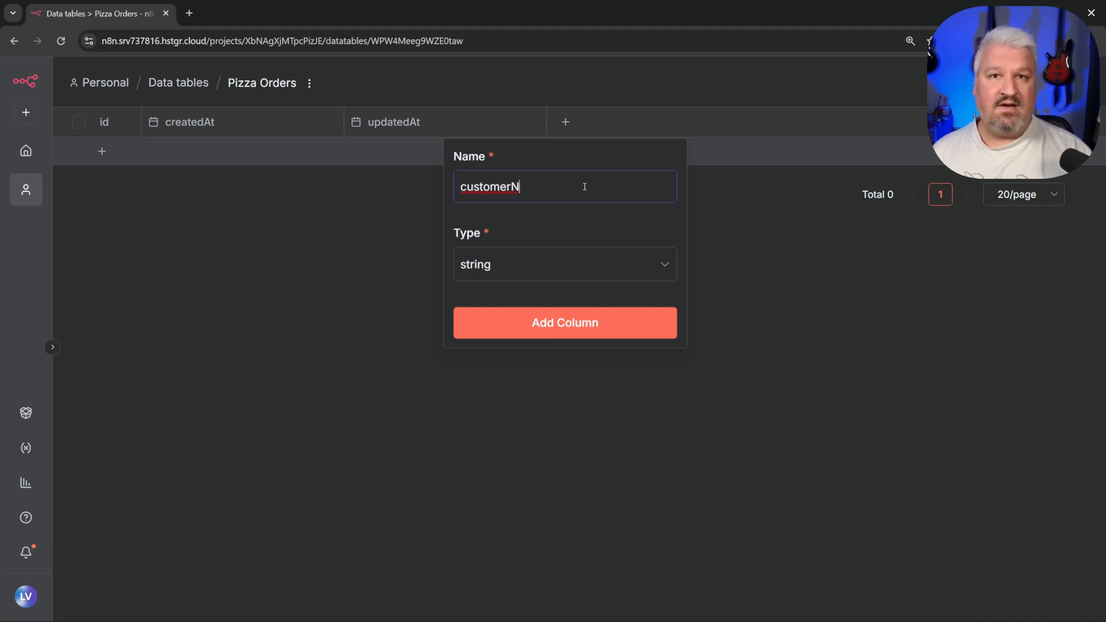
type("ame")
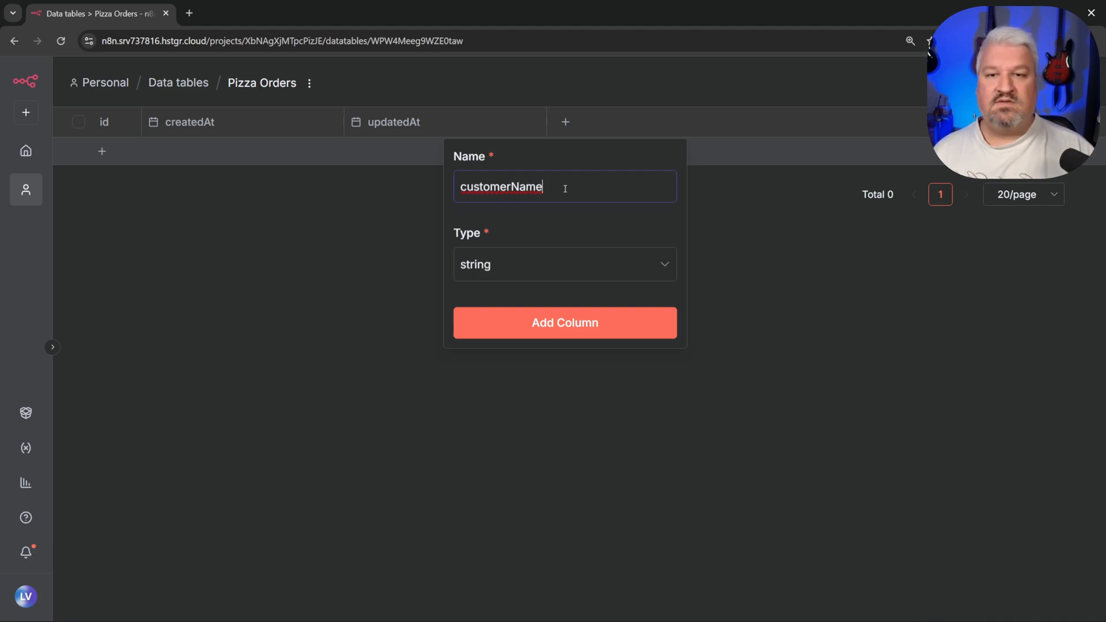
left_click(568, 262)
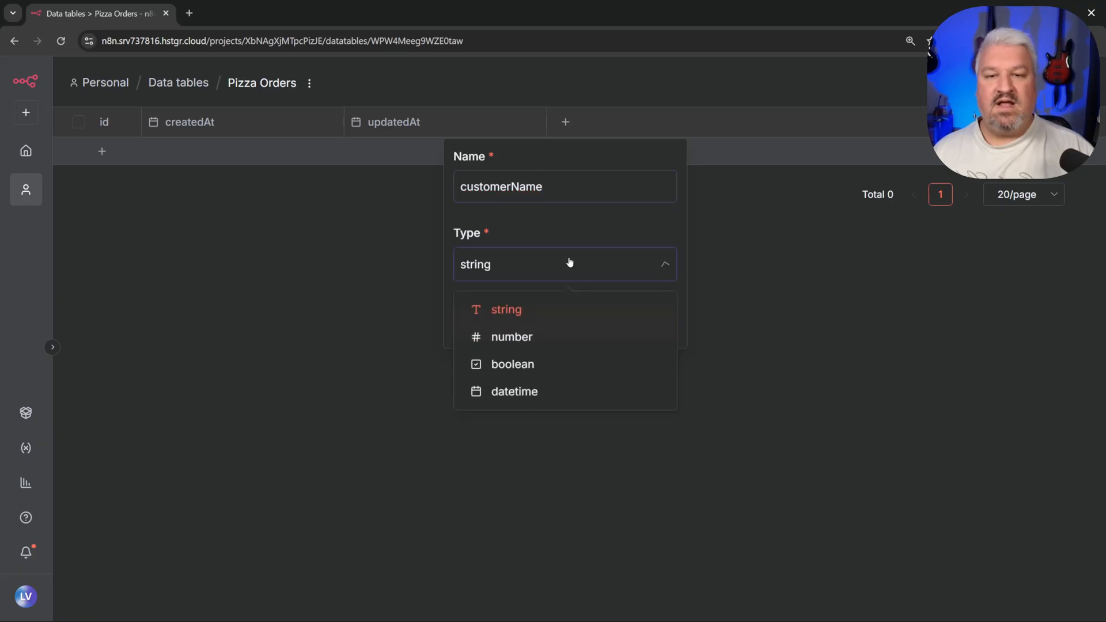
left_click(509, 312)
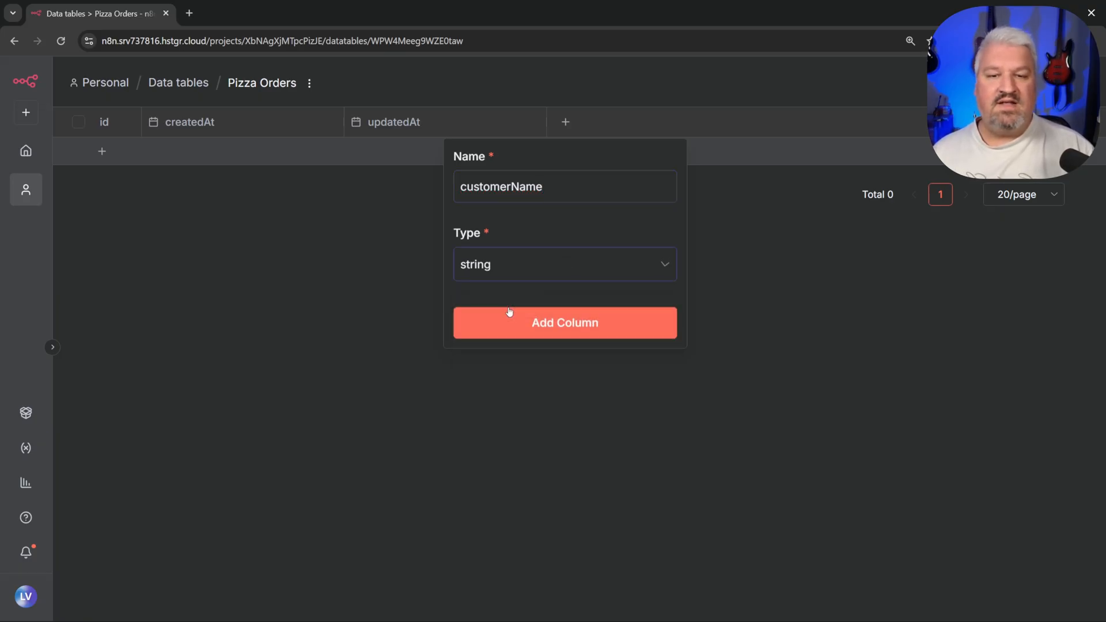
left_click(573, 329)
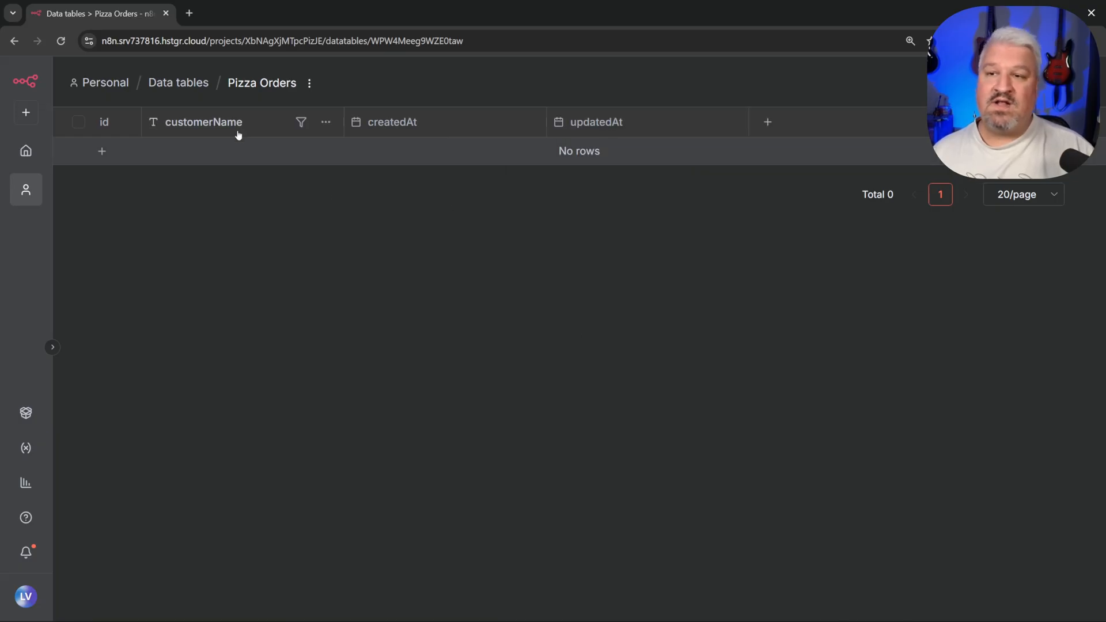
Step: Add text columns 'email' and 'item'
left_click(767, 121)
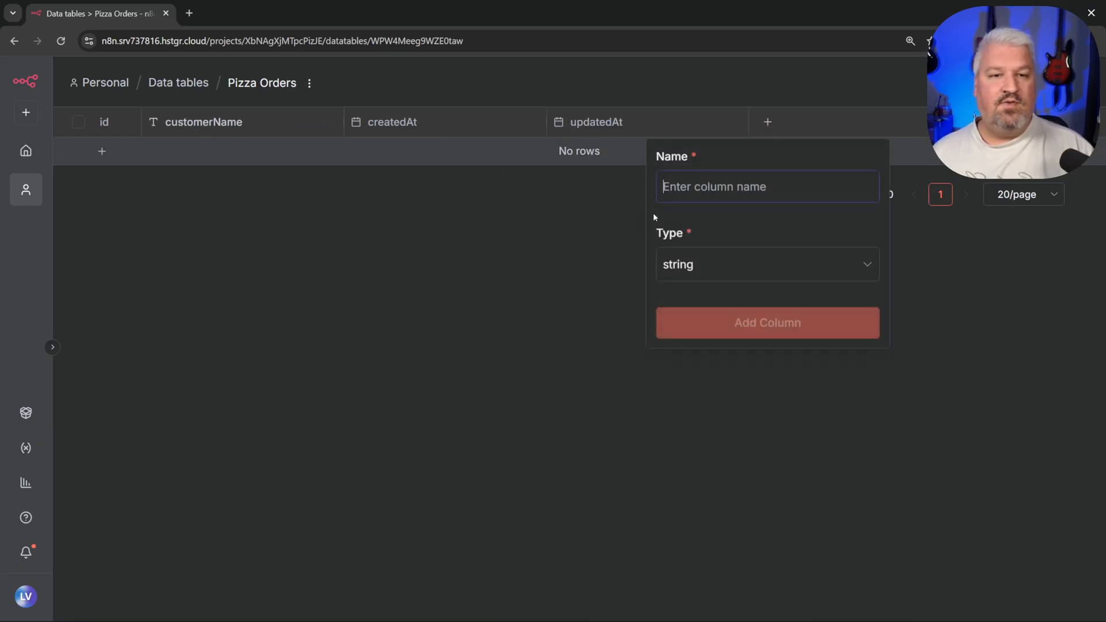
type("email")
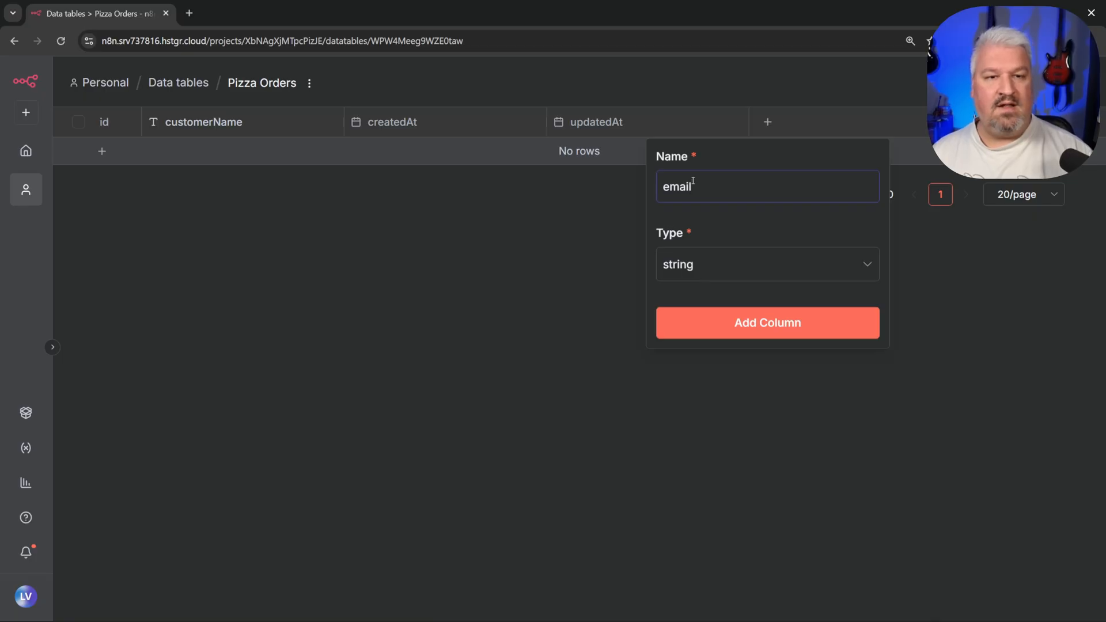
left_click(742, 320)
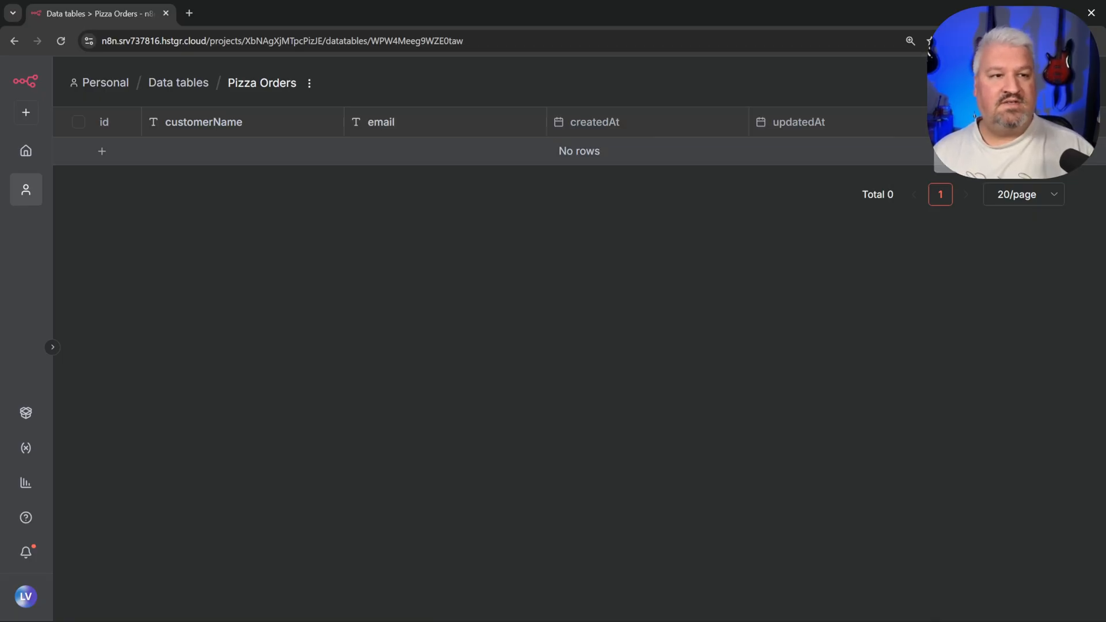
type("item")
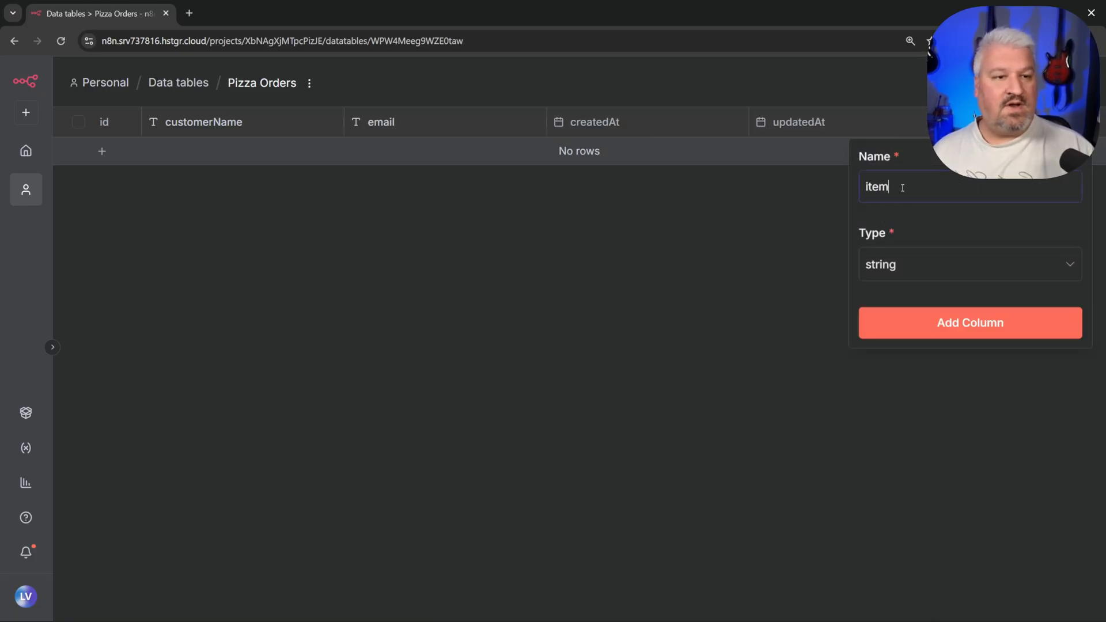
left_click(945, 323)
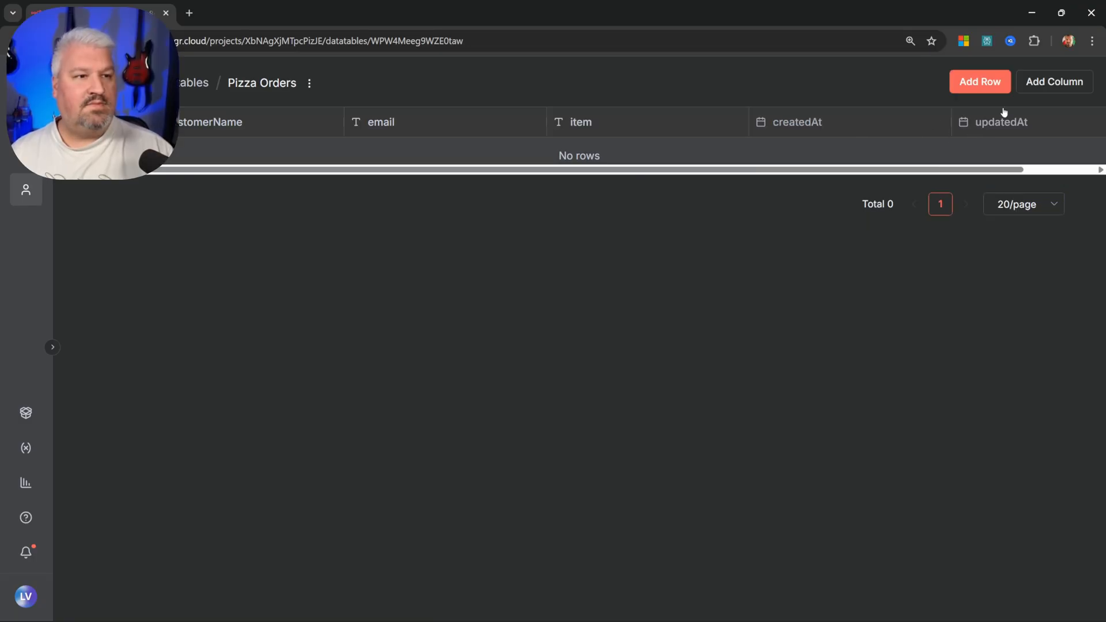
Step: Add a number-type column 'quantity'
left_click(1063, 85)
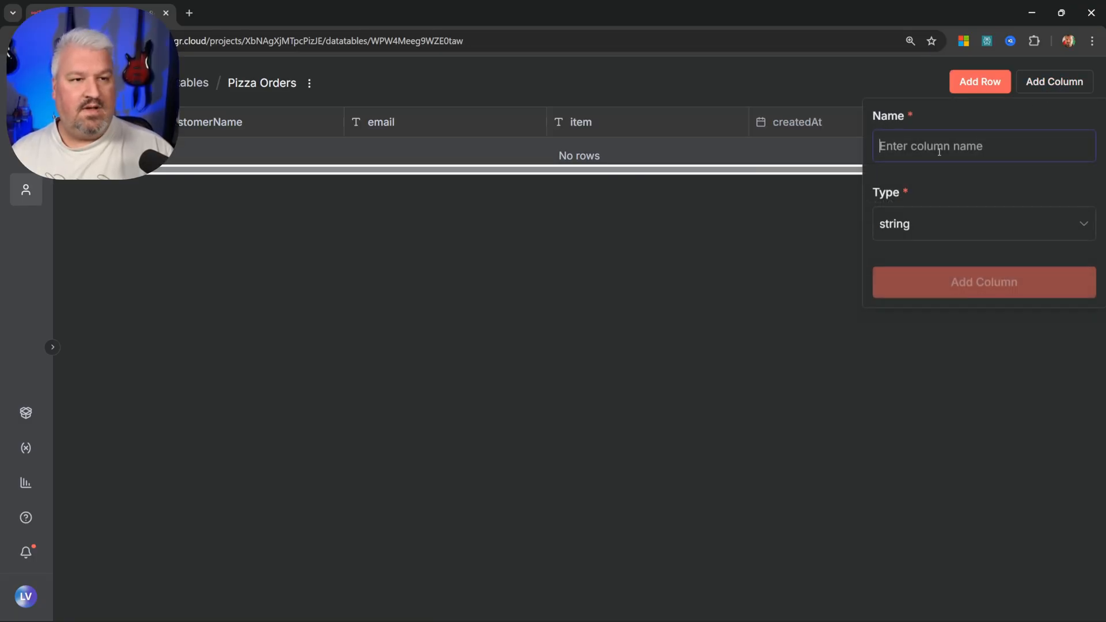
type("quantity")
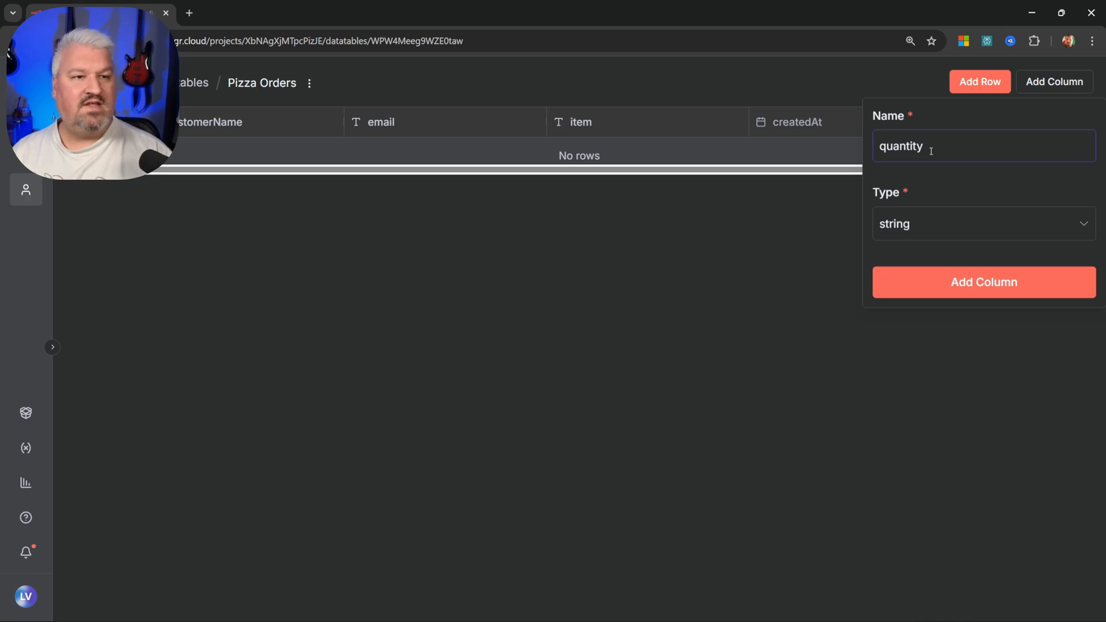
left_click(910, 221)
left_click(931, 295)
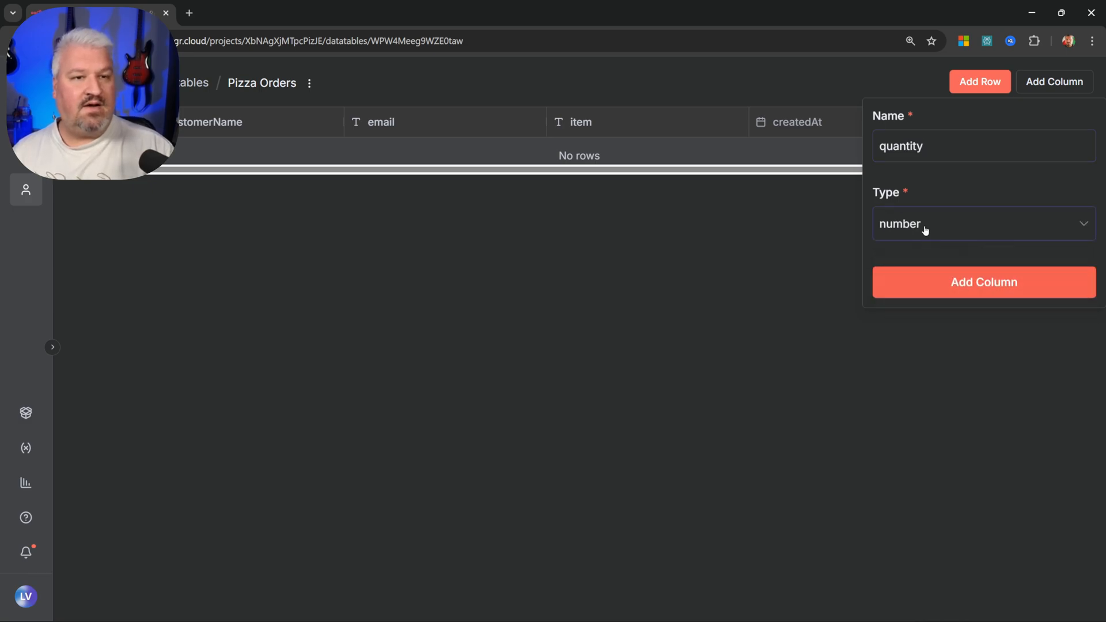
left_click(985, 287)
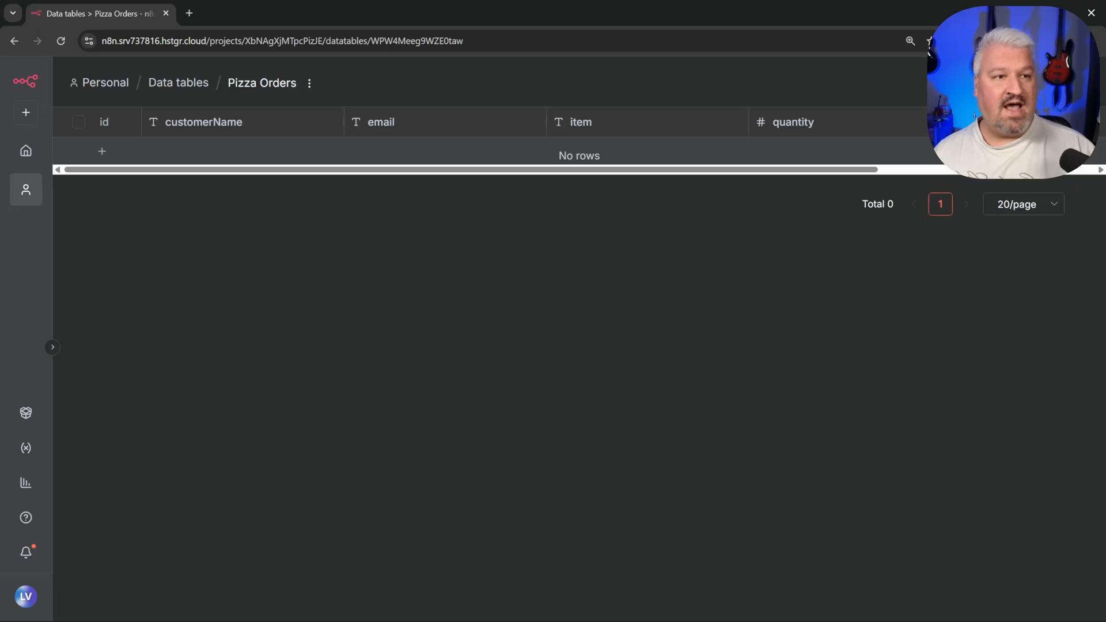
left_click(102, 152)
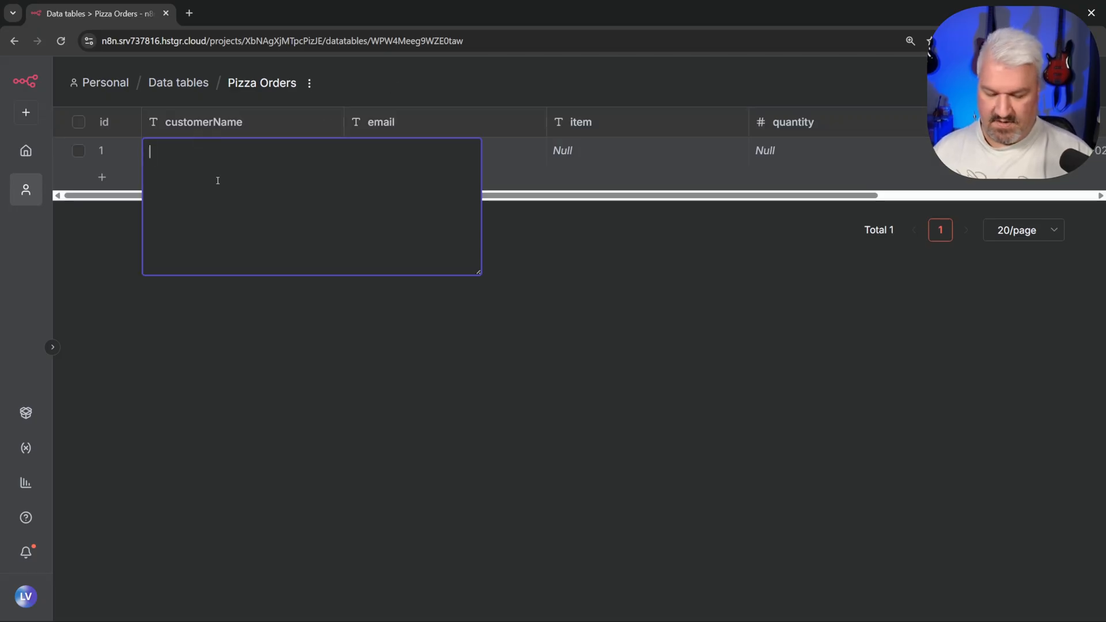
type("John")
key("Return")
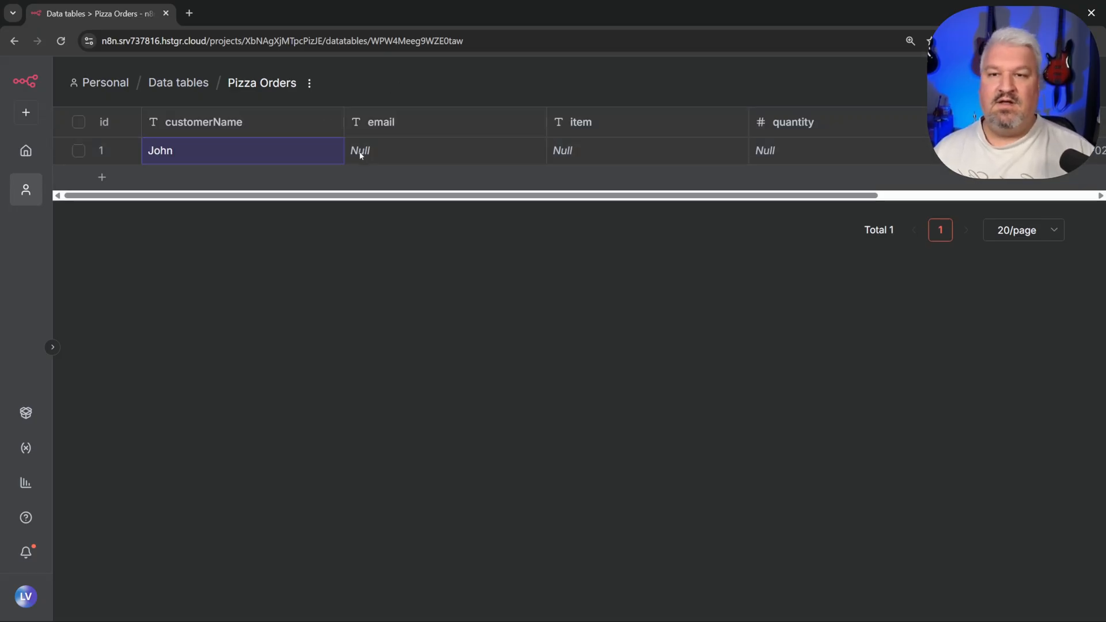
double_click(364, 152)
type("john")
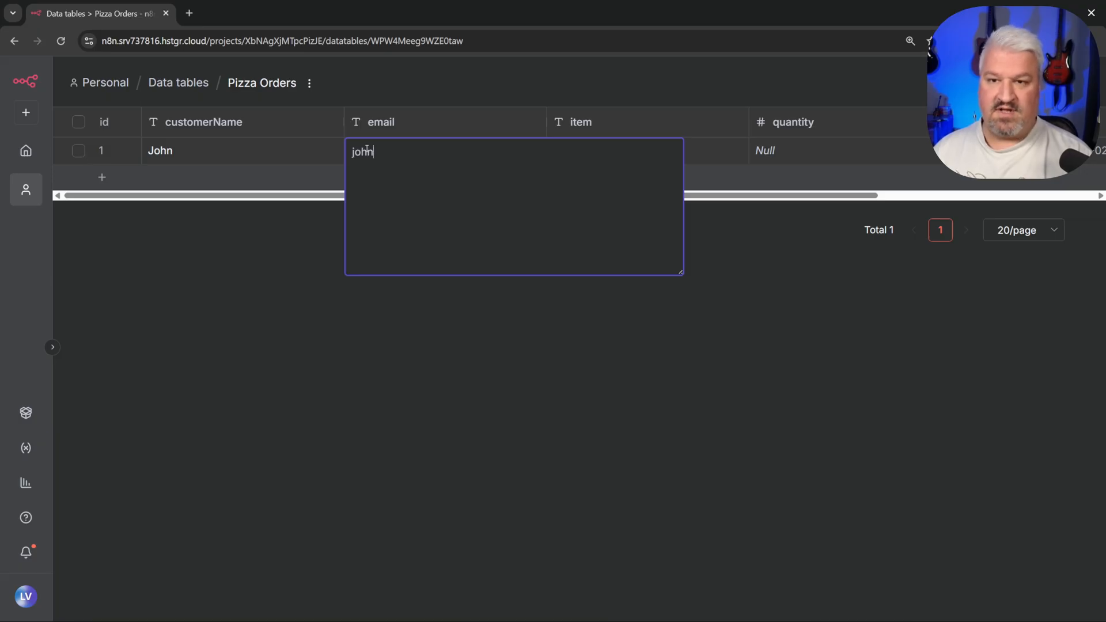
type("@test.com")
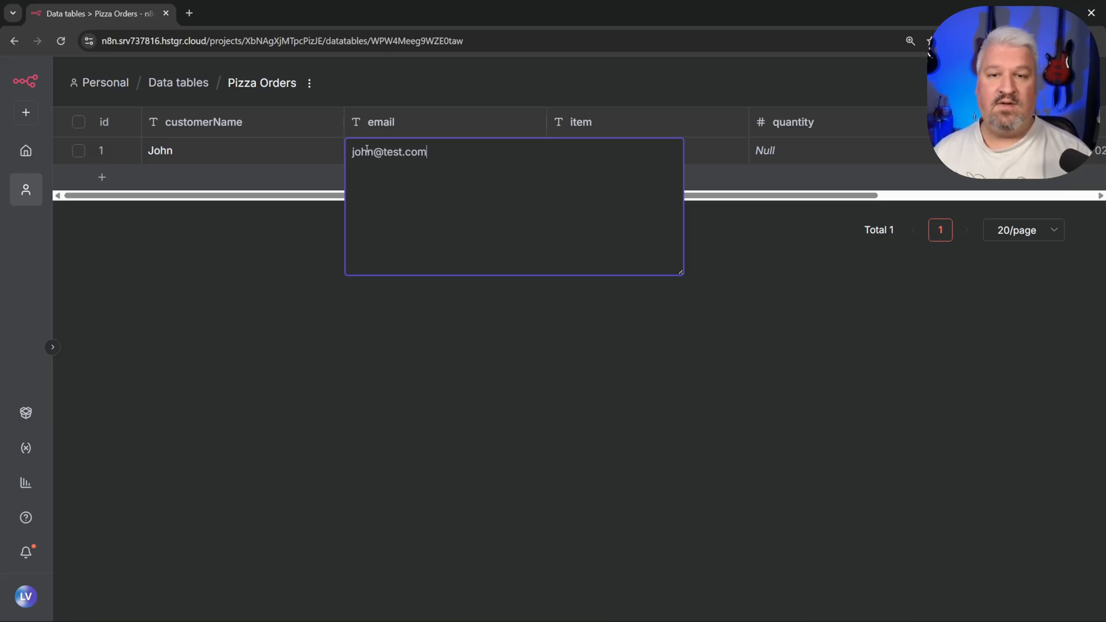
key("Return")
double_click(564, 153)
left_click(466, 226)
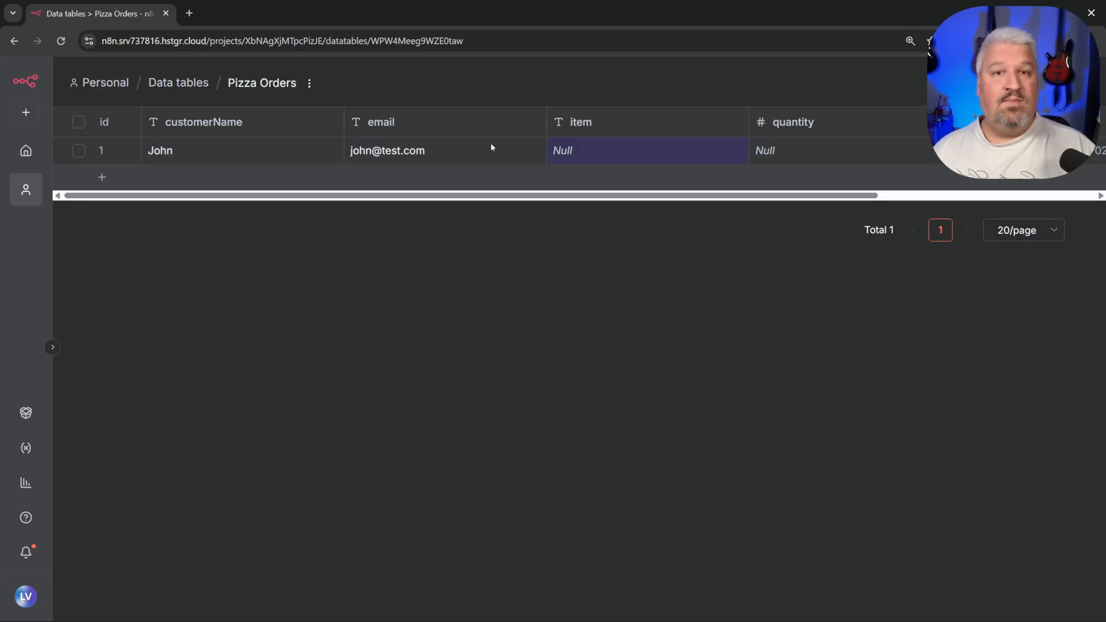
left_click(78, 151)
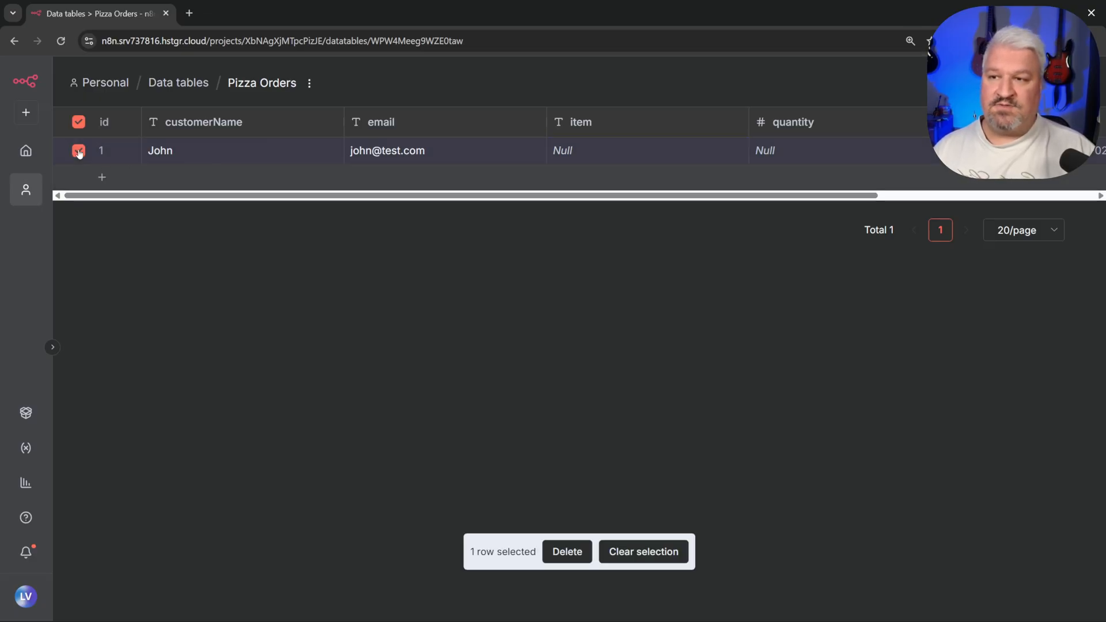
left_click(568, 551)
left_click(682, 374)
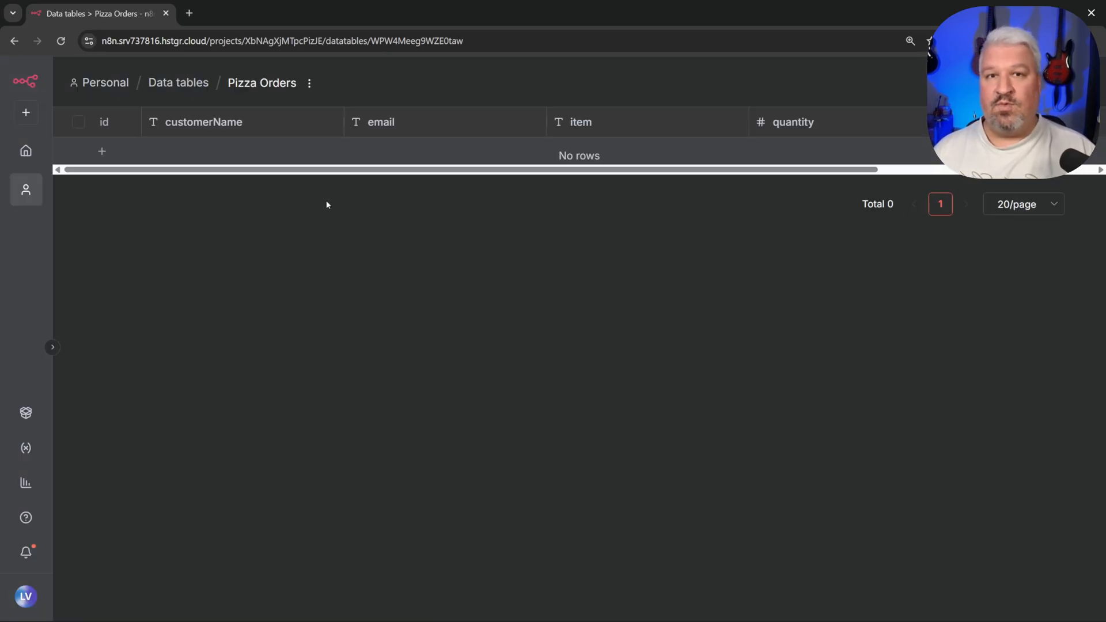
Step: Open Order Processing, execute it, and fill in a customer name on the test form
left_click(106, 83)
left_click(173, 222)
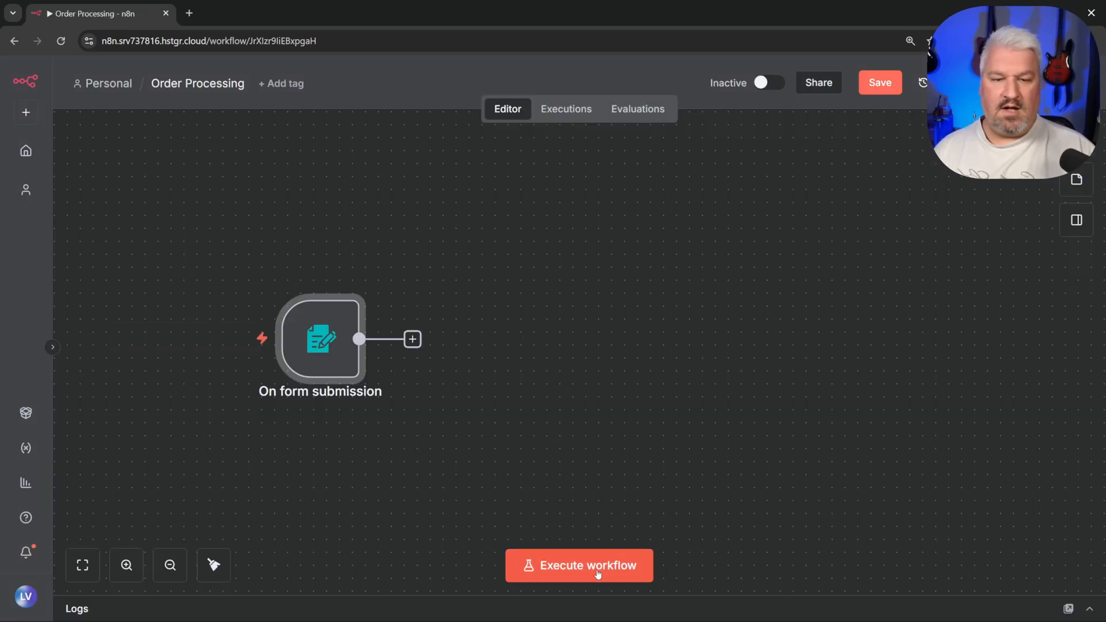
left_click(594, 564)
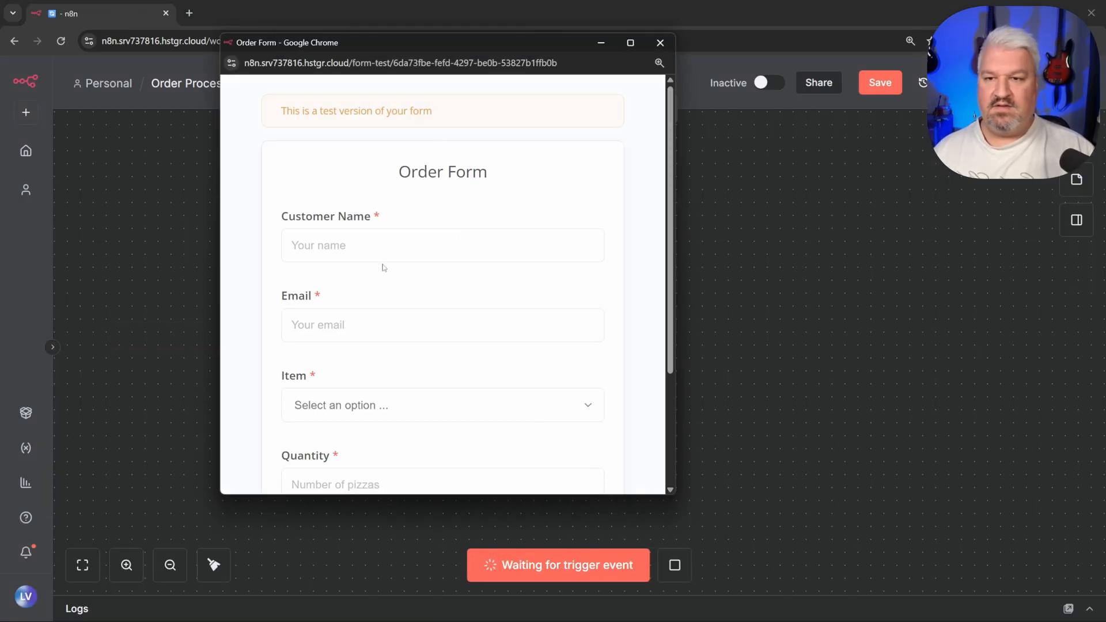
left_click(388, 246)
type("L")
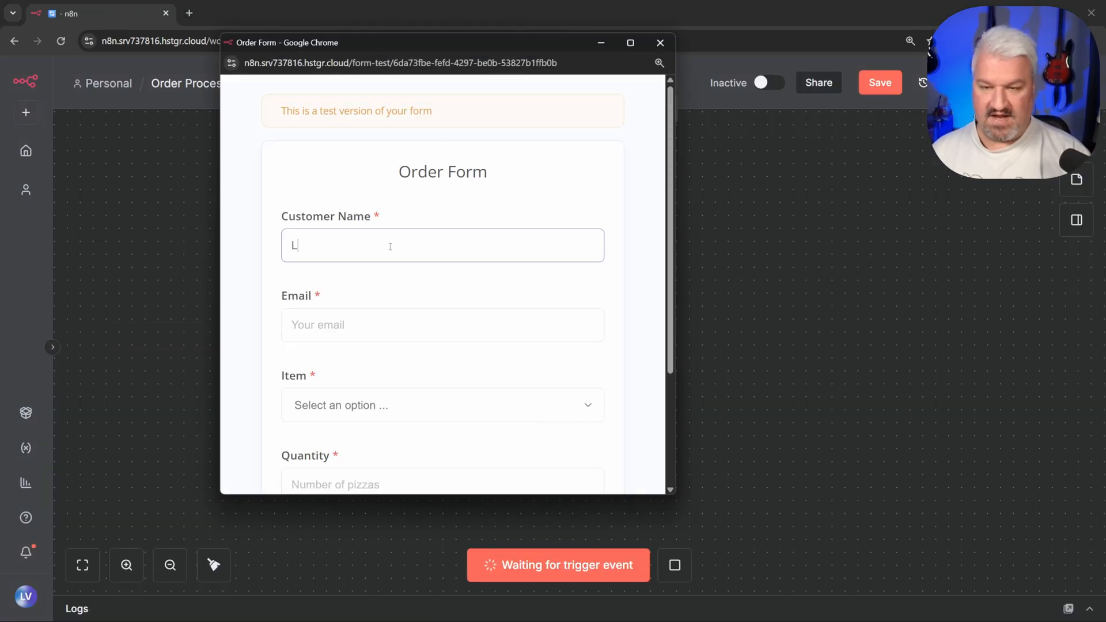
type("ance")
key("Tab")
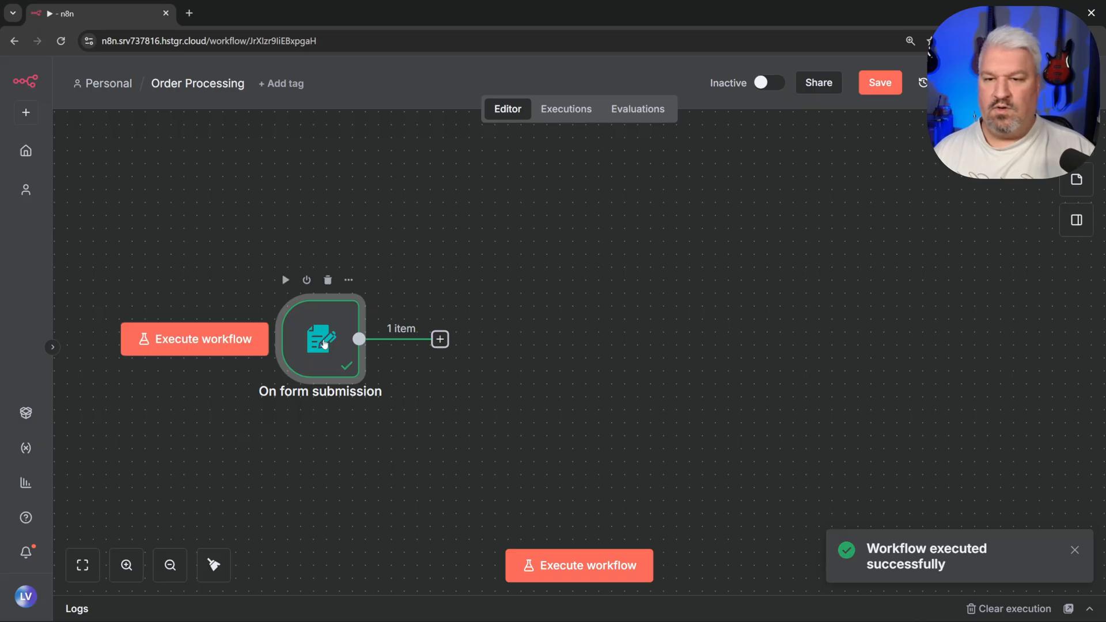
Step: Pin the form trigger's test submission output
double_click(324, 344)
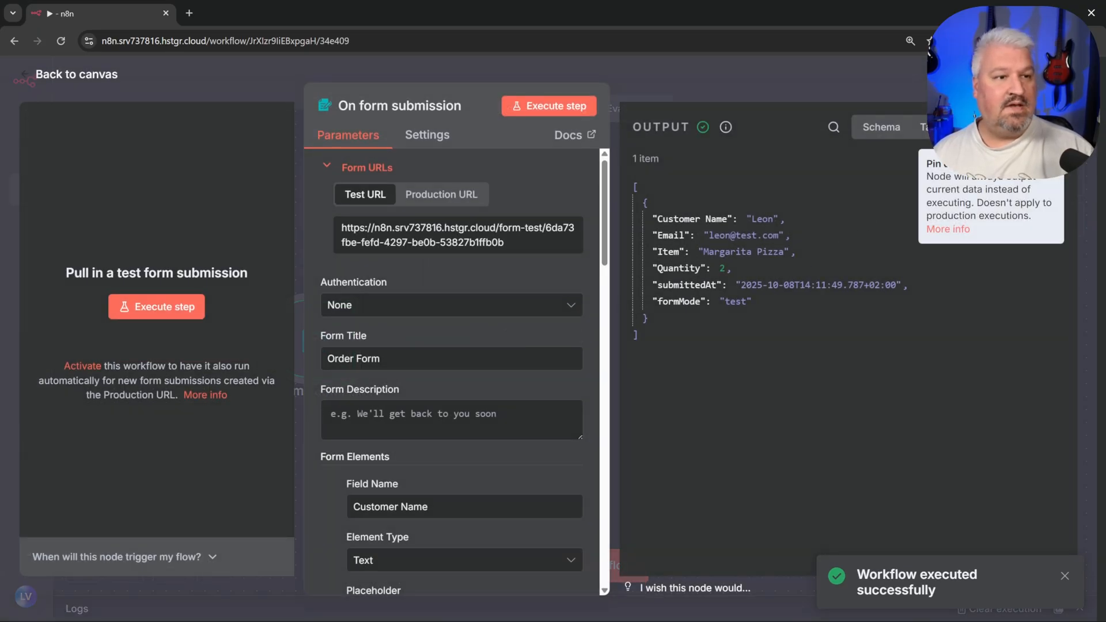
left_click(1011, 161)
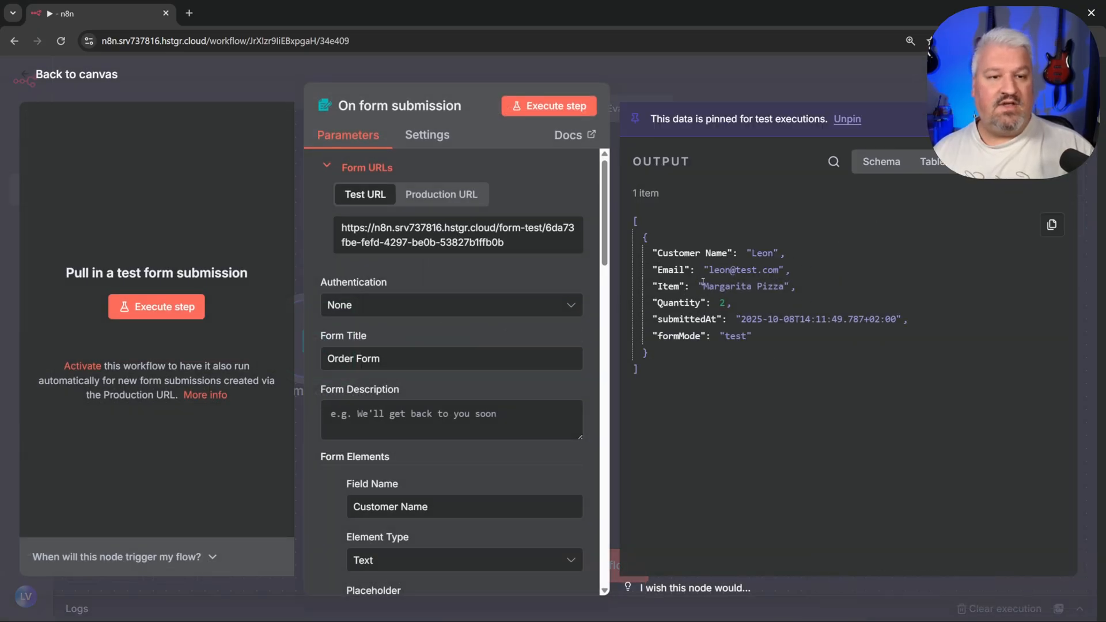
left_click(26, 76)
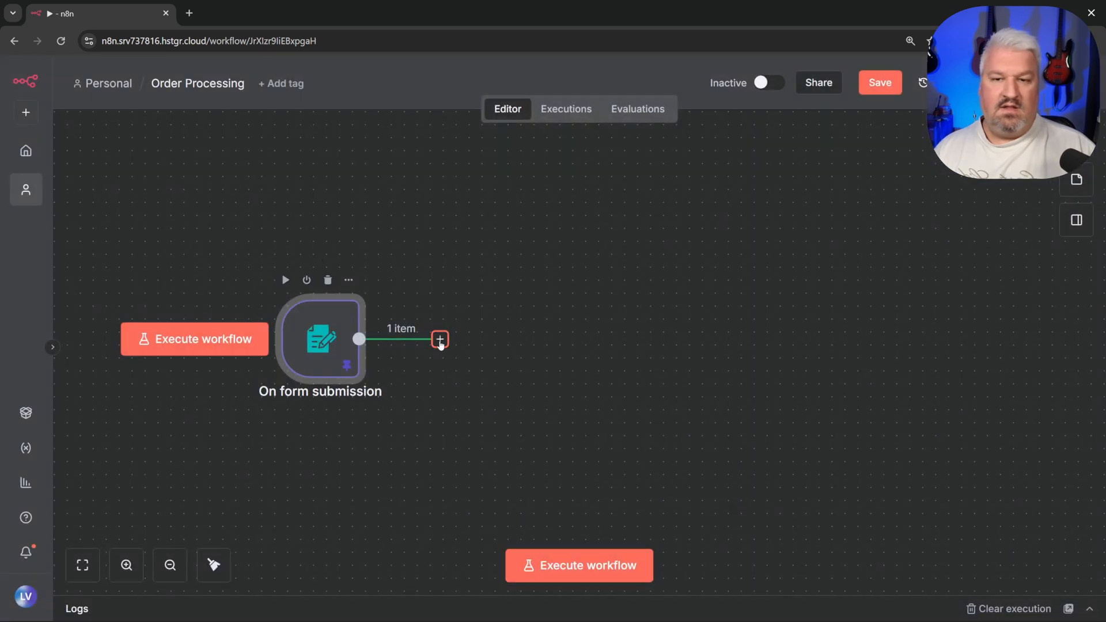
Step: Add a Data table node after the form trigger
left_click(439, 340)
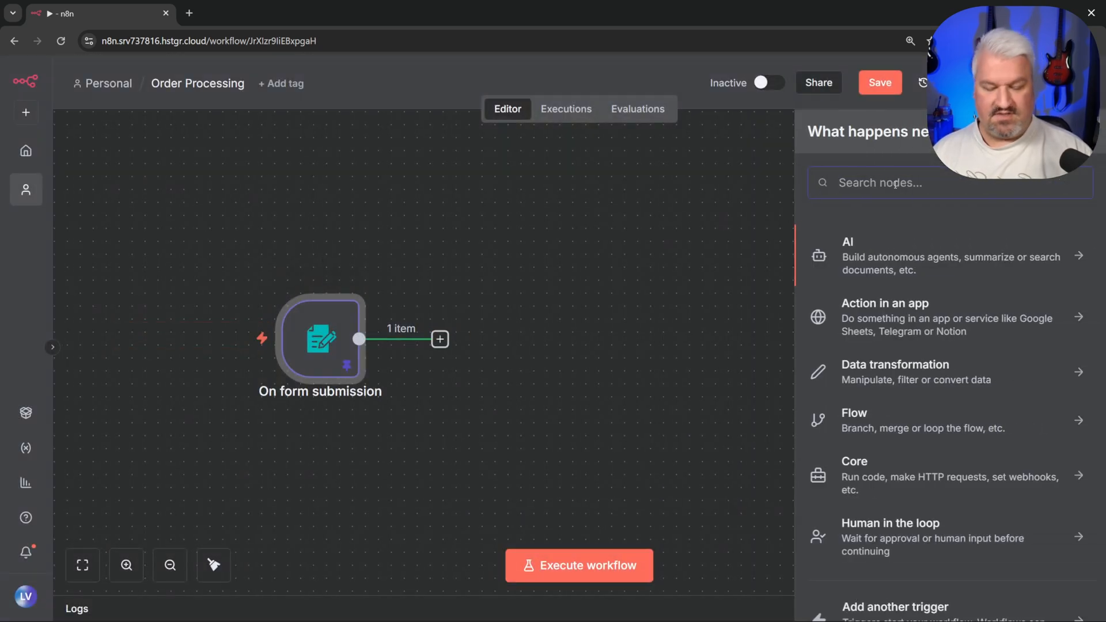
type("data b")
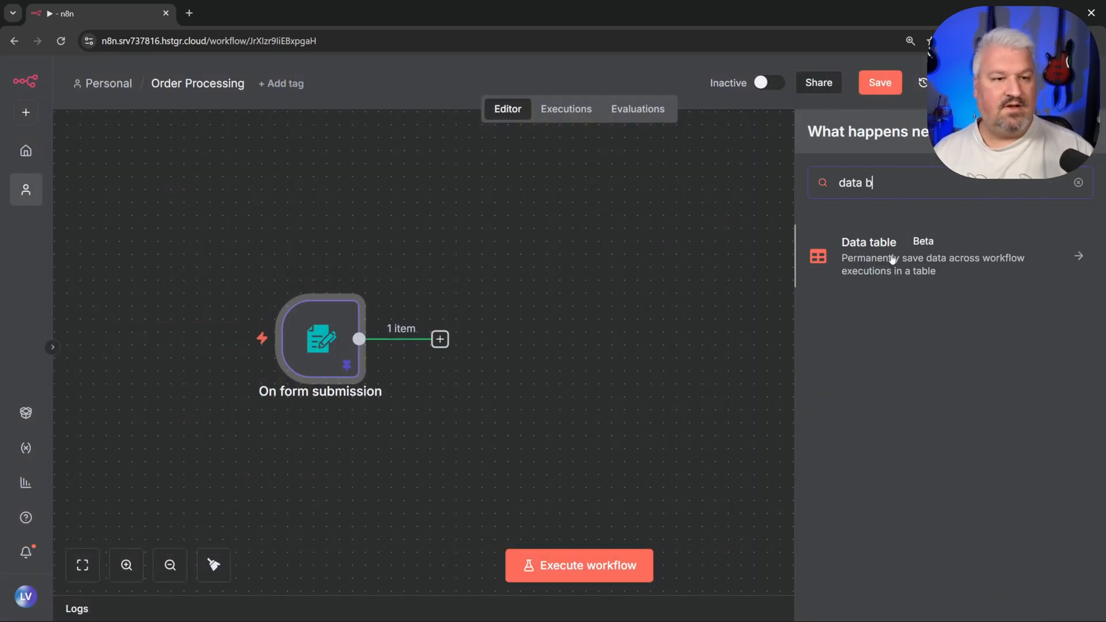
left_click(894, 259)
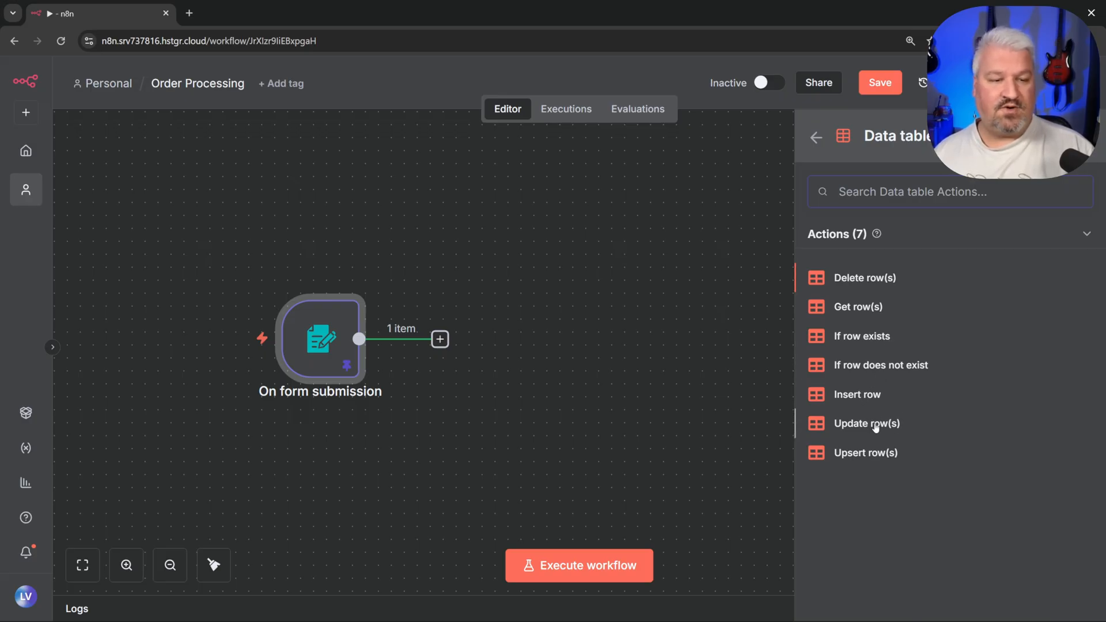
Step: Set Insert row on Pizza Orders, mapping Customer Name, Email, Item, Quantity to their columns
left_click(859, 395)
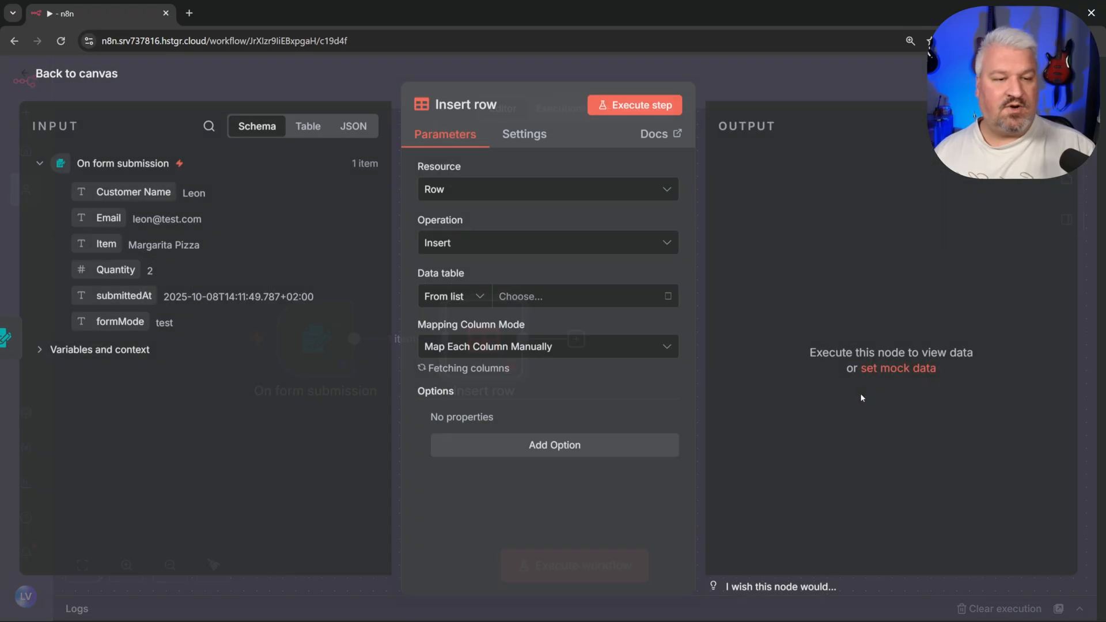
left_click(539, 298)
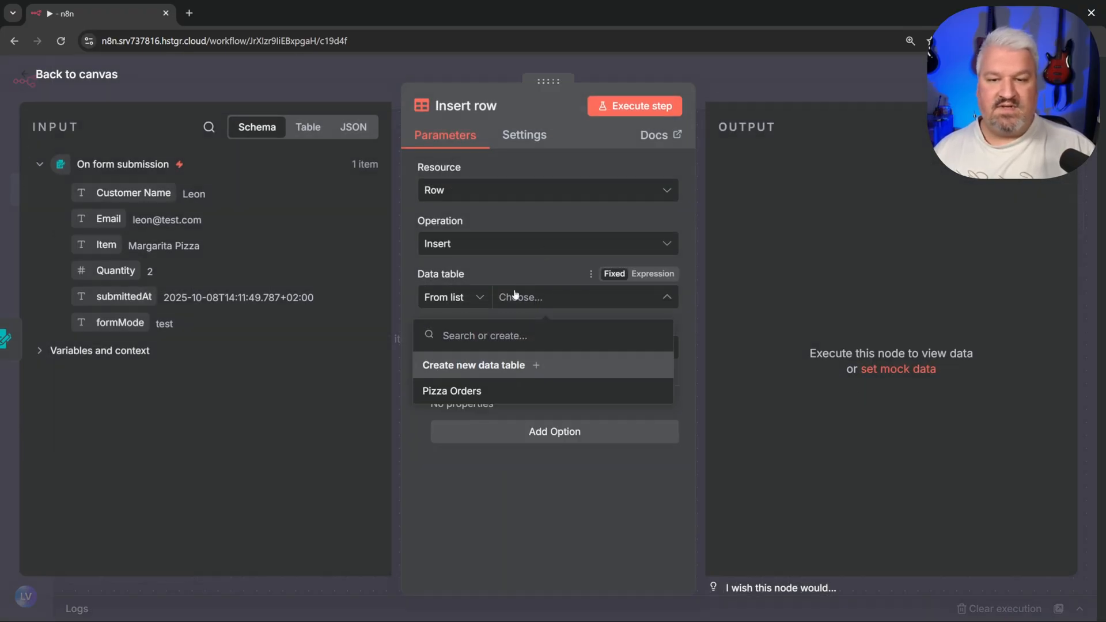
left_click(464, 391)
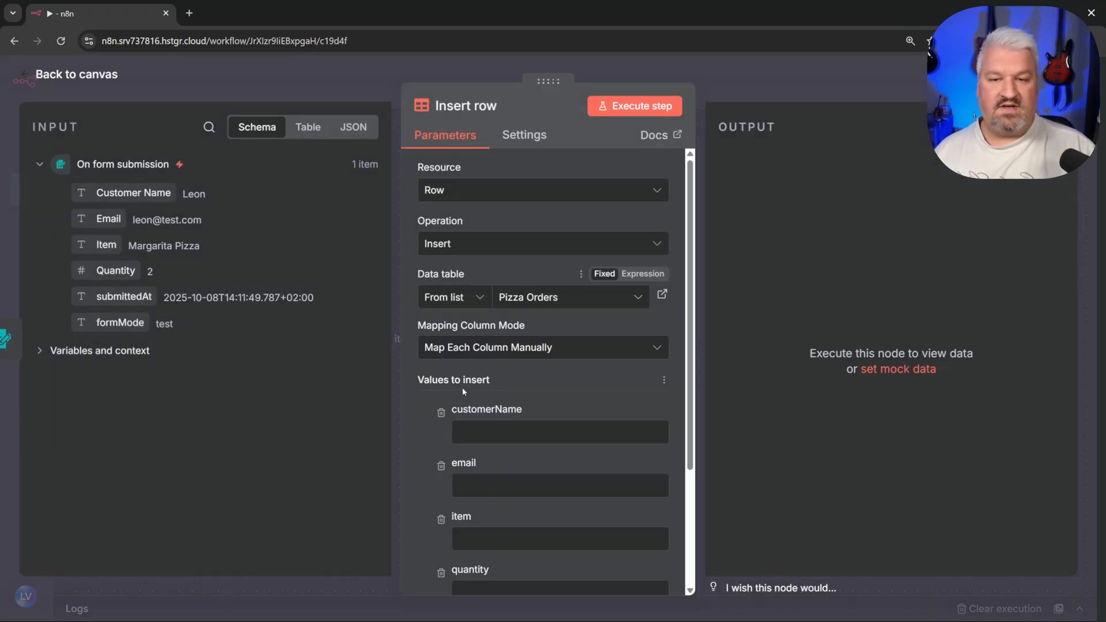
scroll(542, 315, "down", 1)
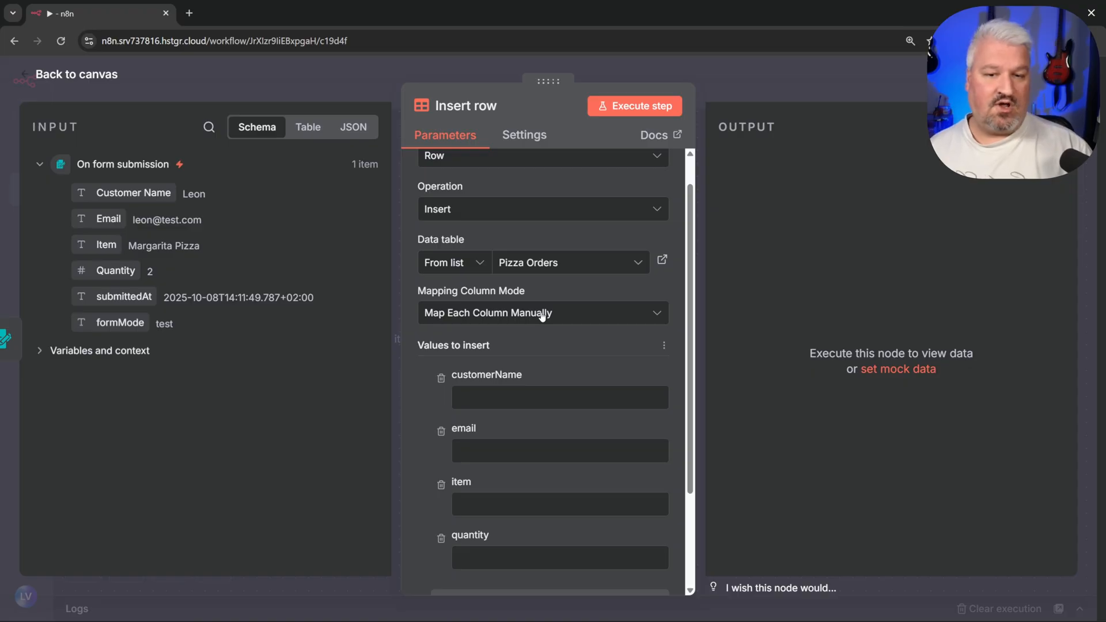
scroll(531, 326, "down", 2)
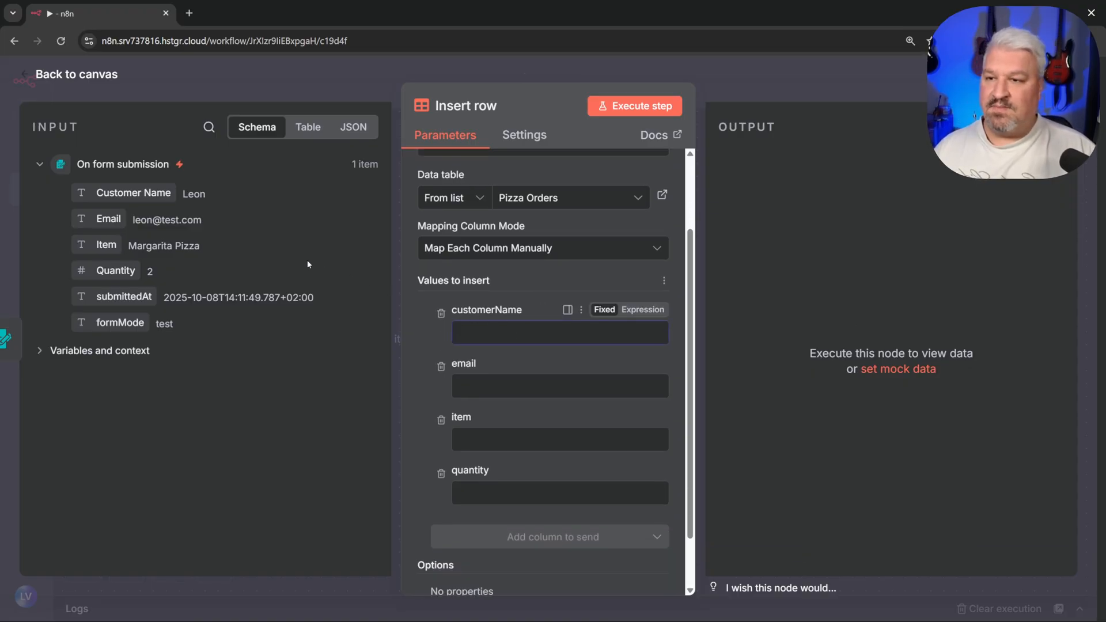
left_click_drag(117, 193, 496, 334)
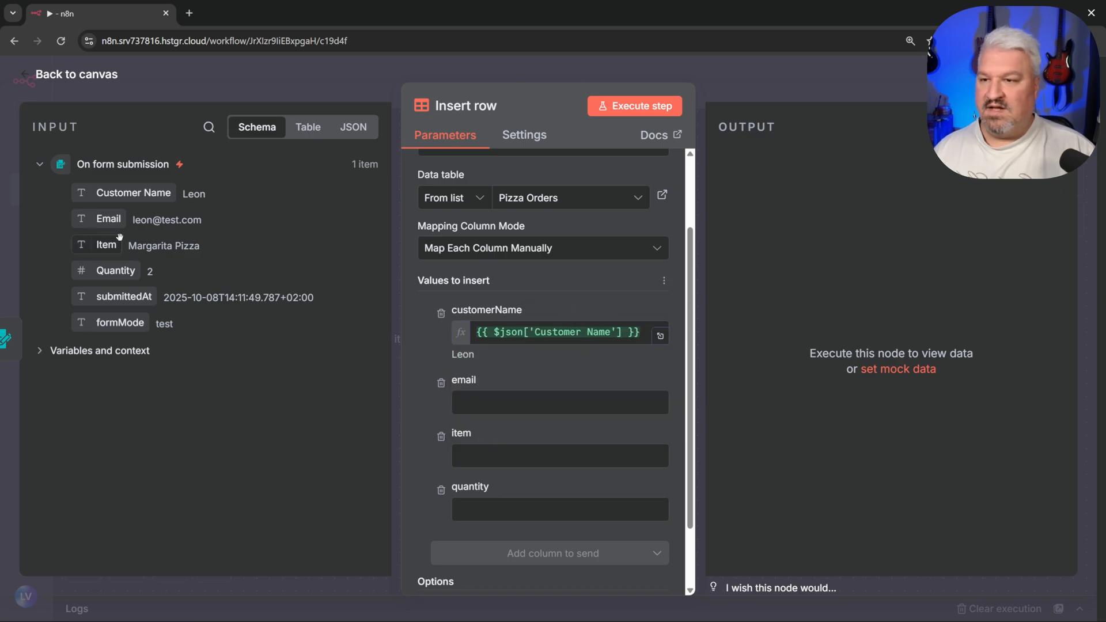
left_click_drag(108, 219, 514, 406)
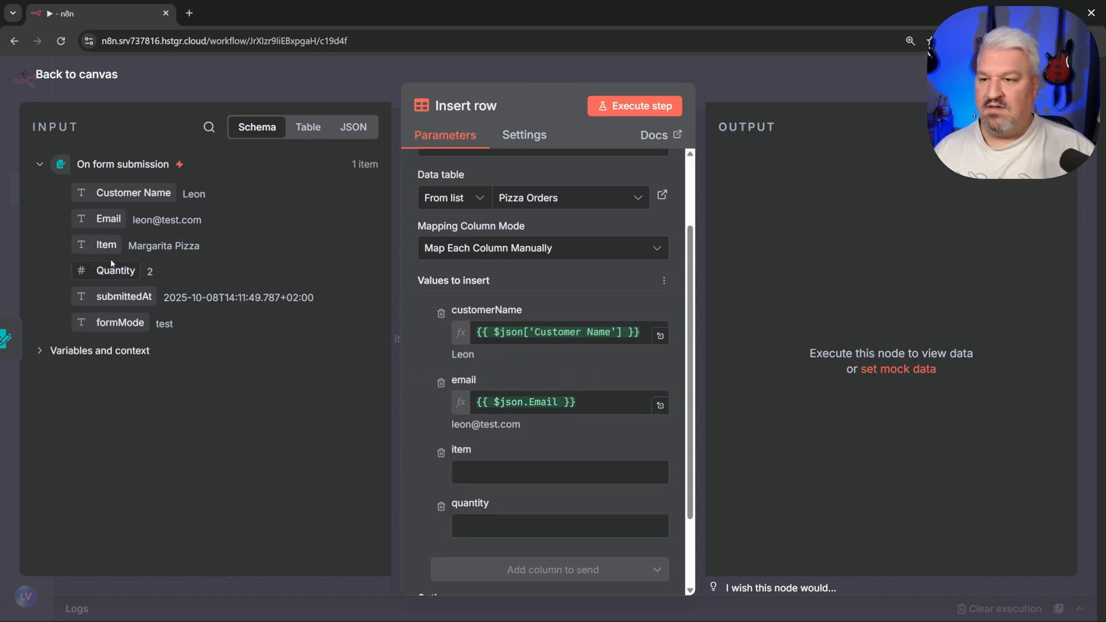
left_click_drag(106, 244, 480, 474)
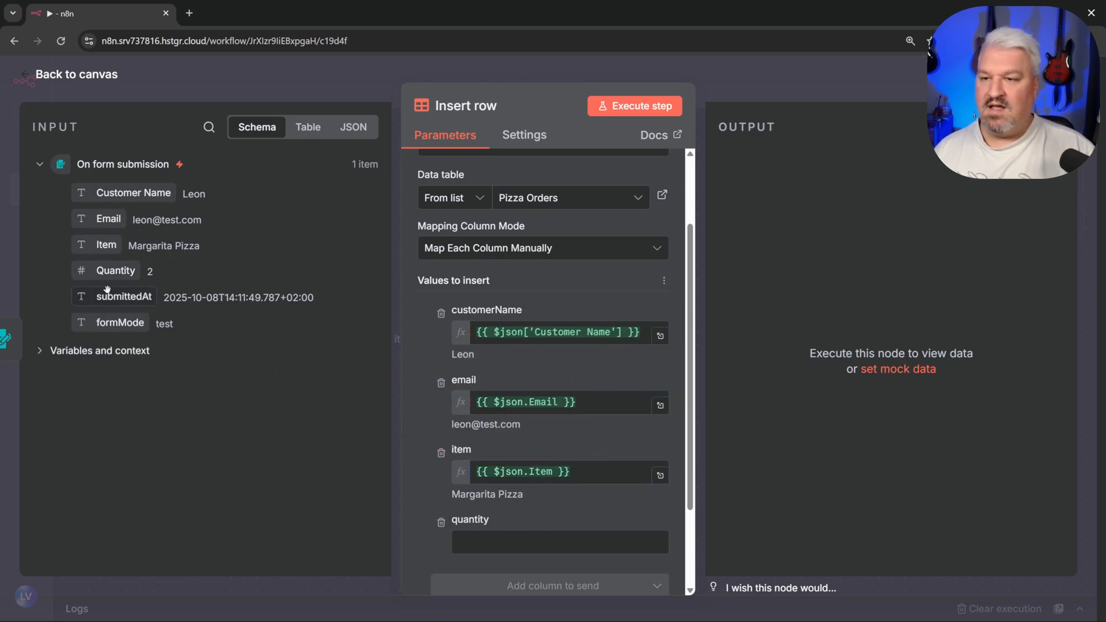
left_click_drag(115, 271, 501, 538)
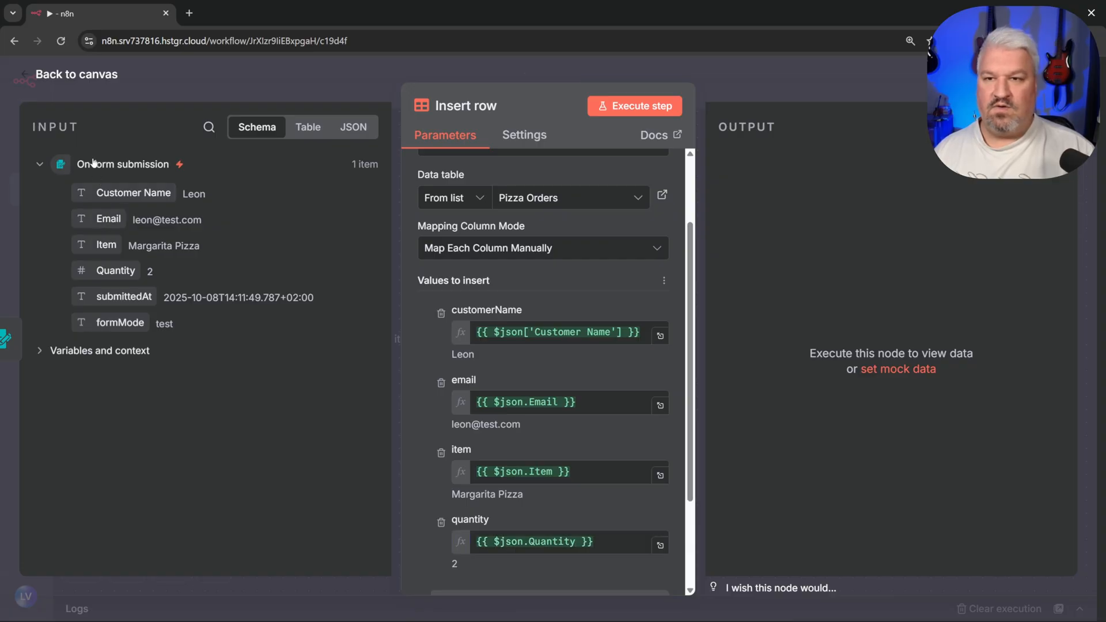
left_click(76, 75)
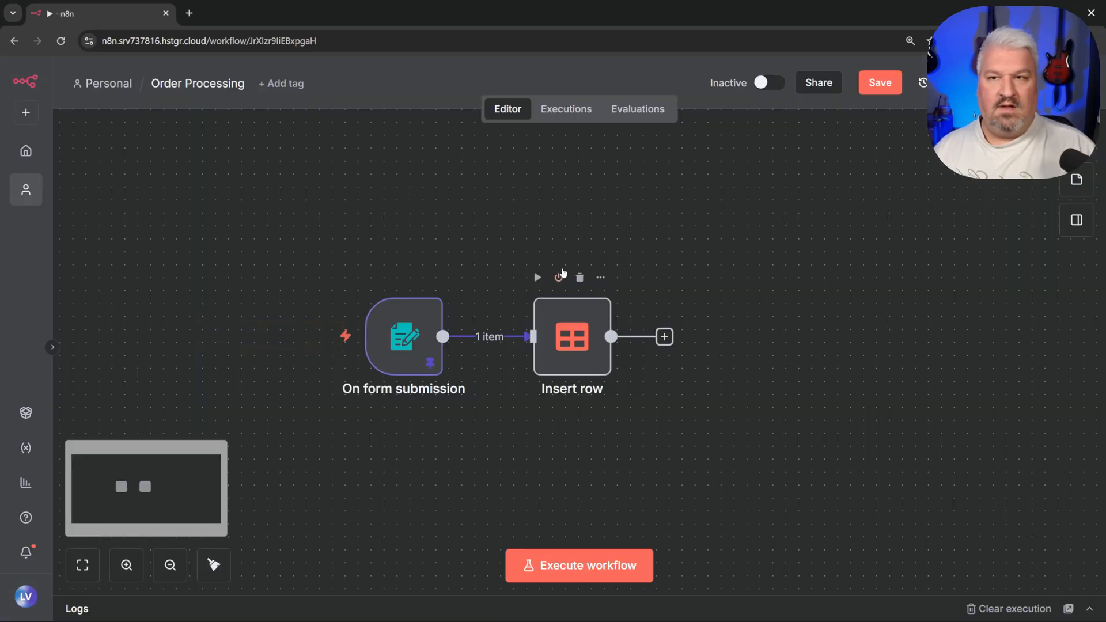
Step: Execute the workflow, check the order in Pizza Orders, then delete that row
left_click(591, 561)
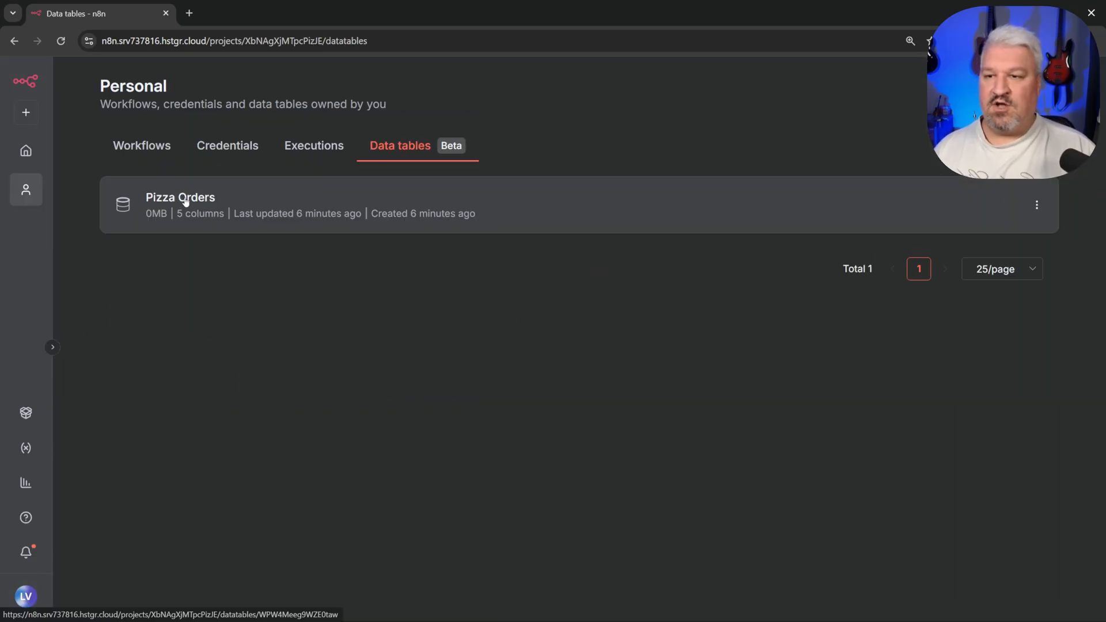
left_click(182, 199)
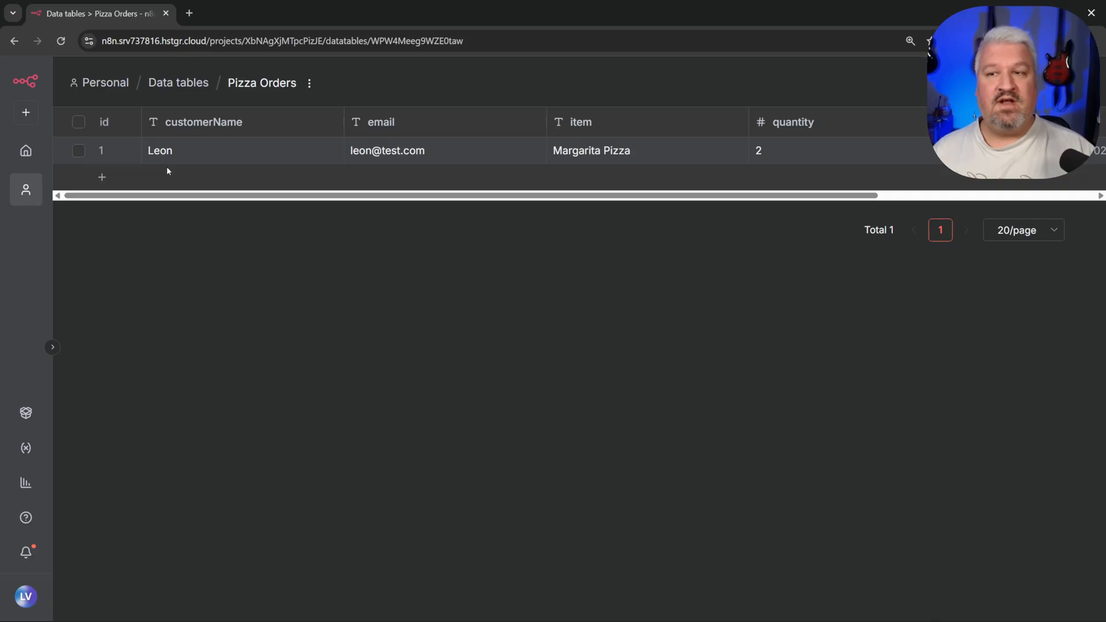
left_click(78, 151)
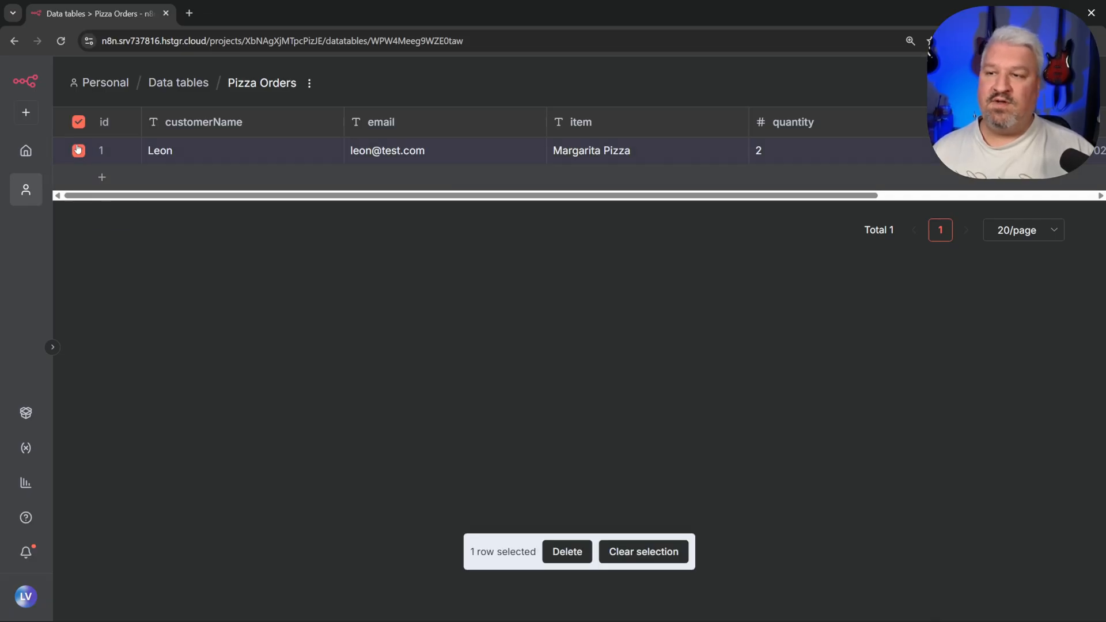
left_click(567, 552)
key("Return")
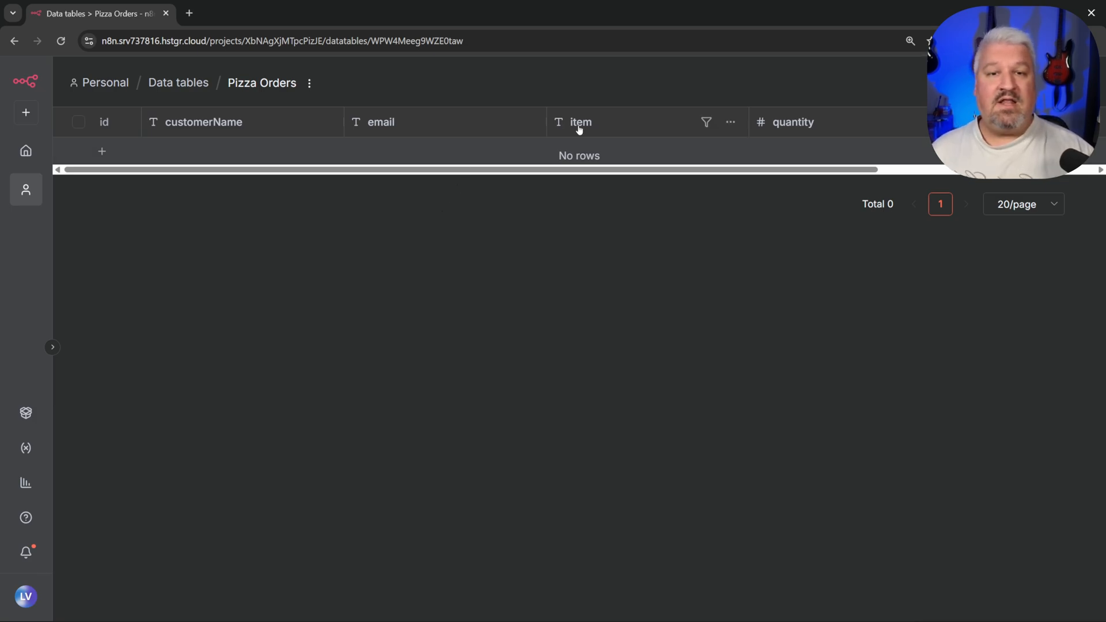
left_click(707, 122)
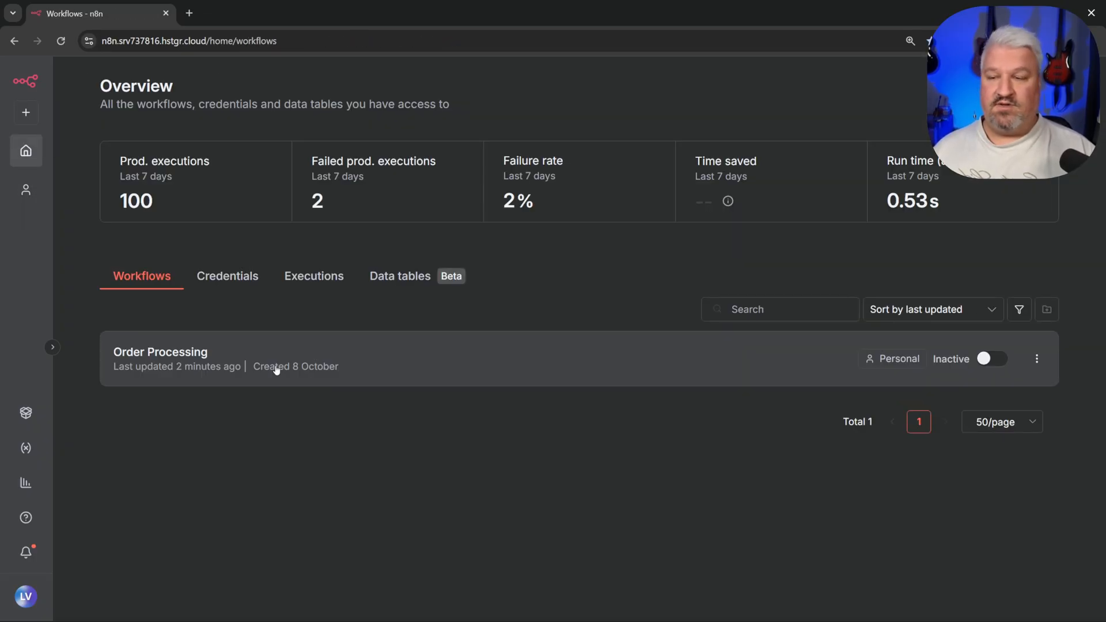
left_click(53, 346)
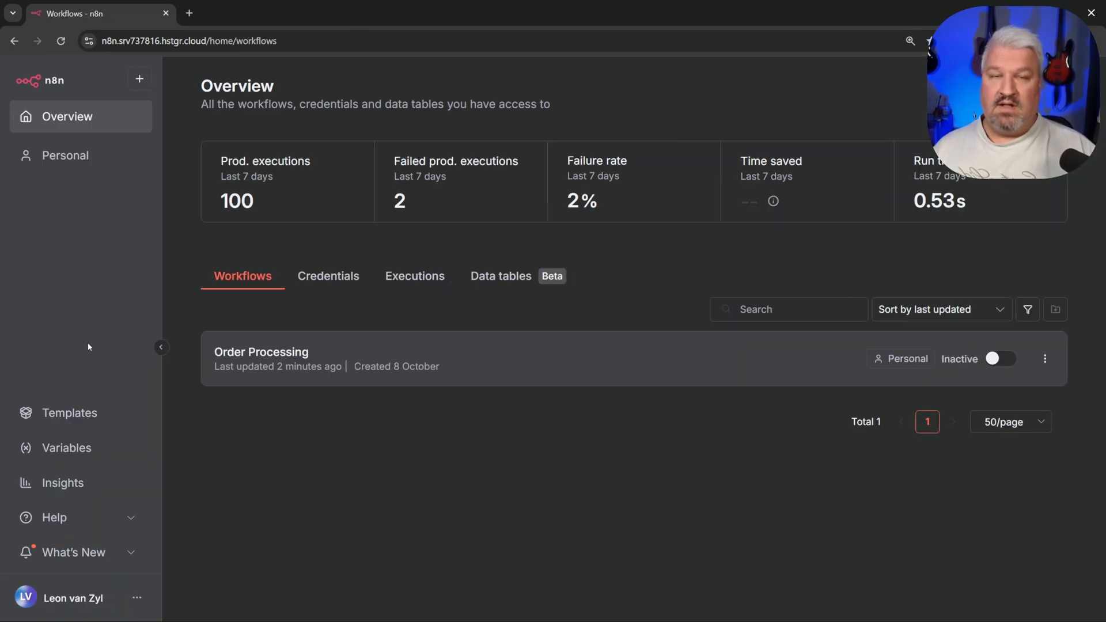
Step: In the Personal space's Data tables, open the Create new Data table dialog
left_click(69, 455)
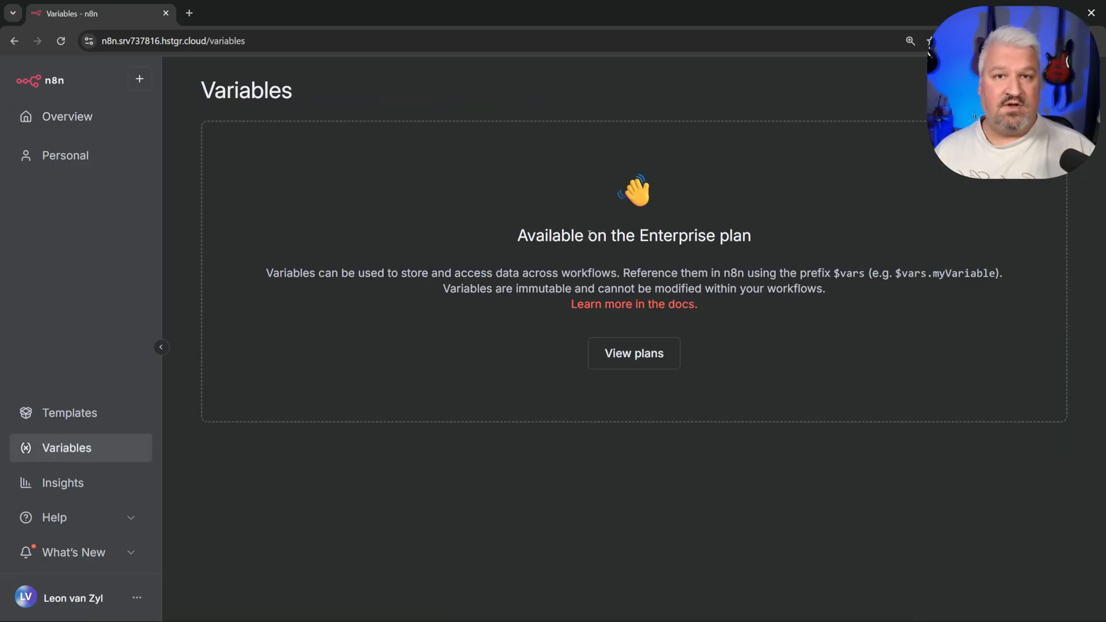
left_click(66, 154)
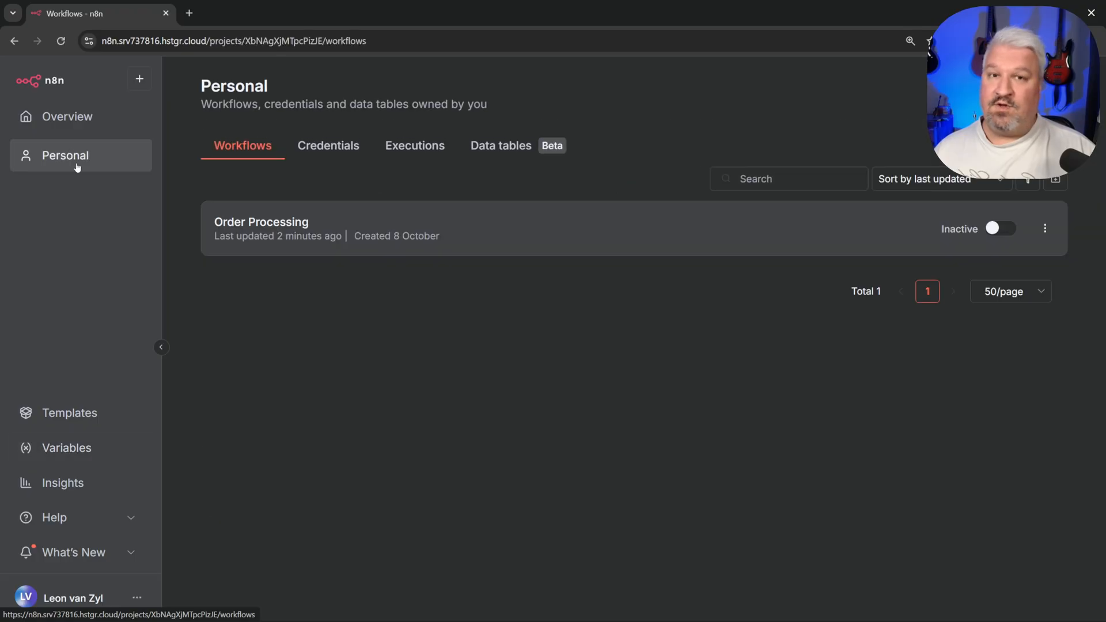
left_click(495, 151)
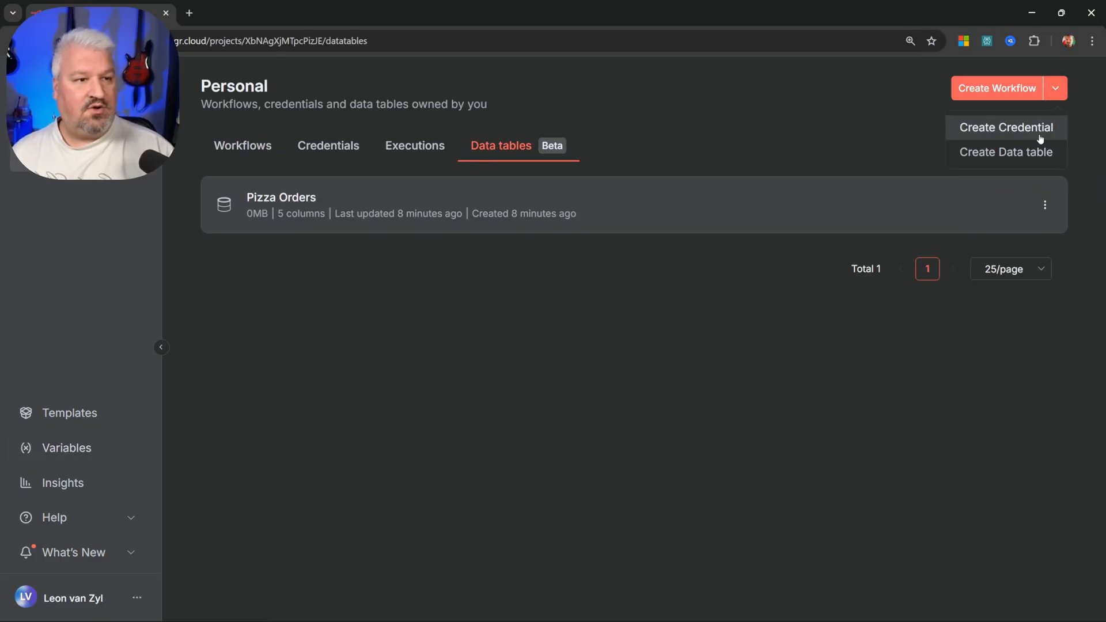
left_click(1009, 153)
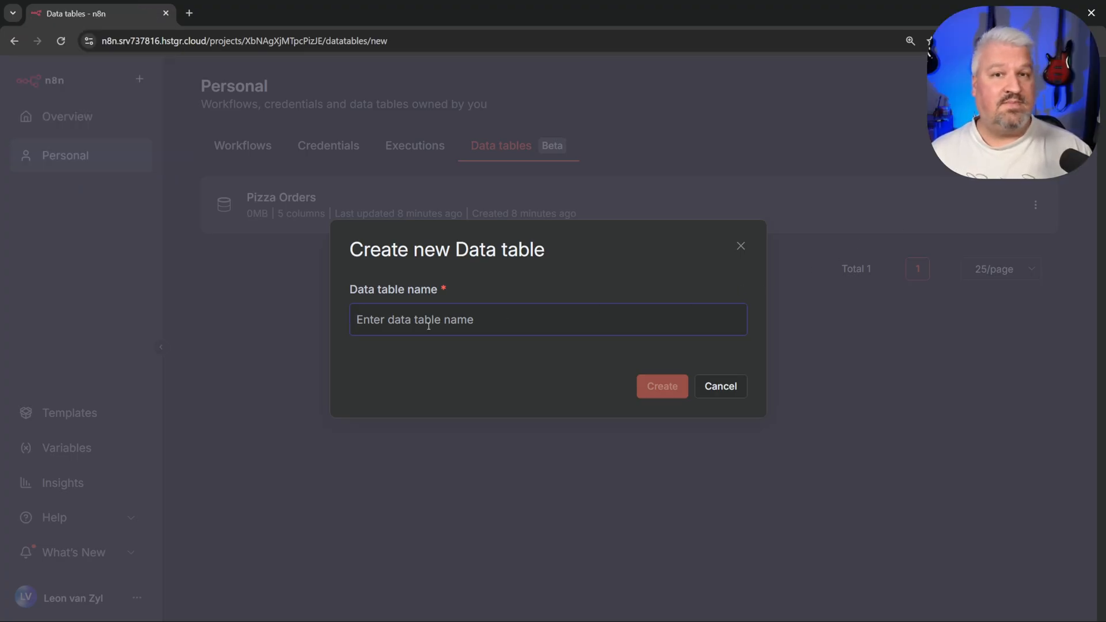
Step: Create table 'Prompts' with text columns 'name' and 'prompt', plus one blank row
type("Prompts")
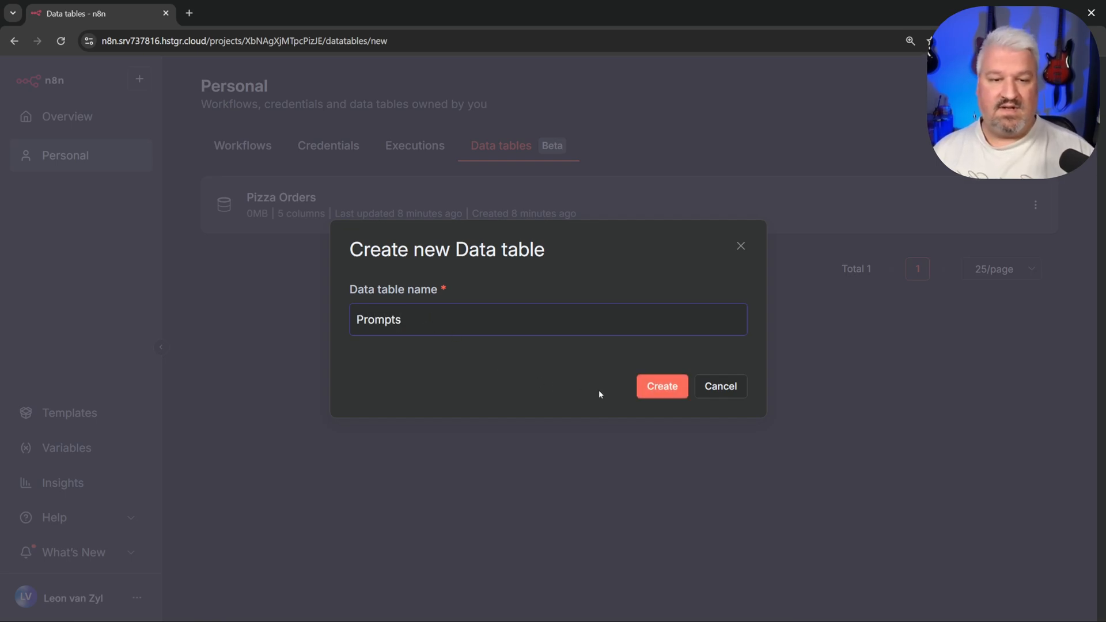
left_click(658, 388)
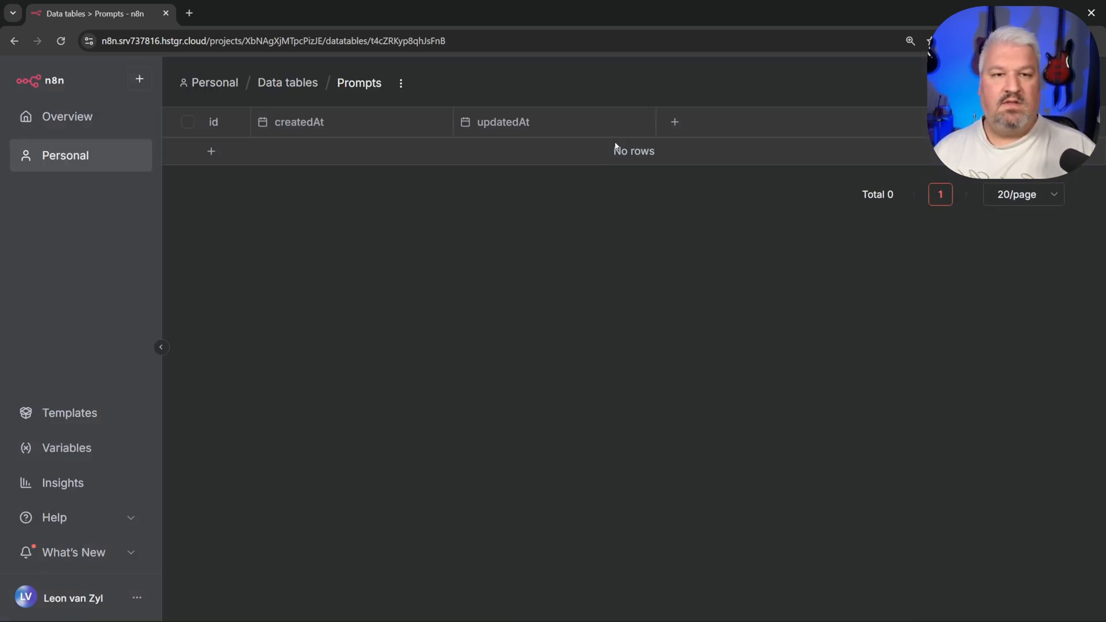
left_click(674, 122)
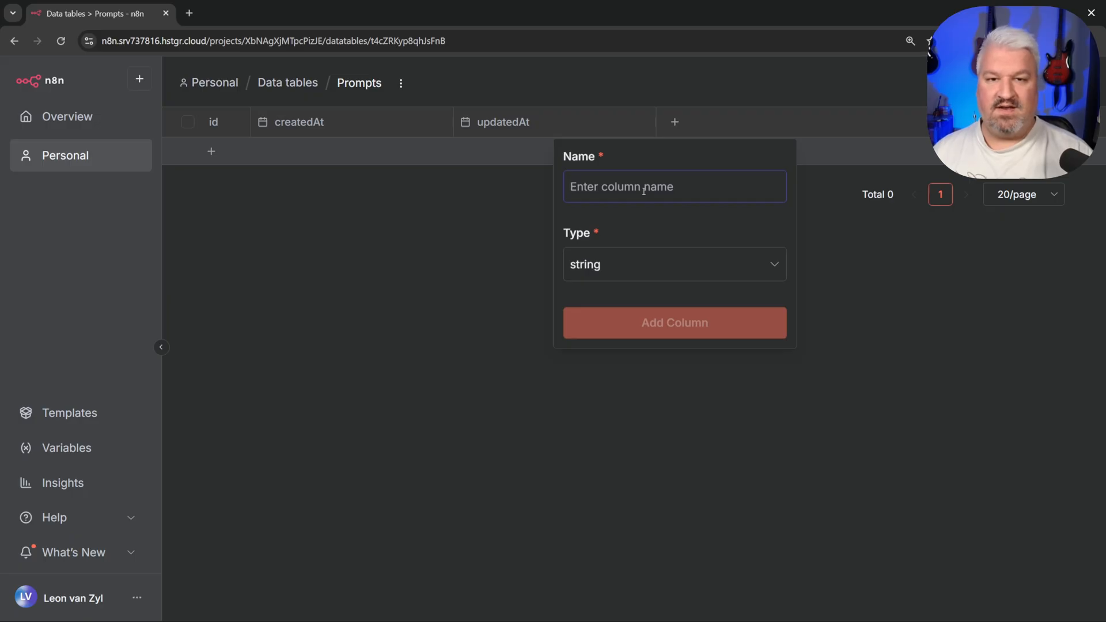
type("name")
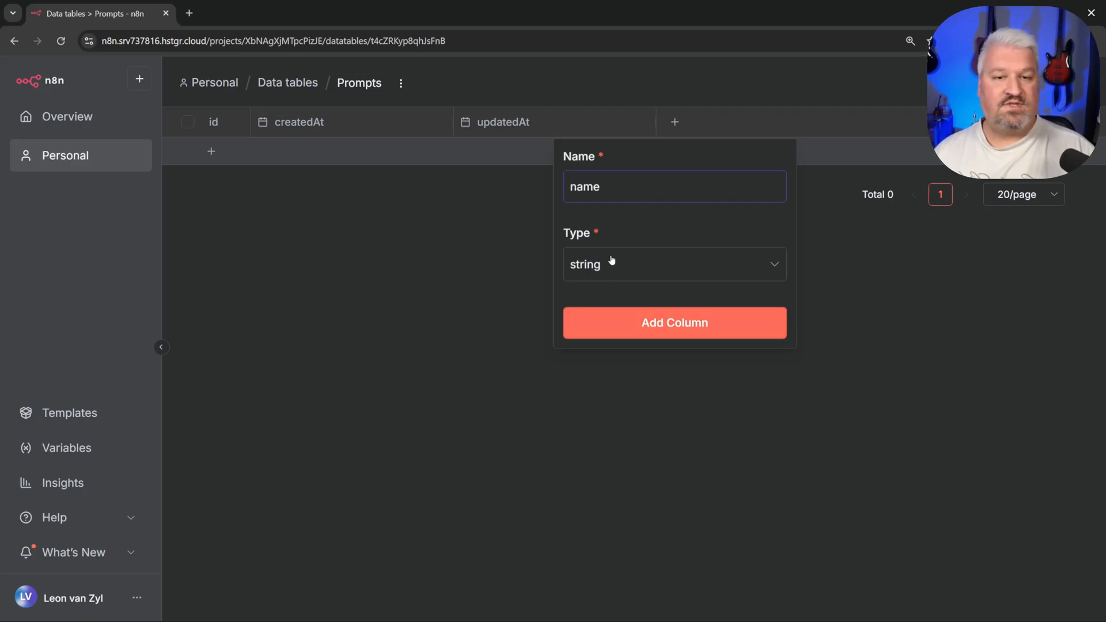
left_click(678, 327)
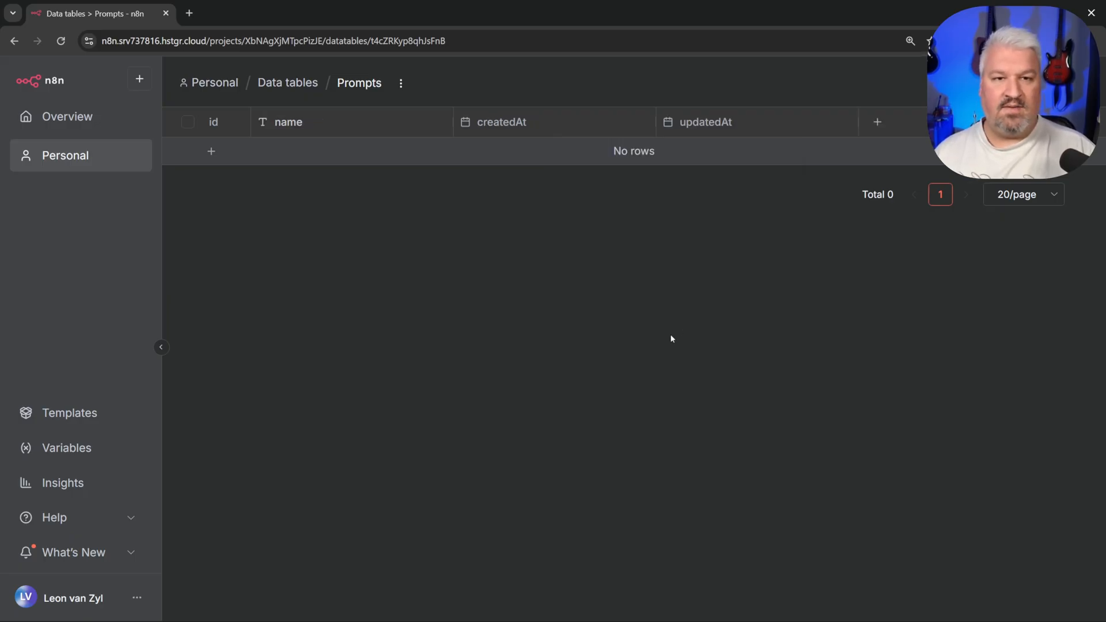
left_click(877, 122)
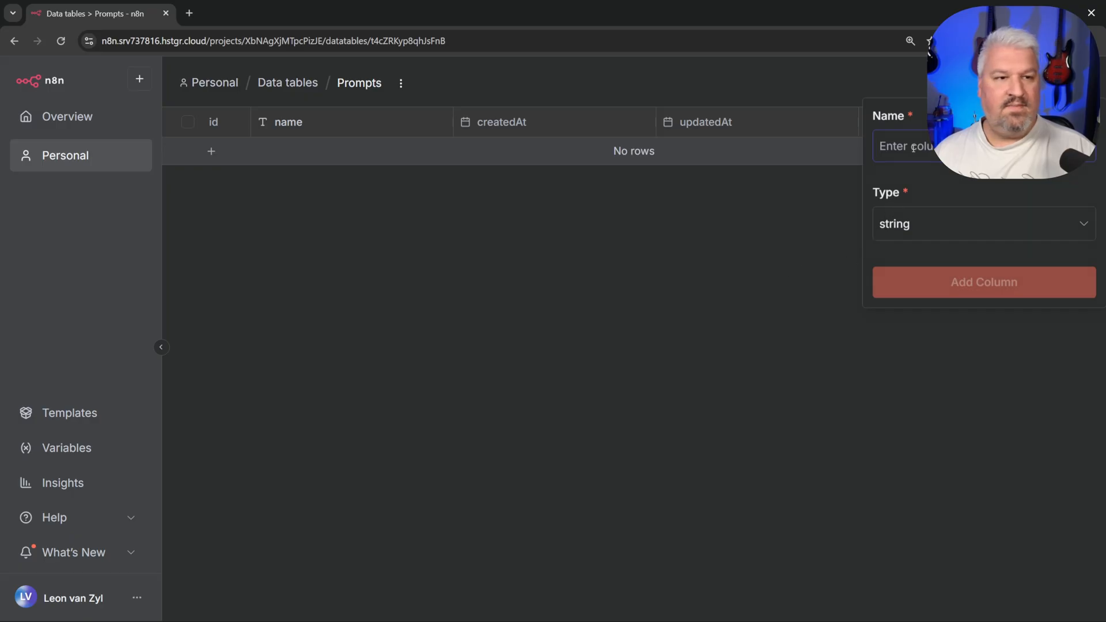
type("prompt")
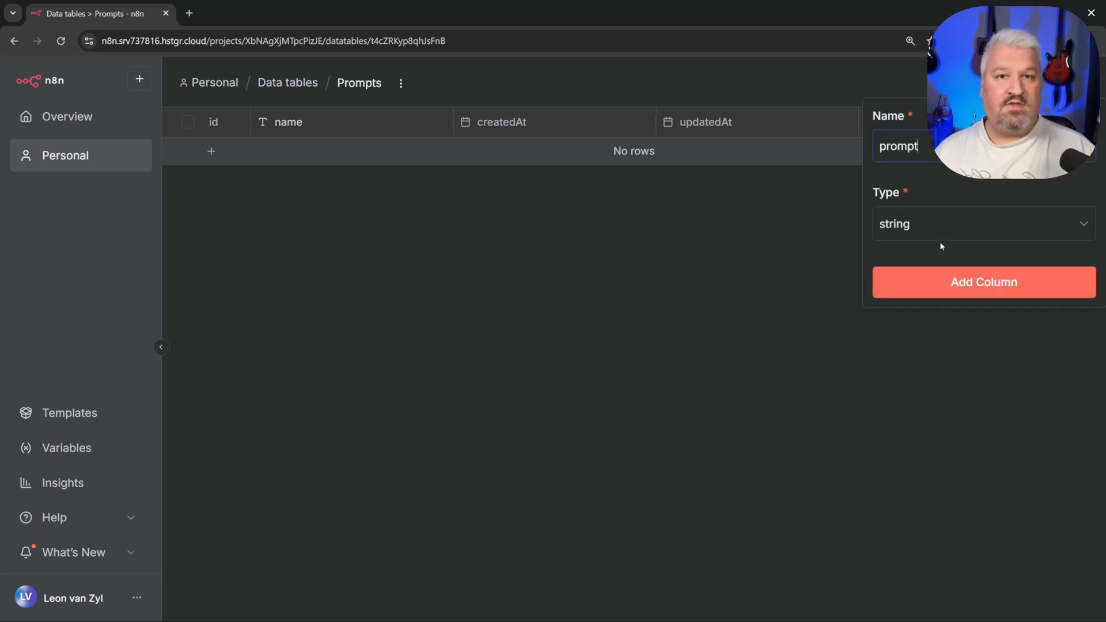
left_click(966, 280)
left_click(212, 153)
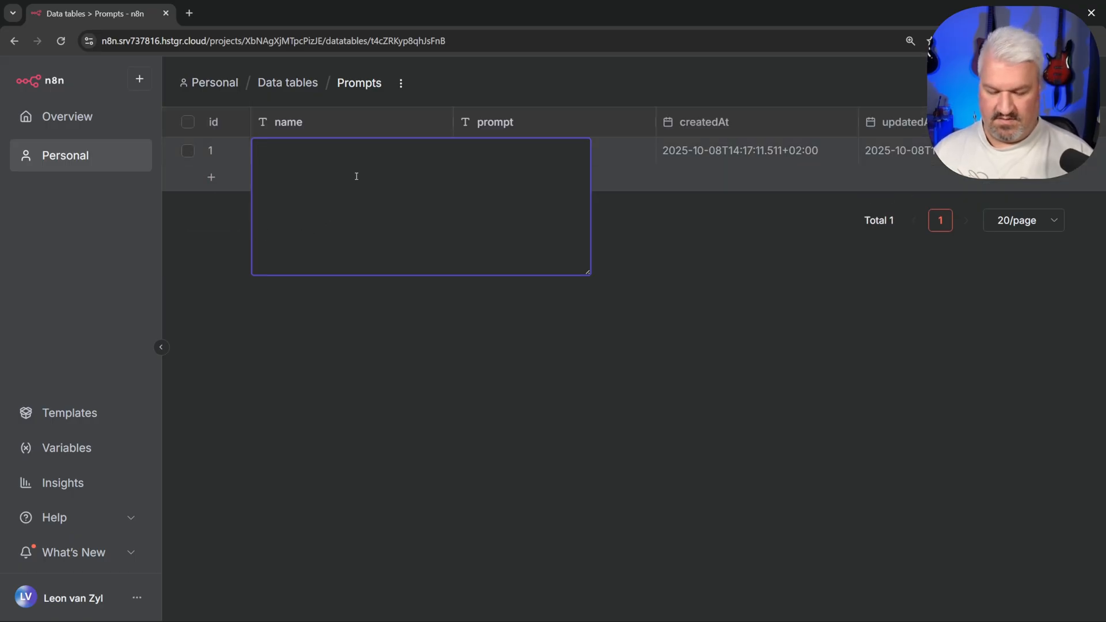
Step: Paste ASSISTANT as the first row's name and paste its instruction prompt into the prompt cell
type("ASSISTANT")
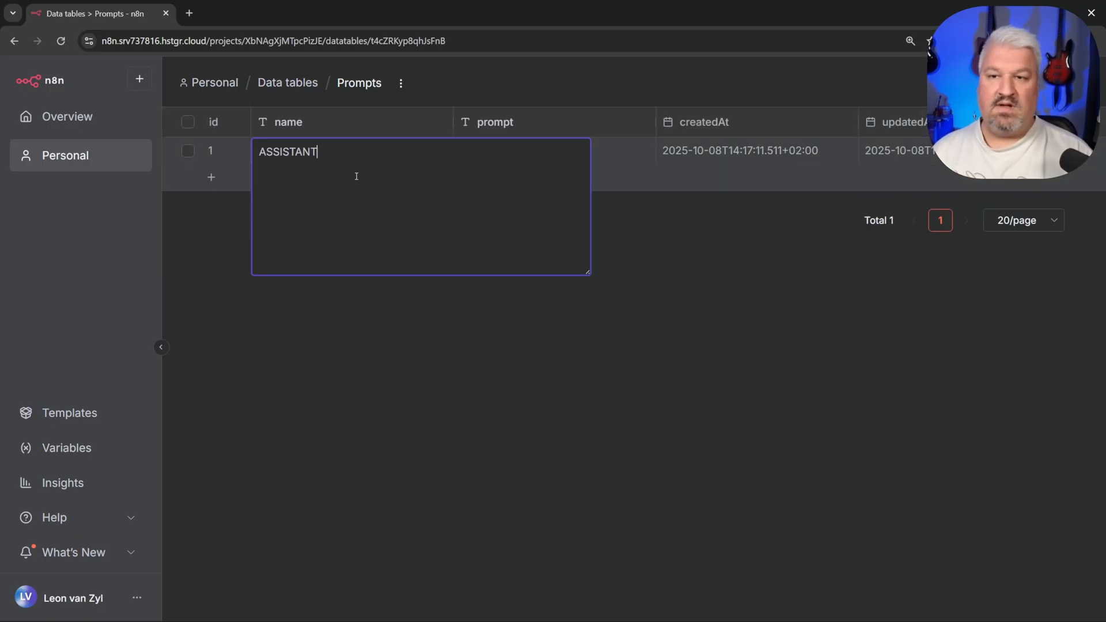
key("Tab")
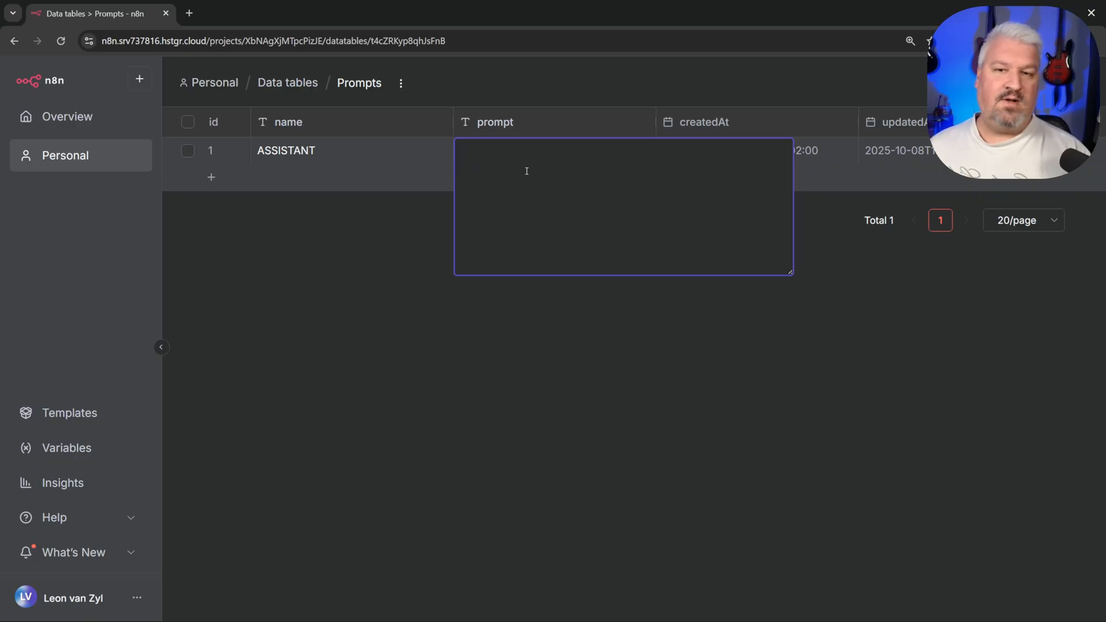
type("You are a friendly AI assistant called John.")
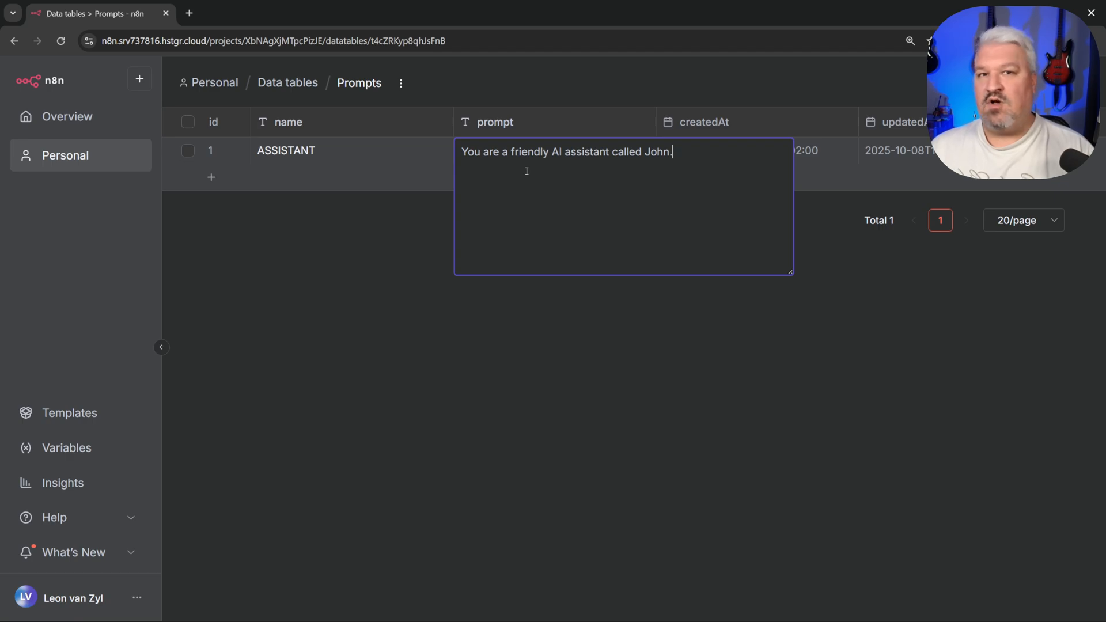
key("Return")
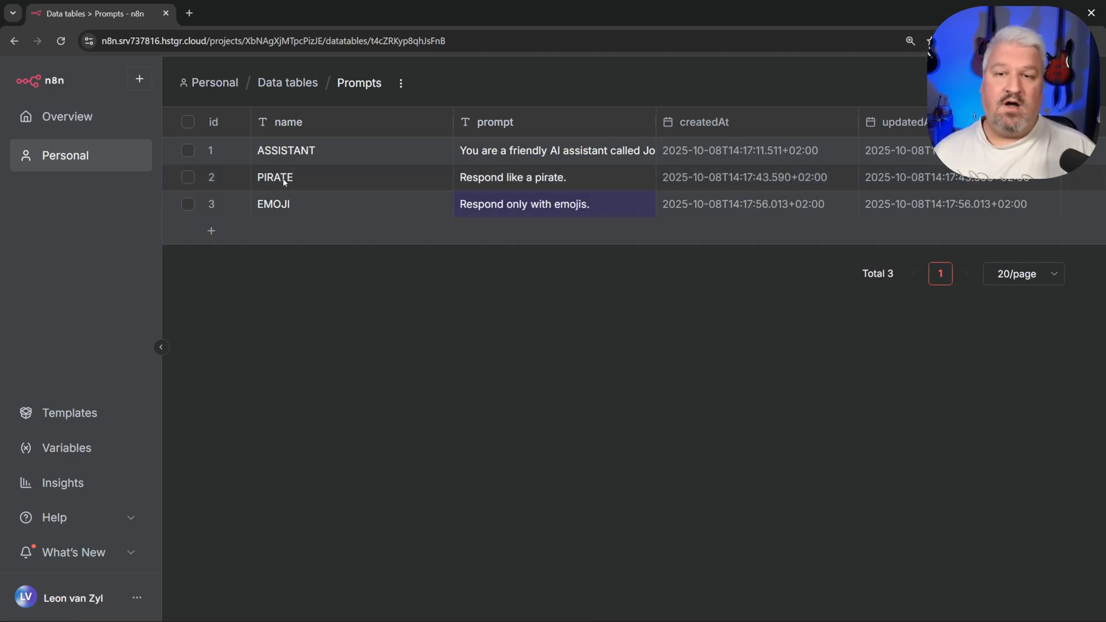
Step: Check the EMOJI row's name cell and leave it unchanged
left_click(289, 205)
double_click(296, 207)
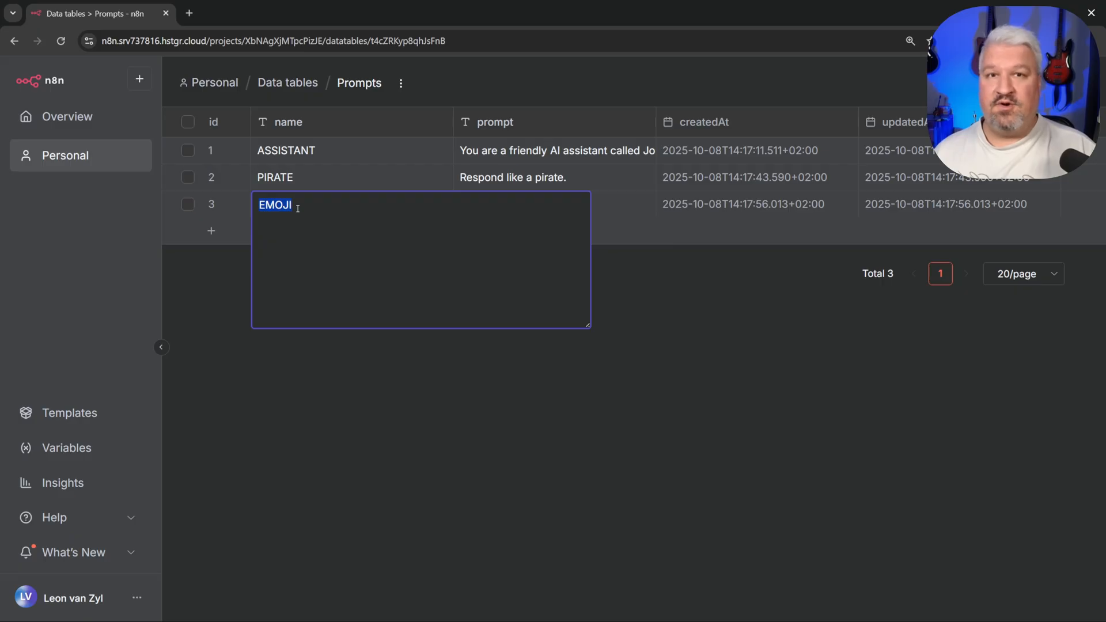
left_click(753, 316)
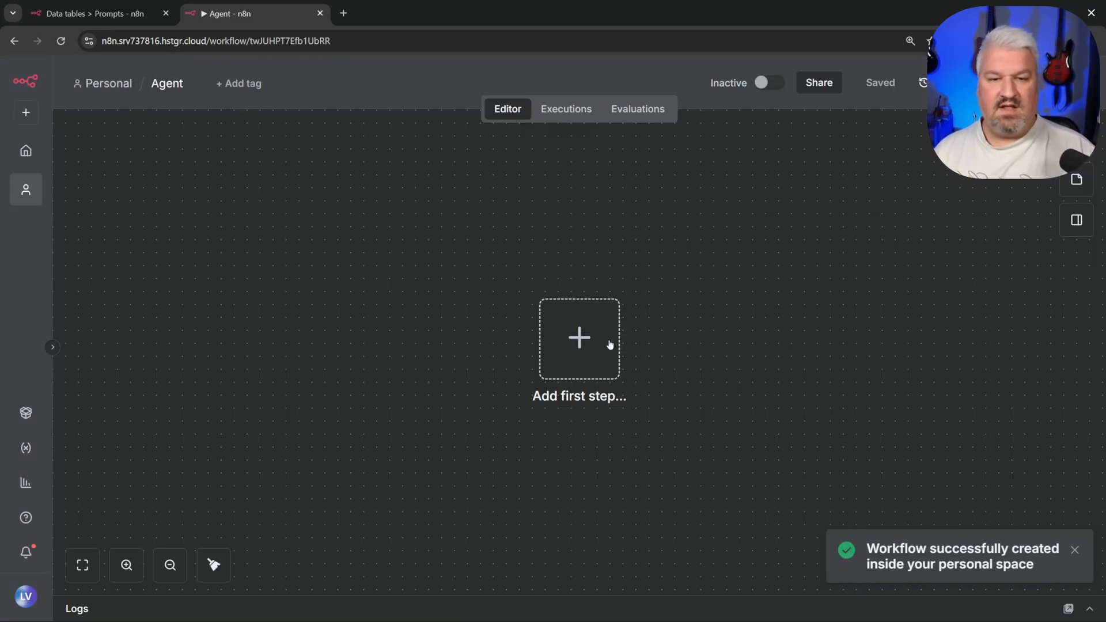
Step: Start the workflow with an On chat message trigger followed by an AI Agent node
left_click(579, 338)
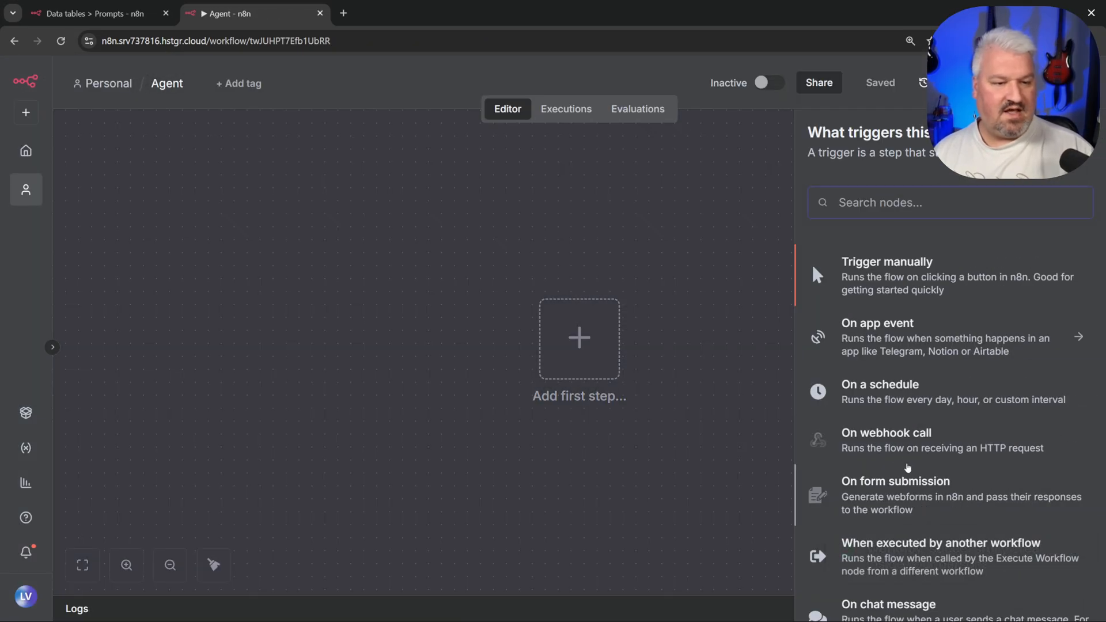
scroll(907, 467, "down", 2)
left_click(905, 494)
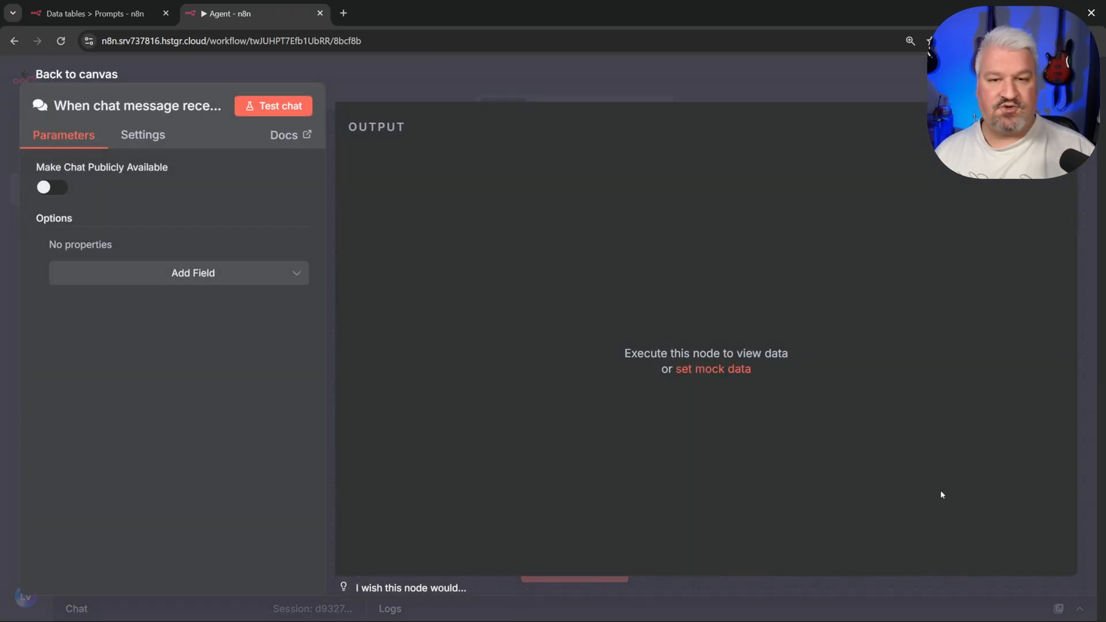
key("Escape")
left_click(913, 257)
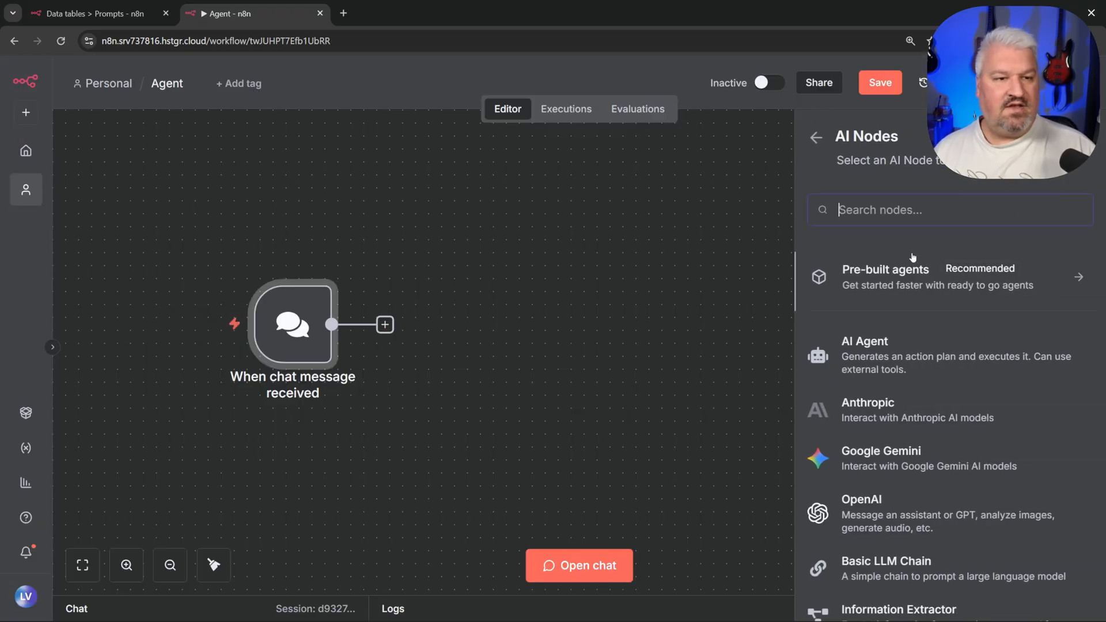
left_click(887, 352)
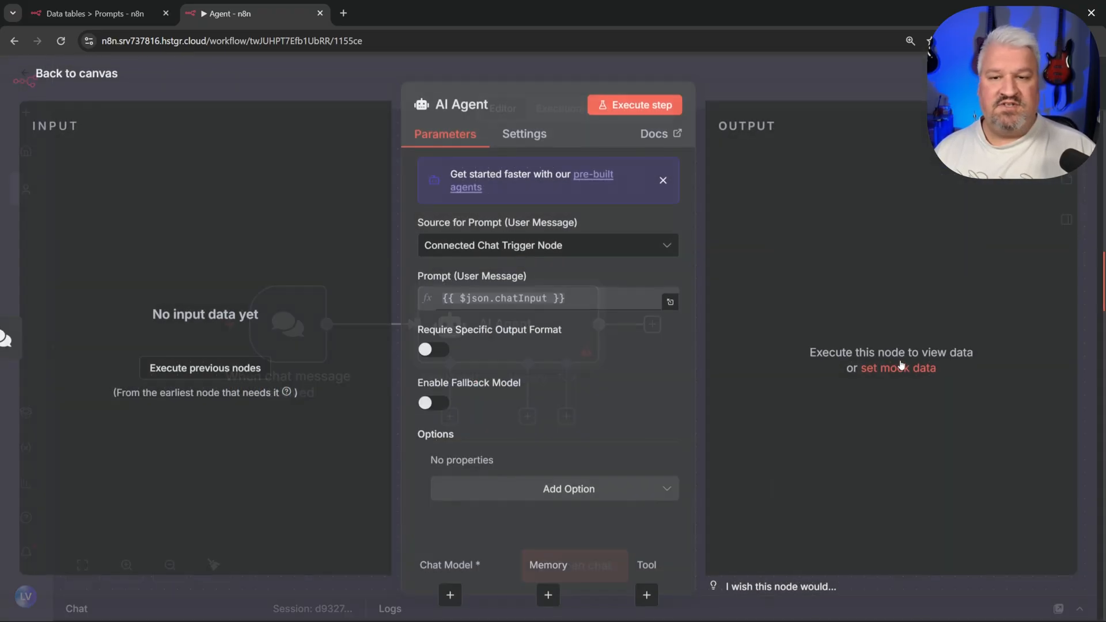
Step: Connect an OpenAI Chat Model using gpt-4.1-mini to the AI Agent's Chat Model input
left_click(70, 77)
scroll(968, 399, "down", 3)
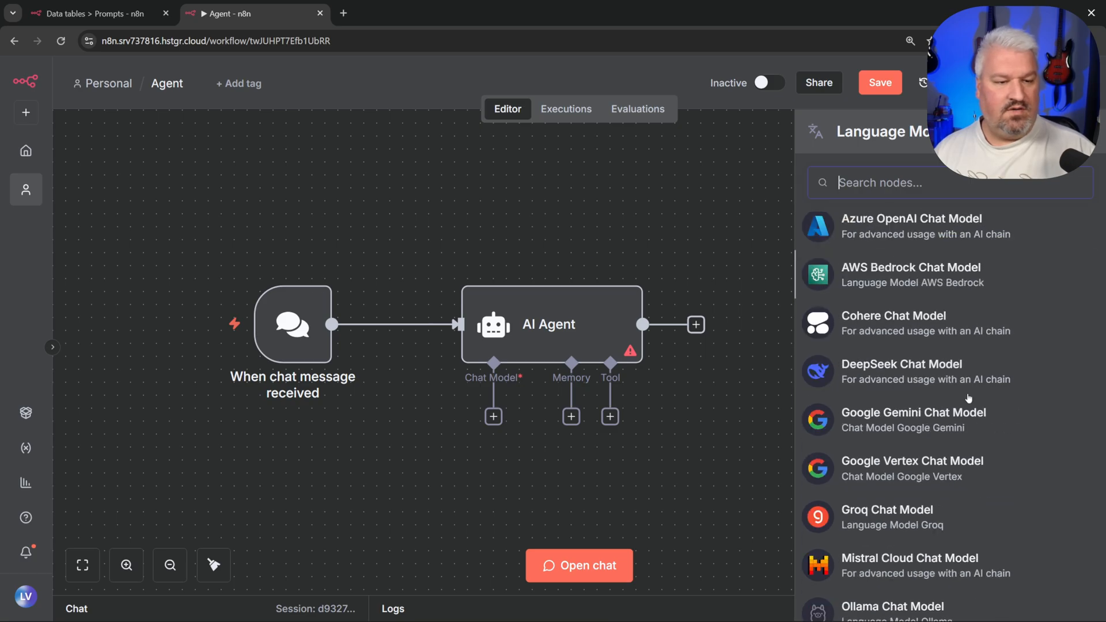
scroll(969, 399, "down", 5)
left_click(898, 499)
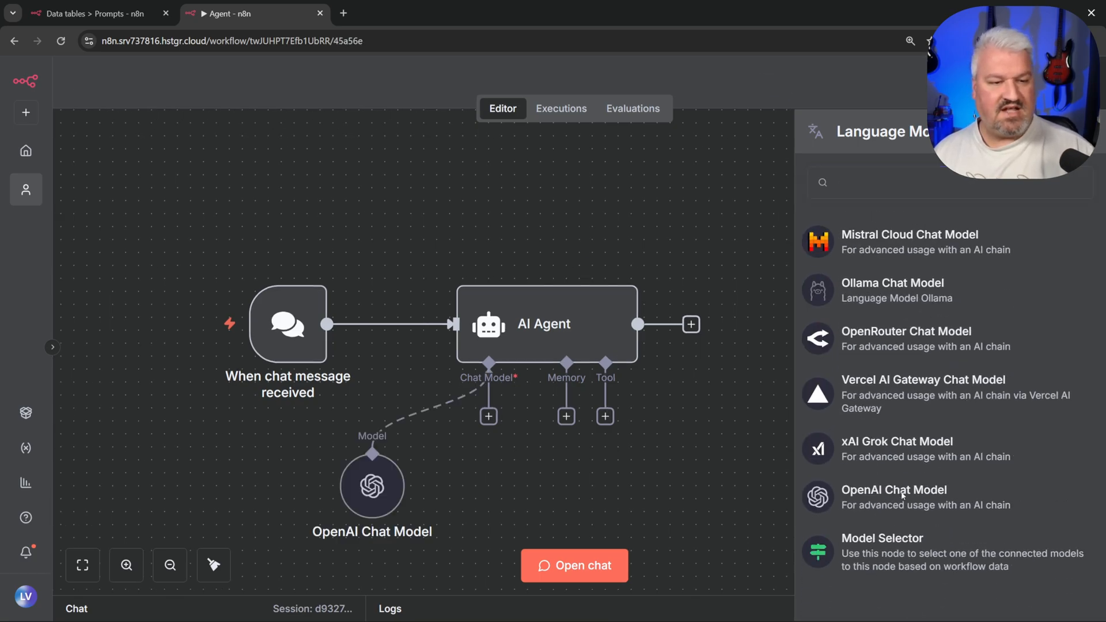
left_click(521, 235)
scroll(507, 377, "down", 10)
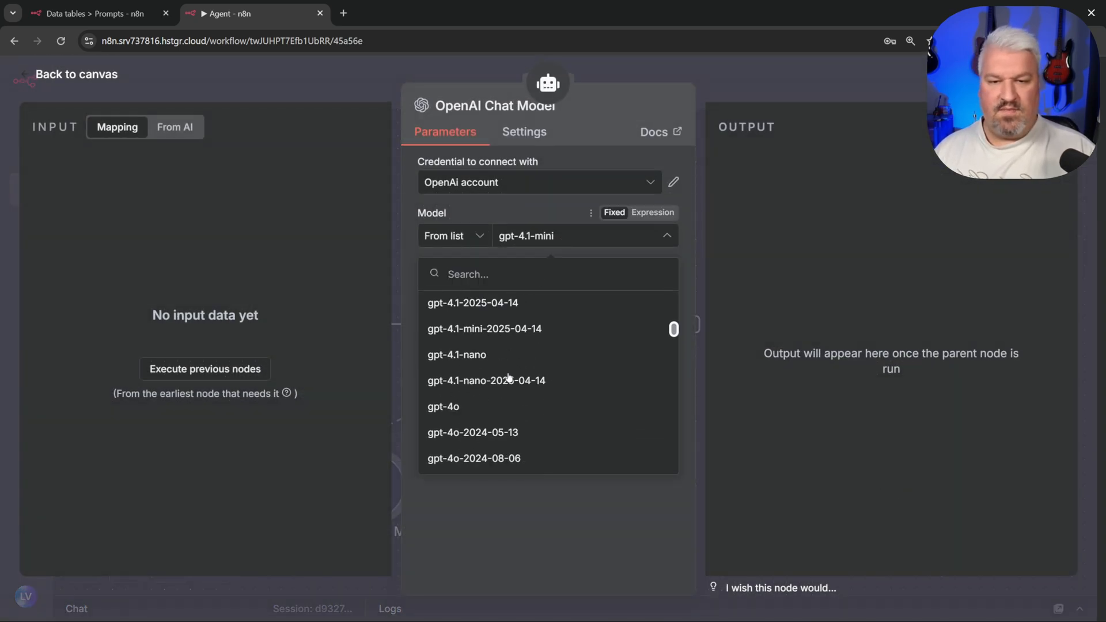
scroll(509, 377, "down", 6)
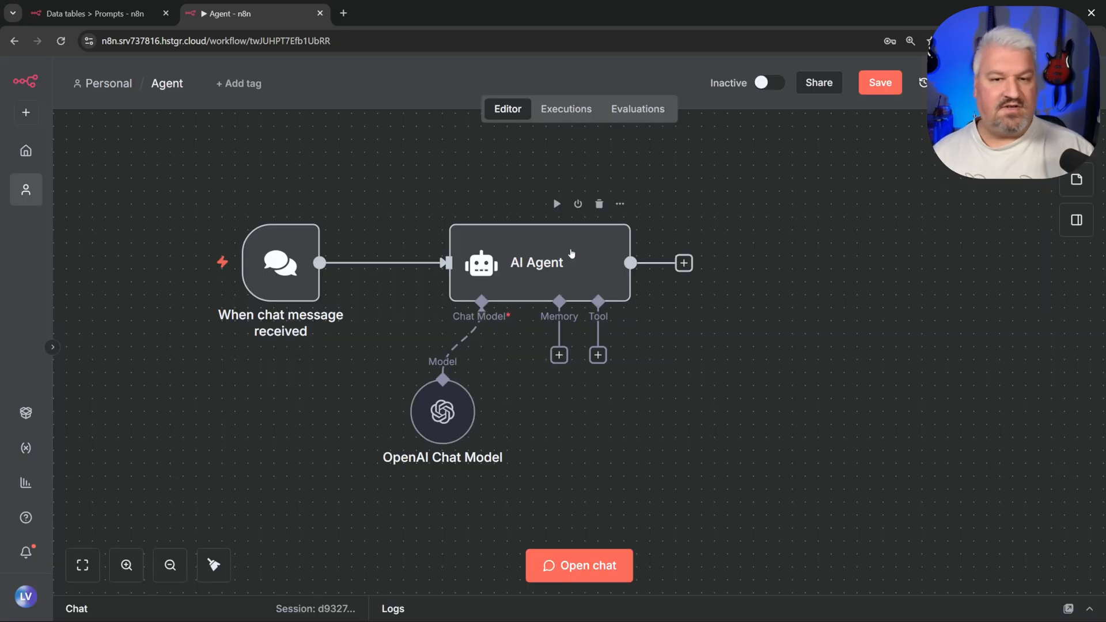
double_click(560, 248)
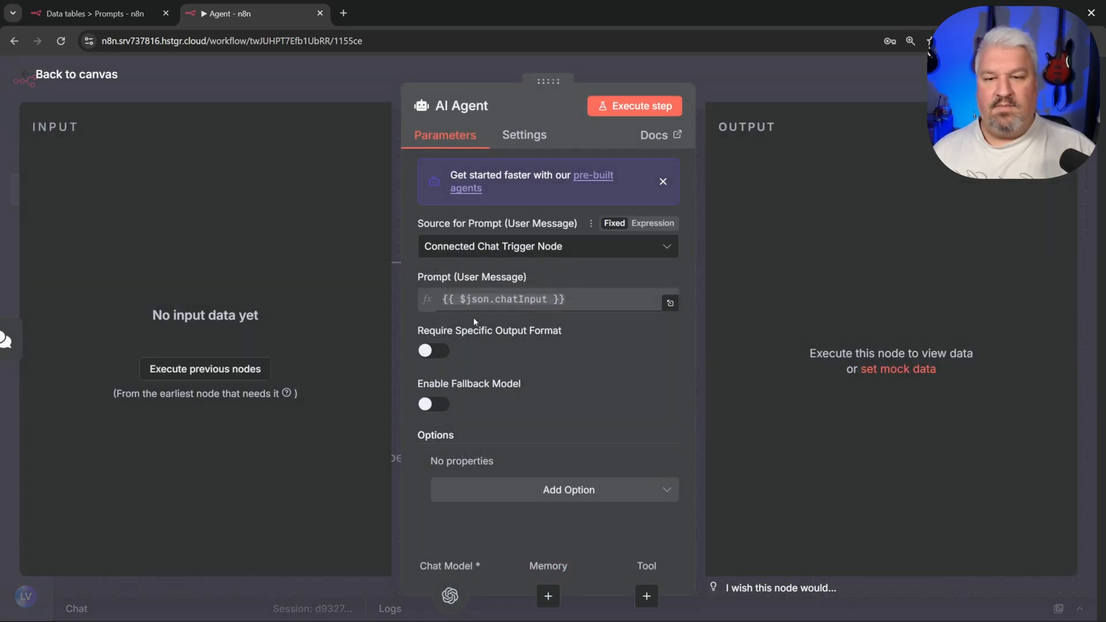
Step: Add a System Message expression 'You are a helpful assistant' to the AI Agent
left_click(560, 492)
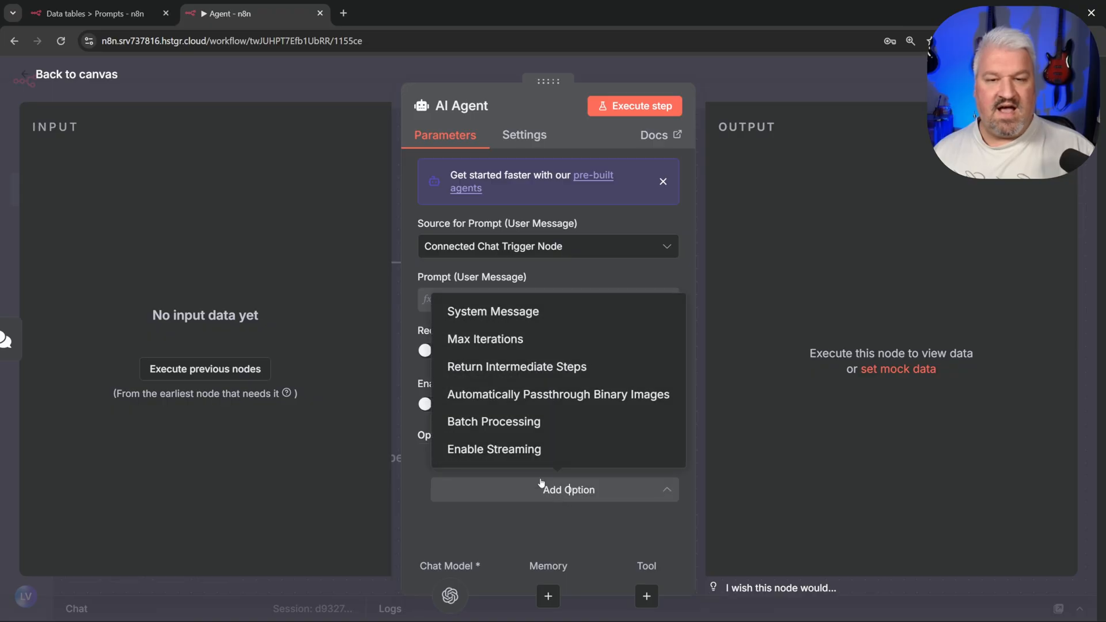
left_click(499, 313)
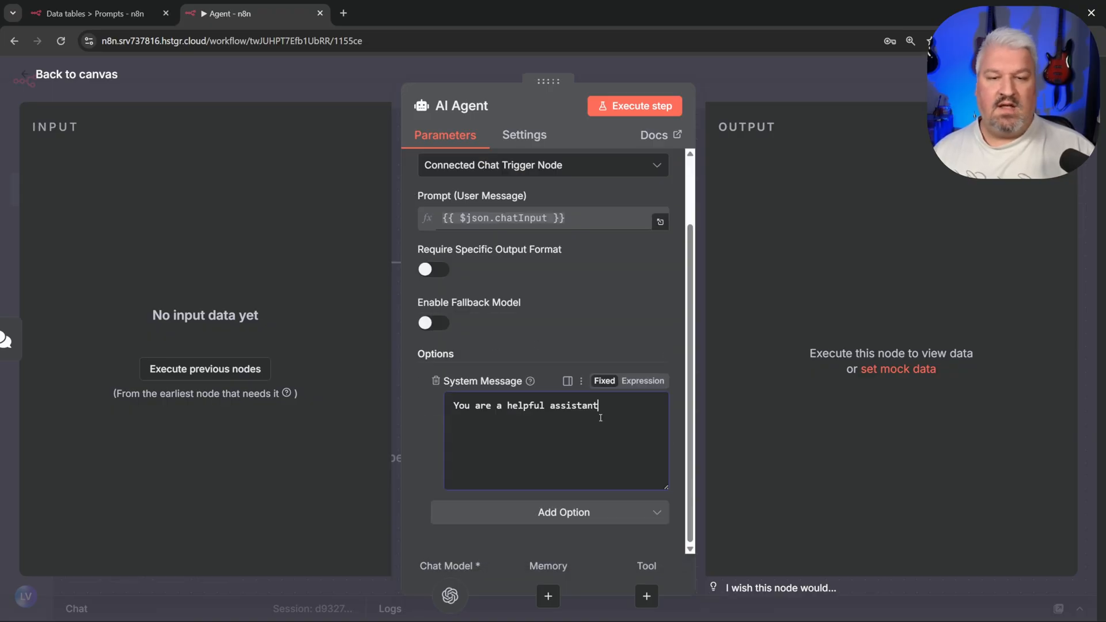
left_click(640, 381)
left_click(661, 482)
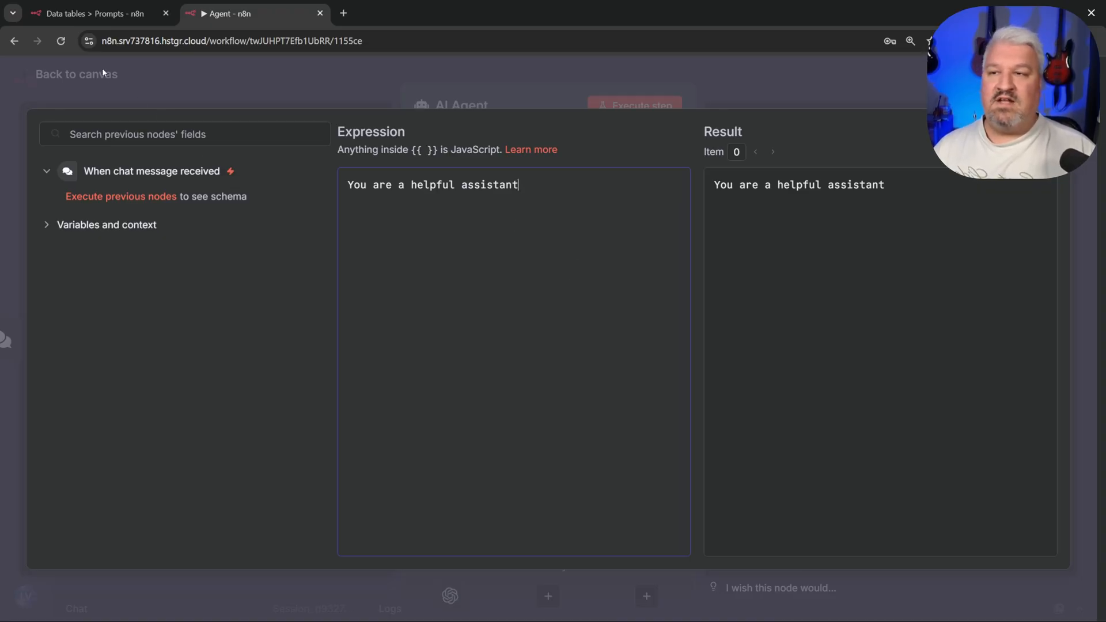
Step: Glance at the Prompts data table, then return to the Agent workflow canvas
left_click(80, 14)
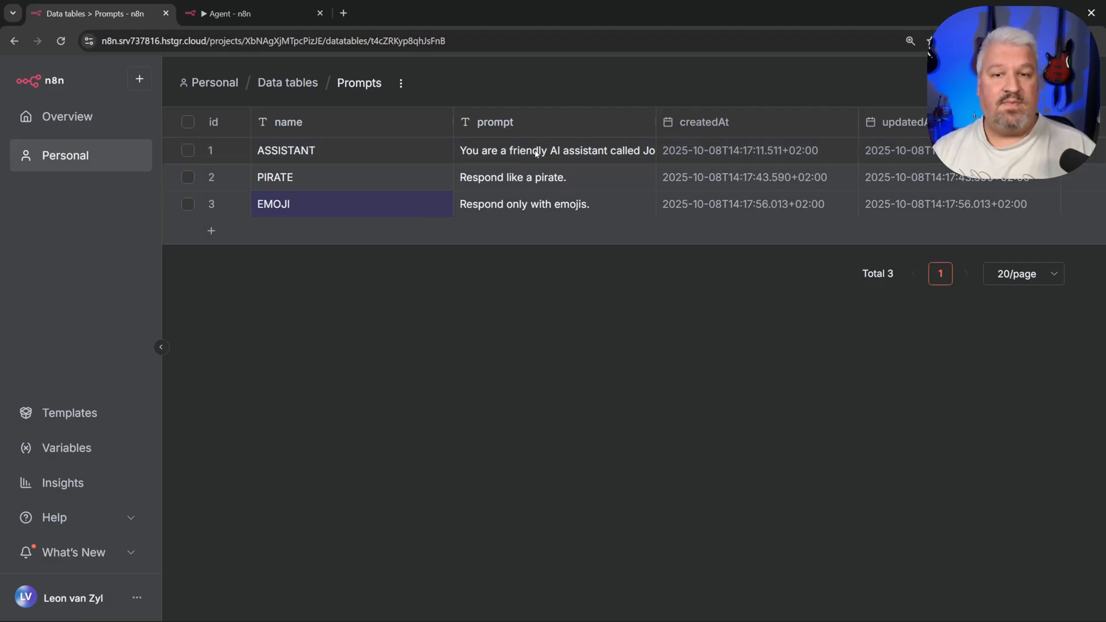
left_click(241, 15)
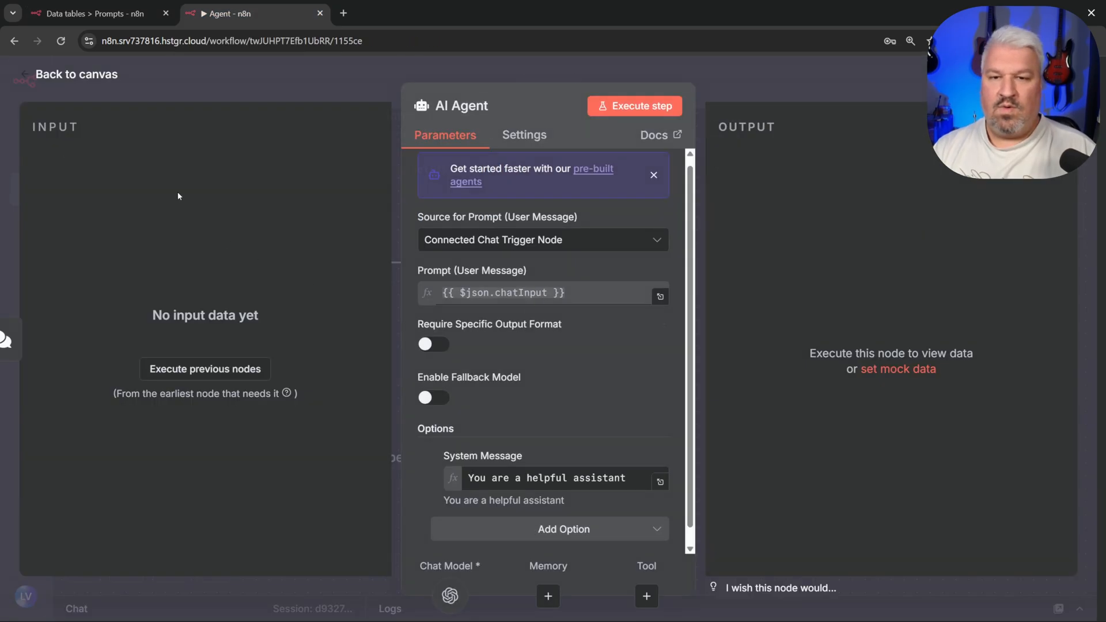
left_click(76, 75)
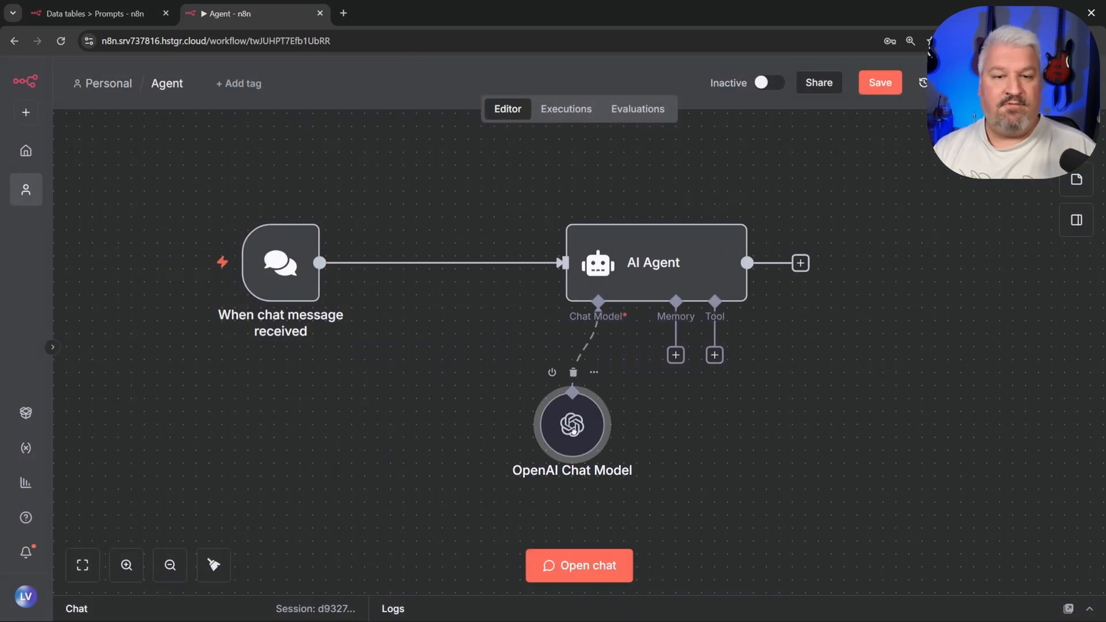
Step: Insert a Data table Get row(s) step on the Prompts table between trigger and agent
left_click(429, 263)
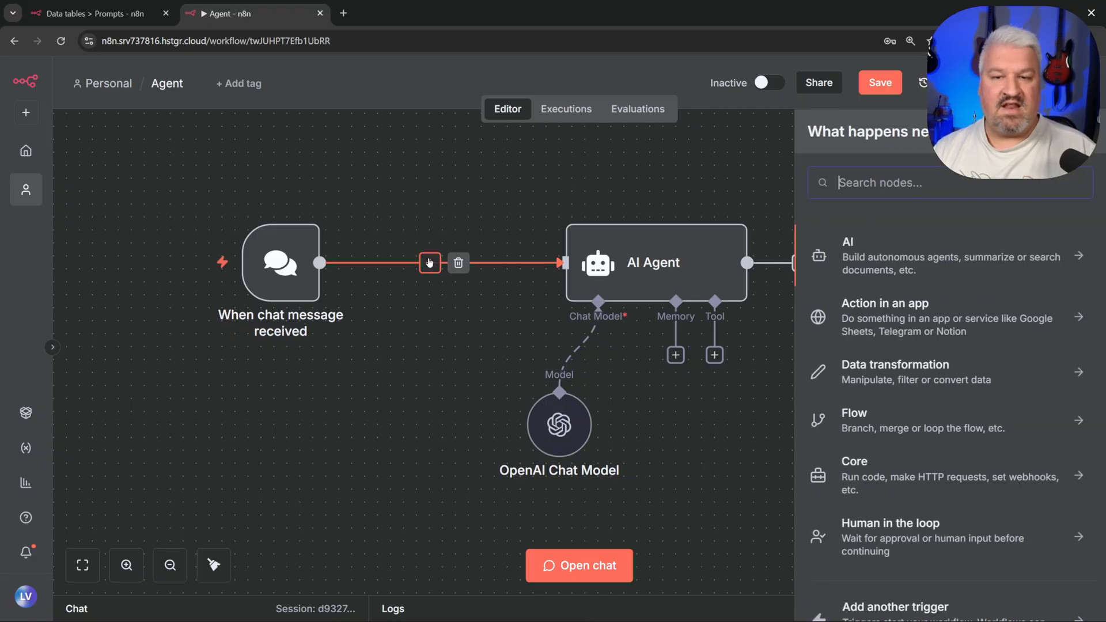
type("daa")
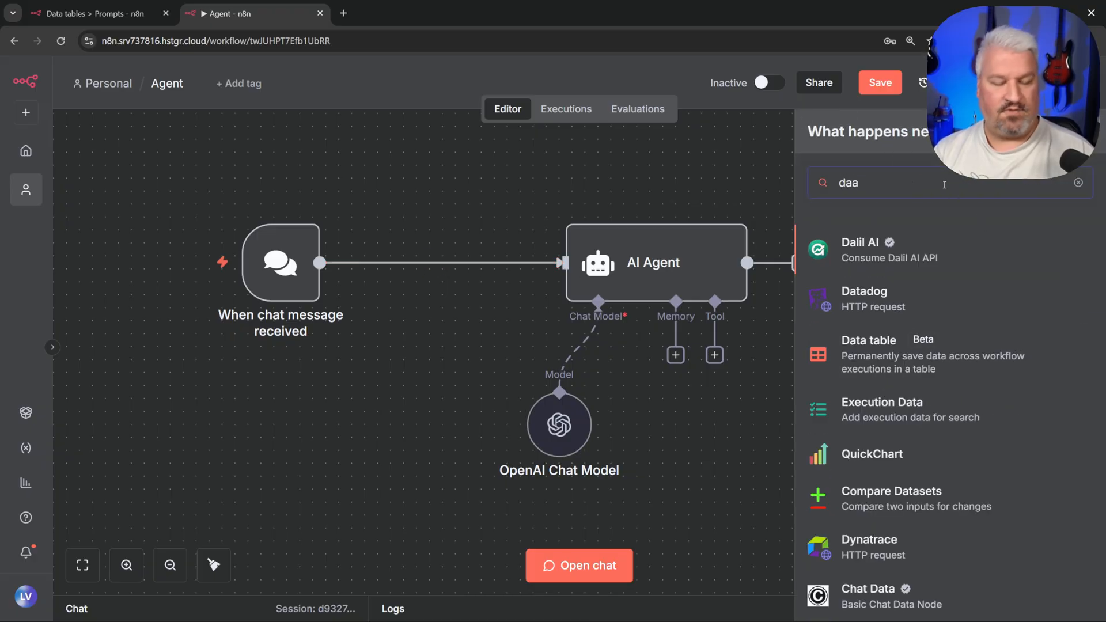
key("BackSpace")
type("ta")
left_click(890, 310)
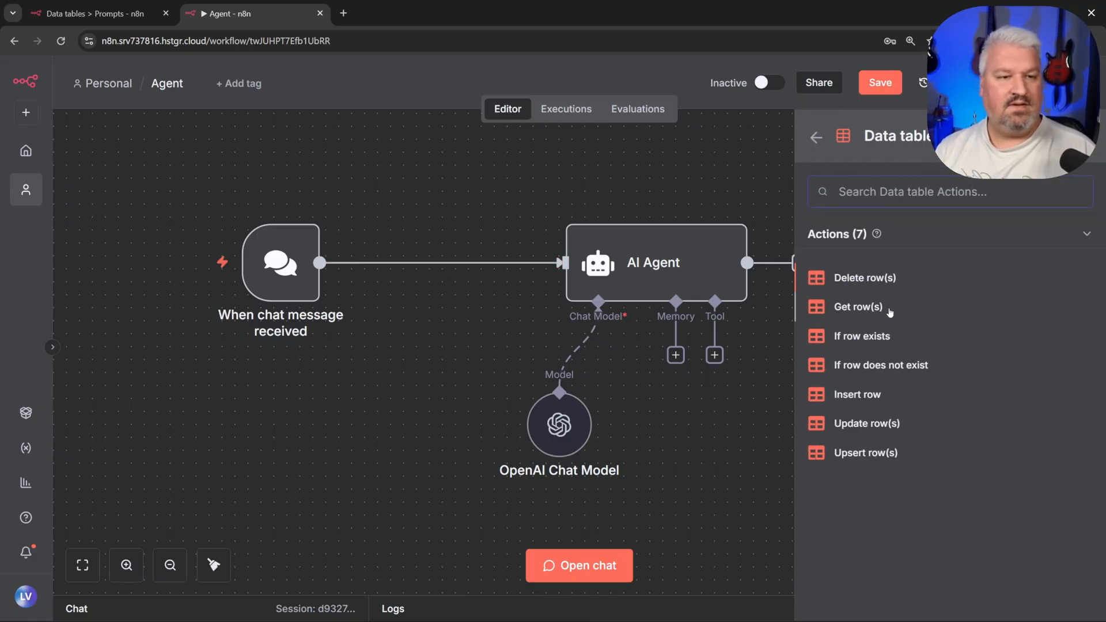
left_click(862, 307)
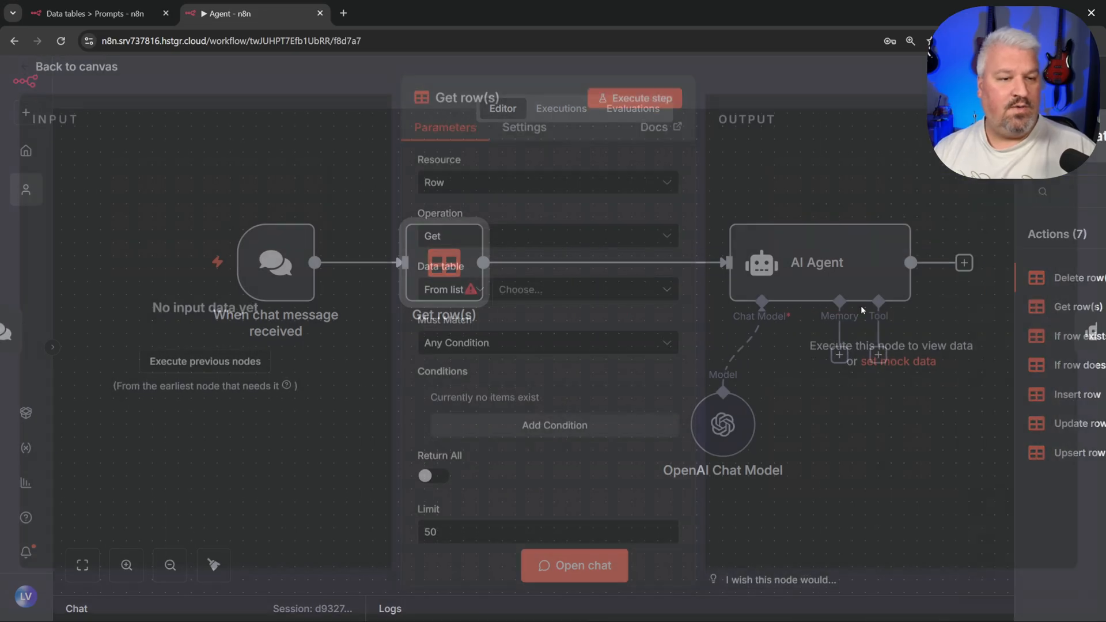
left_click(522, 297)
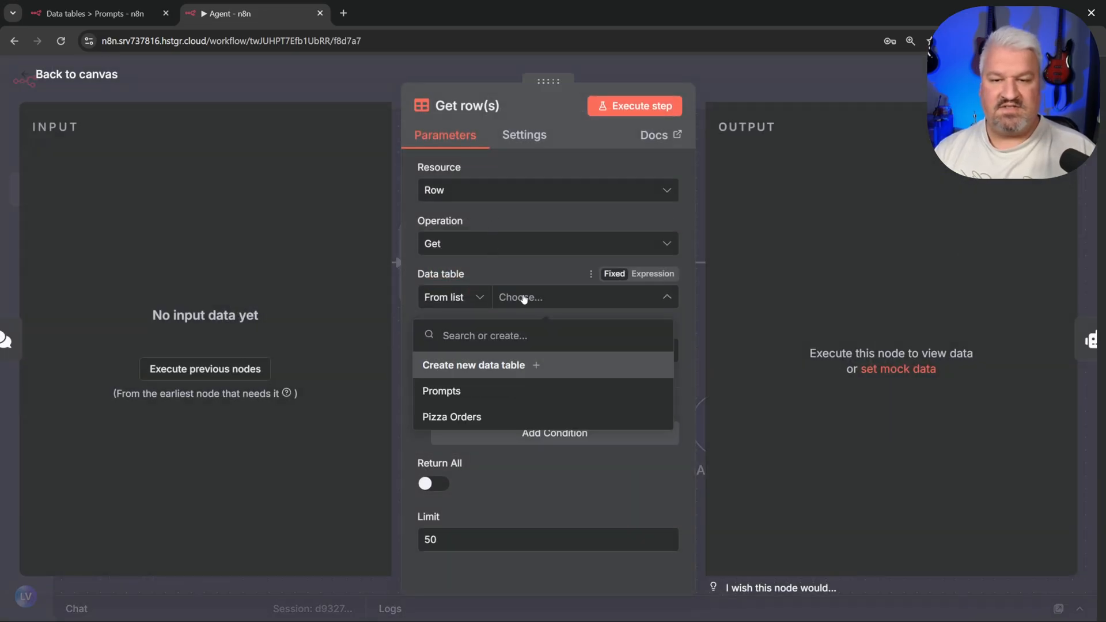
left_click(445, 391)
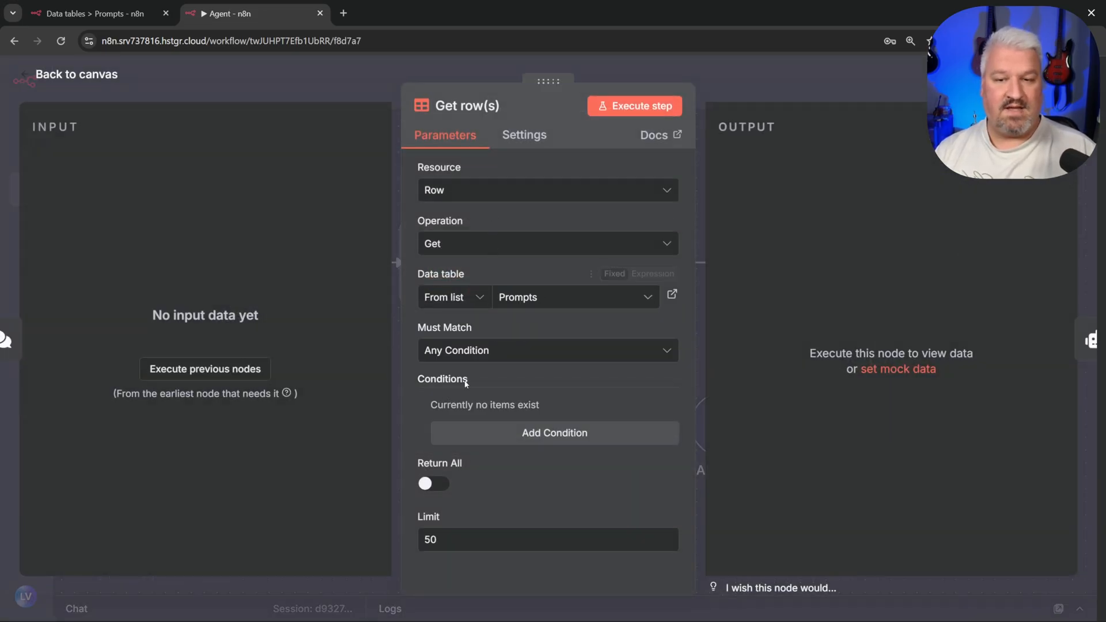
Step: Add a condition that the name column equals PIRATE, copied from the Prompts table
left_click(550, 442)
scroll(510, 354, "down", 3)
left_click(555, 284)
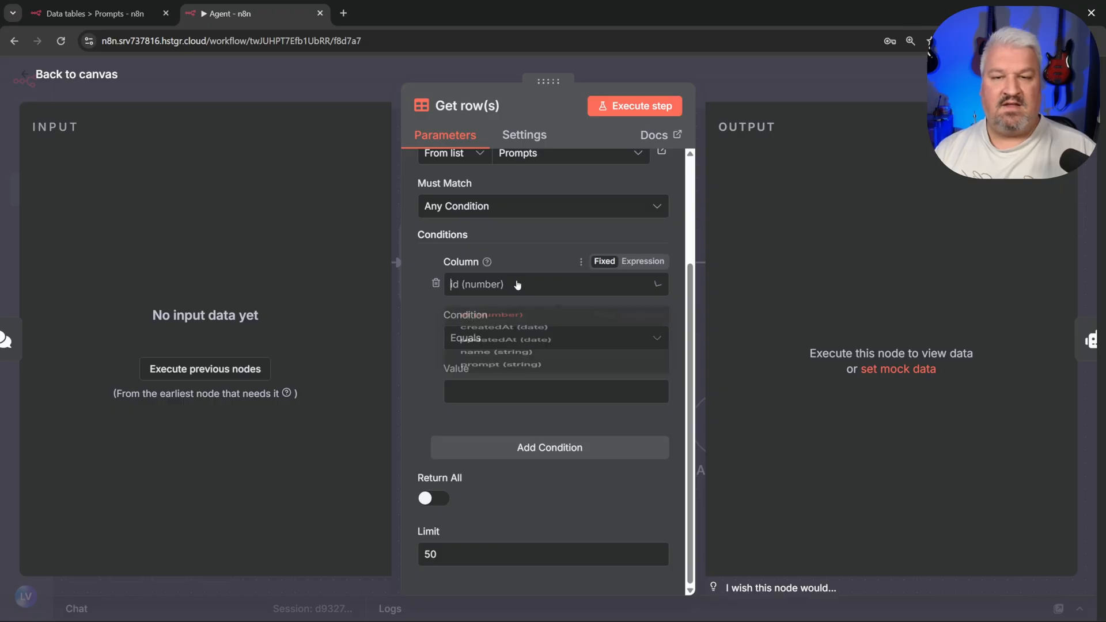
left_click(487, 350)
left_click(499, 393)
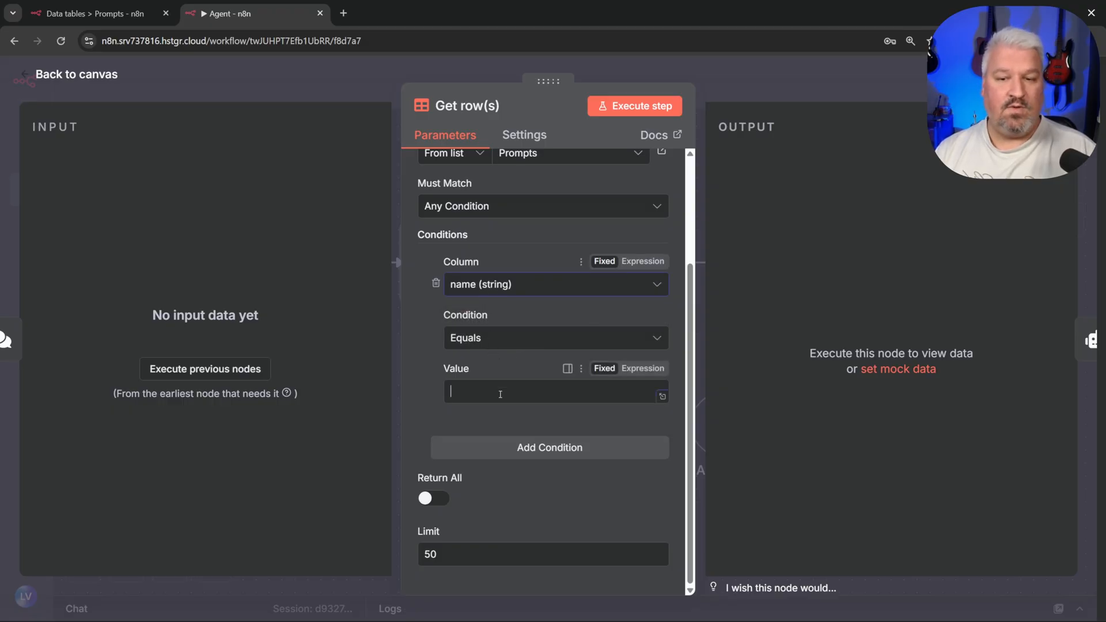
key("ctrl+Tab")
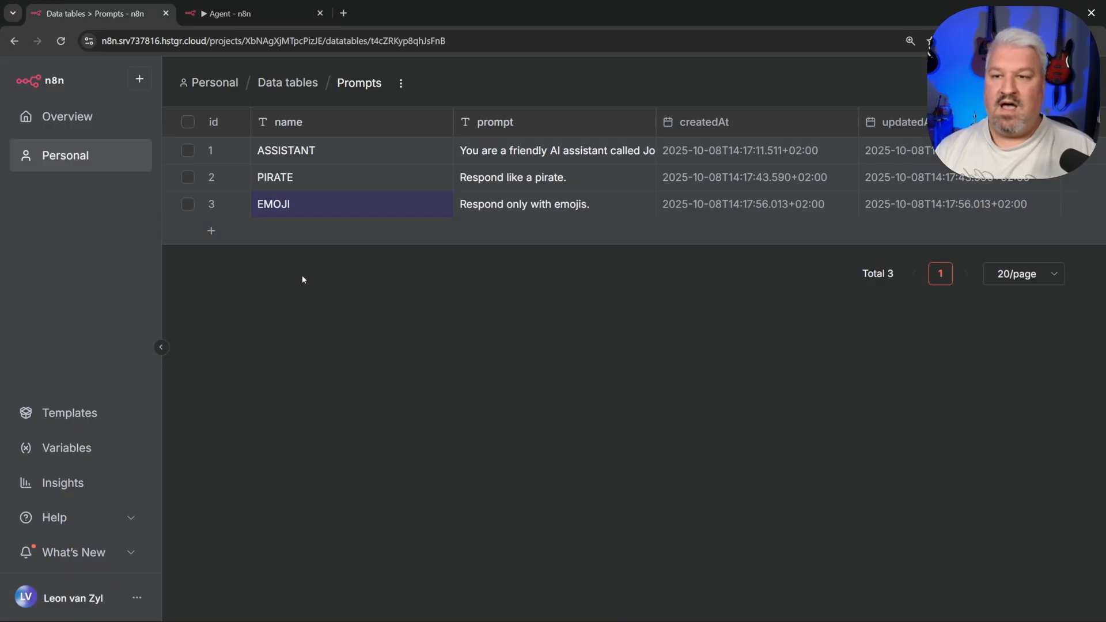
double_click(278, 178)
left_click(276, 179)
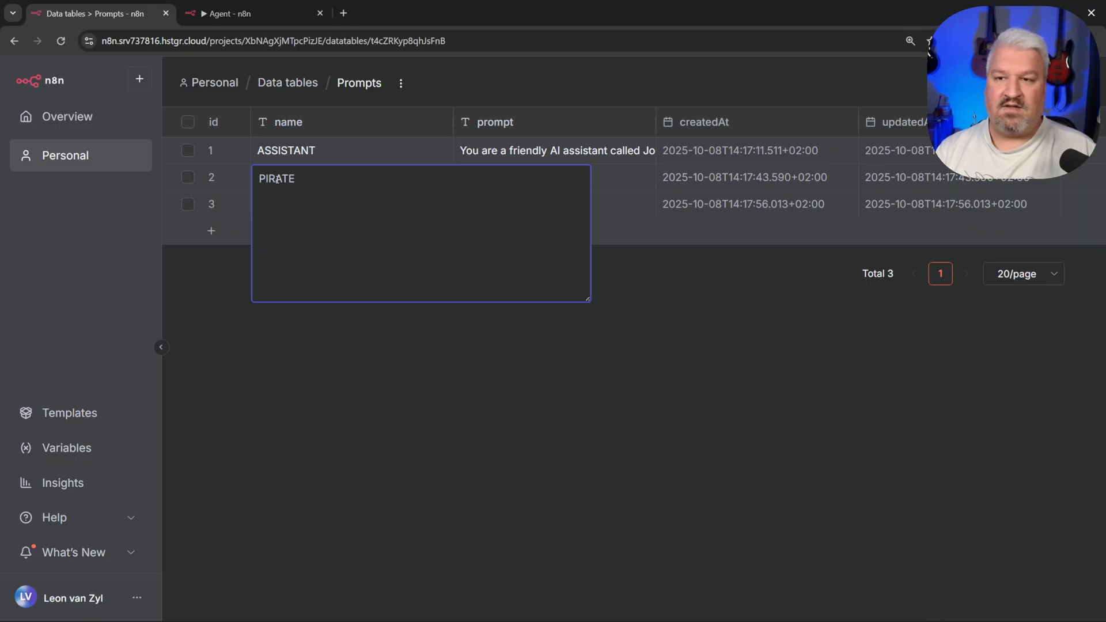
double_click(277, 180)
key("ctrl+c")
left_click(609, 378)
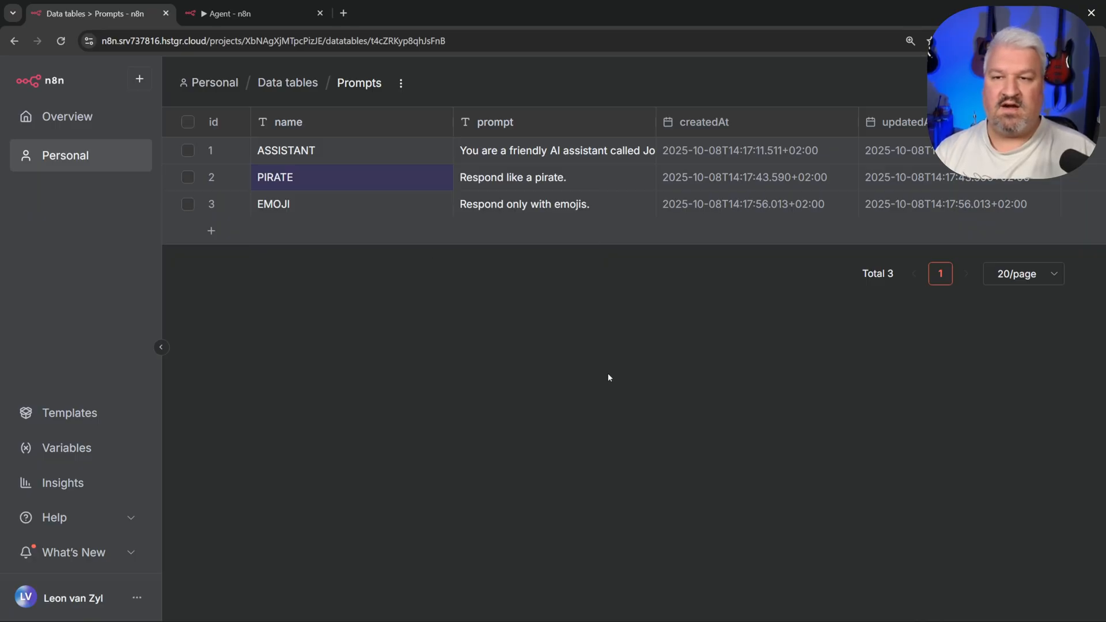
left_click(207, 7)
left_click(517, 385)
key("ctrl+v")
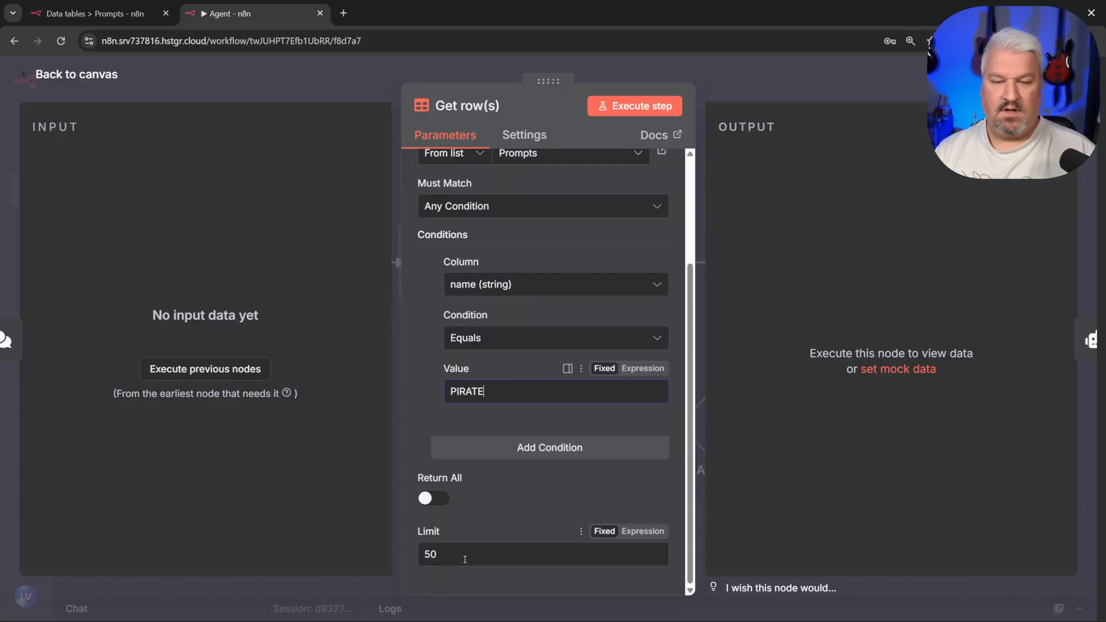
Step: Set the row Limit to 1 and send 'Hey' in the chat
key("BackSpace")
key("BackSpace")
type("1")
key("Escape")
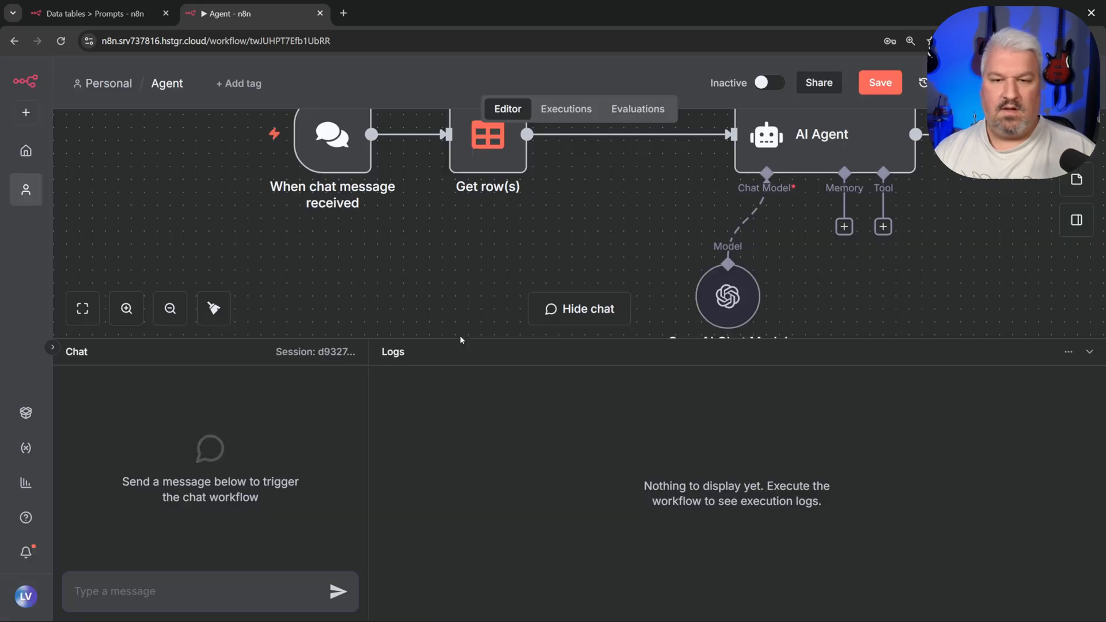
type("Hey")
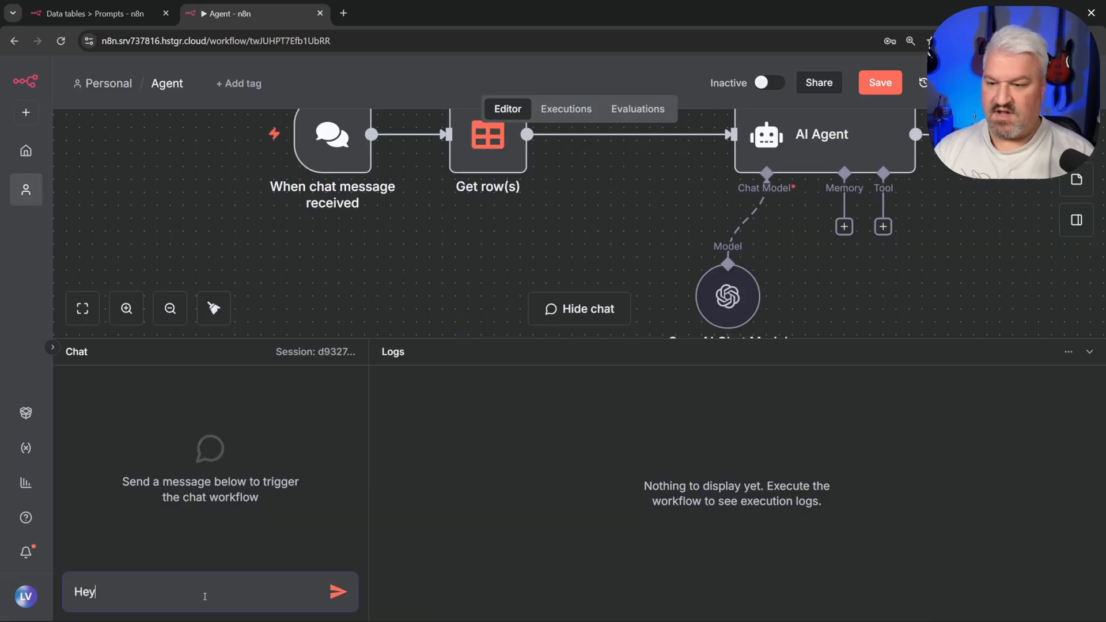
key("Return")
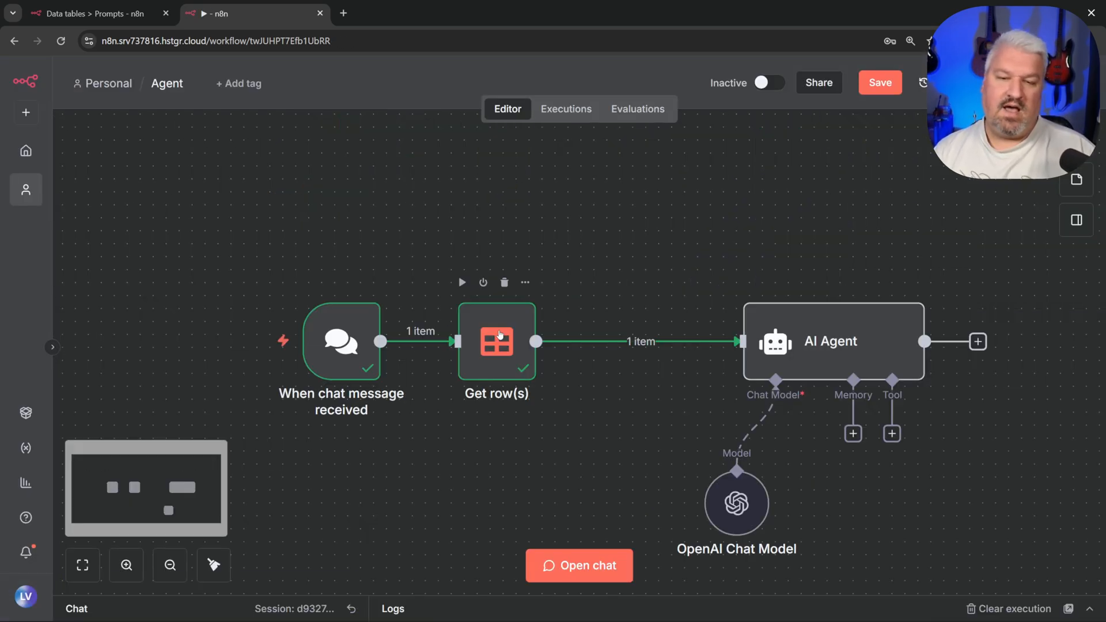
Step: Inspect the Get row(s) output showing the fetched pirate prompt
double_click(502, 331)
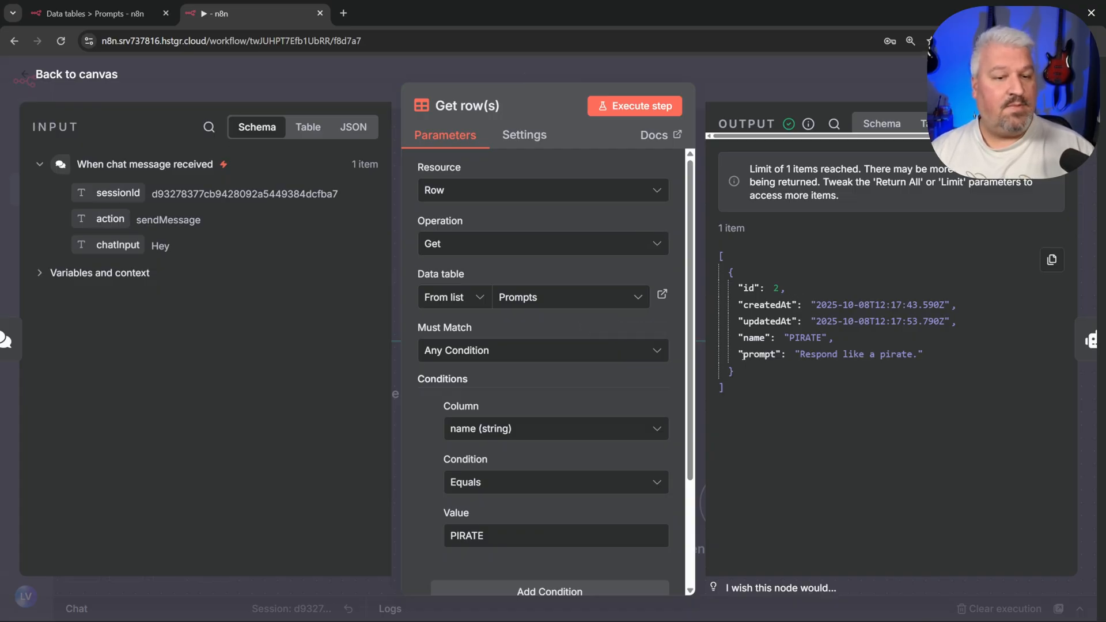
left_click_drag(740, 354, 931, 363)
left_click(819, 348)
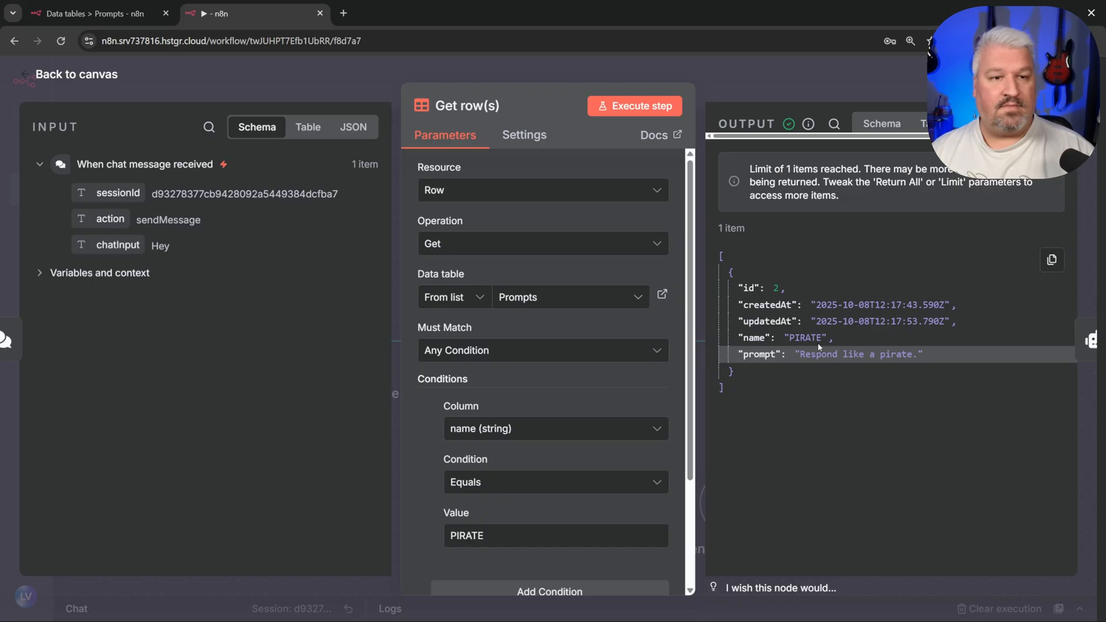
left_click(52, 77)
Step: Set the AI Agent's prompt source to 'Define below' and drop chatInput into Prompt
left_click_drag(856, 328, 769, 329)
double_click(769, 328)
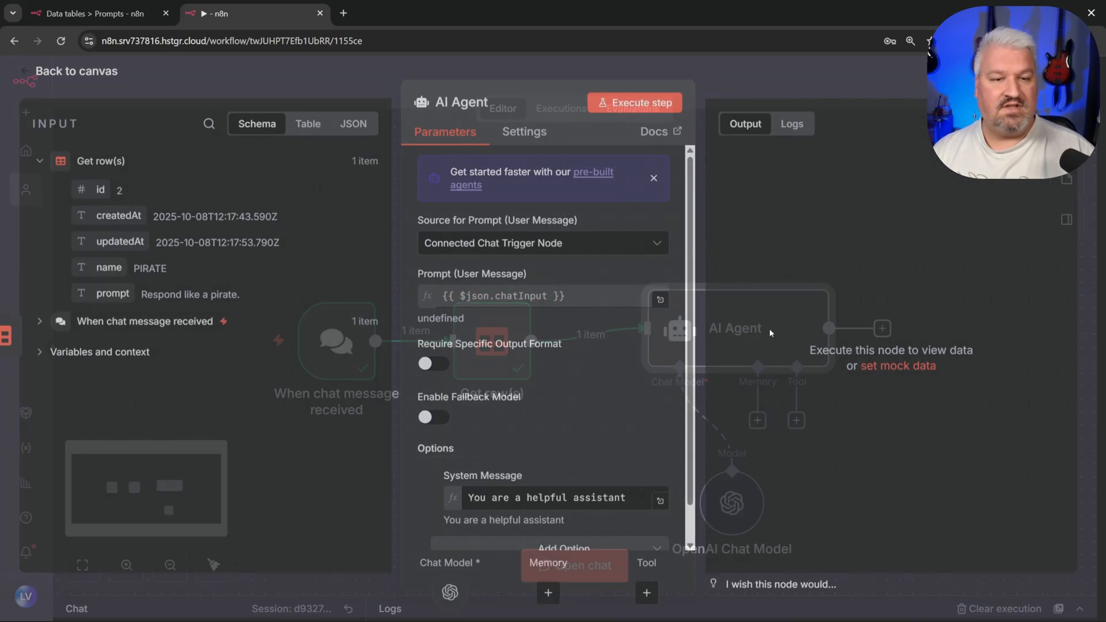
left_click(500, 250)
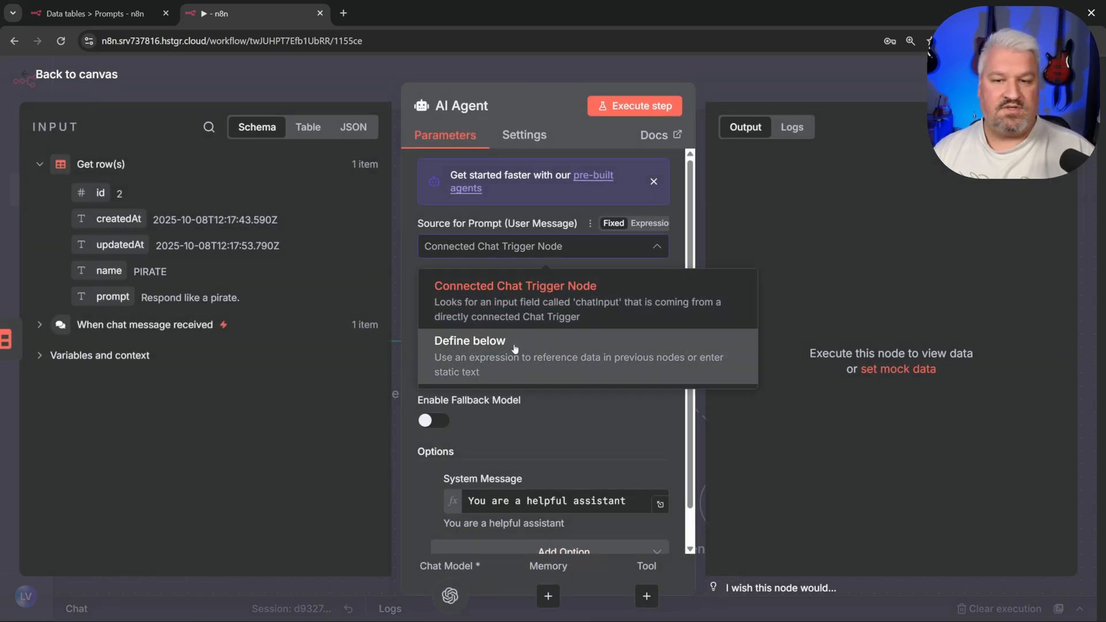
left_click(480, 354)
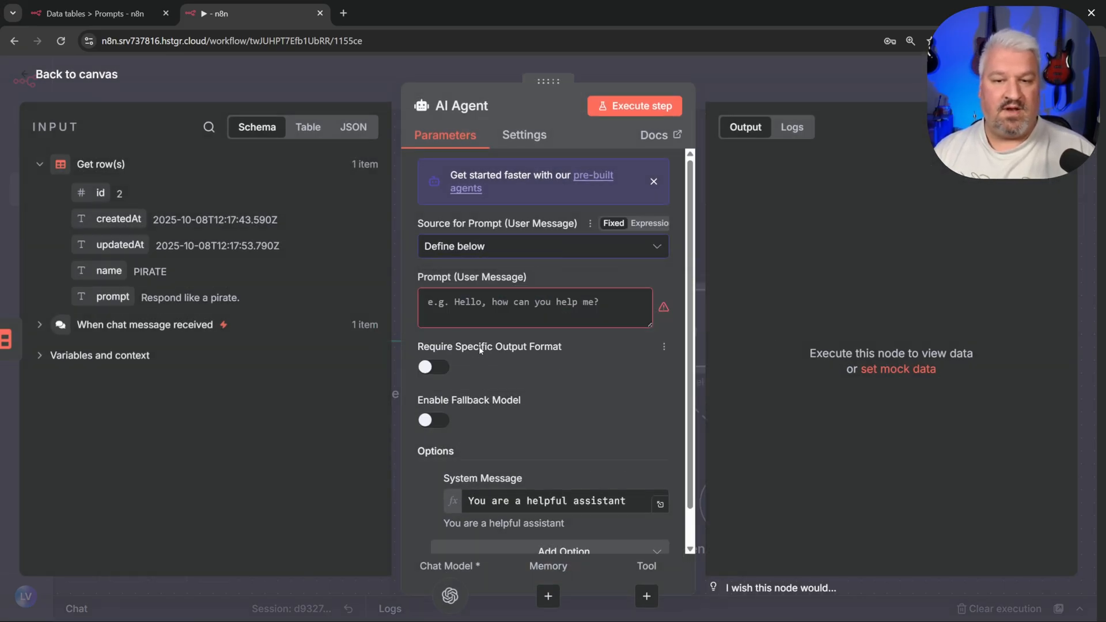
left_click(475, 299)
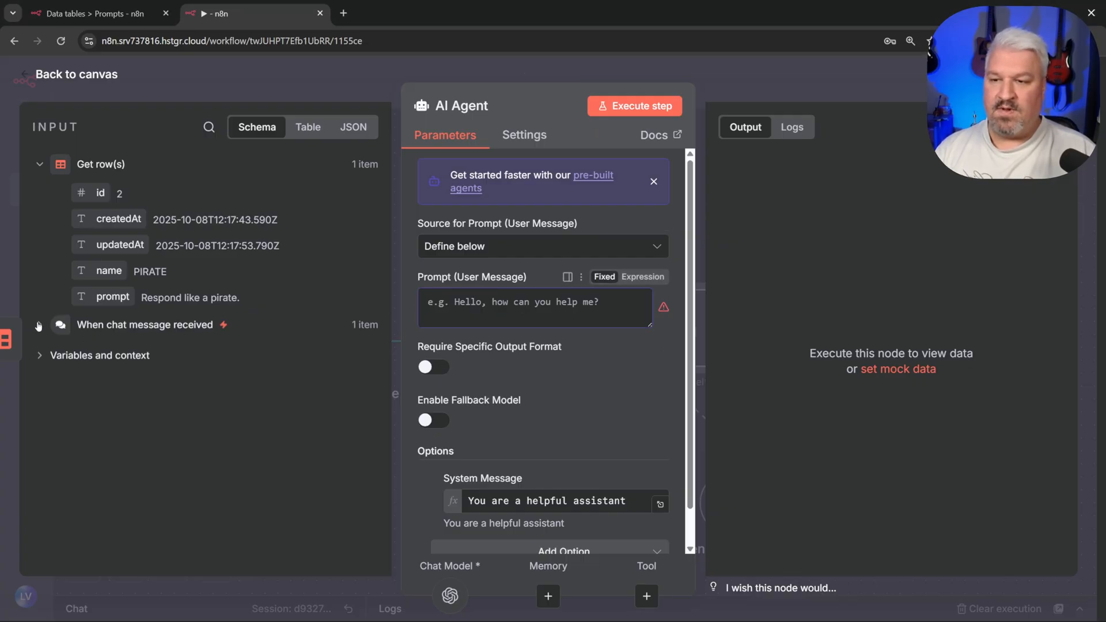
left_click(38, 326)
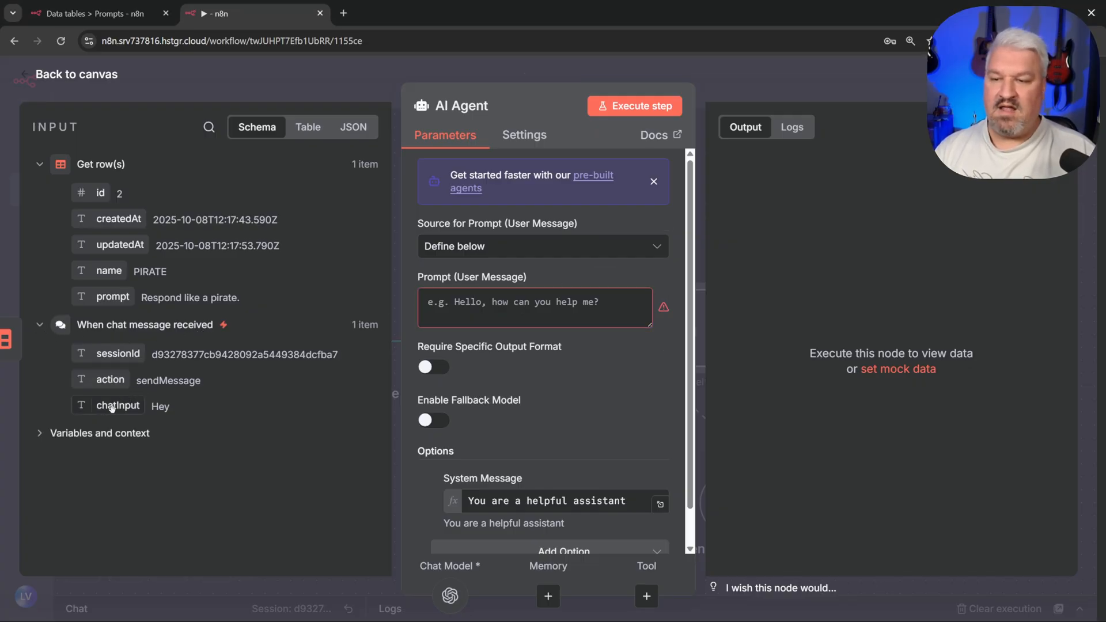
left_click_drag(112, 407, 542, 285)
Step: Replace the default System Message with {{ $json.prompt }}, resolving to 'Respond like a pirate.'
scroll(630, 382, "down", 2)
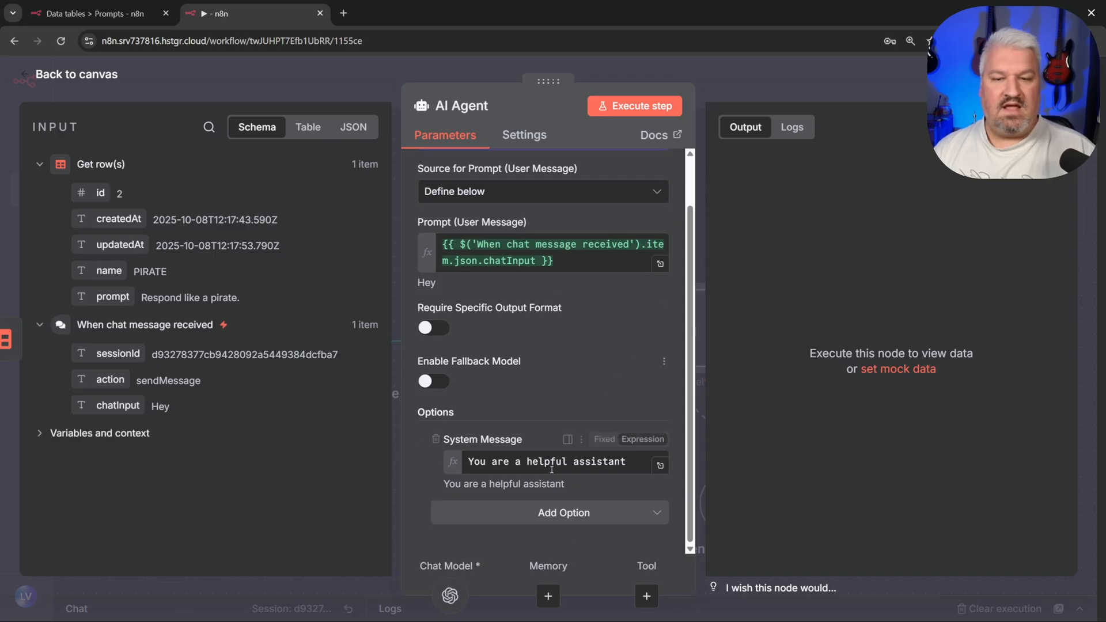
left_click(660, 465)
left_click_drag(518, 185, 277, 183)
key("BackSpace")
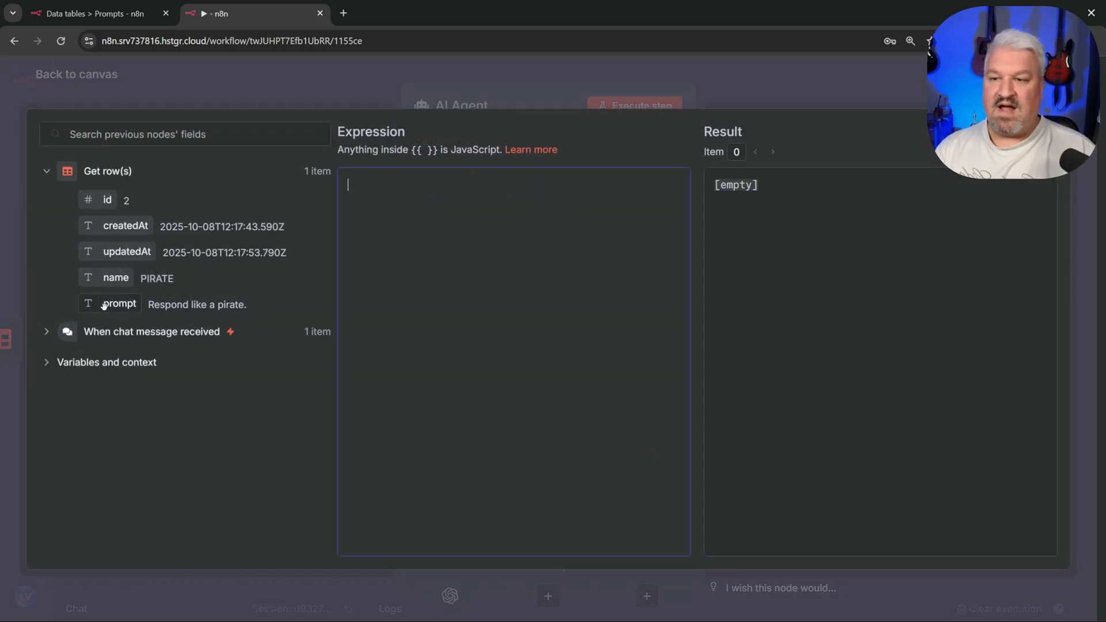
left_click_drag(103, 305, 437, 226)
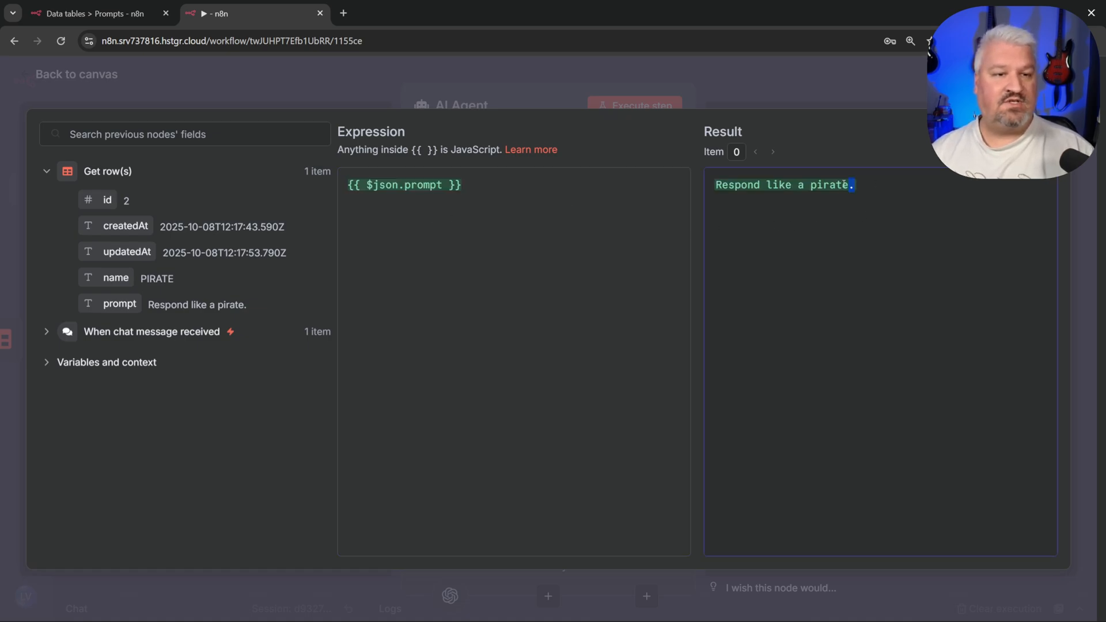
left_click_drag(845, 185, 713, 186)
left_click(936, 197)
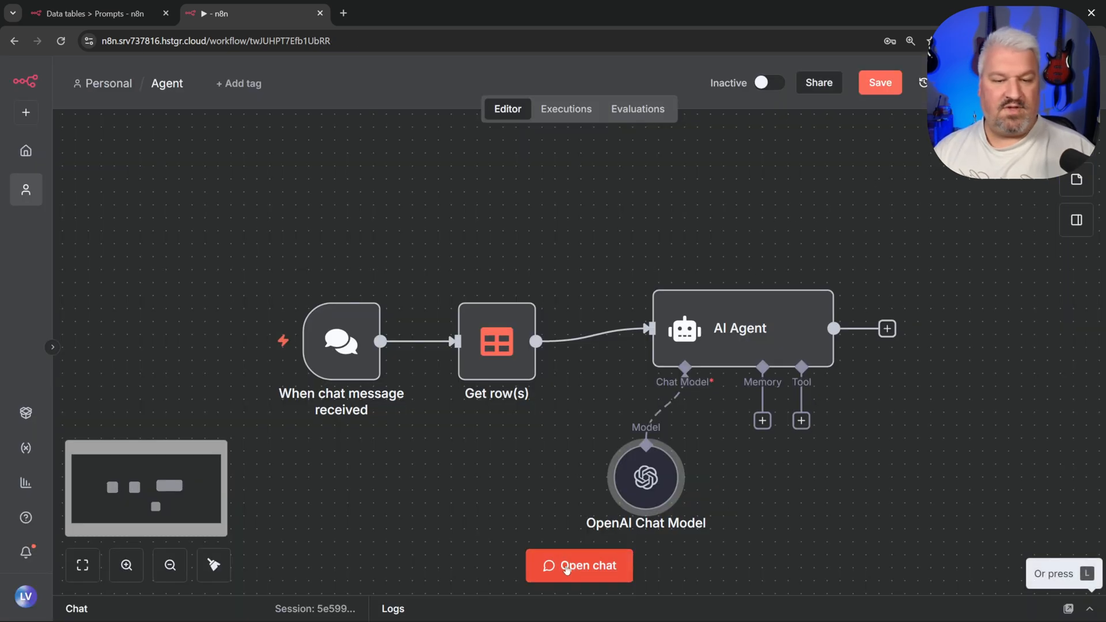
Step: Send 'Hey' in chat and review the agent's pirate-style reply
left_click(567, 569)
type("Hey")
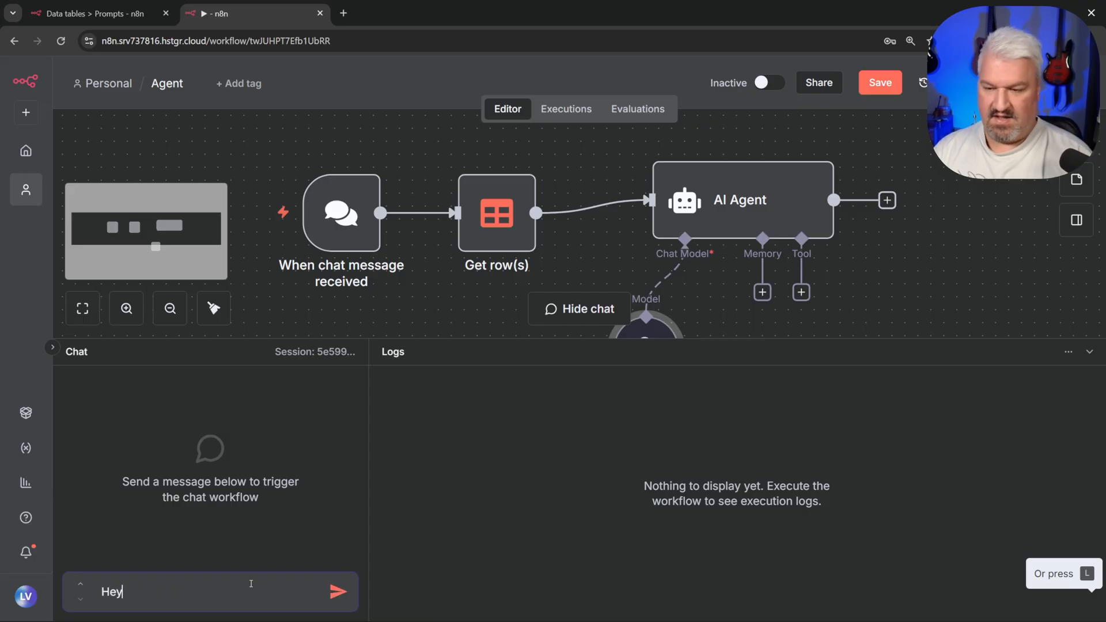
key("Return")
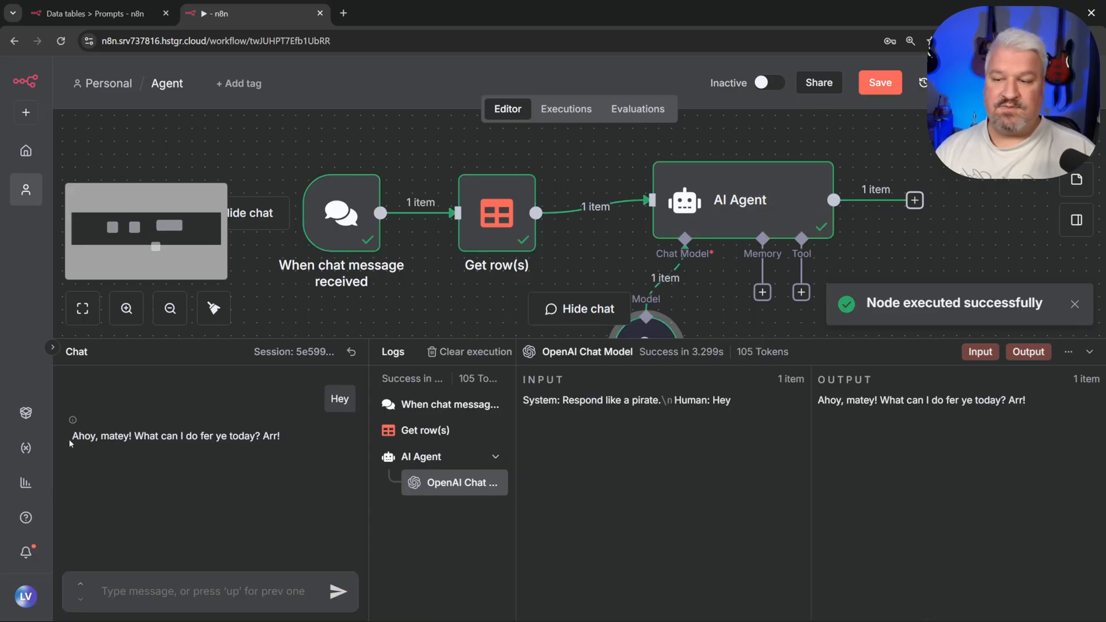
left_click_drag(69, 441, 288, 446)
left_click(306, 315)
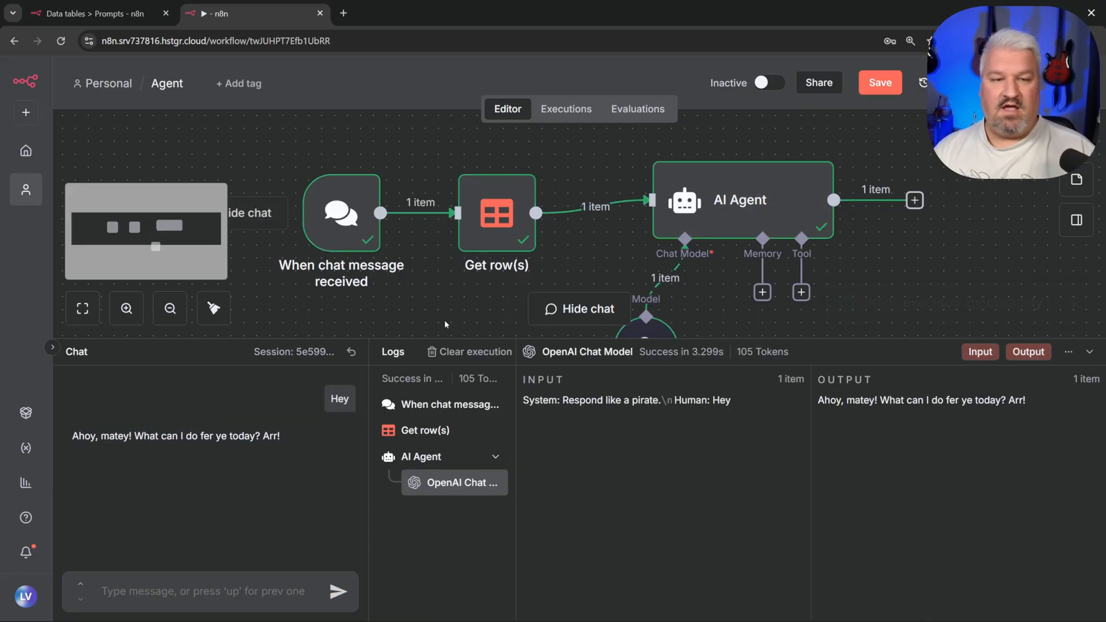
left_click(1089, 352)
Step: Change the Get row(s) lookup value from PIRATE to EMOJIS
double_click(498, 346)
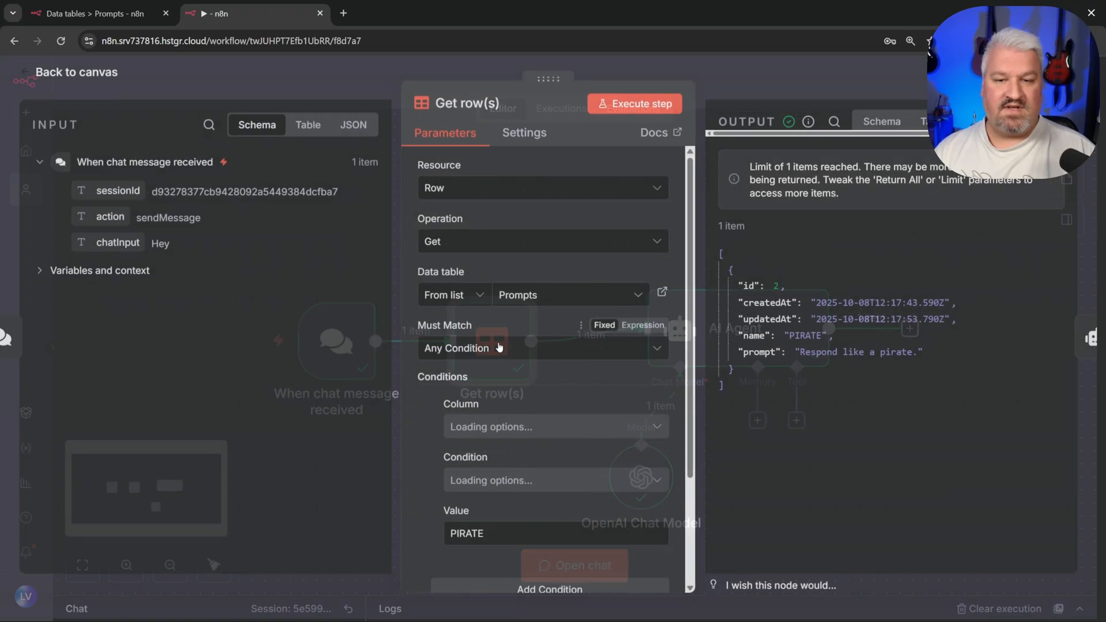
left_click(507, 536)
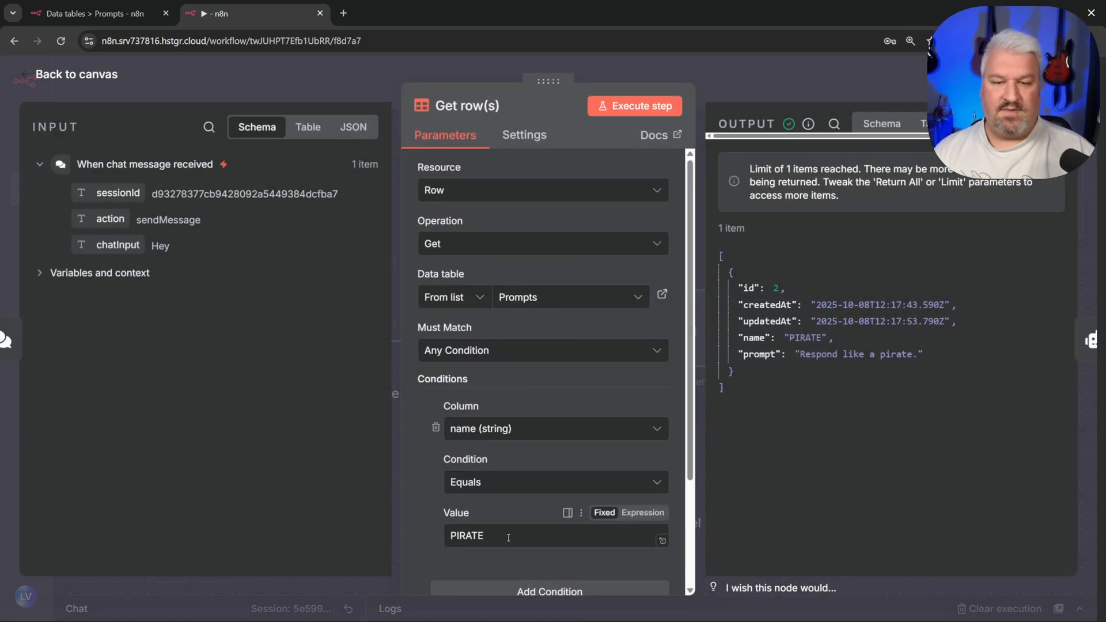
left_click_drag(507, 536, 402, 534)
type("EMOJIS")
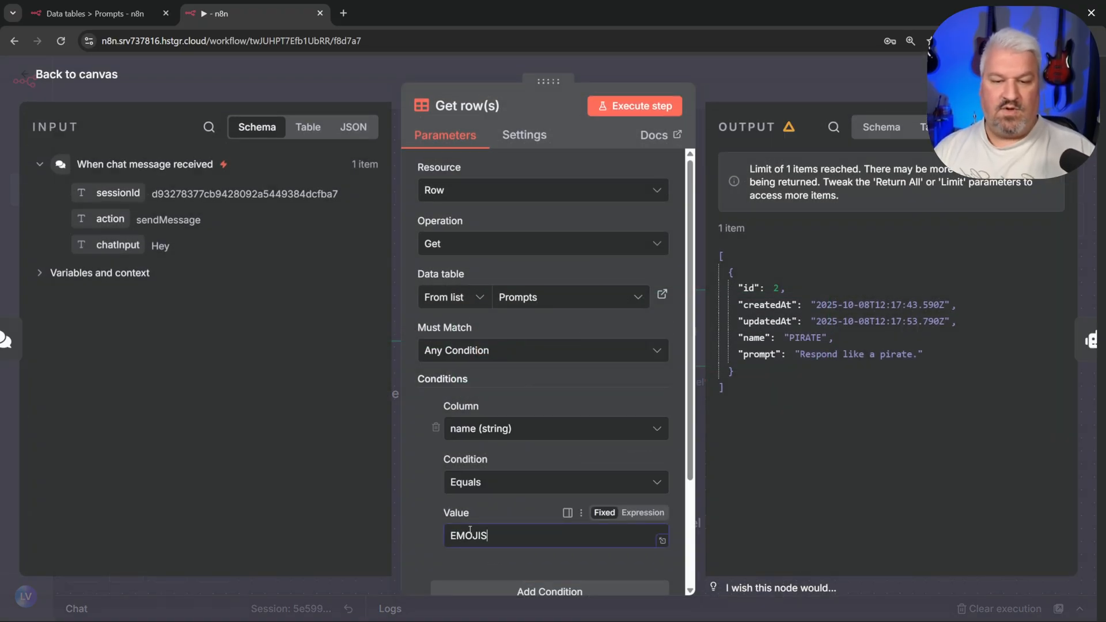
left_click(80, 75)
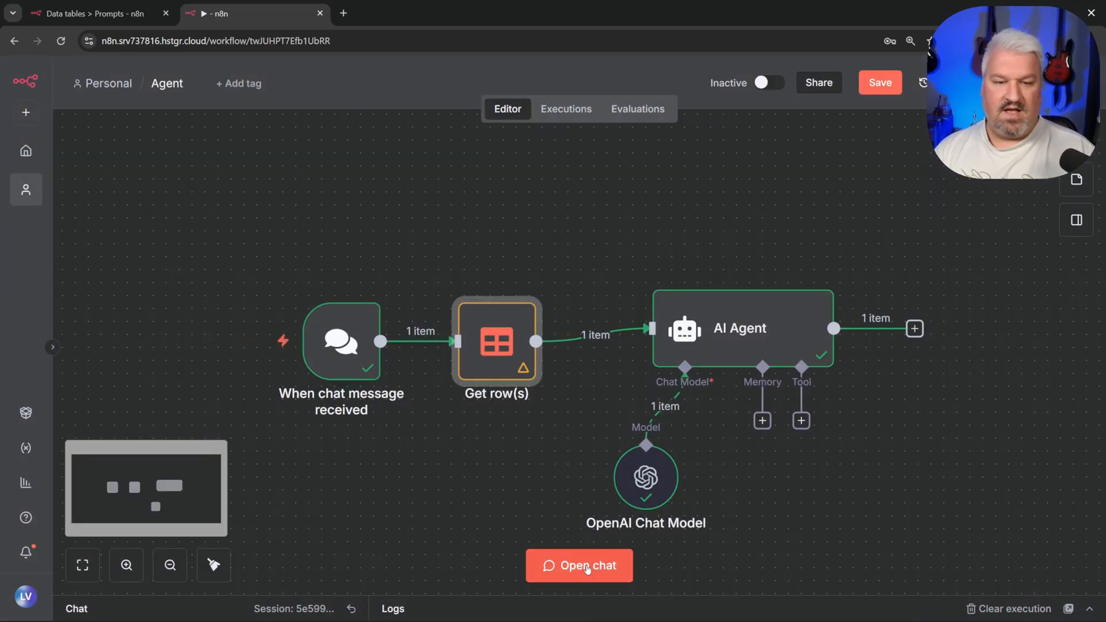
Step: Send 'Hey' in chat again and get an emoji-only reply
left_click(573, 563)
type("Hey")
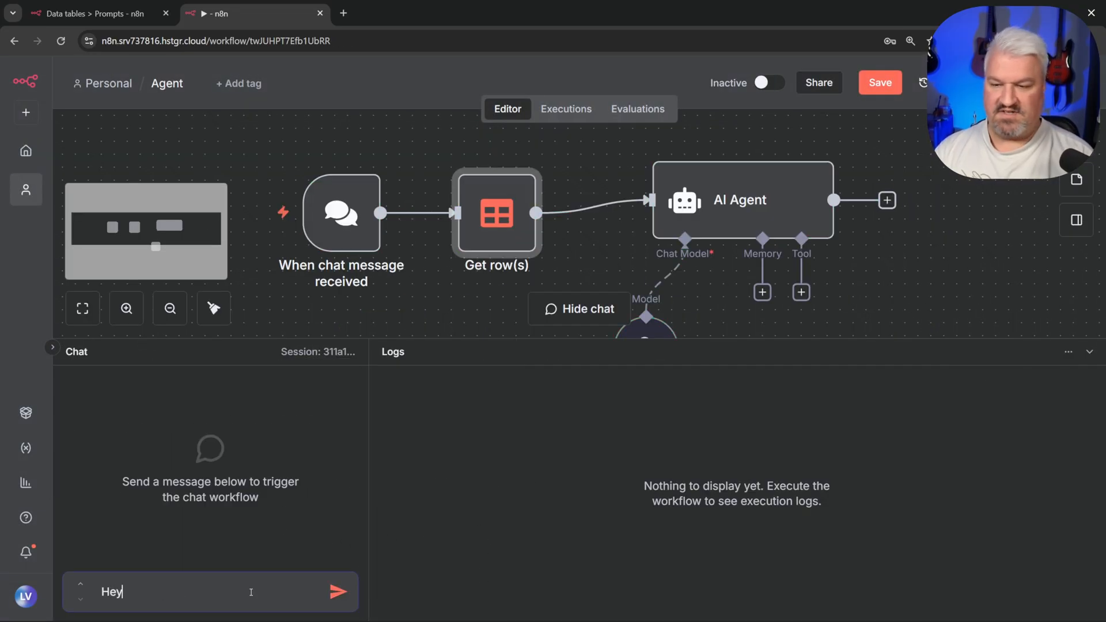
key("Return")
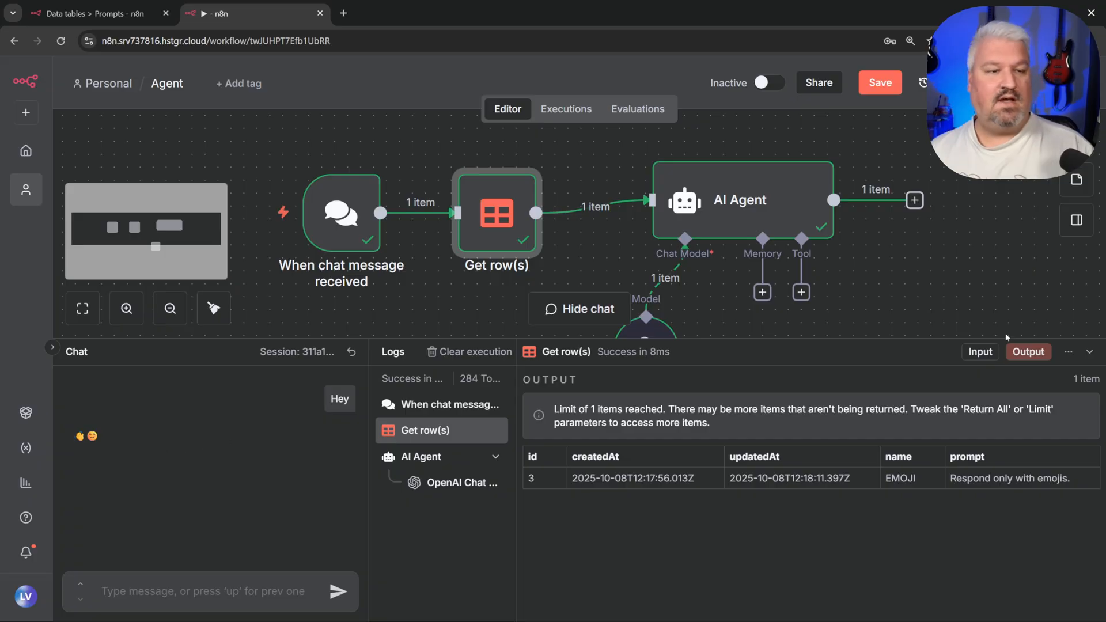
left_click(1089, 351)
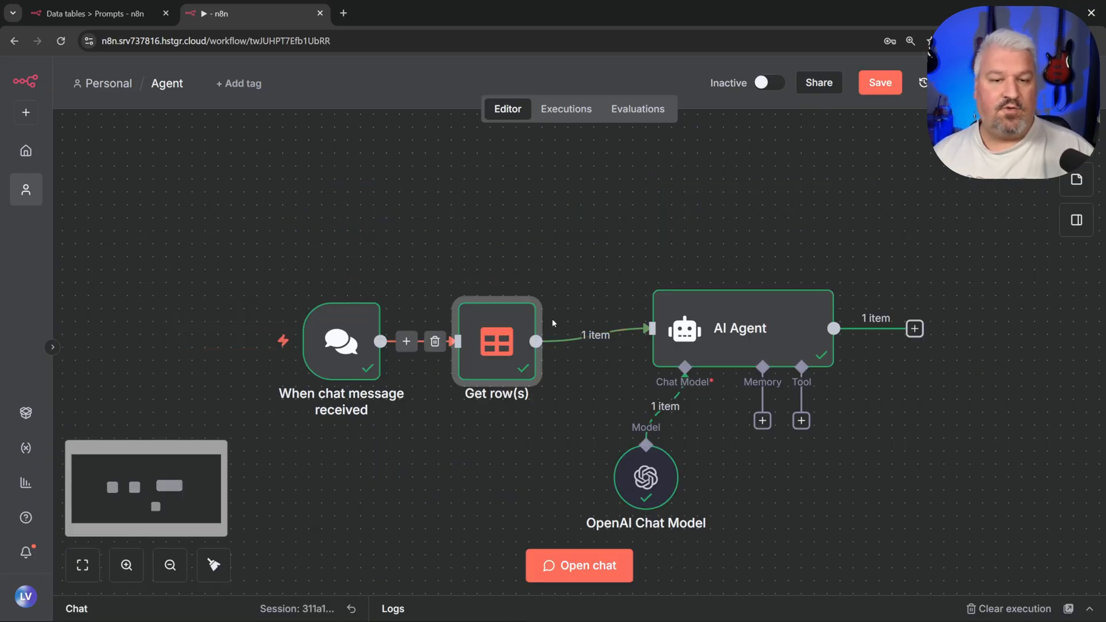
Step: Align the chat trigger and Get row(s) nodes in one row with the AI Agent
left_click_drag(507, 352, 533, 339)
left_click_drag(346, 351, 385, 339)
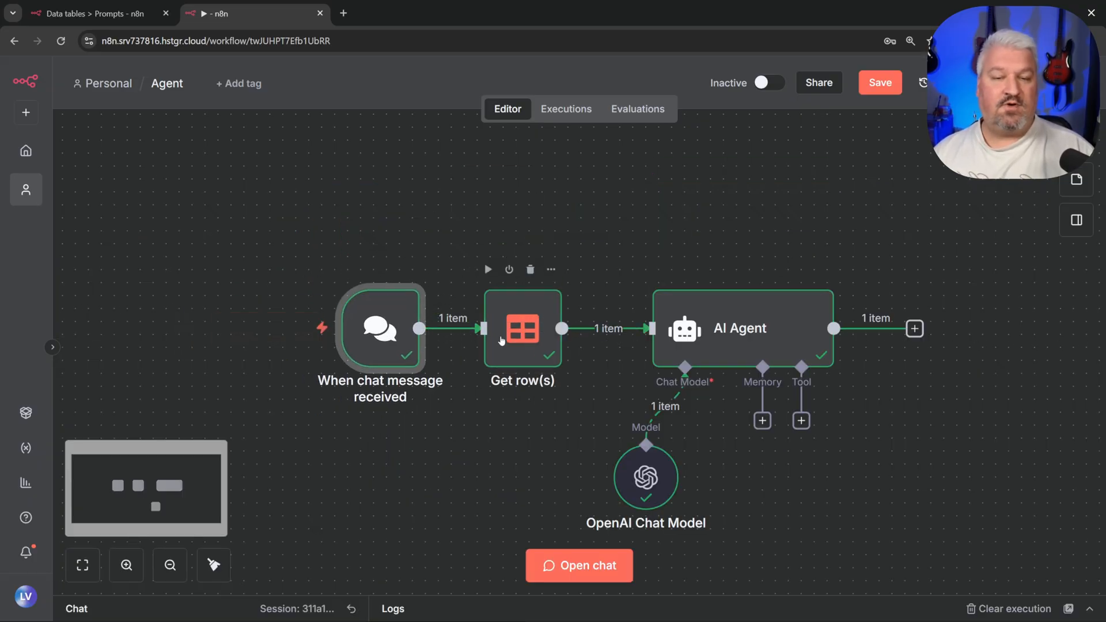
left_click_drag(501, 340, 515, 341)
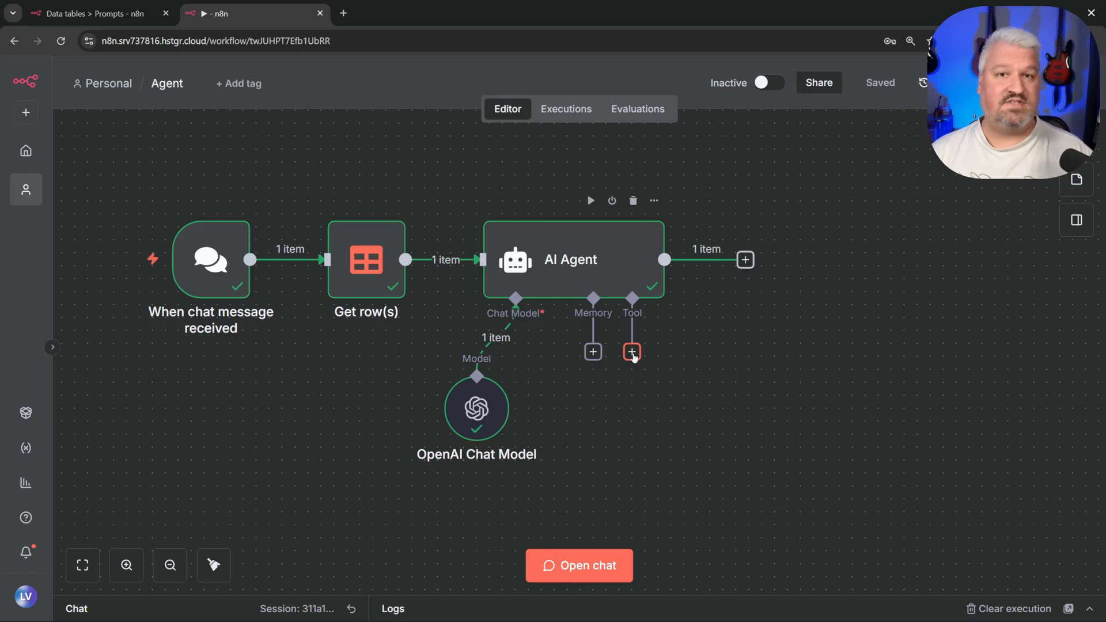
Step: Change the Get row(s) lookup value from EMOJI to ASSISTANT
double_click(355, 270)
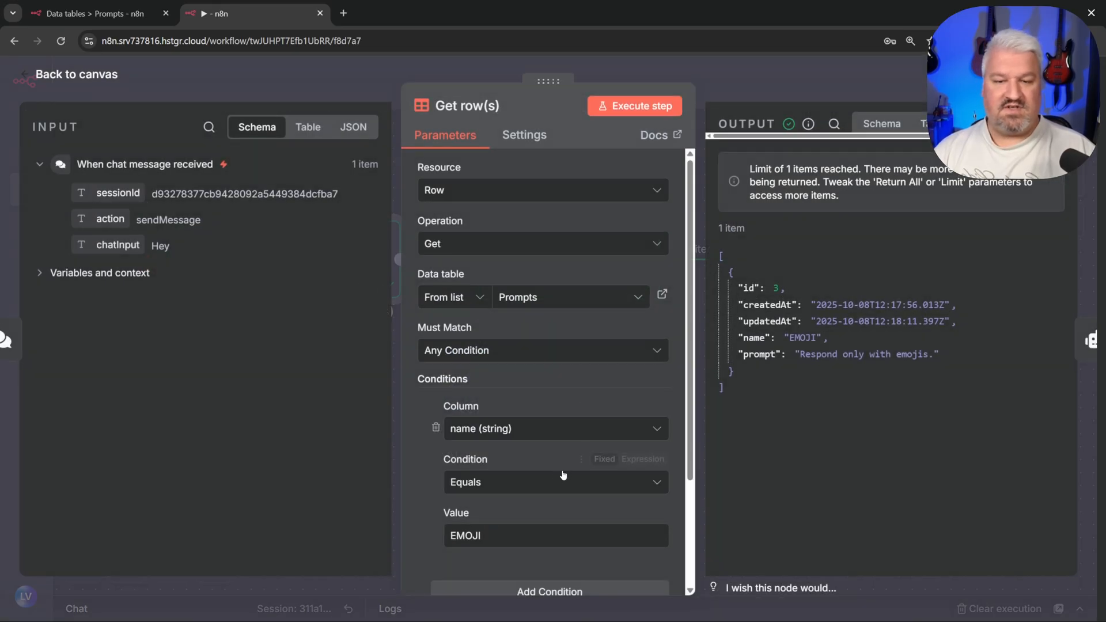
left_click_drag(507, 535, 433, 529)
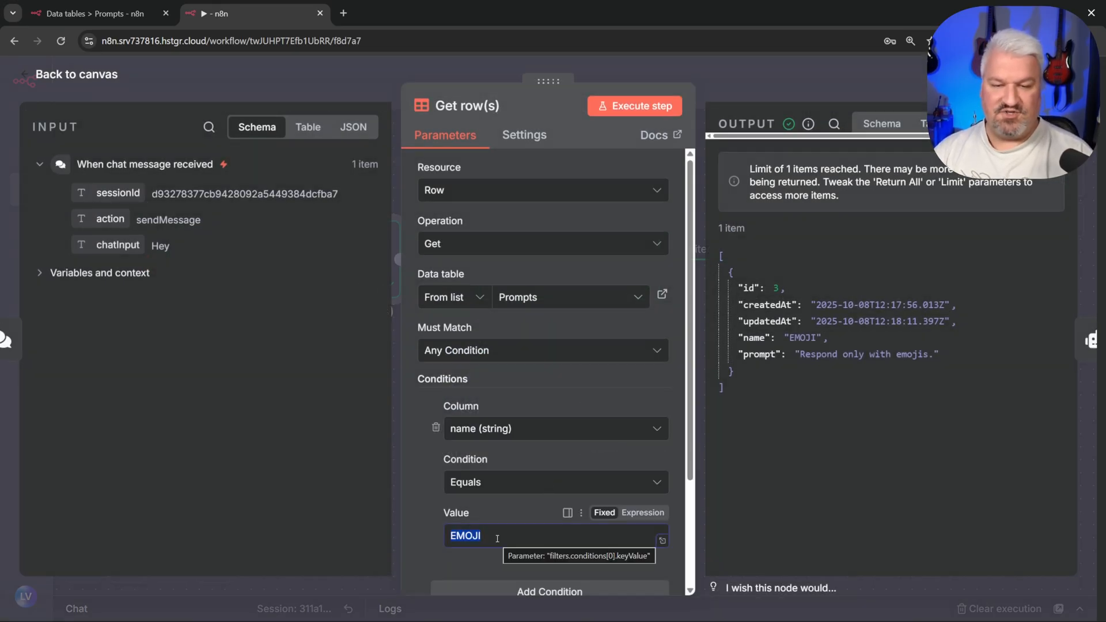
type("ASSISTANT")
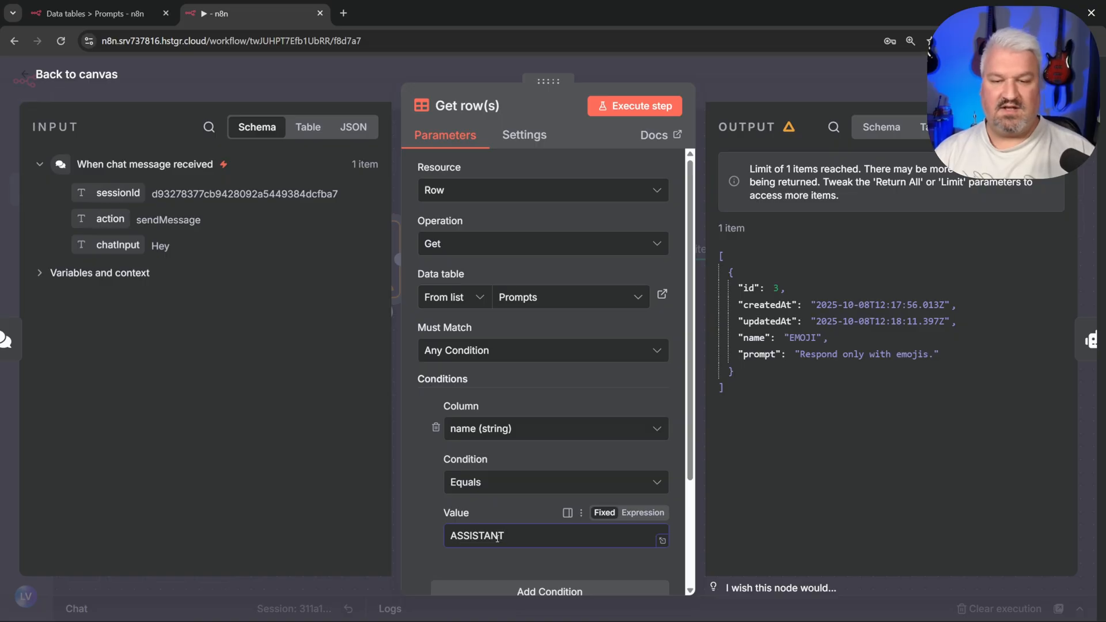
left_click(88, 80)
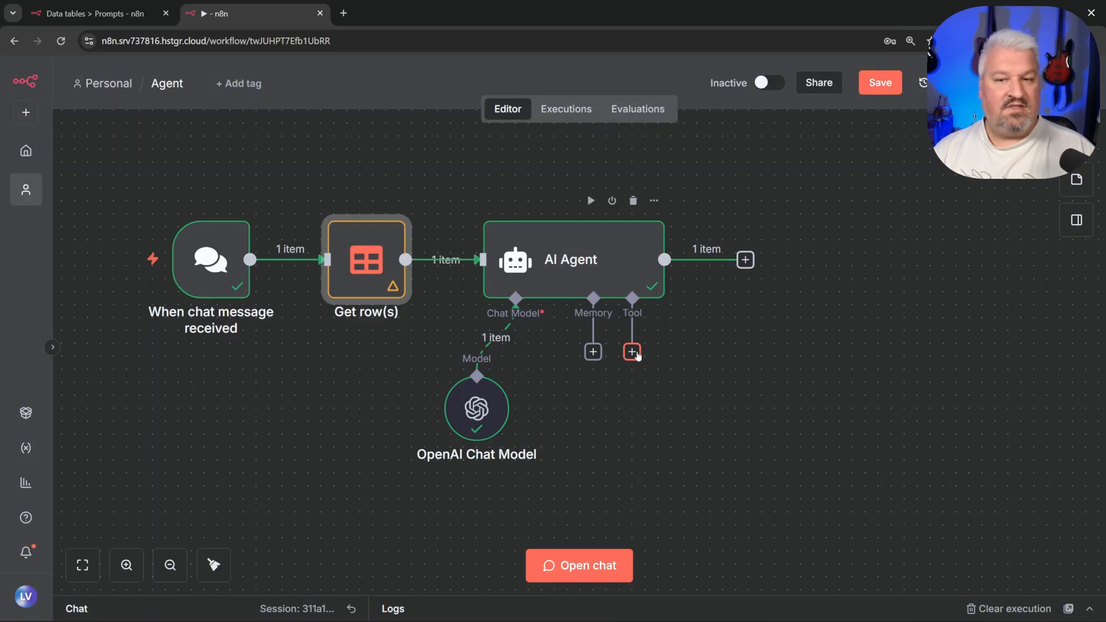
Step: Add a Data table Tool to the AI Agent named Retrieve Orders
left_click(632, 352)
type("data ta")
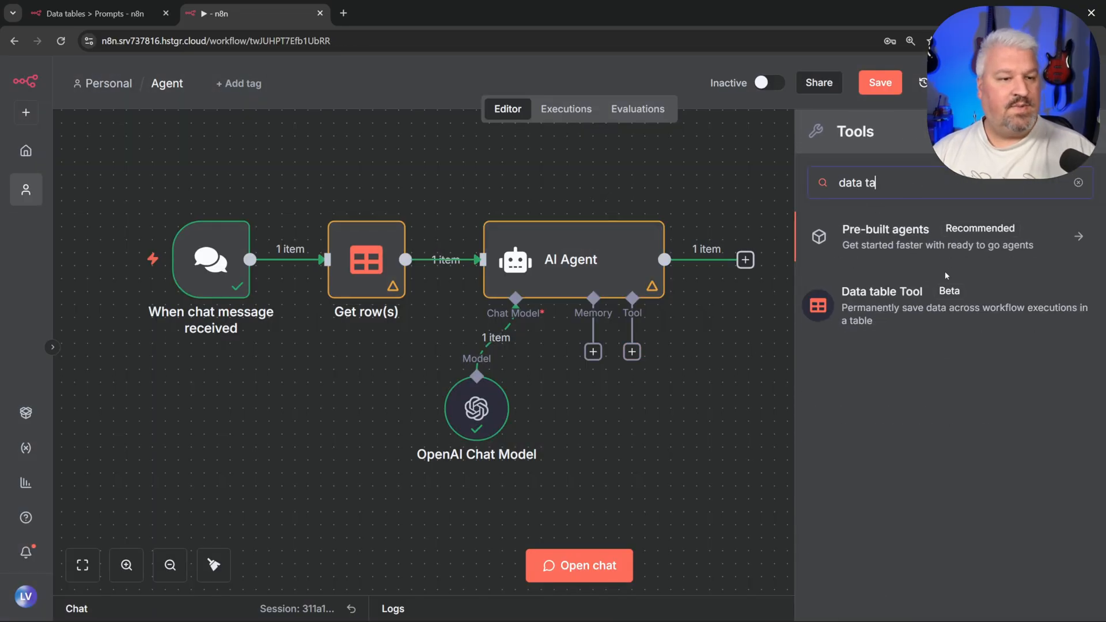
left_click(883, 305)
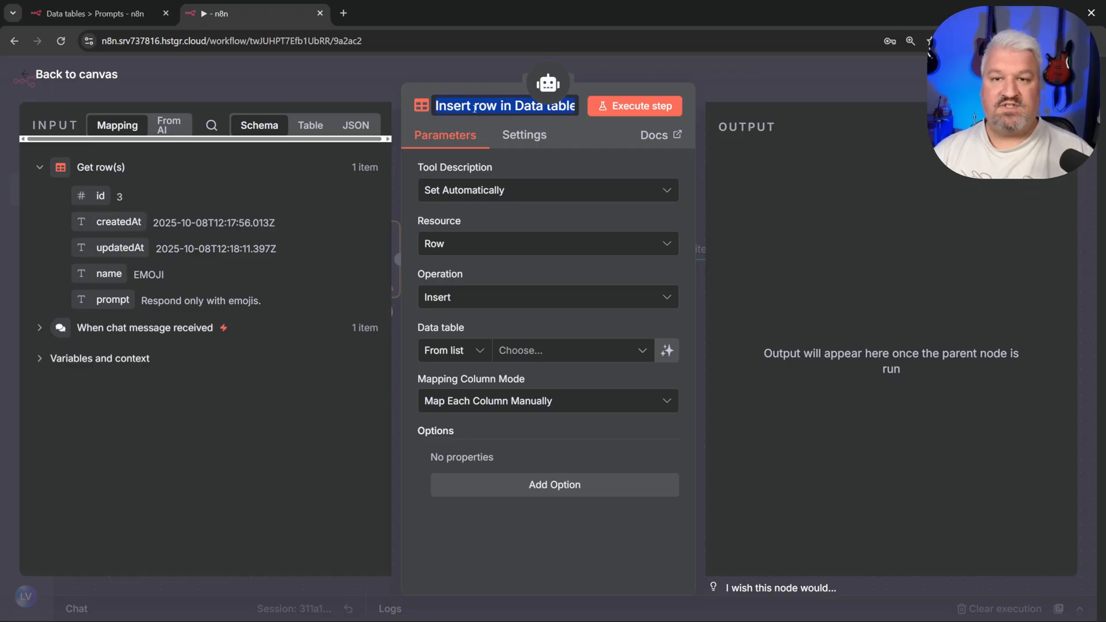
type("Retrieve Orders")
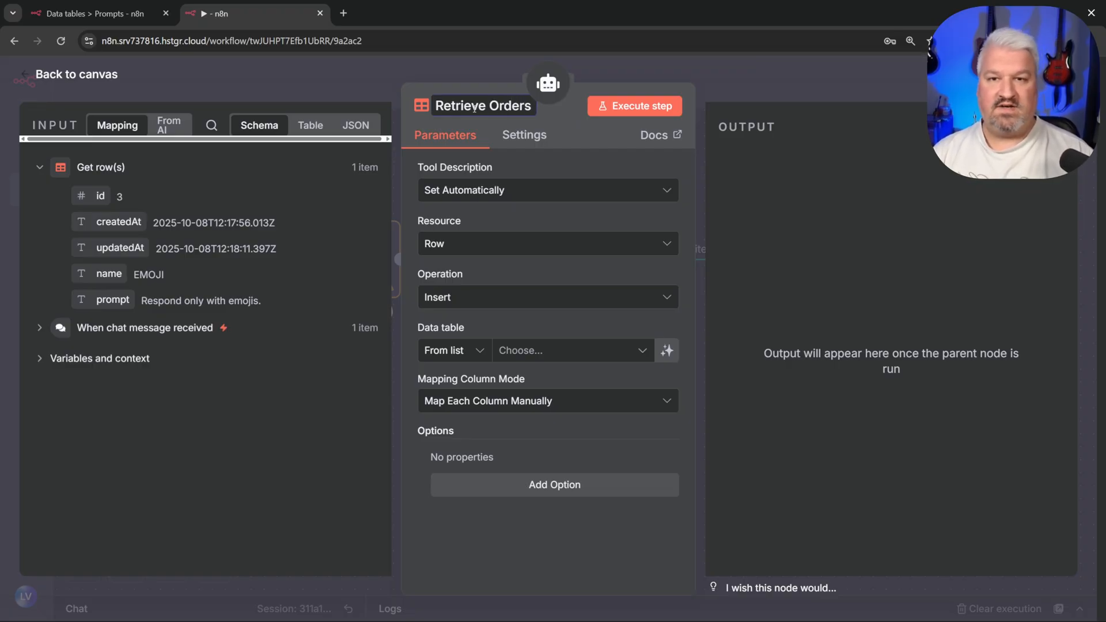
key("Return")
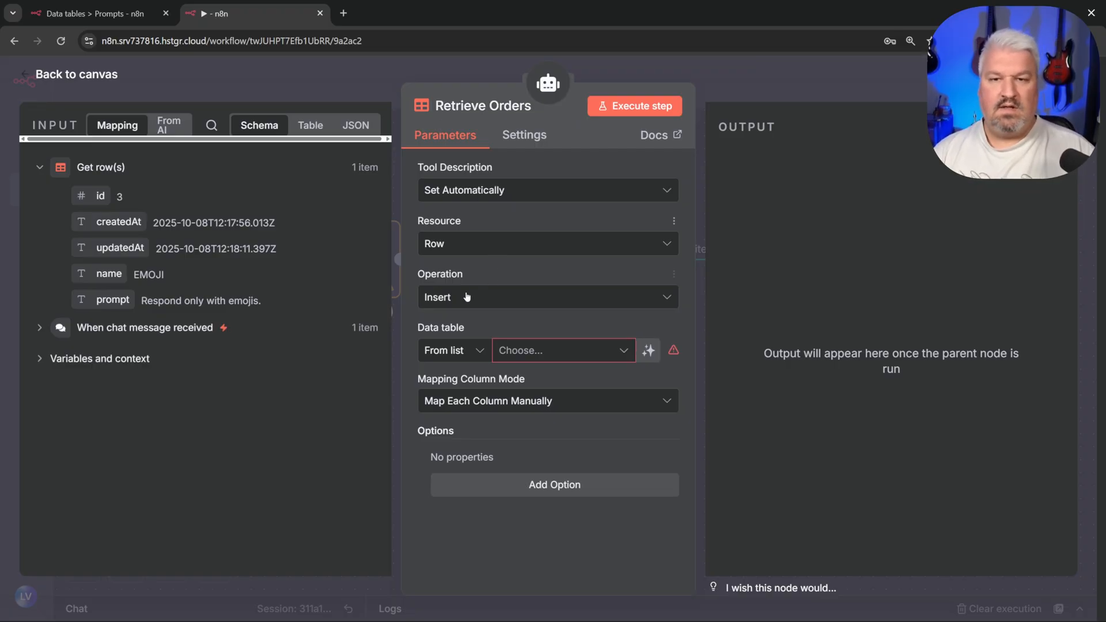
Step: Set the tool to Get rows from Pizza Orders, with Return All decided by the model
left_click(466, 297)
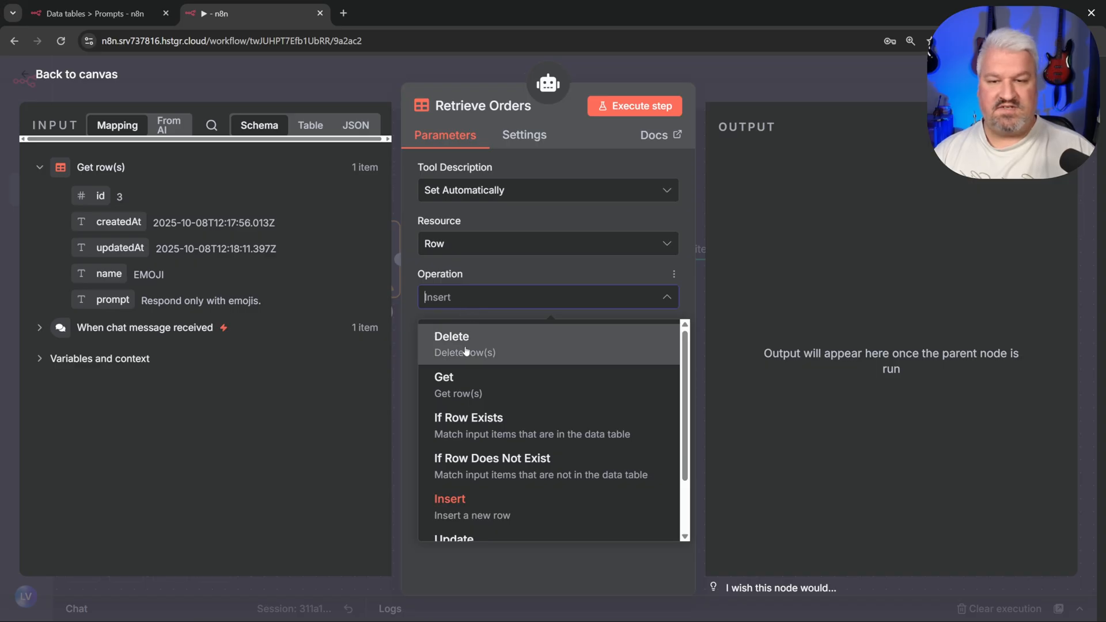
left_click(449, 384)
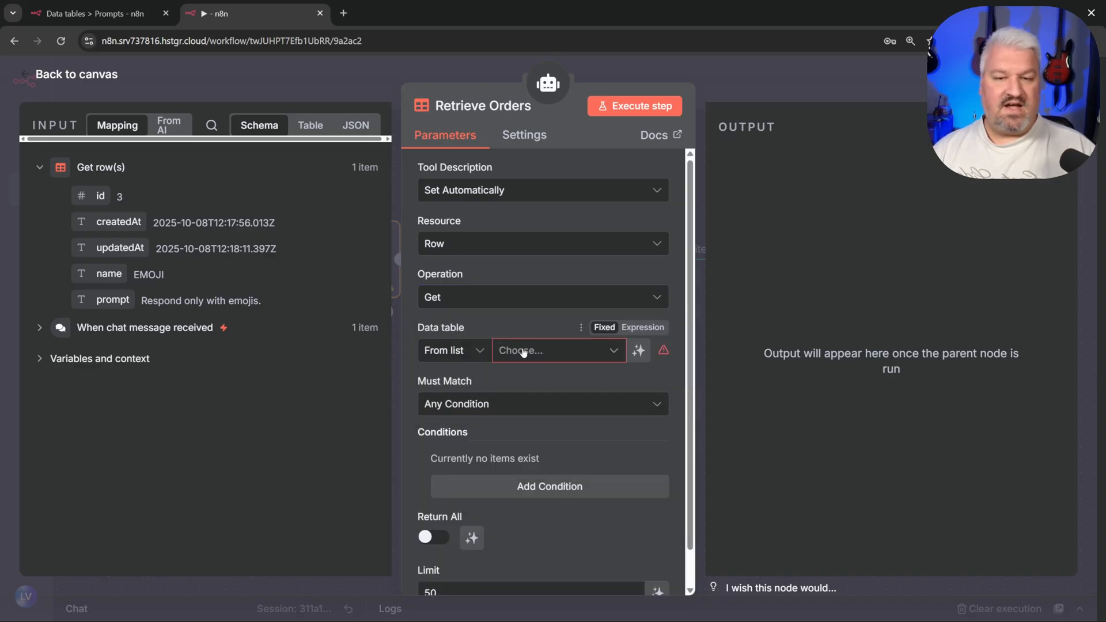
left_click(523, 351)
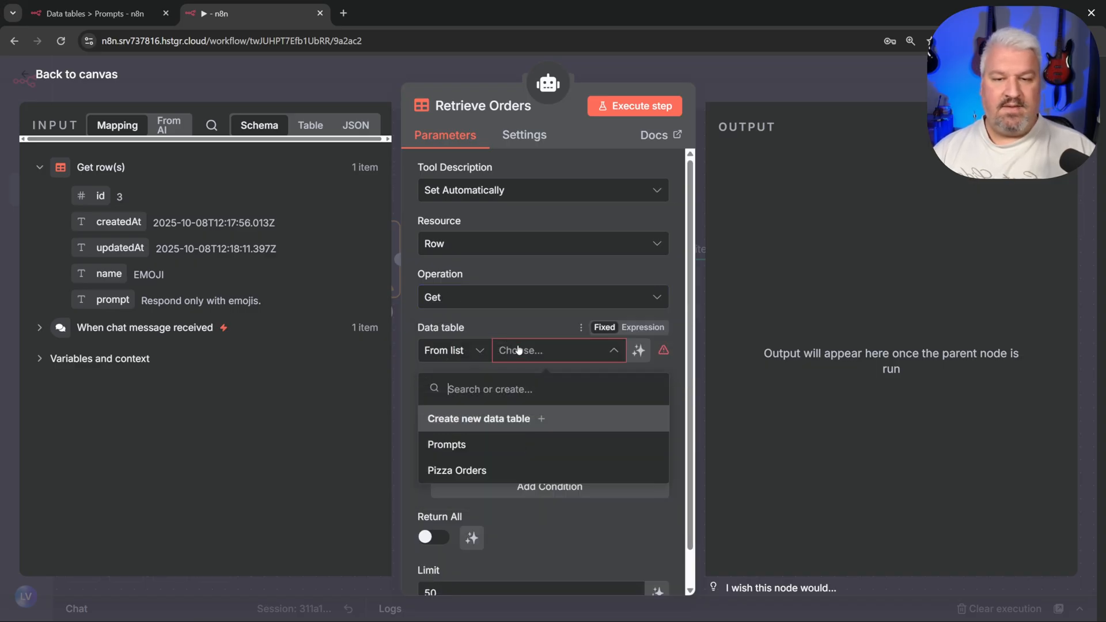
left_click(471, 471)
scroll(514, 402, "down", 1)
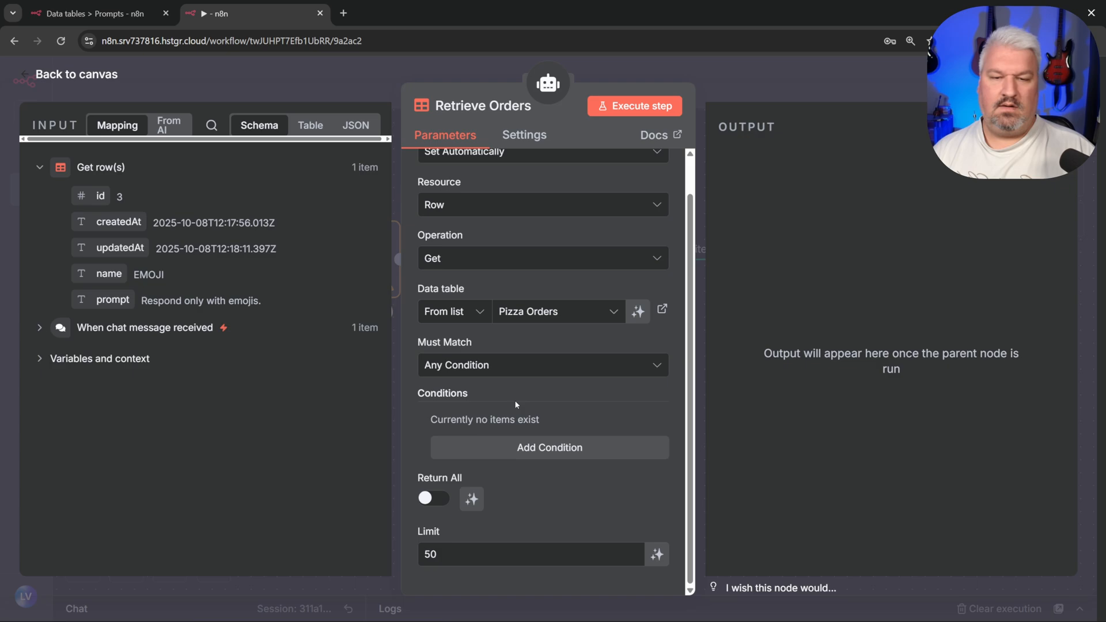
left_click(433, 499)
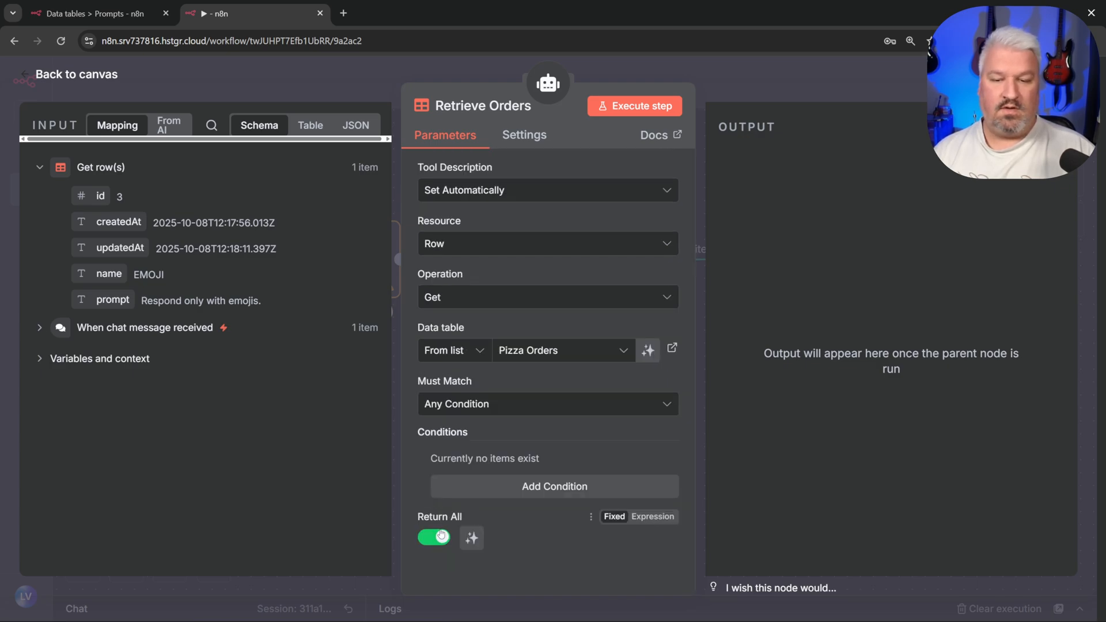
left_click(472, 539)
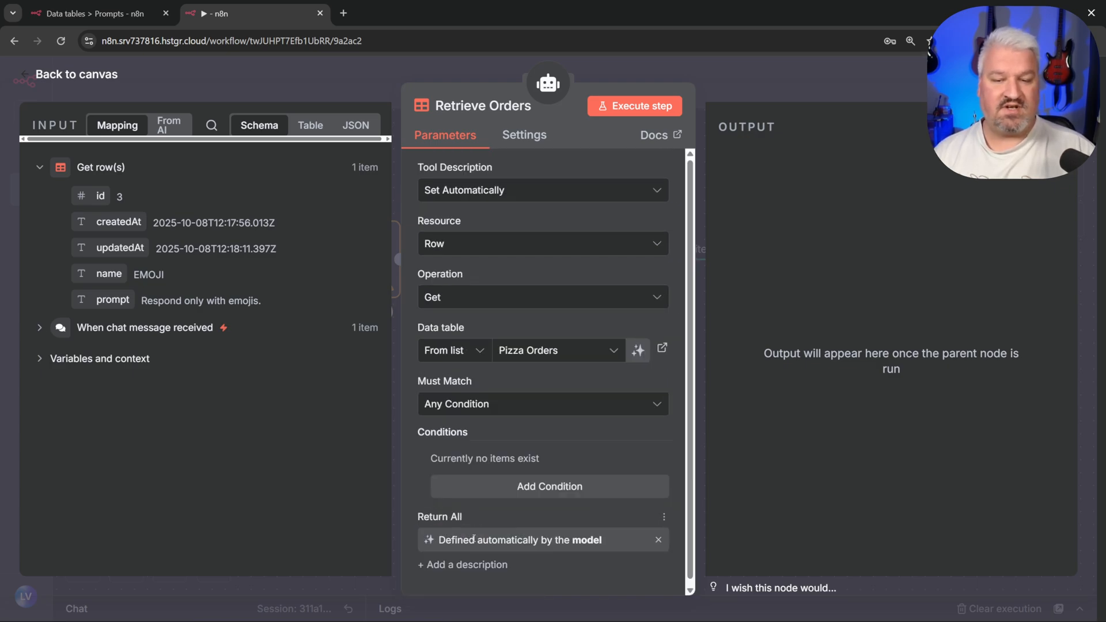
scroll(489, 517, "down", 1)
key("Escape")
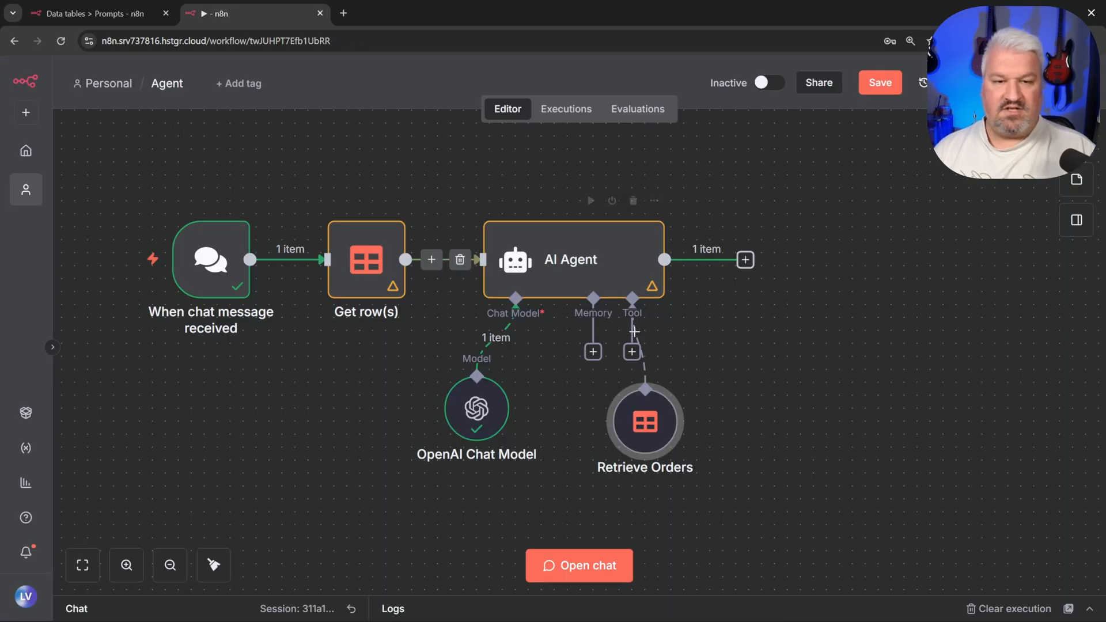
left_click(92, 13)
key("Escape")
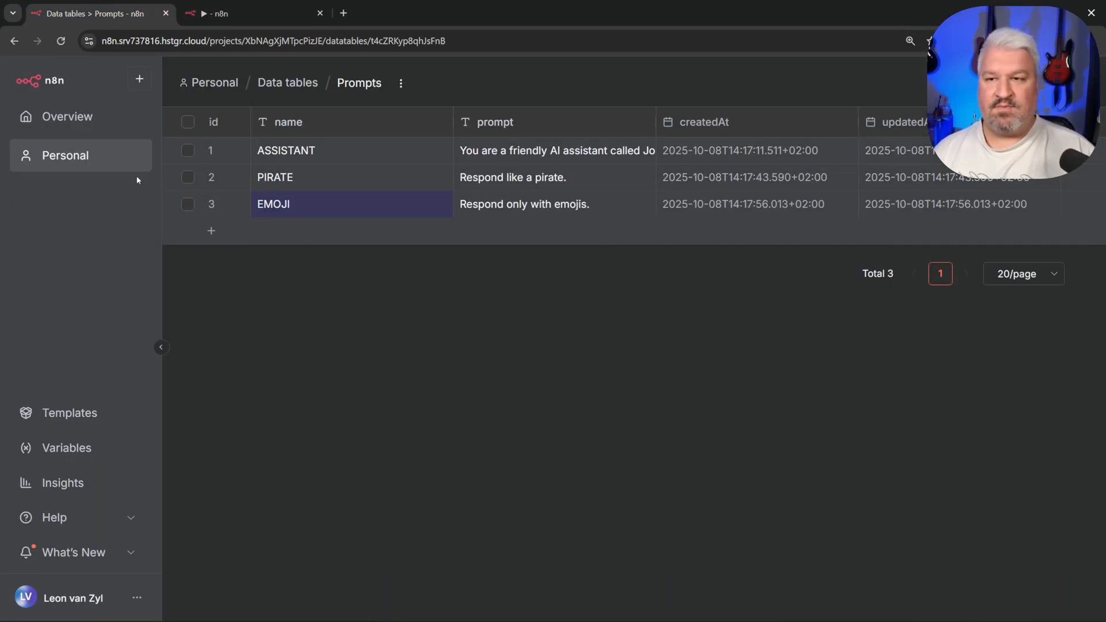
left_click(283, 82)
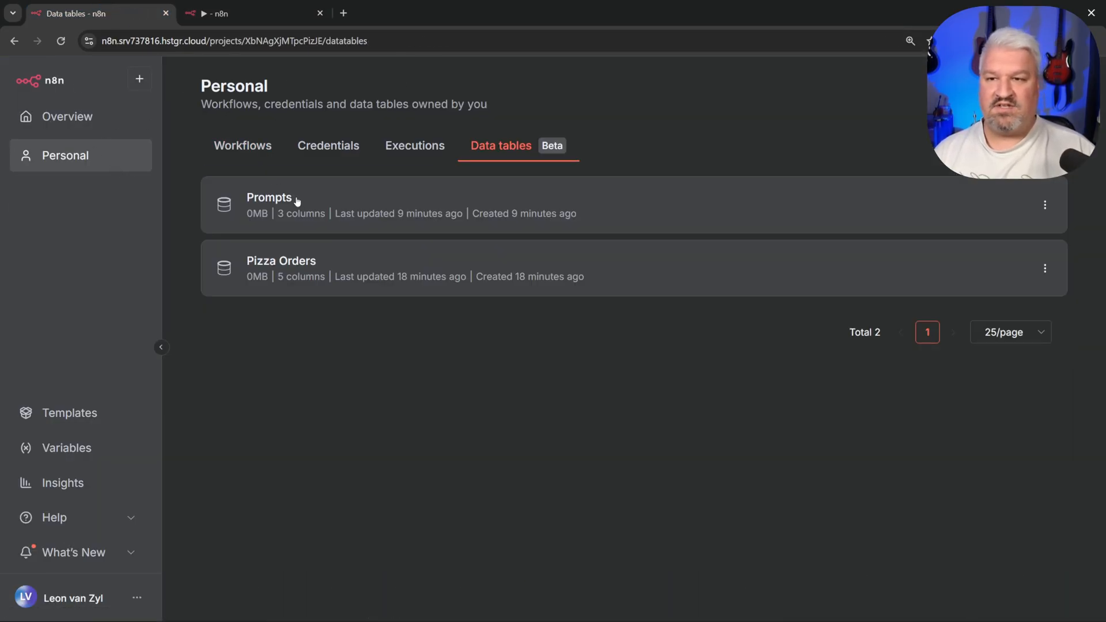
left_click(293, 262)
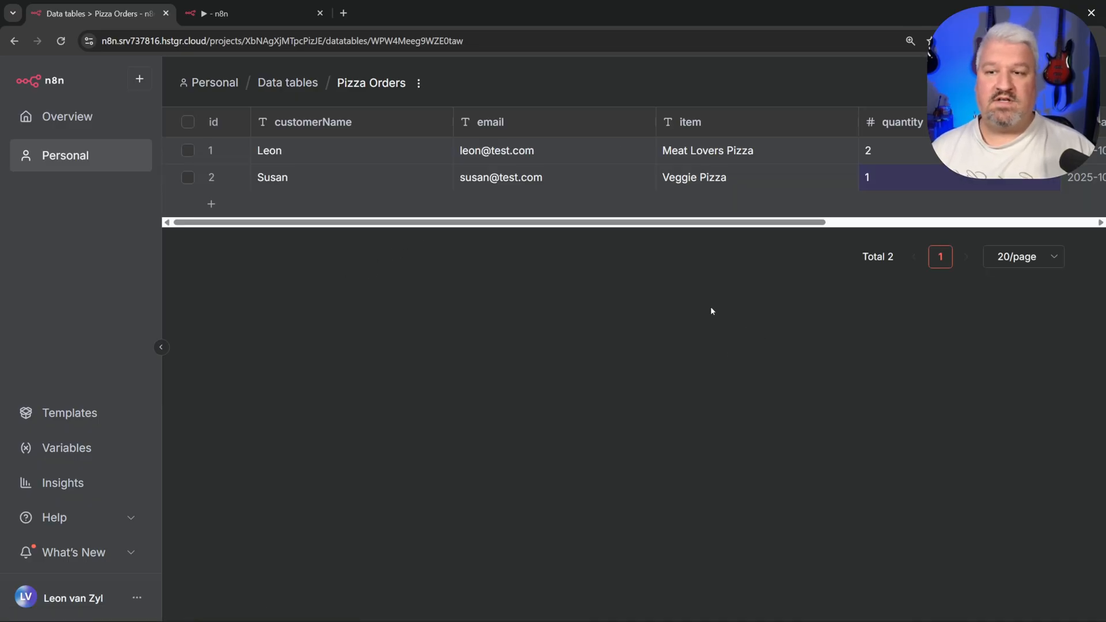
Step: In a fresh chat session, ask the agent by dictation to summarise the pizza orders
left_click(232, 14)
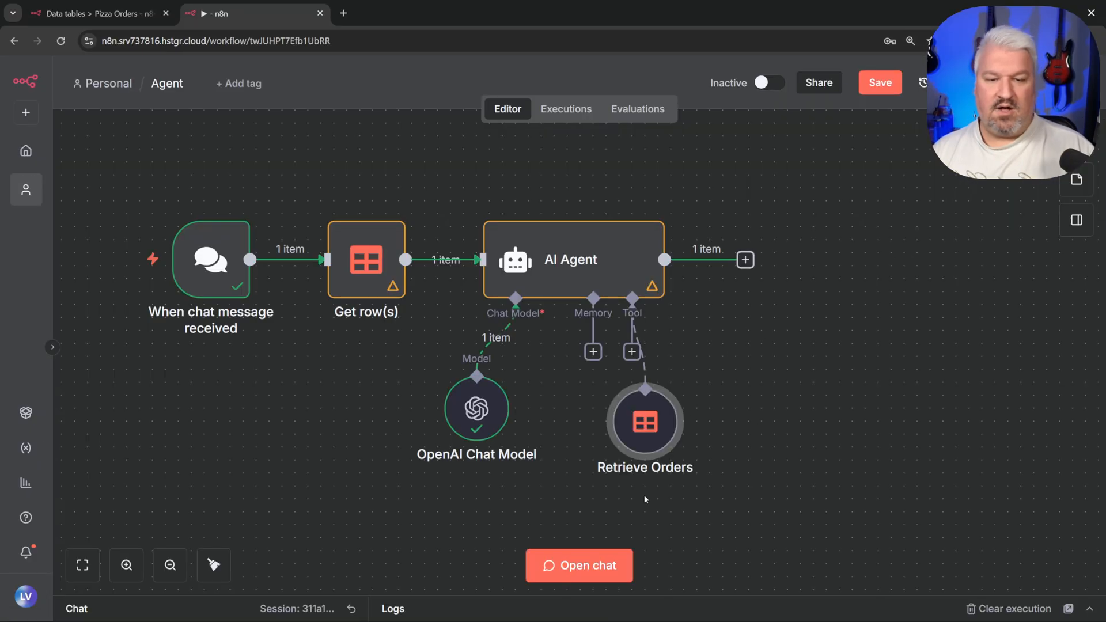
left_click(586, 571)
left_click(351, 351)
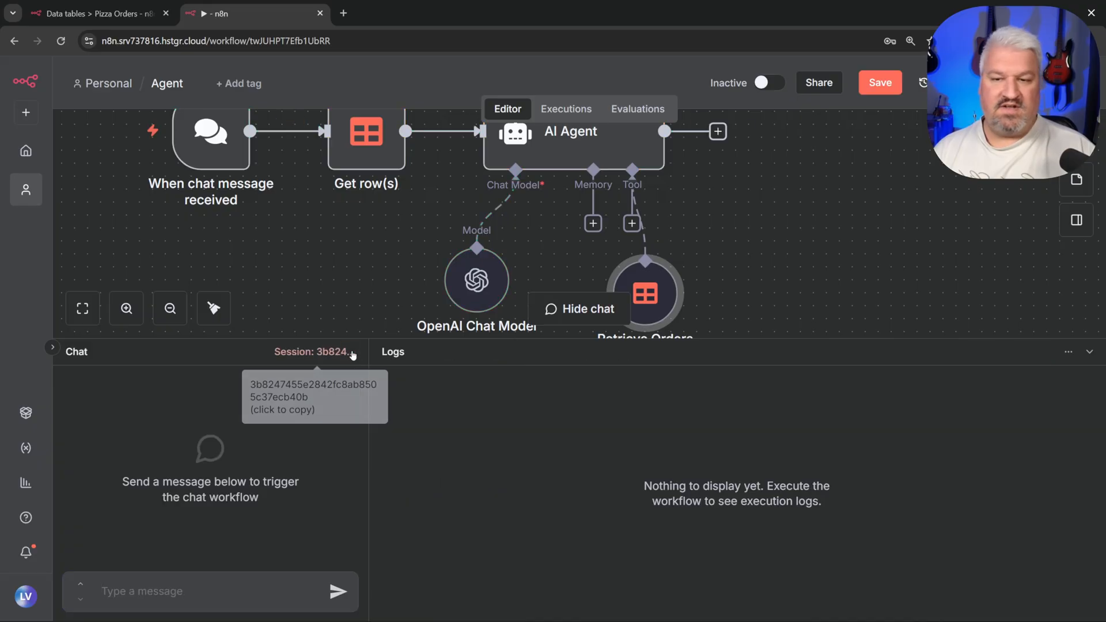
key("ctrl+super")
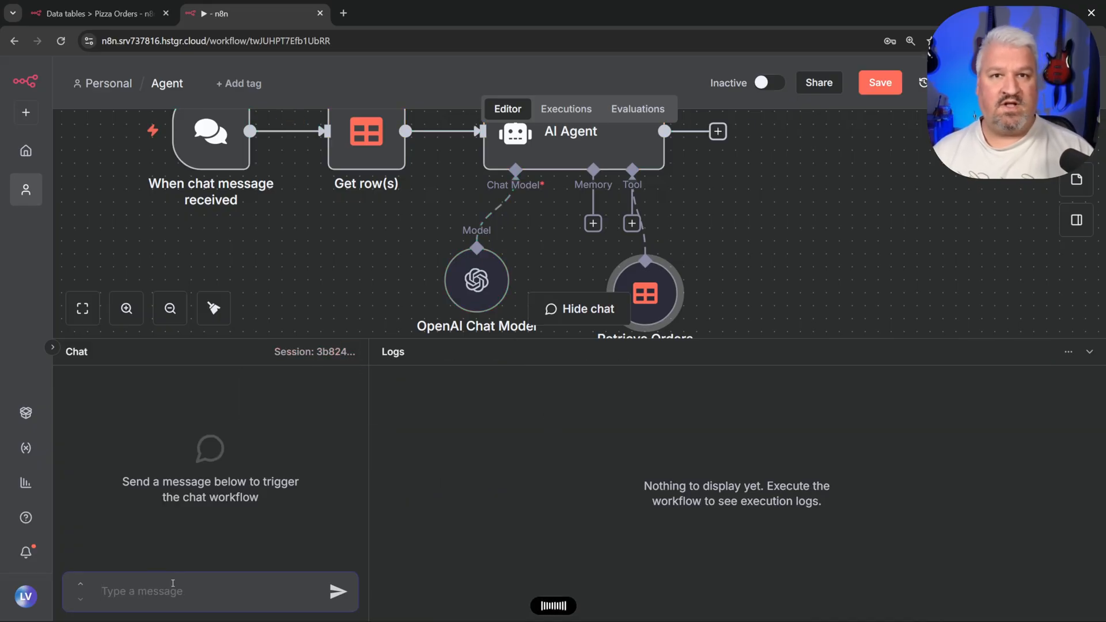
key("Return")
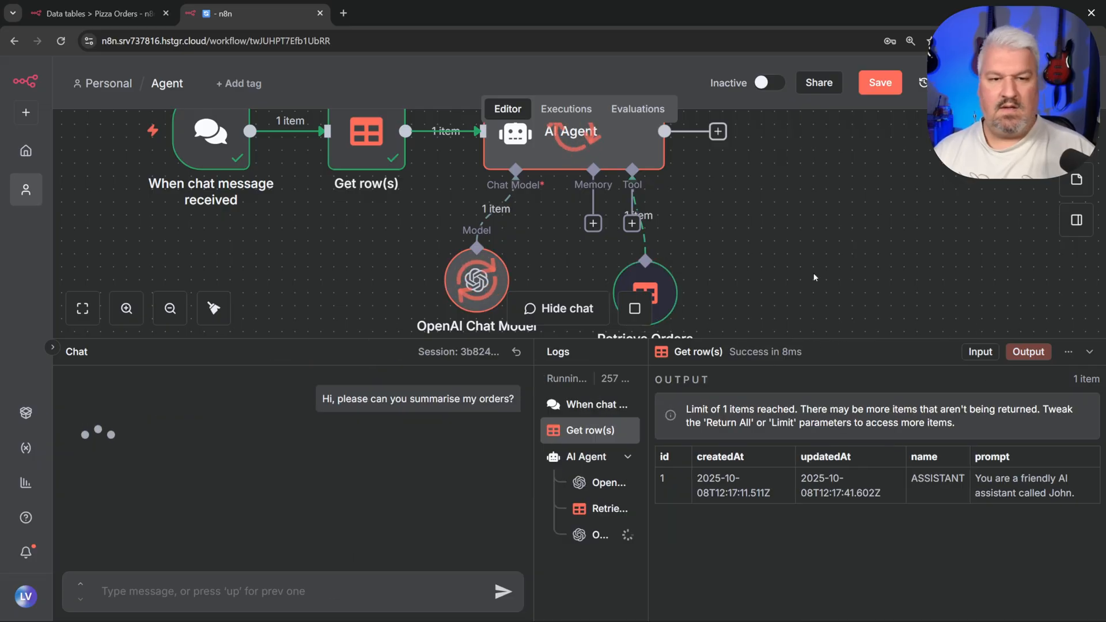
Step: Review the reply reporting 2 total orders and 3 items ordered
scroll(619, 198, "down", 3)
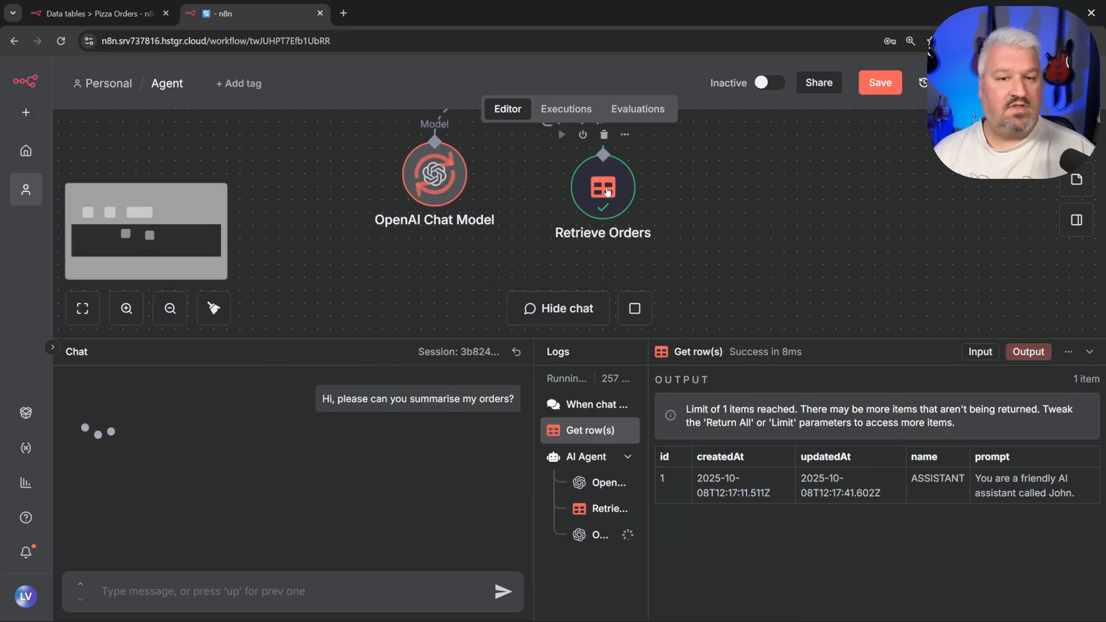
scroll(726, 272, "up", 2)
left_click_drag(726, 272, 727, 249)
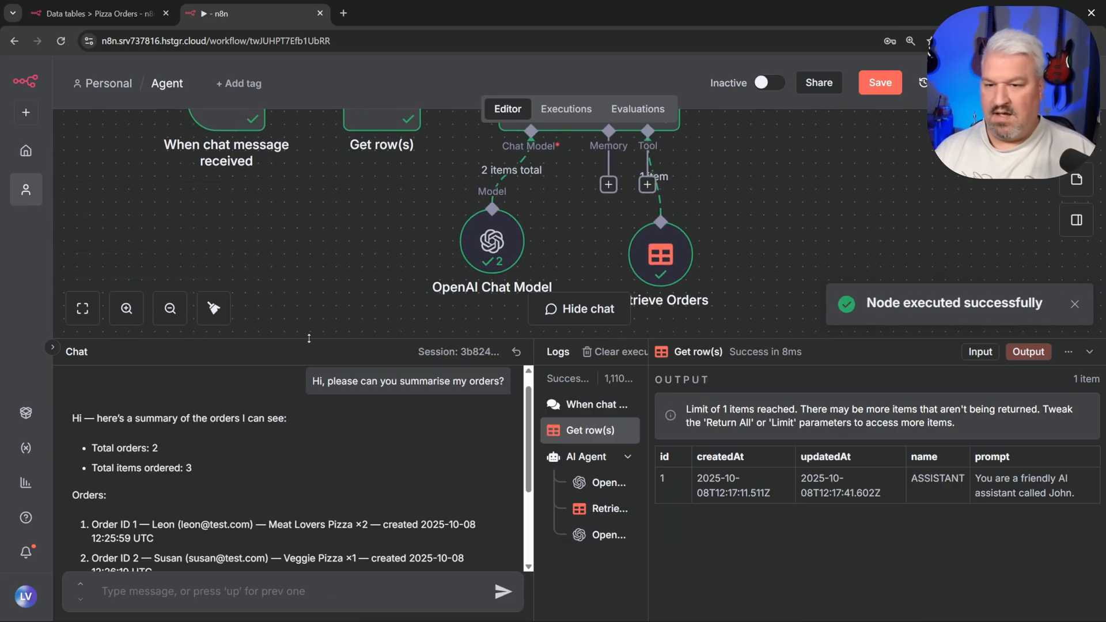
left_click_drag(308, 339, 320, 171)
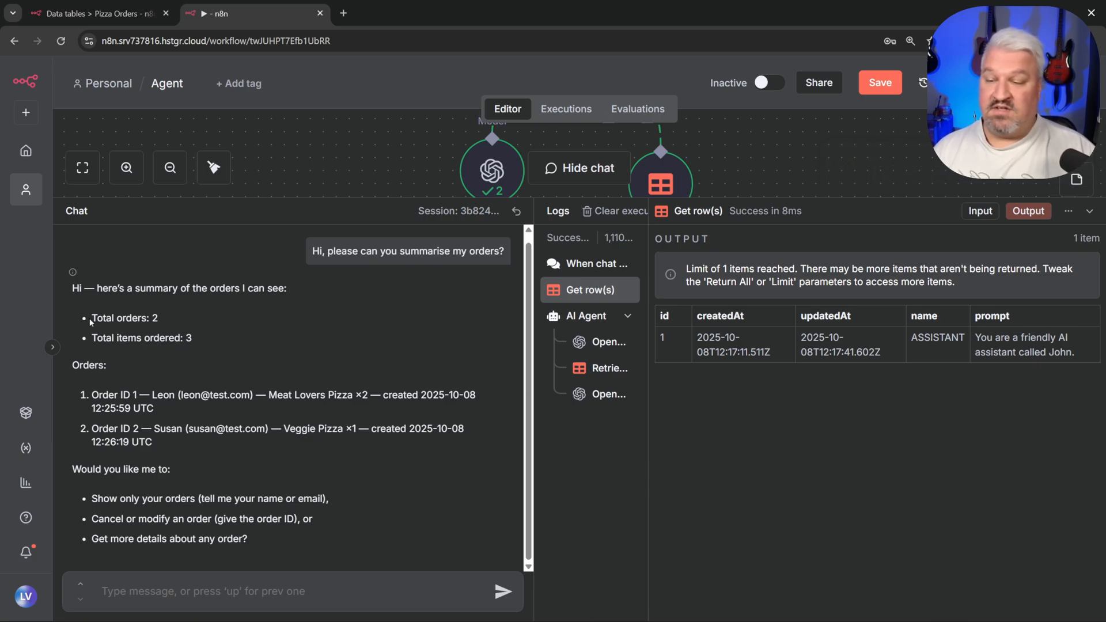
left_click_drag(89, 319, 180, 317)
left_click(199, 319)
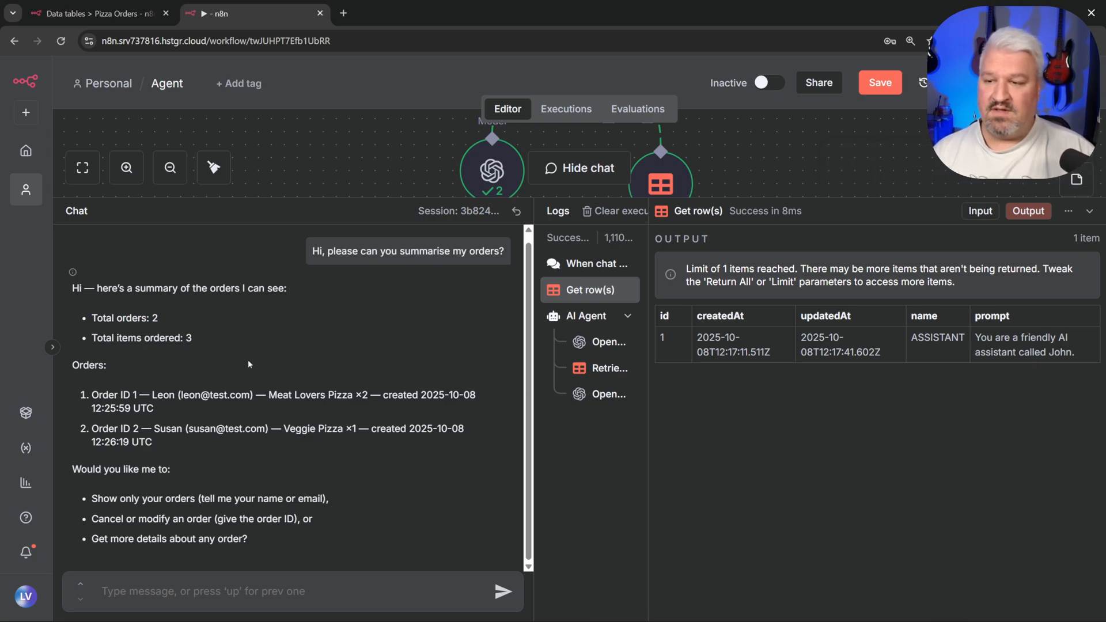
left_click_drag(190, 338, 87, 339)
left_click(359, 449)
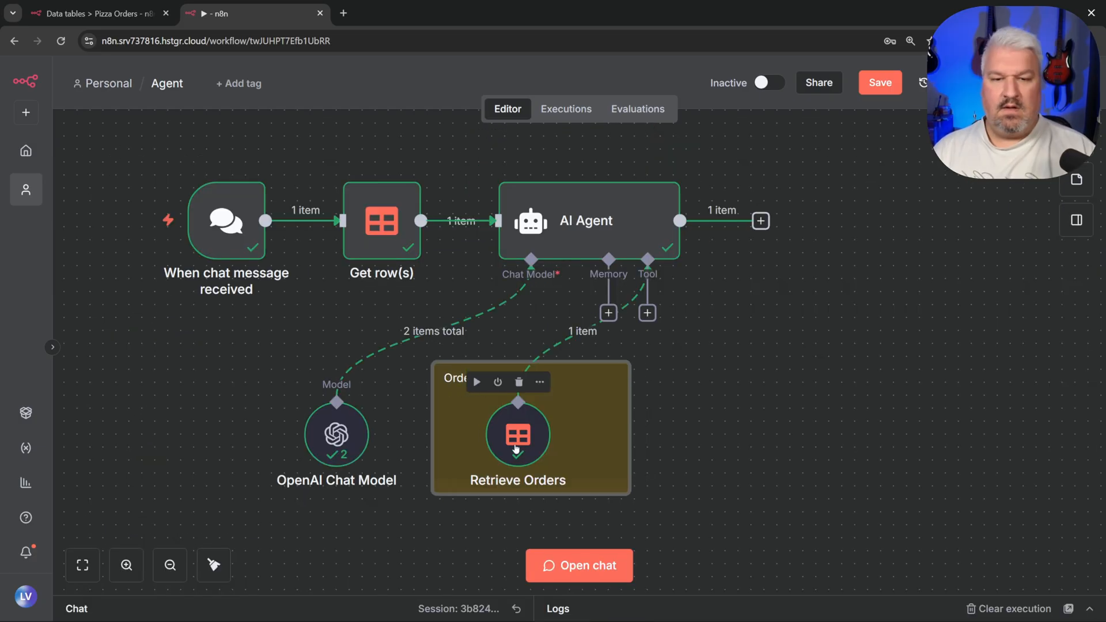
Step: Resize the Orders sticky note around Retrieve Orders, then switch to the Pizza Orders table
left_click_drag(513, 448, 517, 452)
left_click(635, 466)
left_click(605, 493)
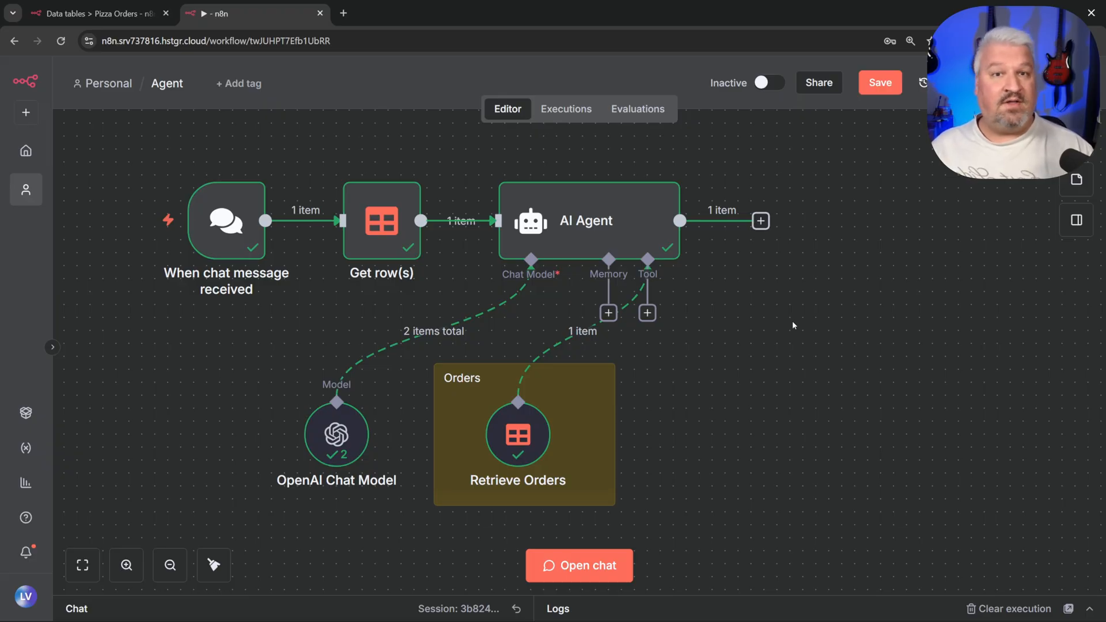
left_click(98, 13)
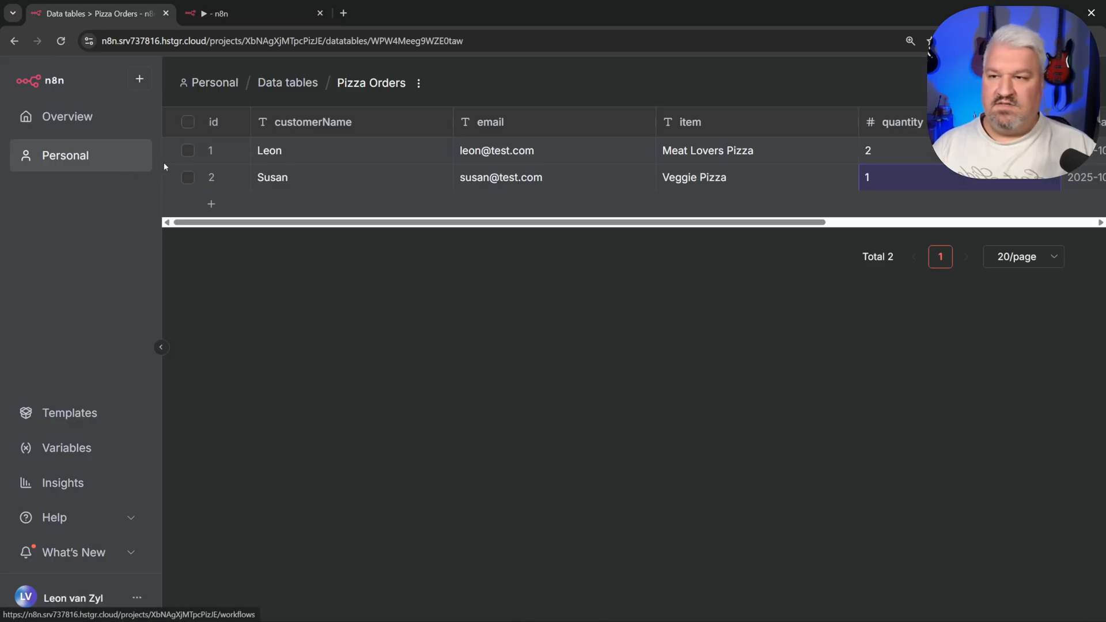
Step: Create a new data table named Todos in the personal project
left_click(82, 155)
left_click(492, 153)
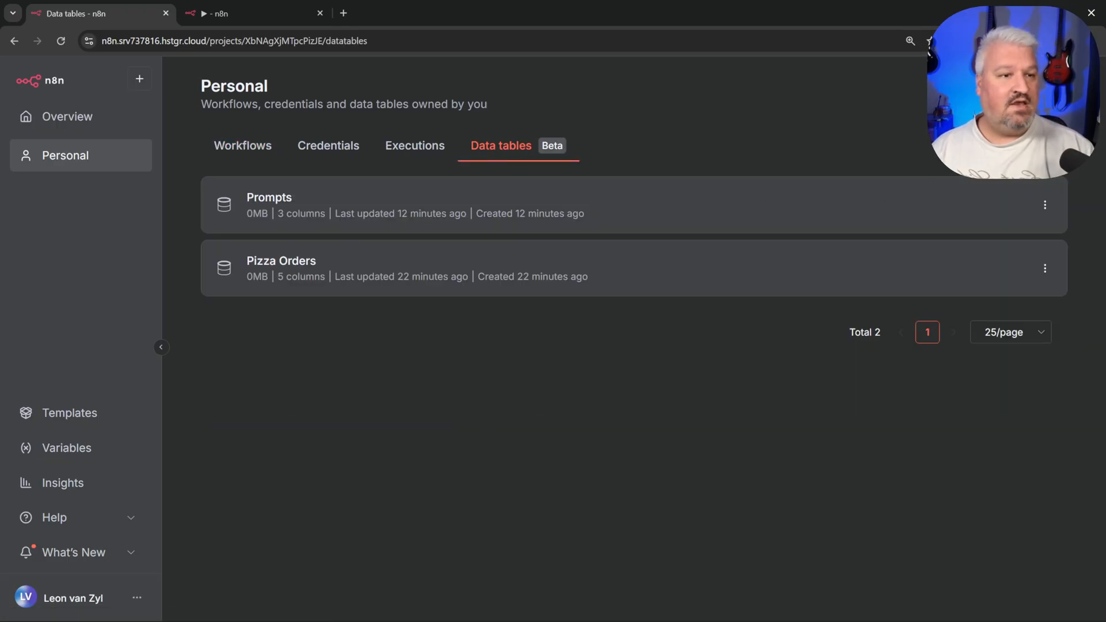
left_click(1000, 93)
type("Todos")
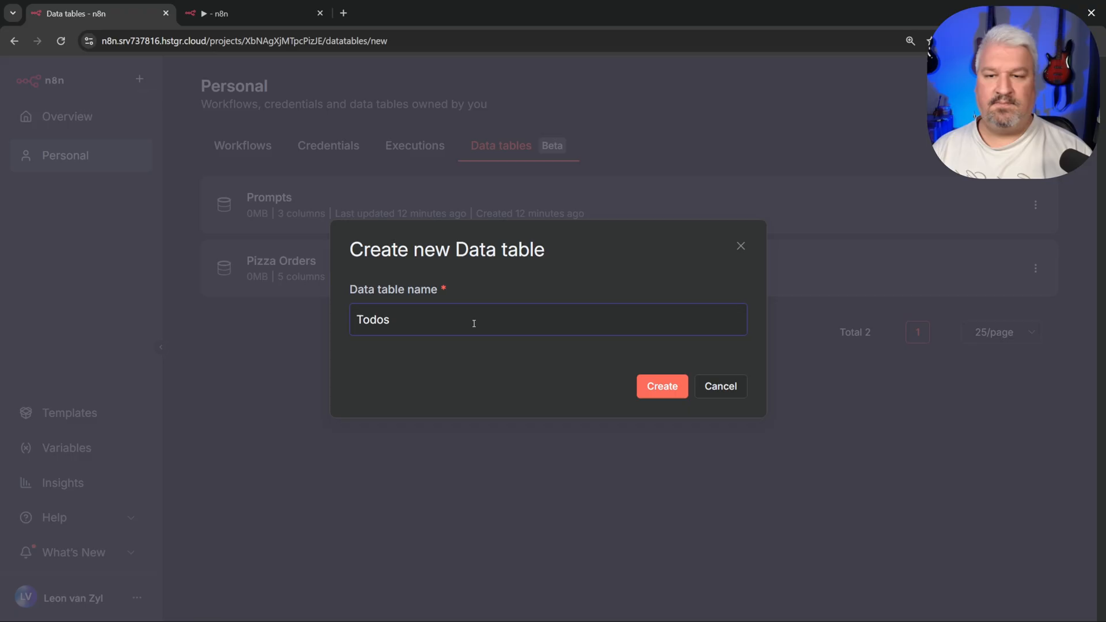
key("Return")
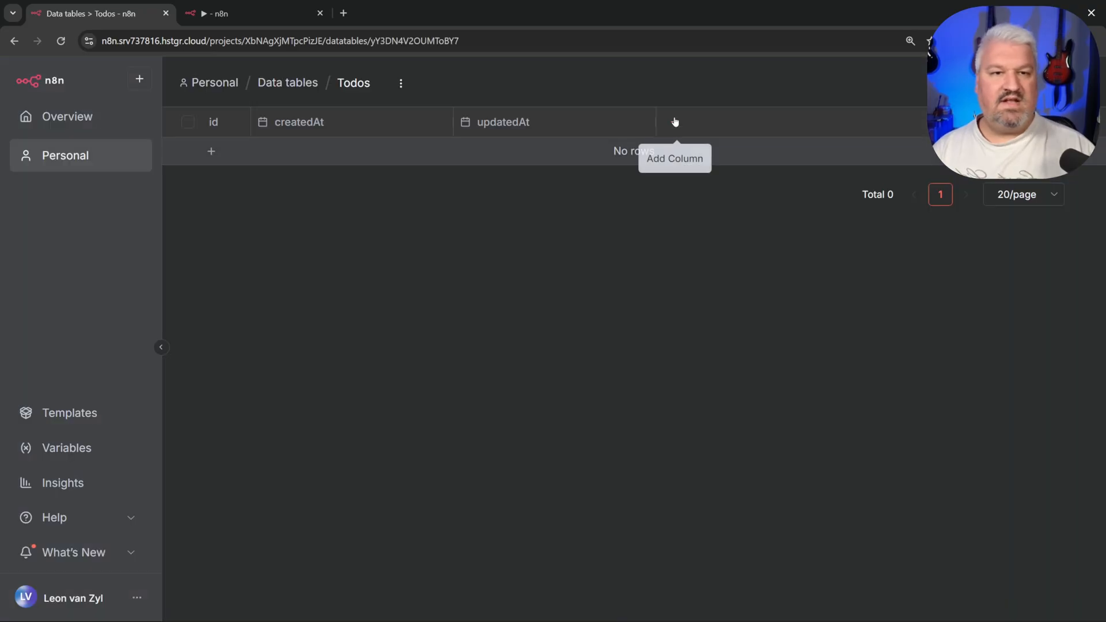
Step: Add title, status and category text columns to the Todos table
left_click(674, 121)
type("title")
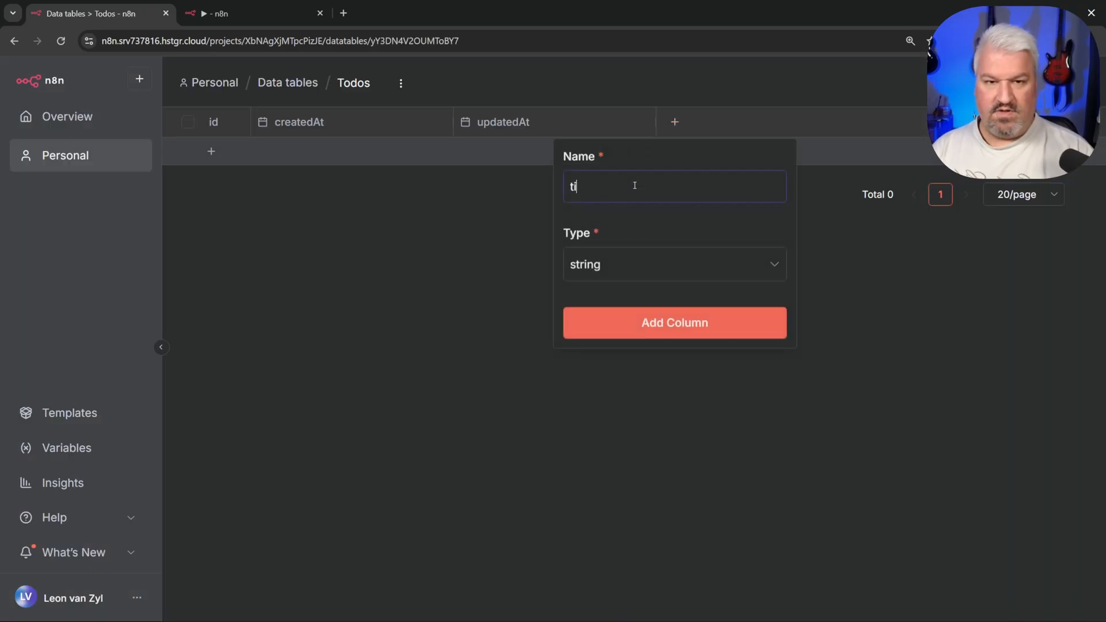
left_click(682, 324)
left_click(880, 123)
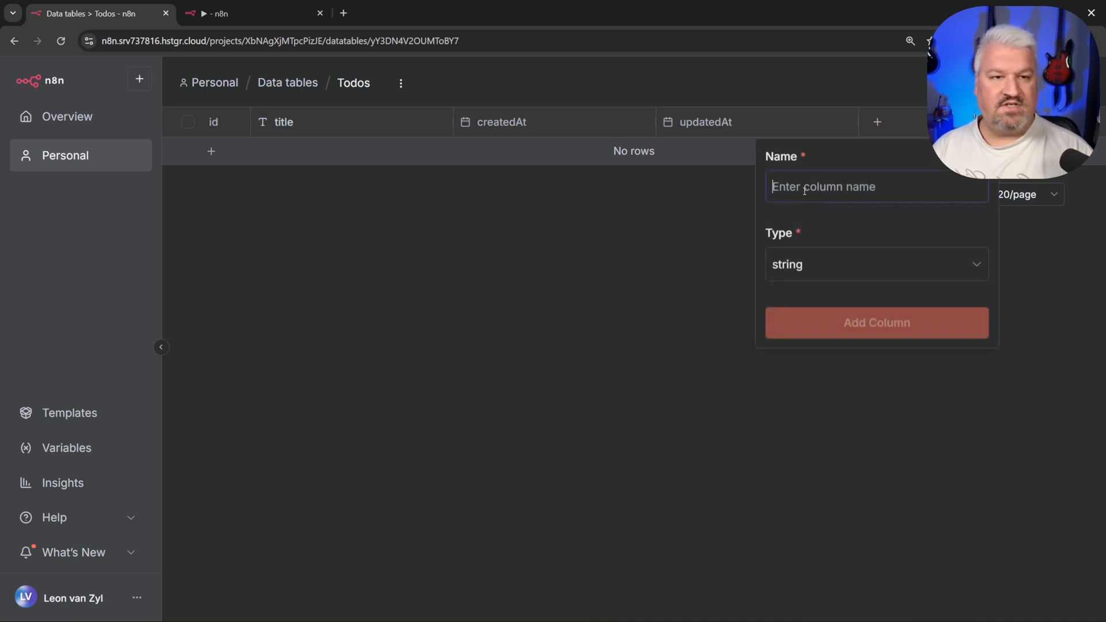
type("status")
left_click(859, 323)
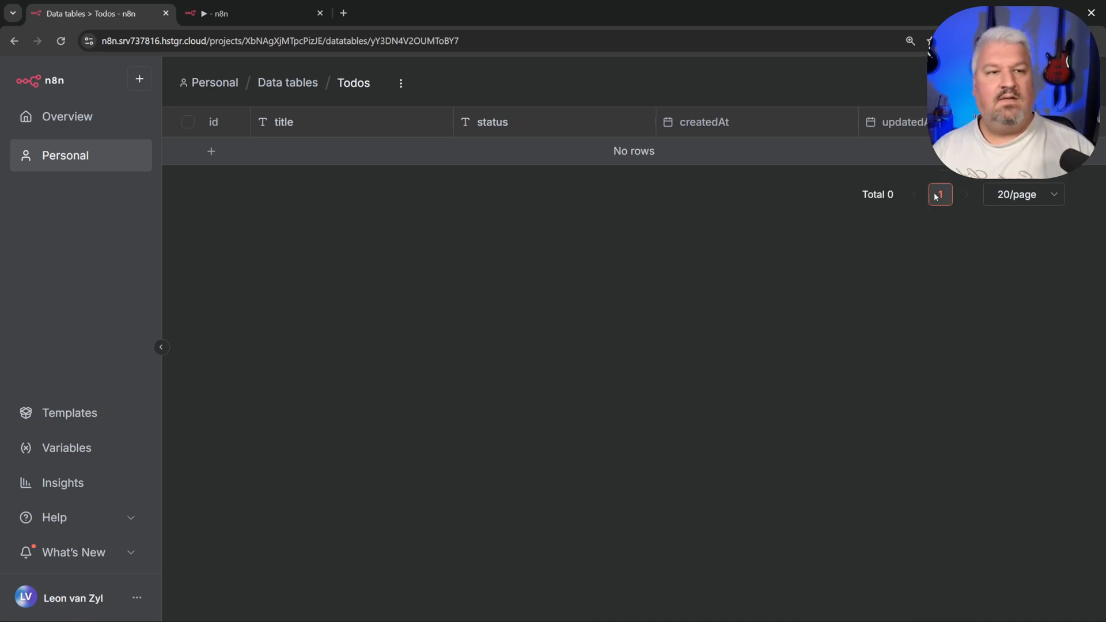
left_click(1082, 123)
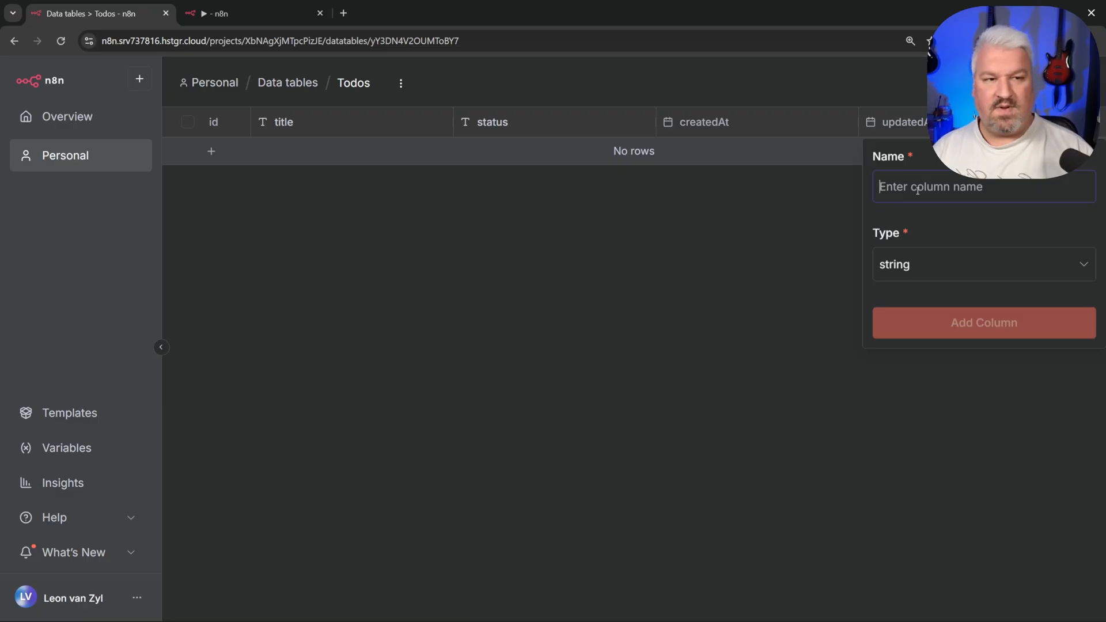
type("category")
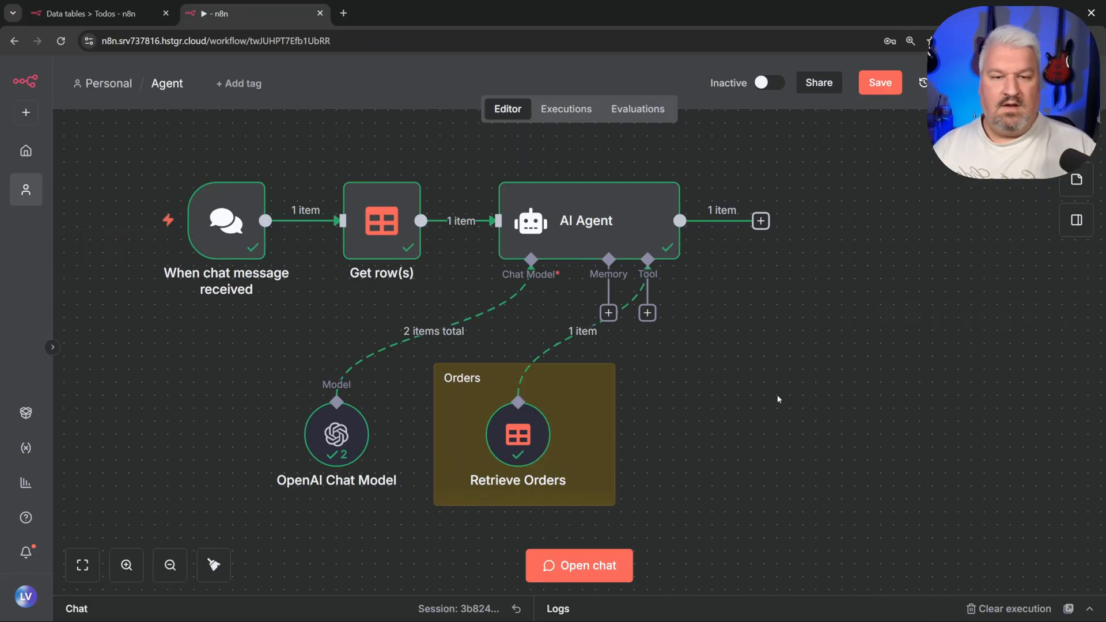
Step: Add a green sticky note titled 'Todos' to the canvas
key("Tab")
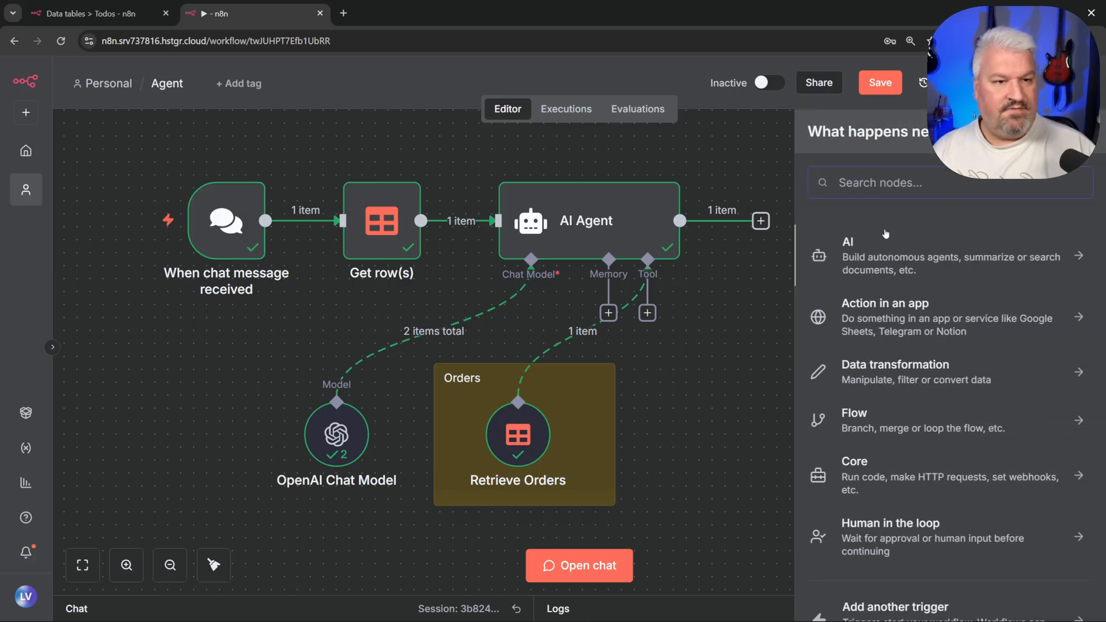
type("stic")
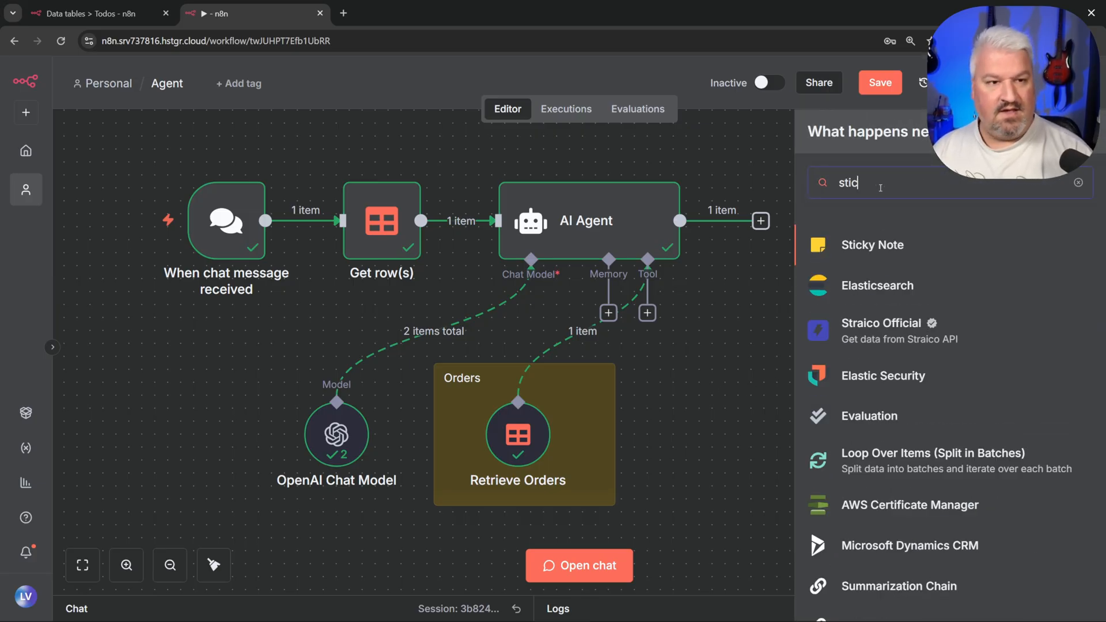
left_click(896, 246)
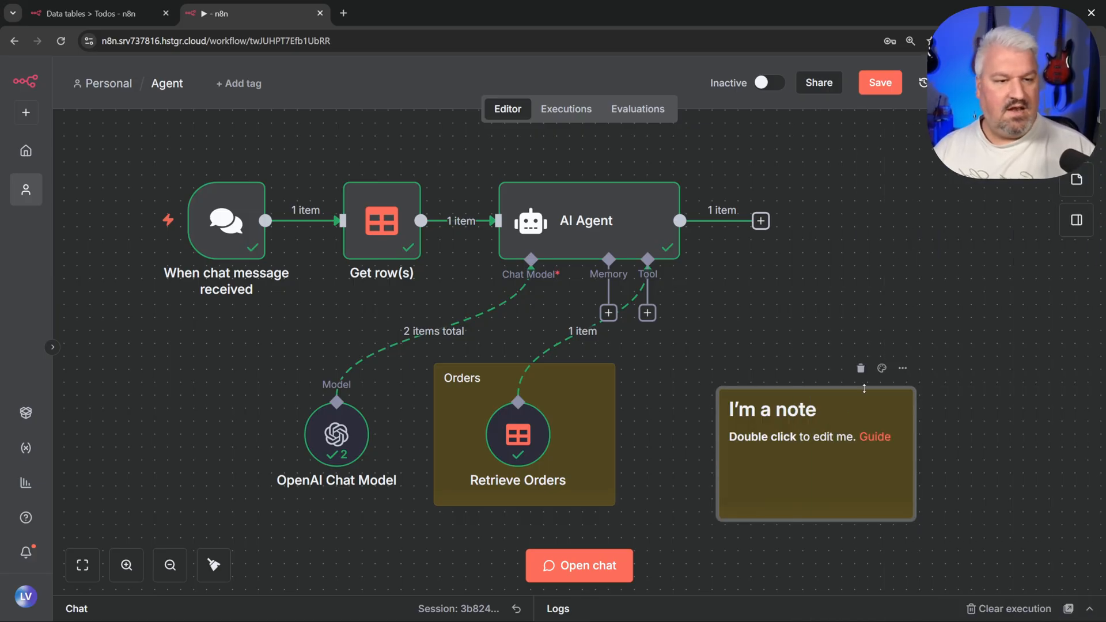
left_click(882, 369)
left_click(881, 334)
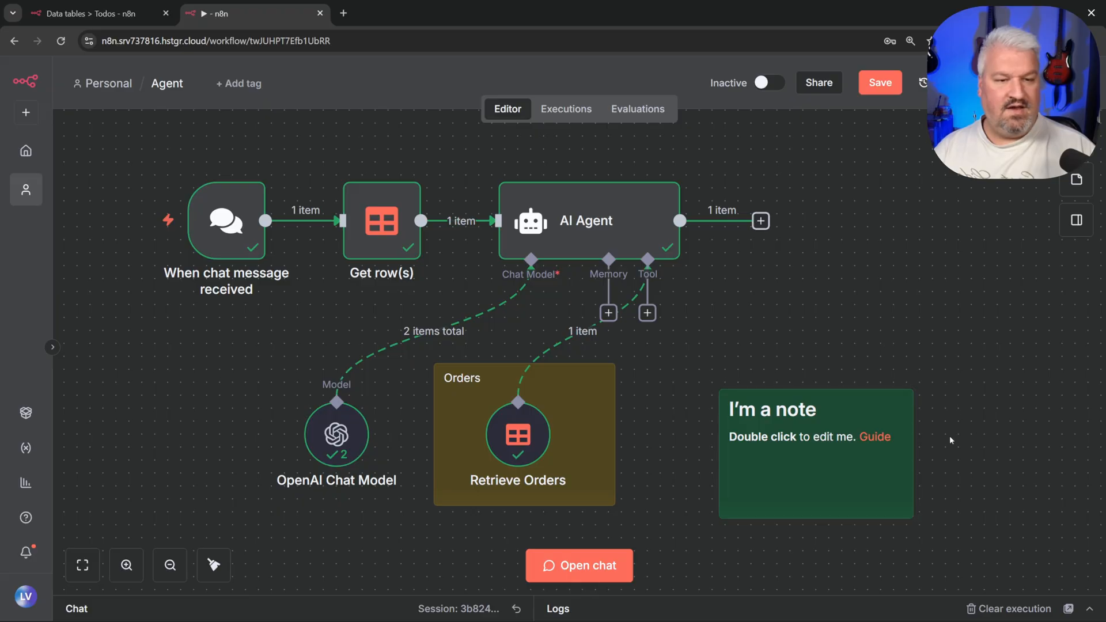
double_click(754, 407)
key("ctrl+a")
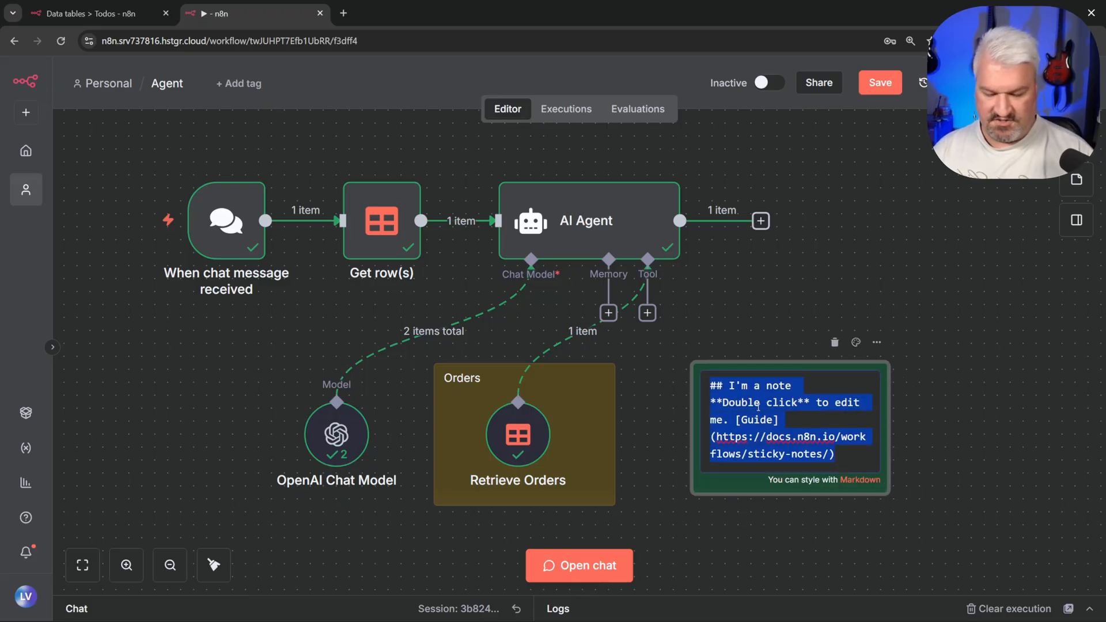
type("Todos")
left_click(717, 313)
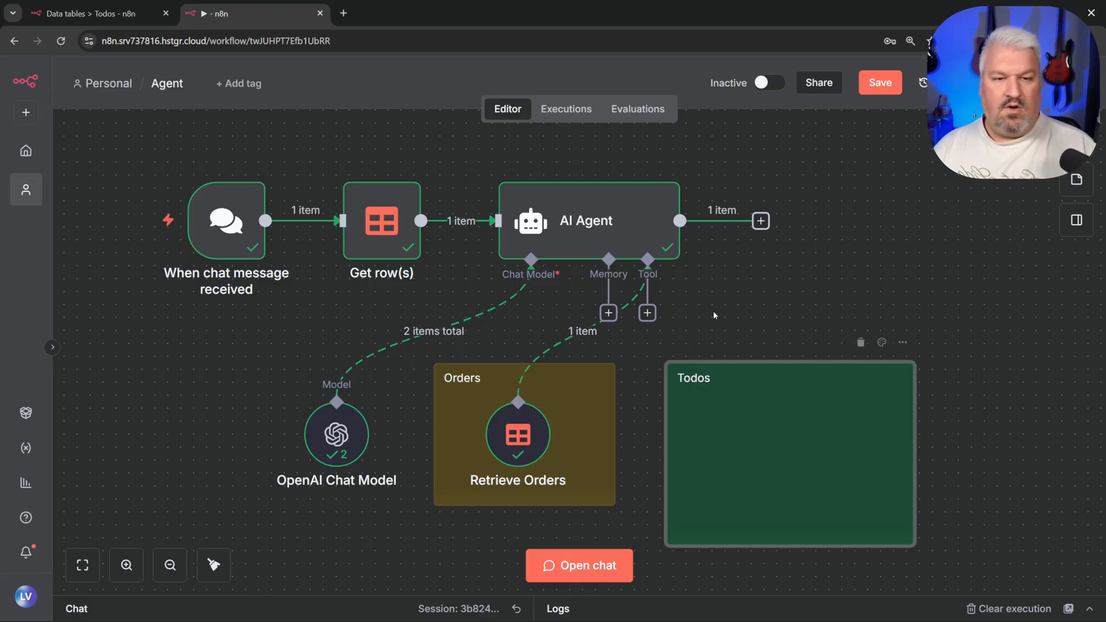
Step: Attach a Data table Tool on the Todos table, letting the model fill title, status and category
left_click(648, 312)
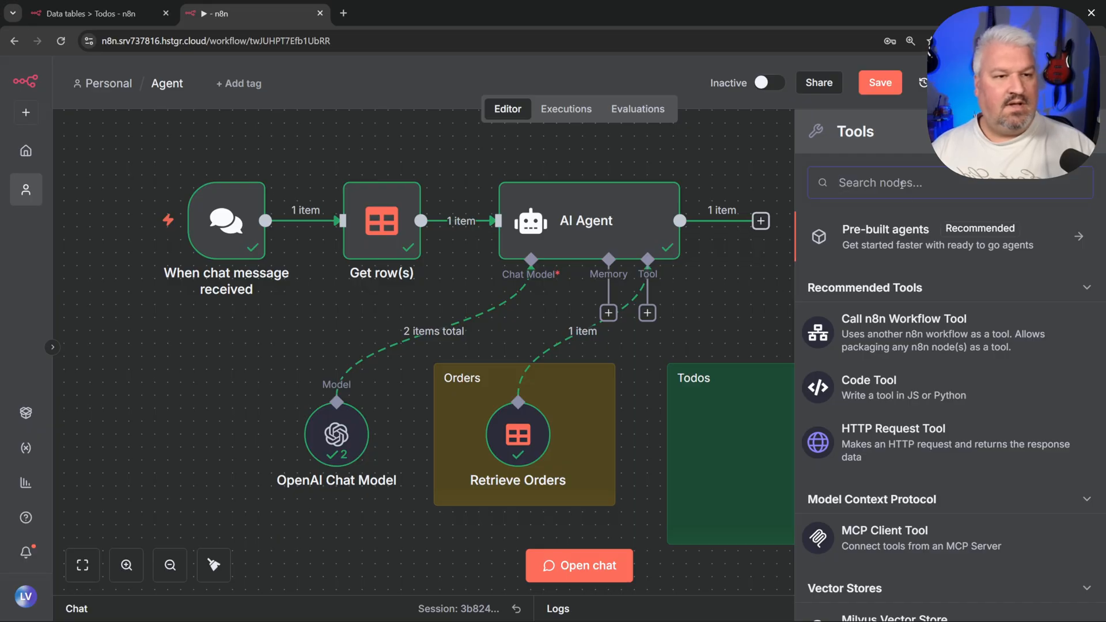
type("data tab")
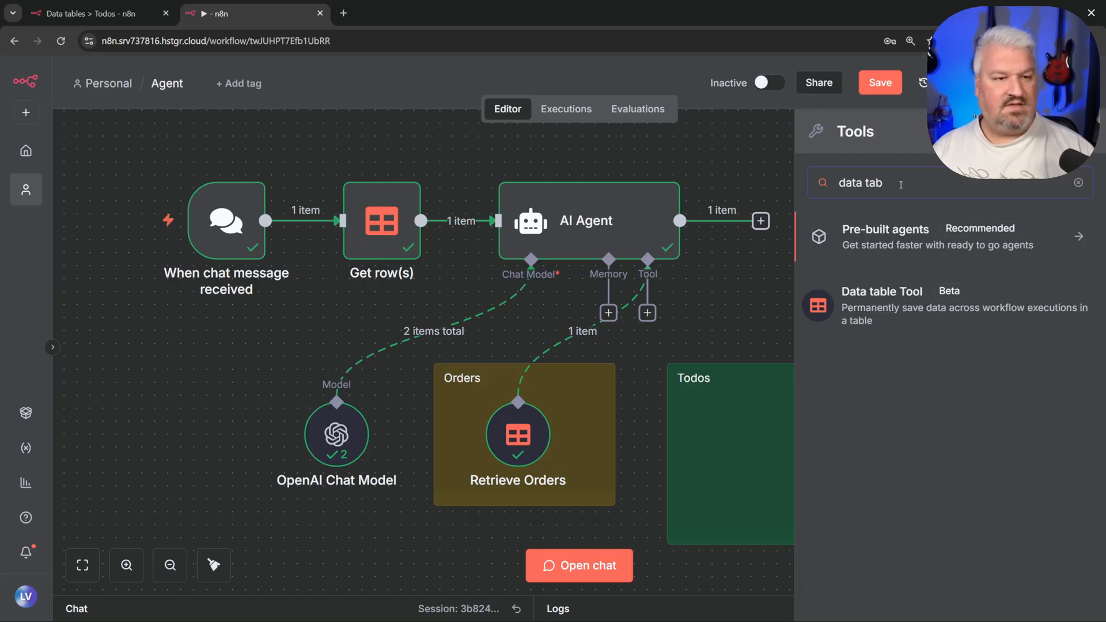
left_click(921, 297)
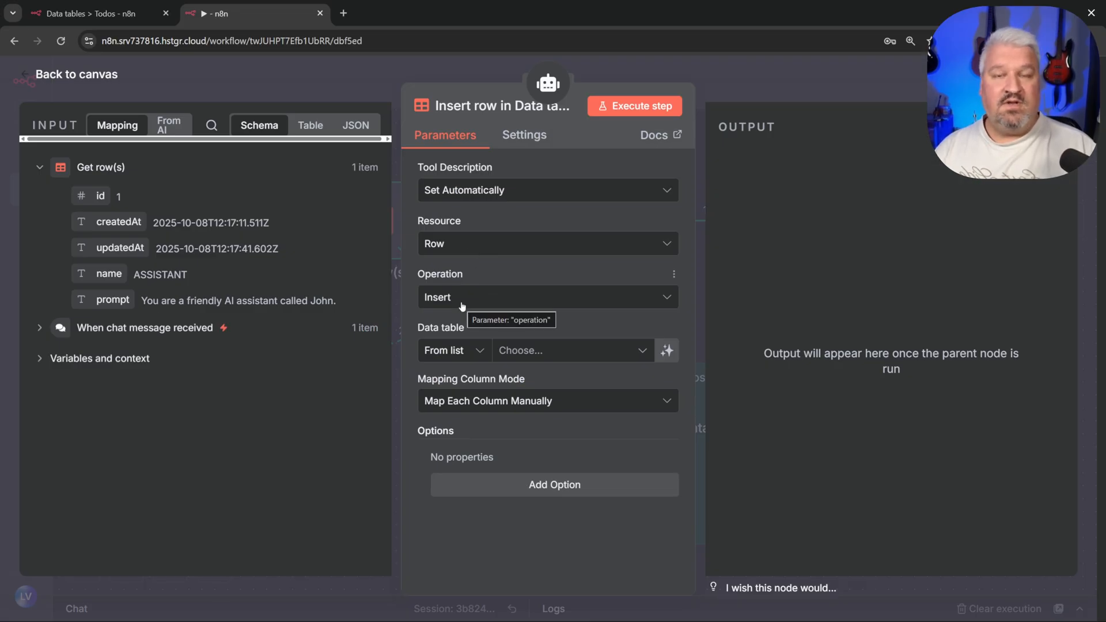
left_click(561, 353)
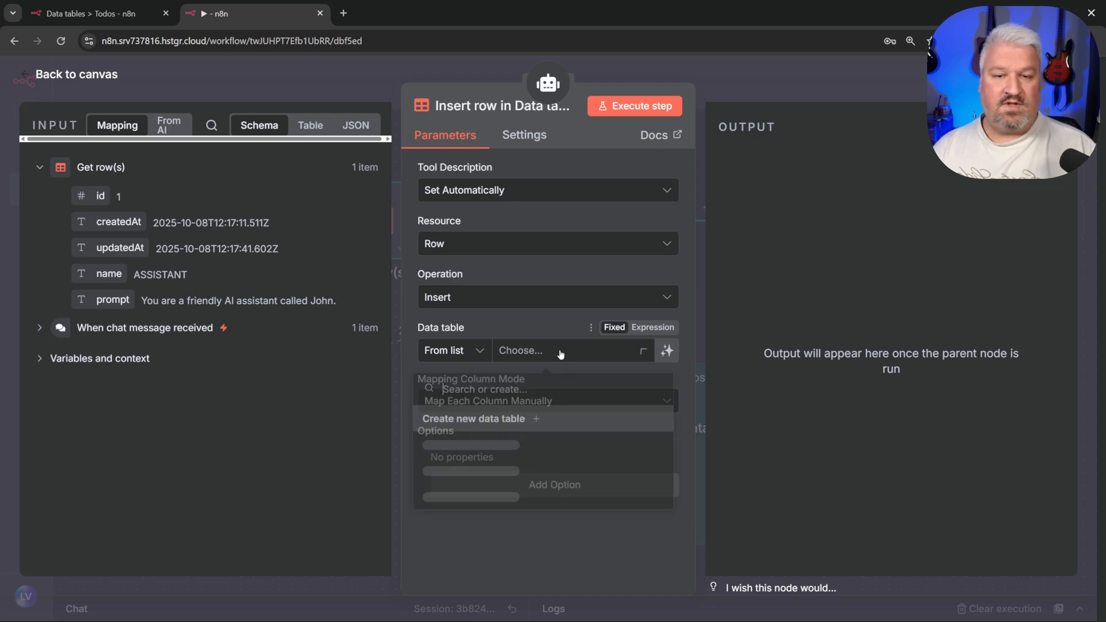
left_click(451, 442)
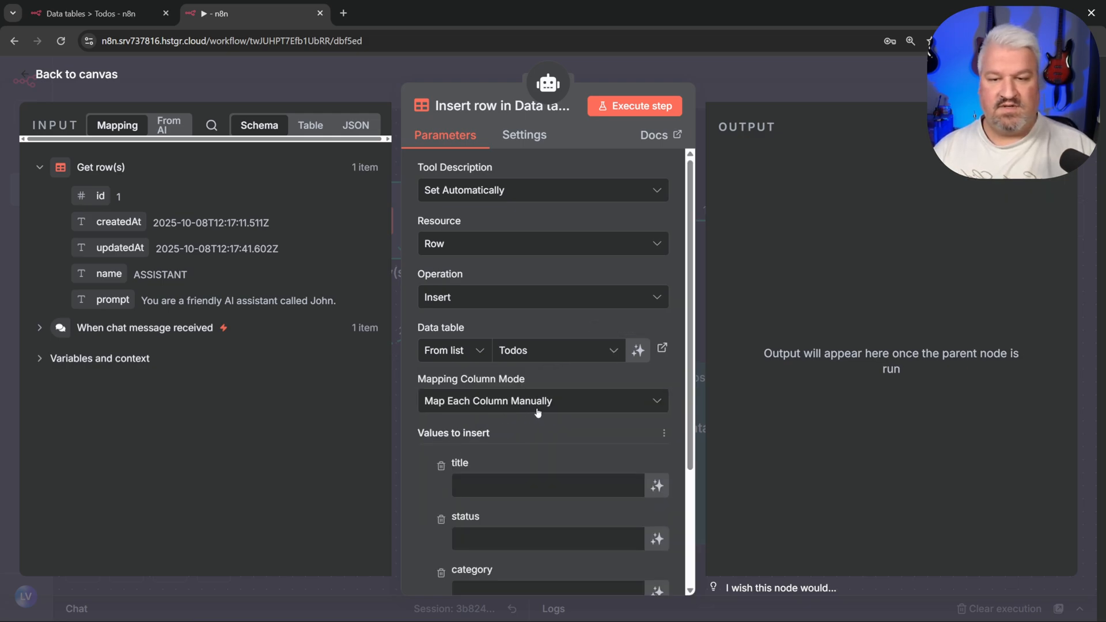
scroll(504, 294, "down", 2)
scroll(513, 299, "down", 1)
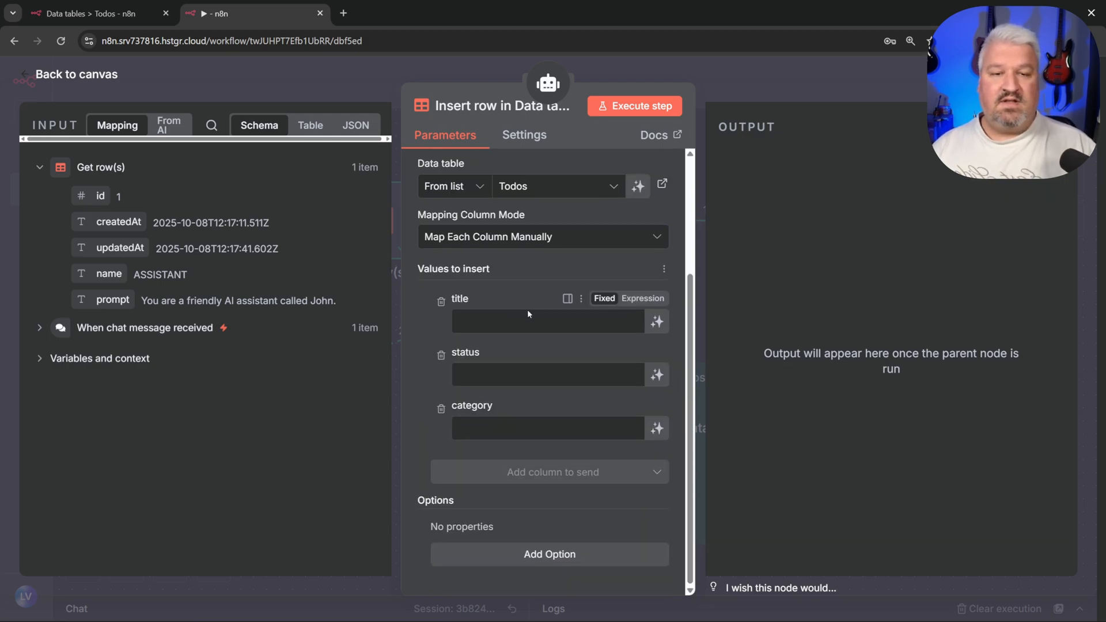
left_click(657, 321)
left_click(657, 395)
left_click(657, 448)
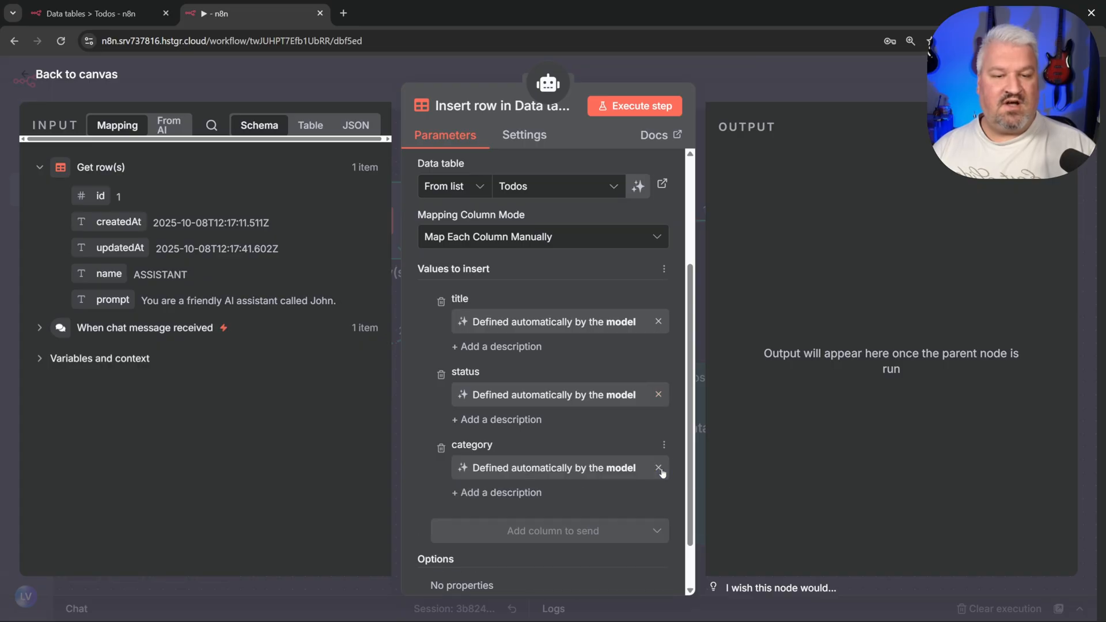
Step: Rename the tool 'Insert Todo', place it inside the Todos note, and widen the note
scroll(576, 346, "down", 2)
left_click(504, 105)
type("Inser")
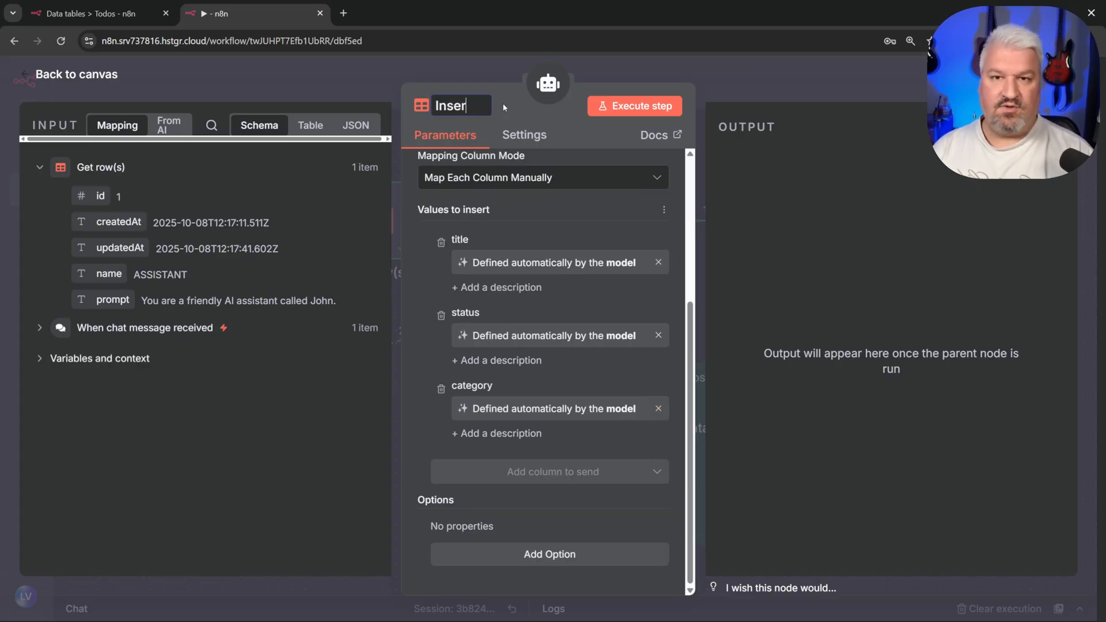
type("t Todo")
key("Return")
key("Escape")
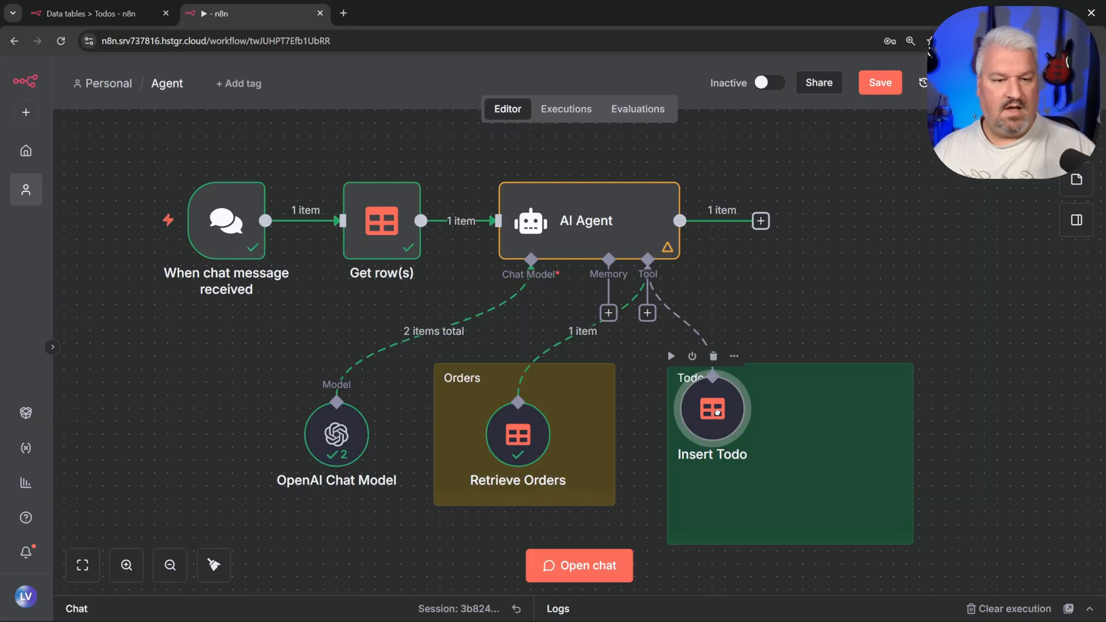
left_click_drag(718, 424, 731, 436)
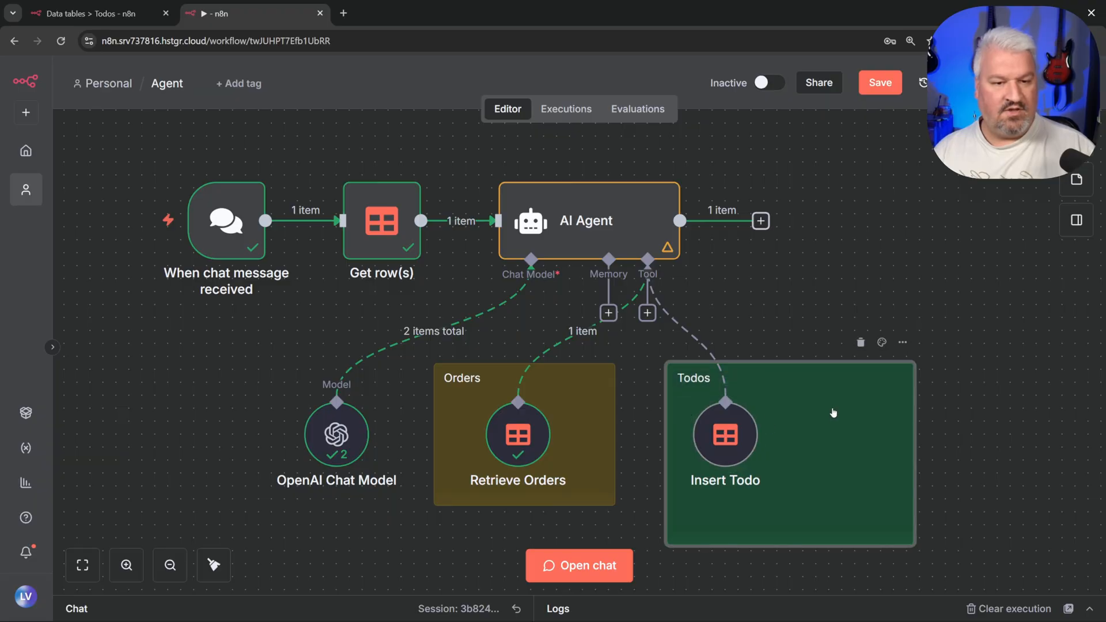
left_click_drag(910, 444, 1070, 445)
left_click(647, 313)
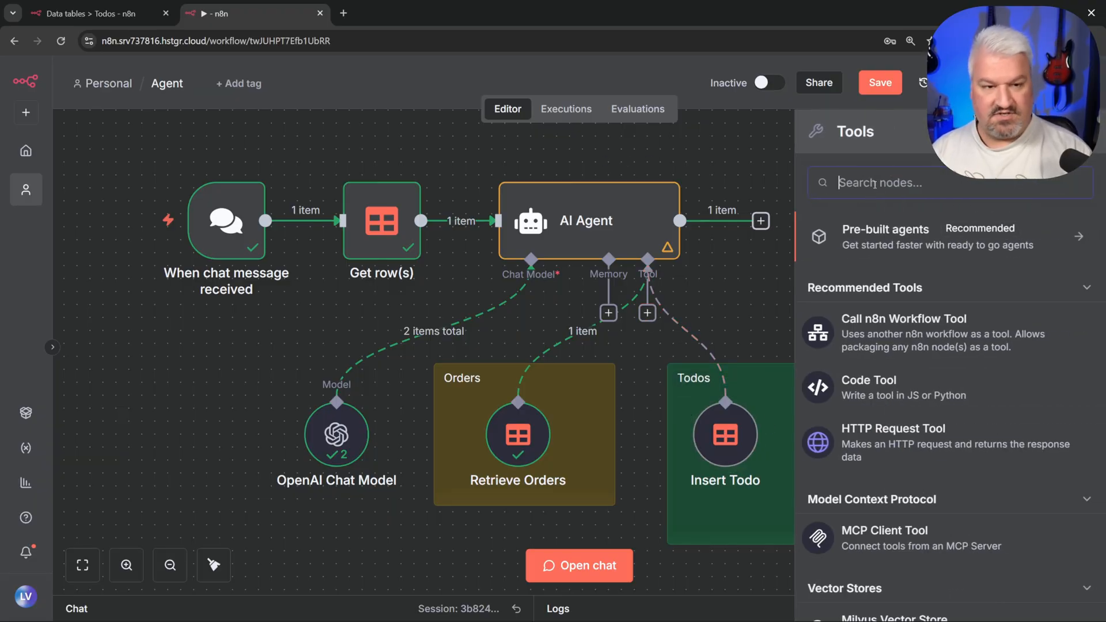
Step: Add a second Data table Tool that gets rows from Todos, with Return All model-decided
type("data")
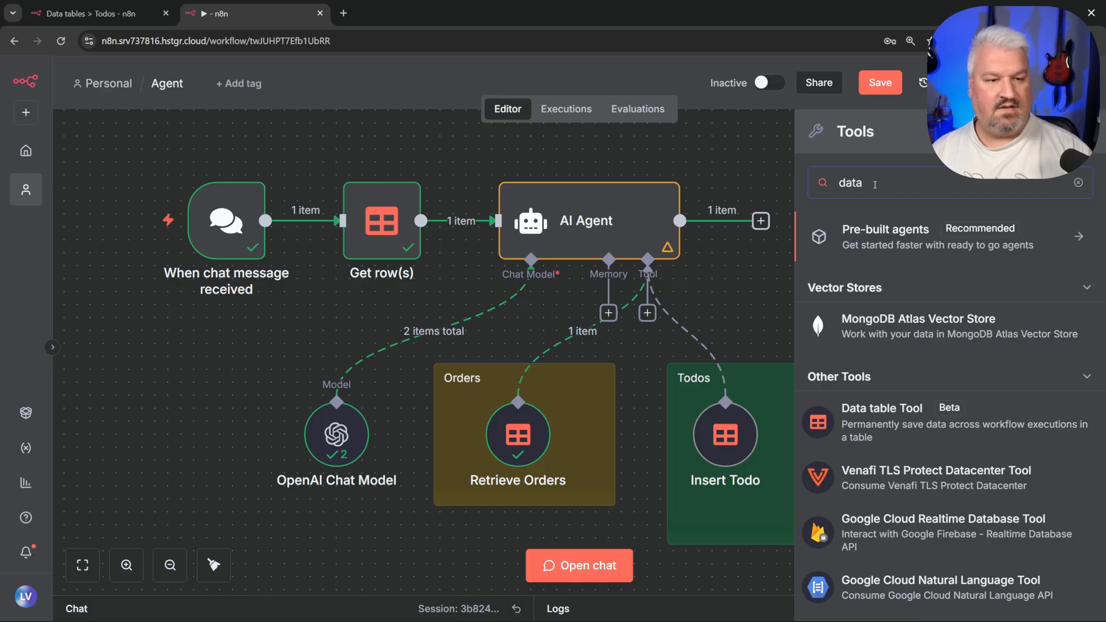
type(" ta")
key("Return")
left_click(483, 298)
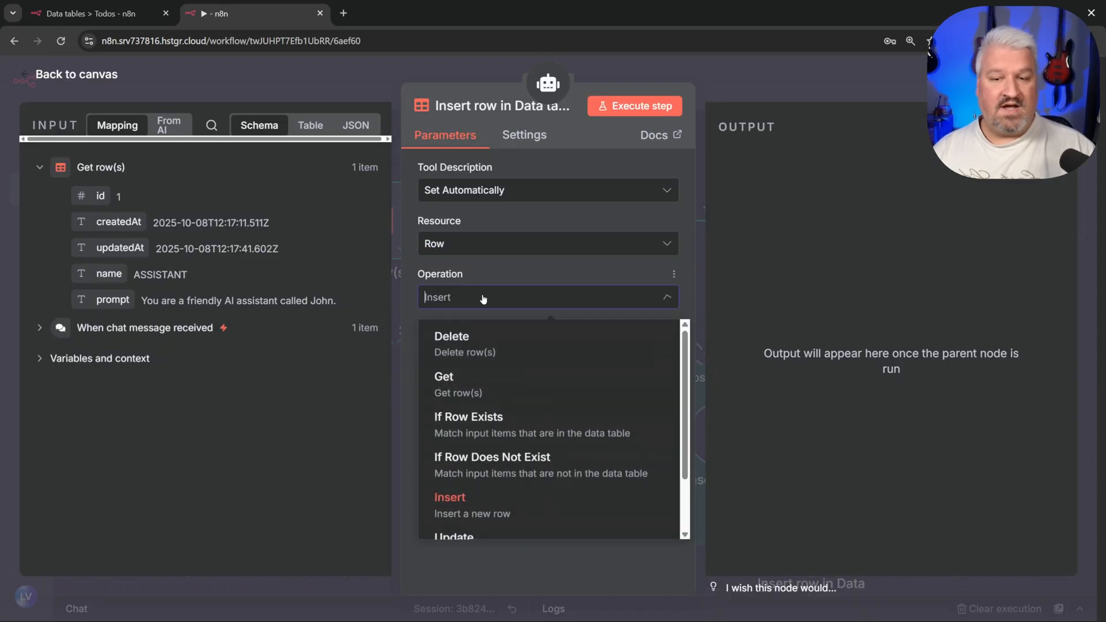
left_click(451, 387)
left_click(526, 349)
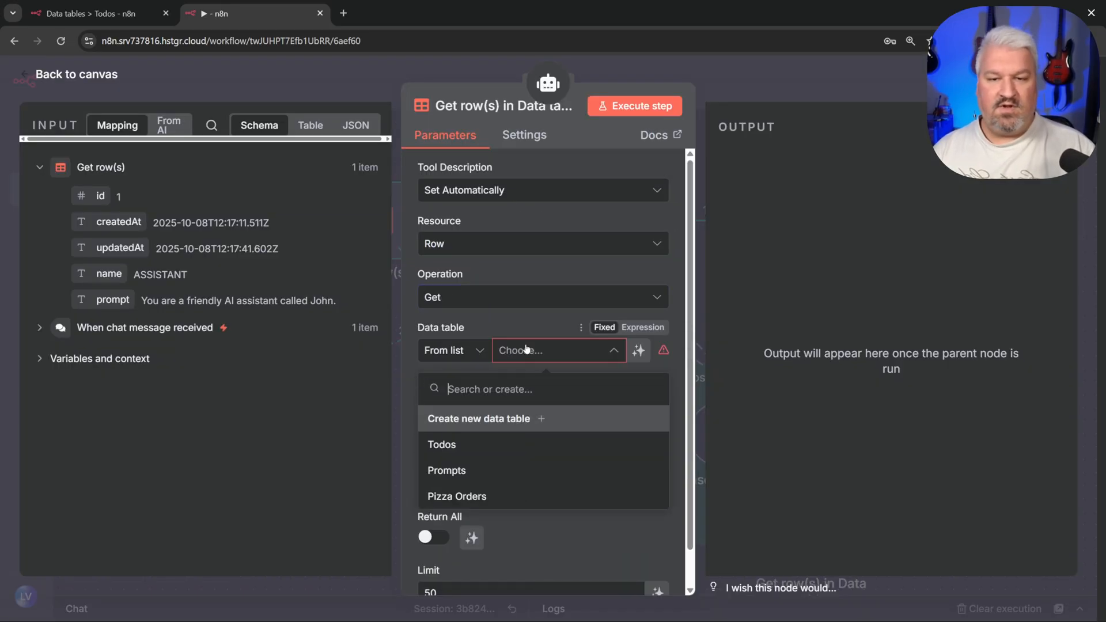
left_click(492, 444)
scroll(493, 398, "down", 1)
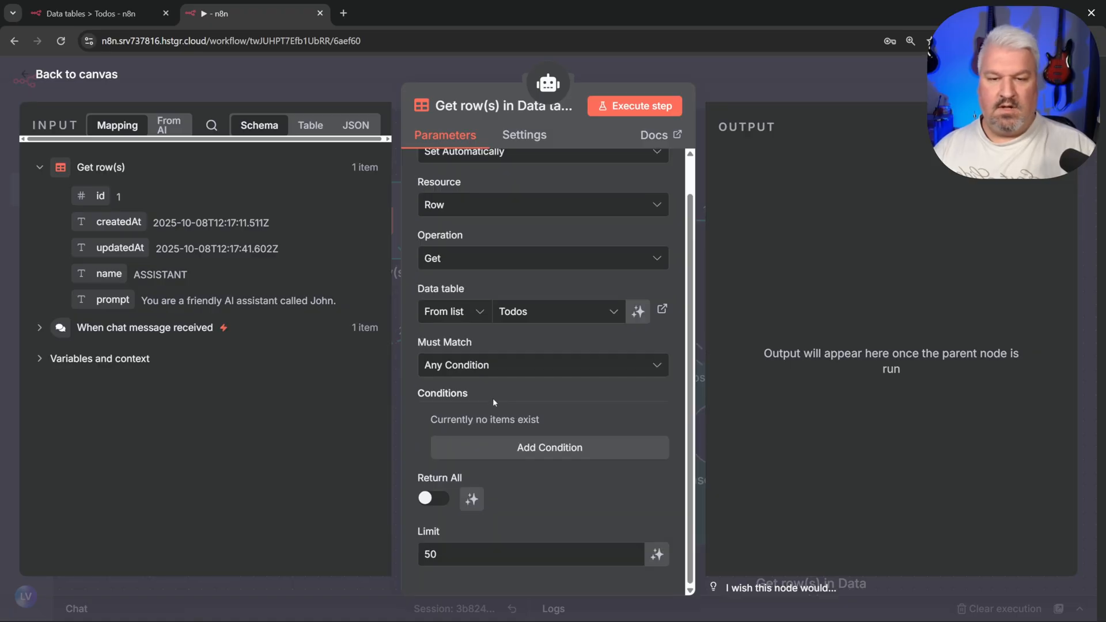
left_click(472, 499)
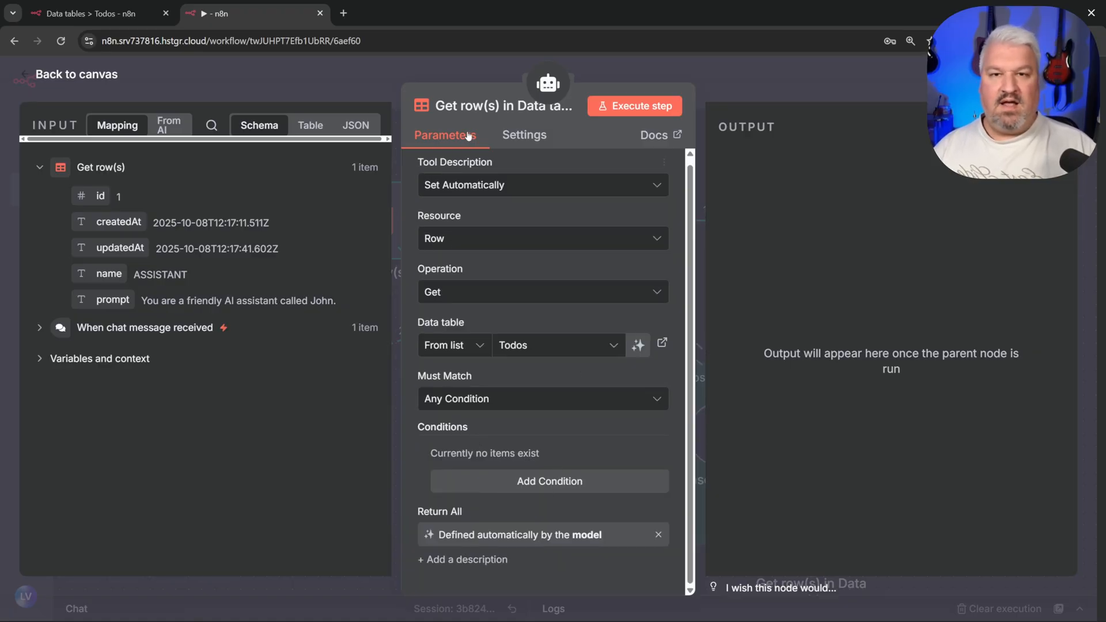
Step: Rename the new tool to 'Get Todos'
left_click(469, 103)
type("Get Todos")
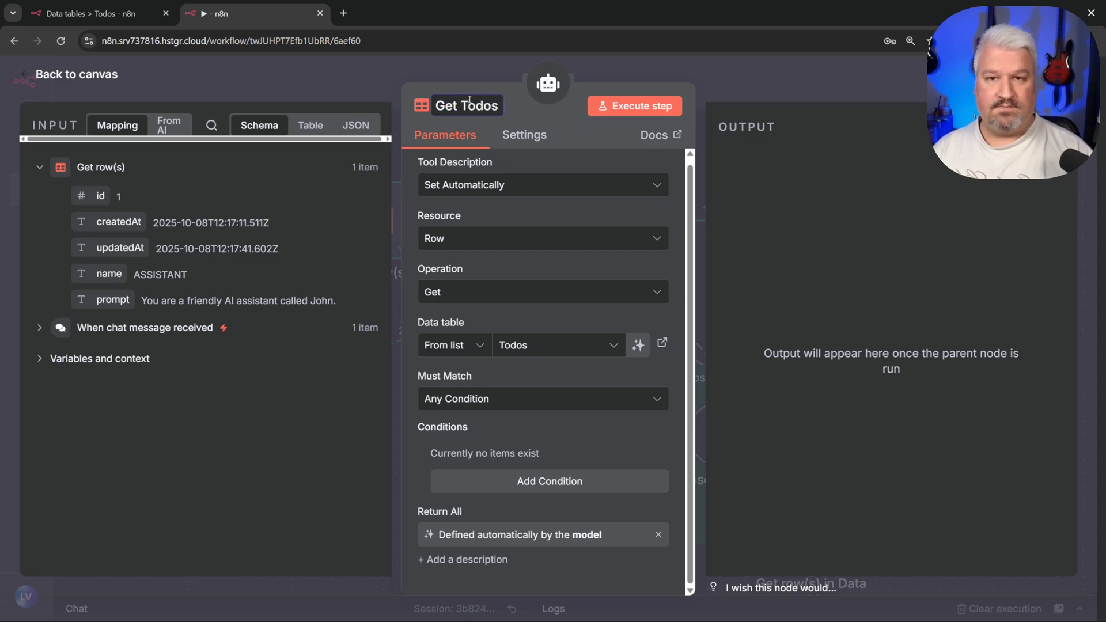
key("Return")
key("Escape")
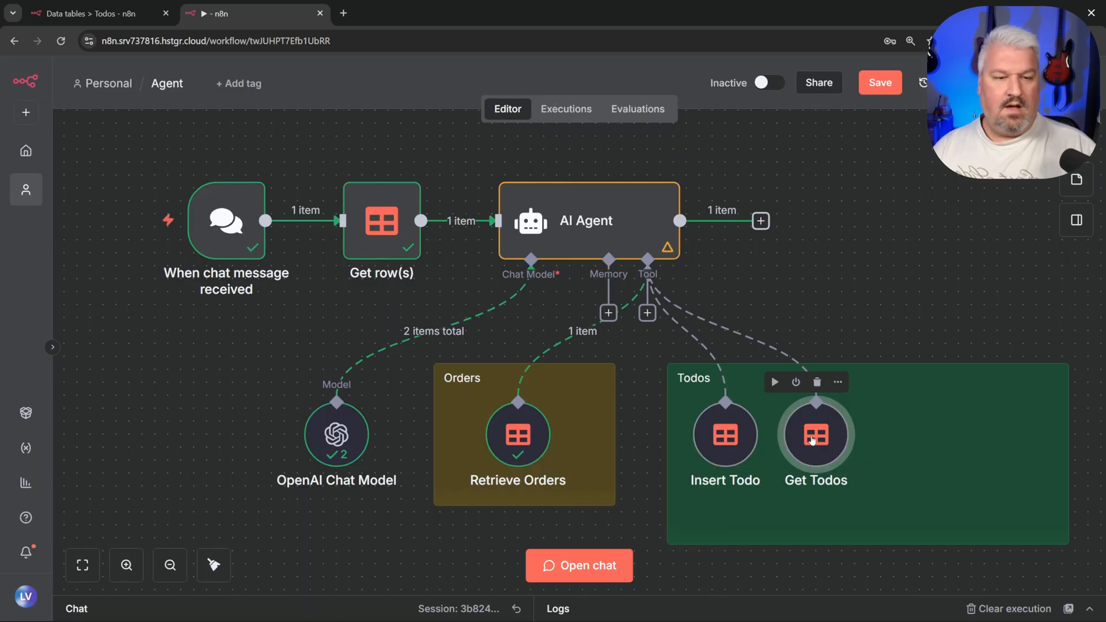
Step: Describe Insert Todo's status as 'Complete' or 'Incomplete' and category as title-based, e.g. food, groceries, entertainment
double_click(724, 433)
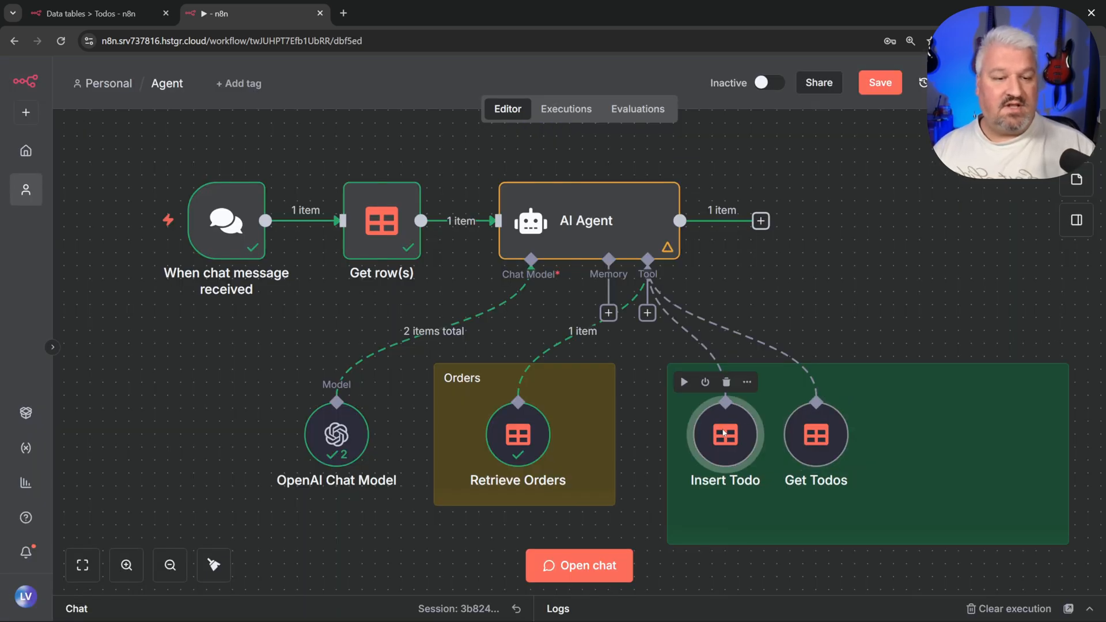
scroll(566, 304, "down", 3)
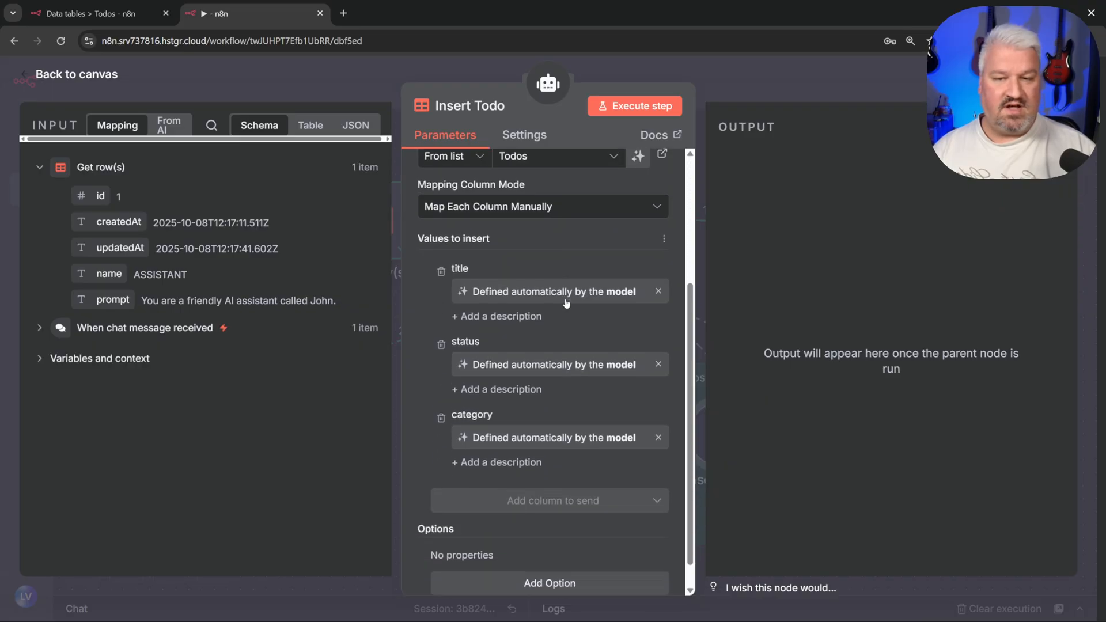
scroll(508, 324, "down", 1)
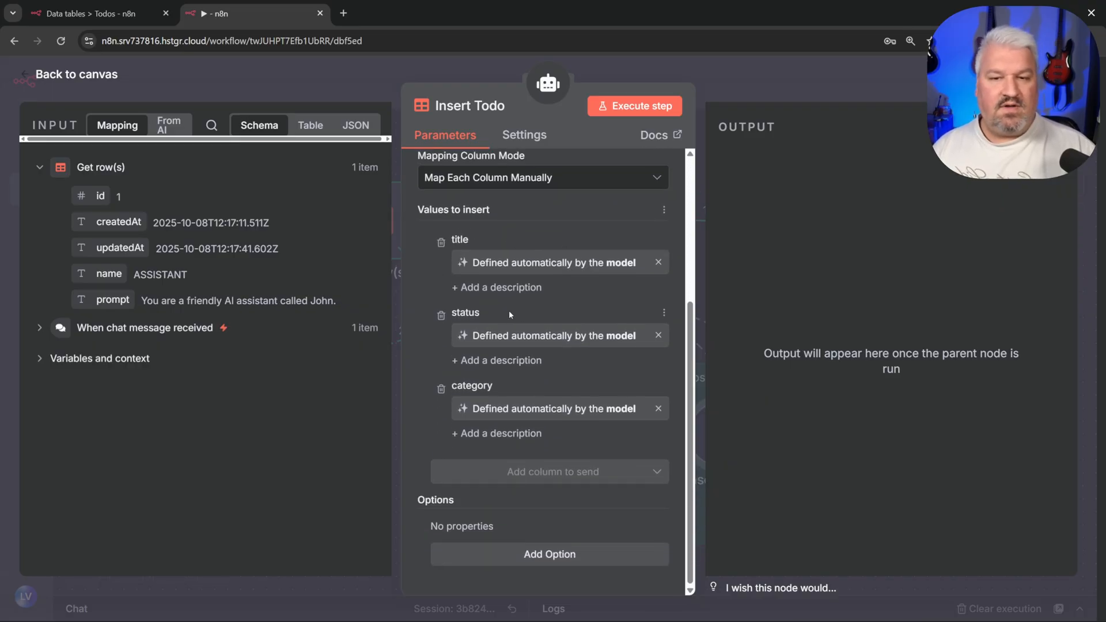
left_click(502, 361)
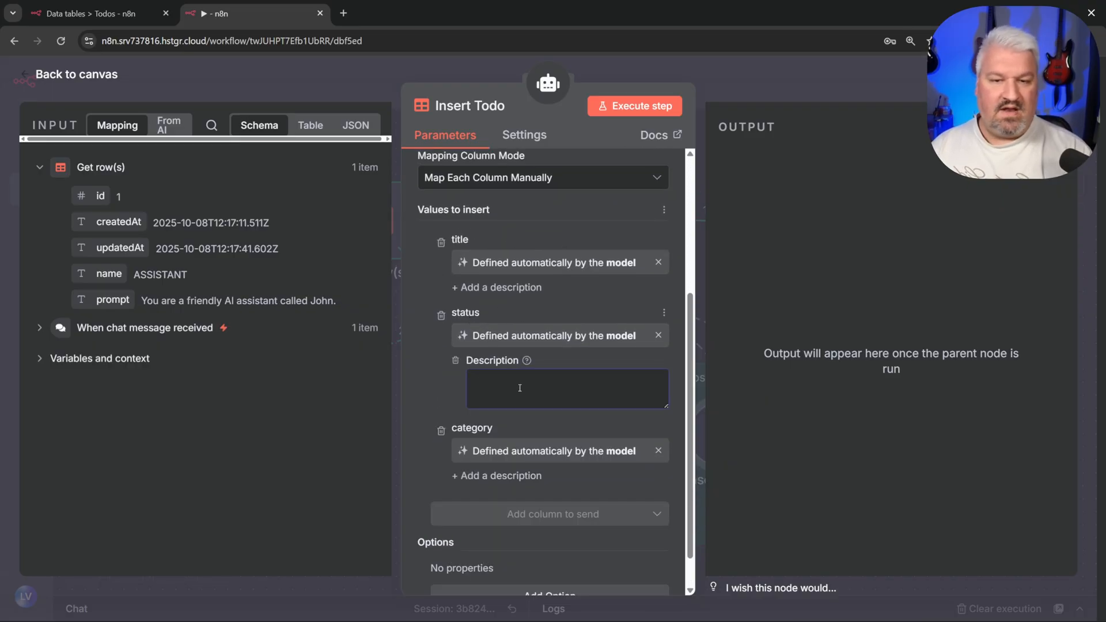
type("Sho")
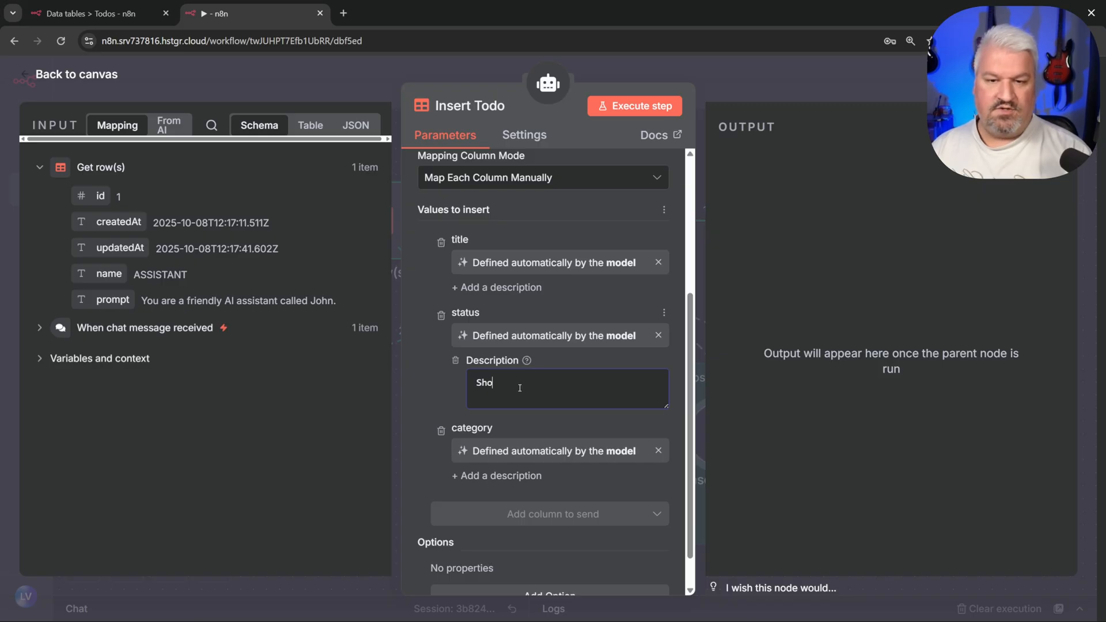
type("uld be either ")
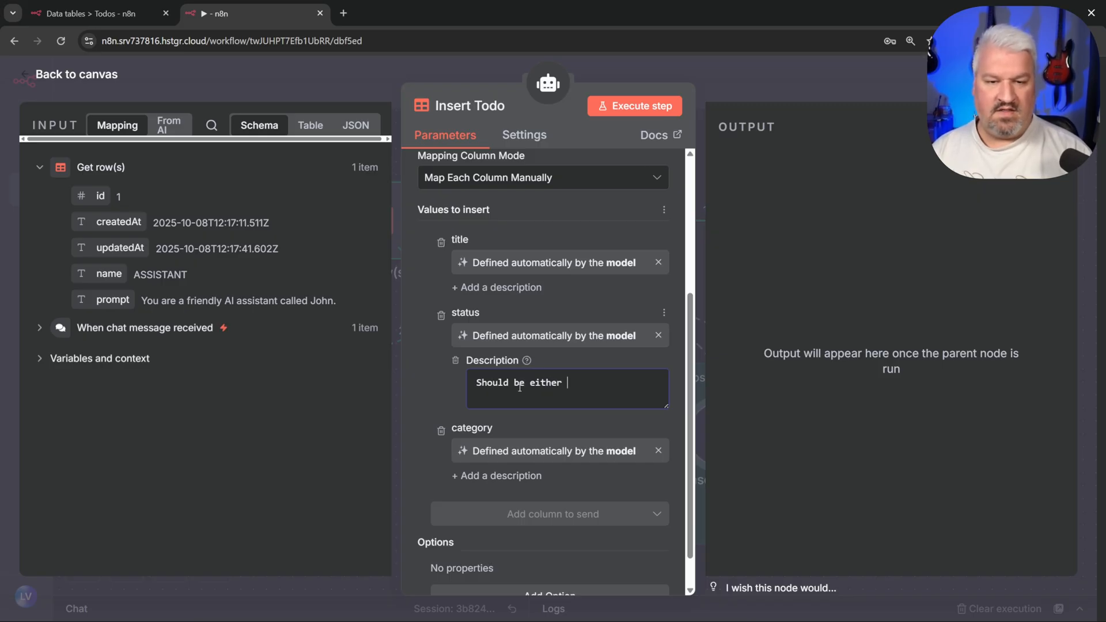
type("\"Complete\" or \"Incomplete")
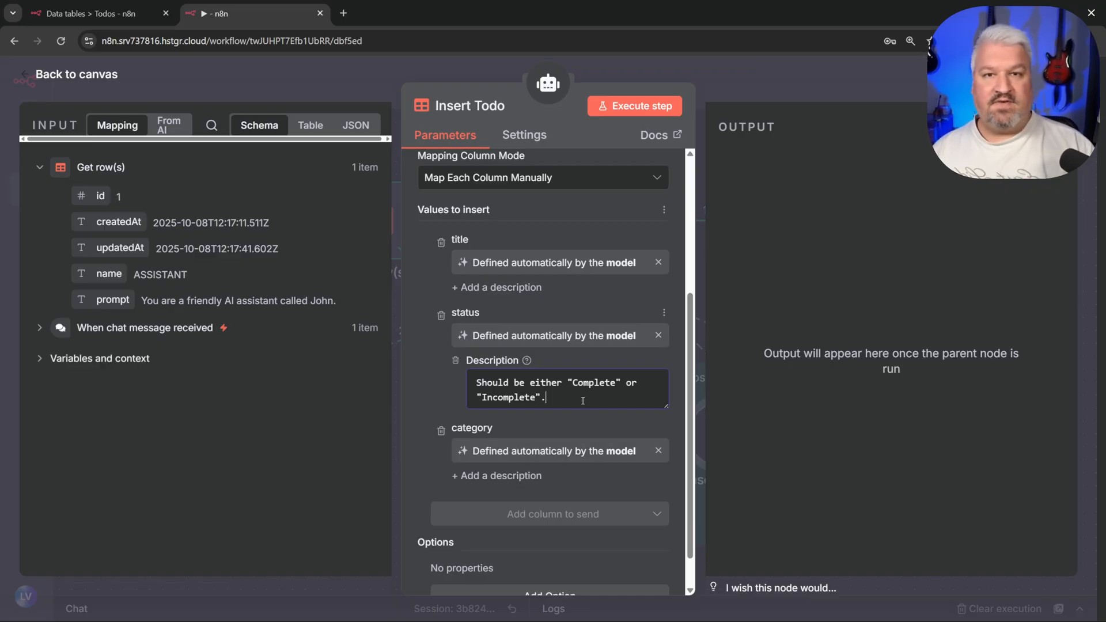
type("\".")
left_click(497, 473)
type("Categor")
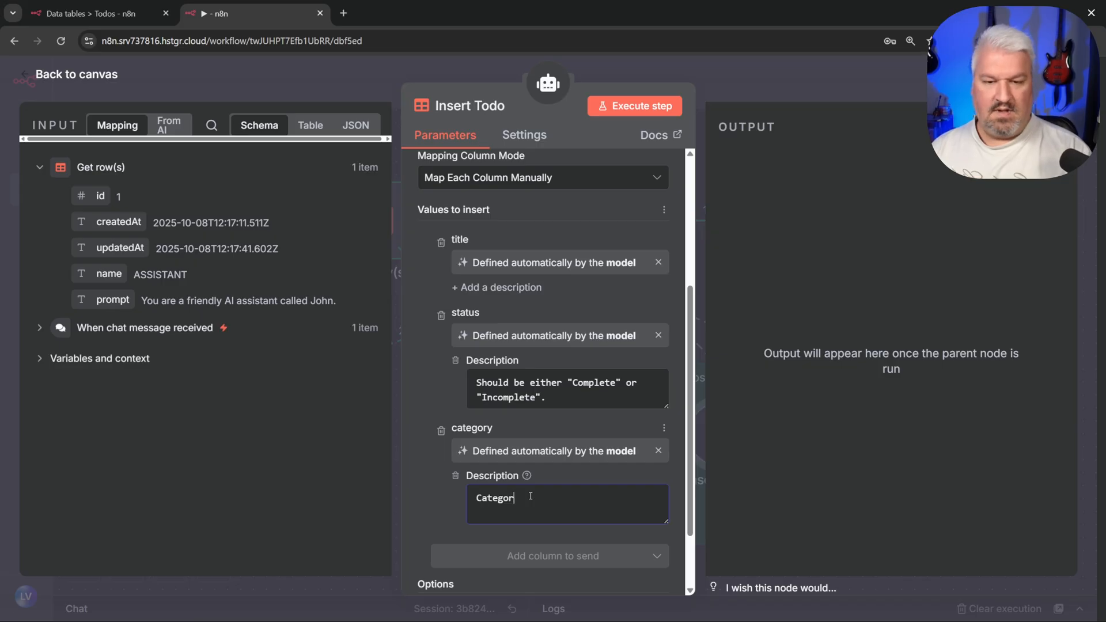
type("y based on the")
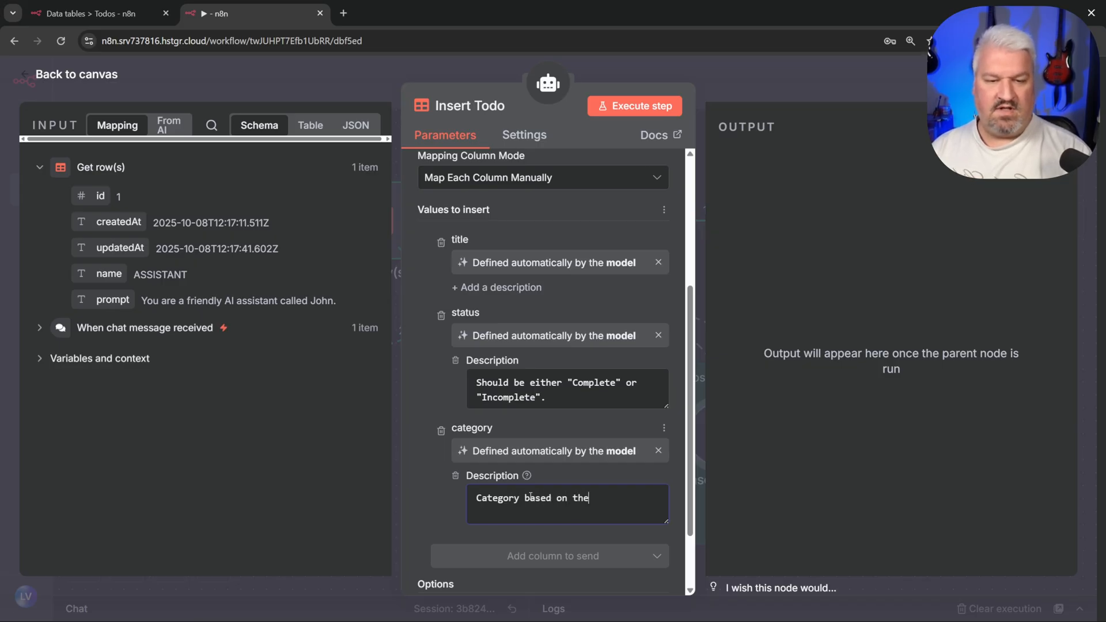
type(" title. Examp")
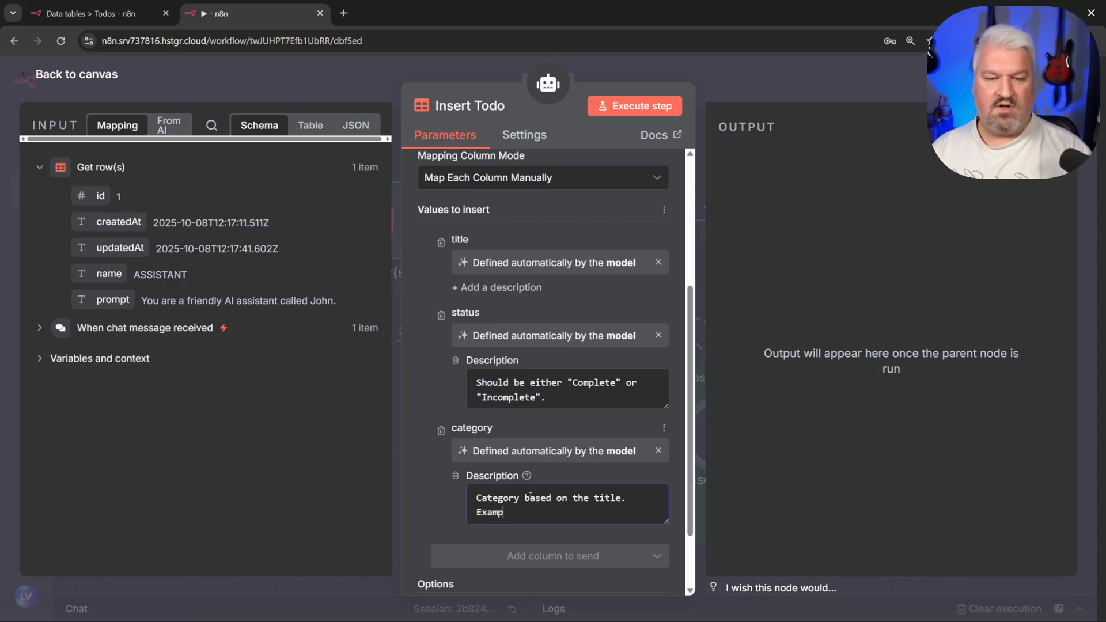
type("le. food, grocerie")
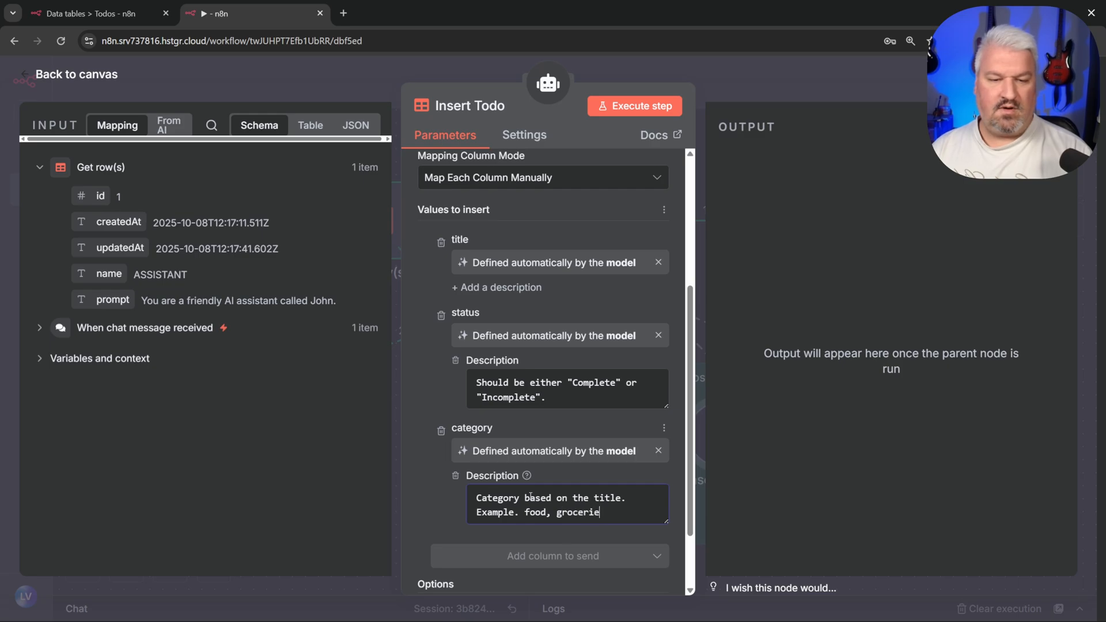
type("s, entertainment")
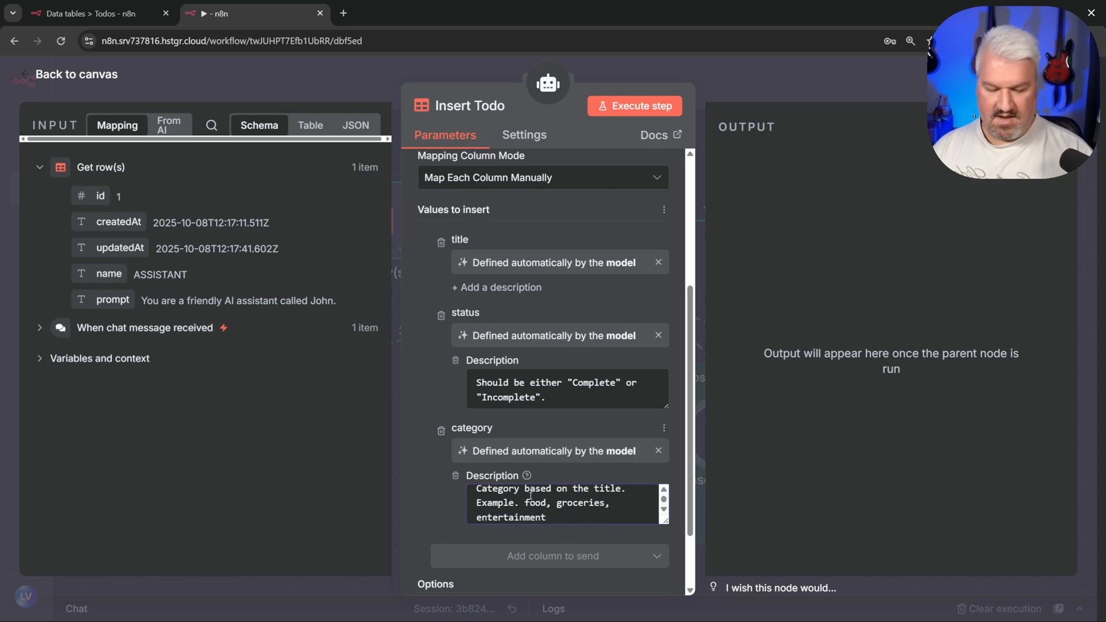
type(", etc.")
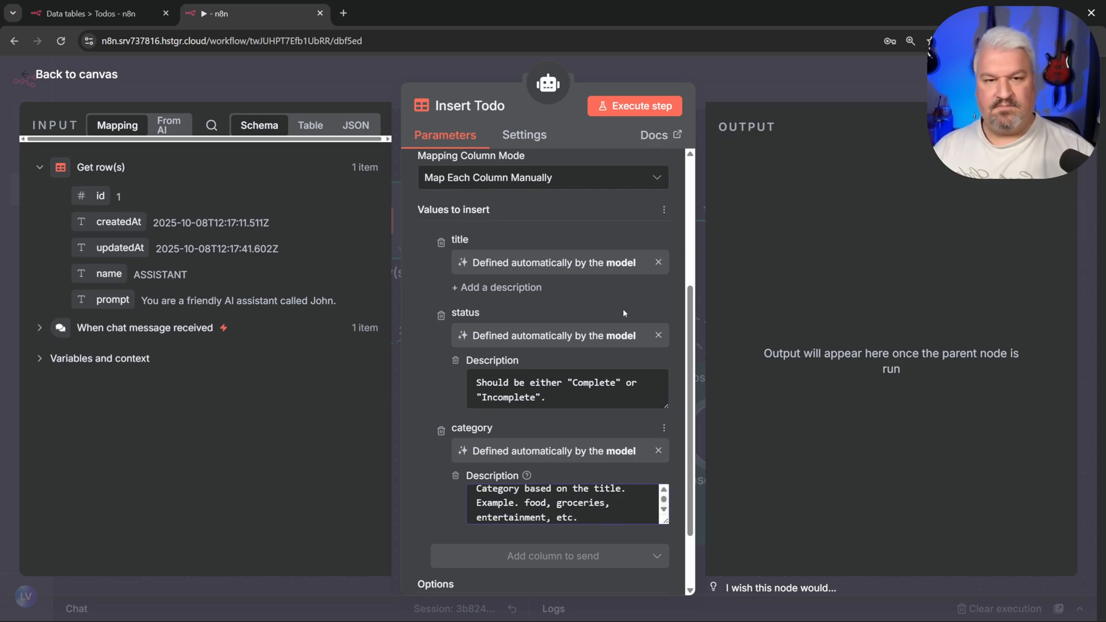
key("Escape")
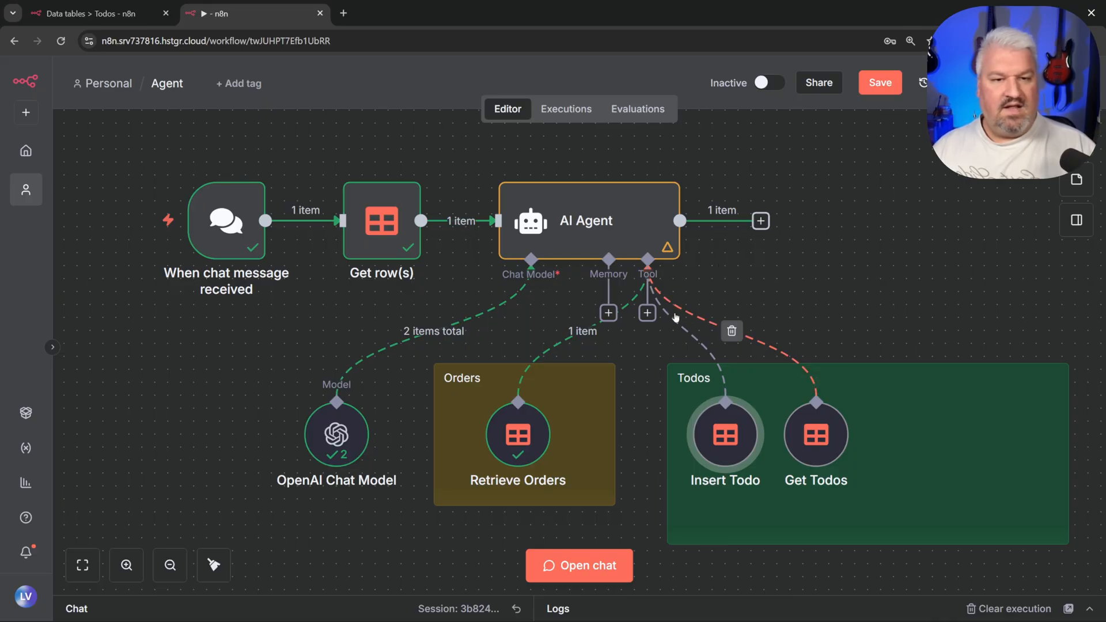
Step: Add a Data table Tool that updates Todos rows, with the model filling title, status and category
left_click(648, 313)
type("data")
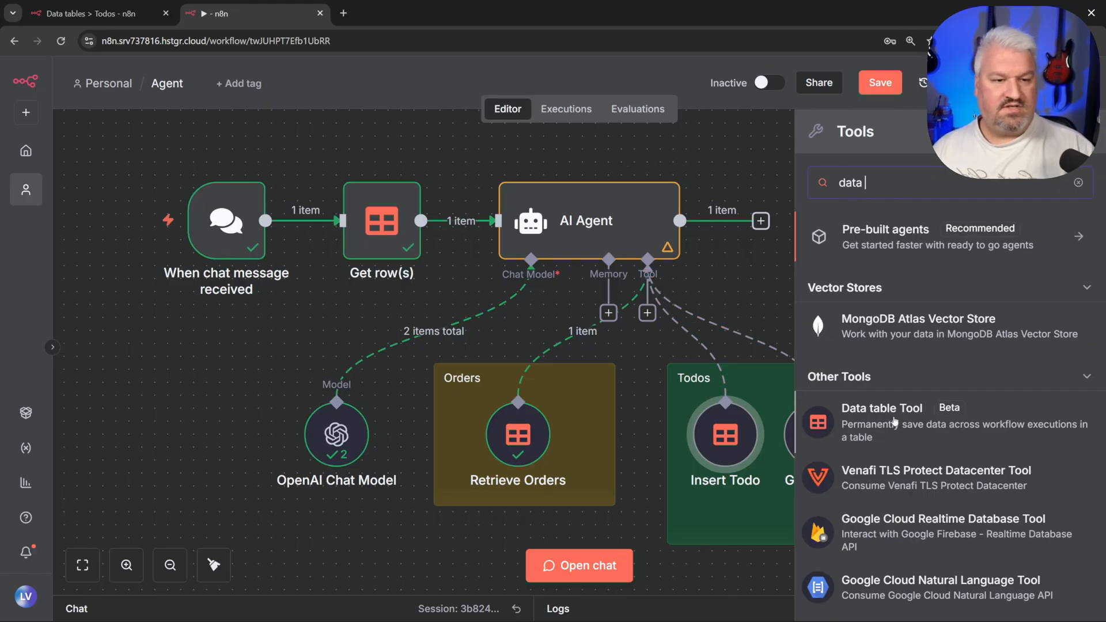
left_click(892, 422)
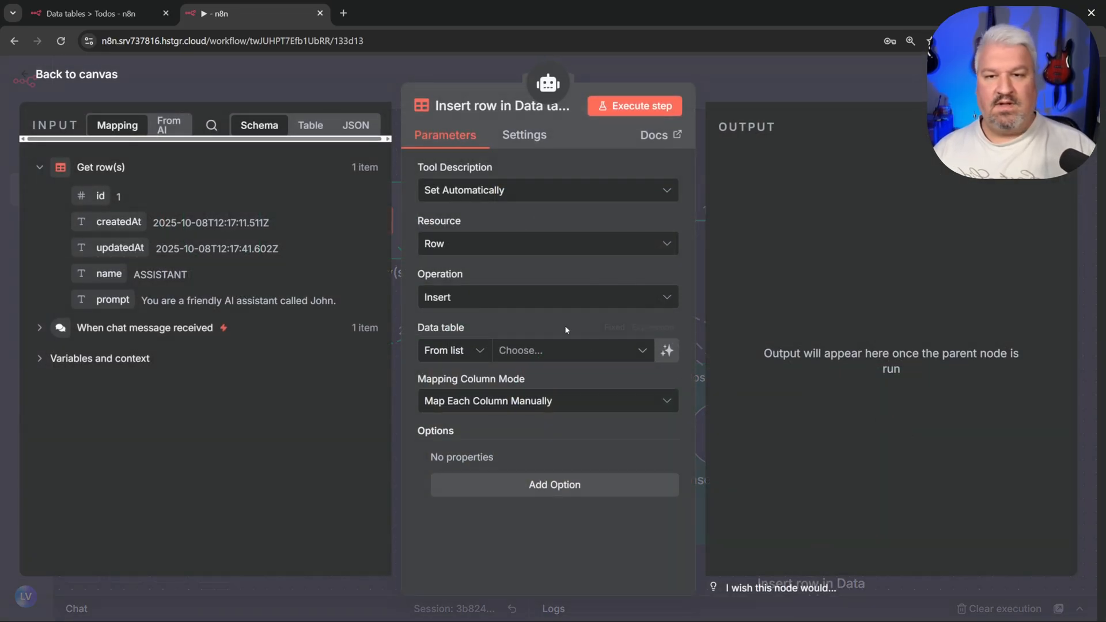
left_click(488, 306)
scroll(495, 346, "down", 2)
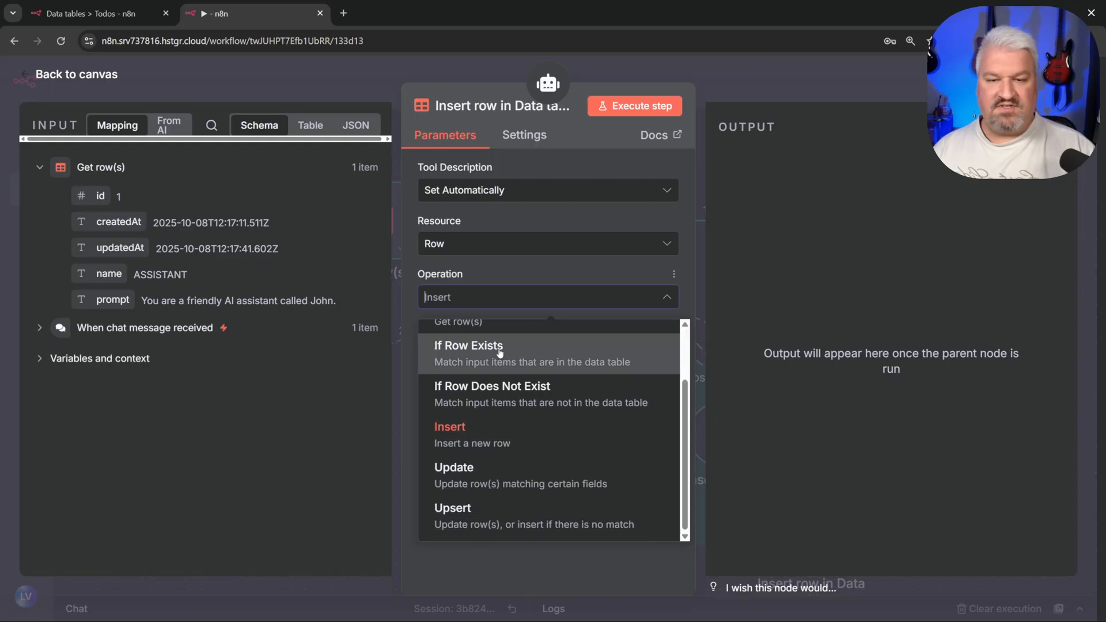
left_click(461, 476)
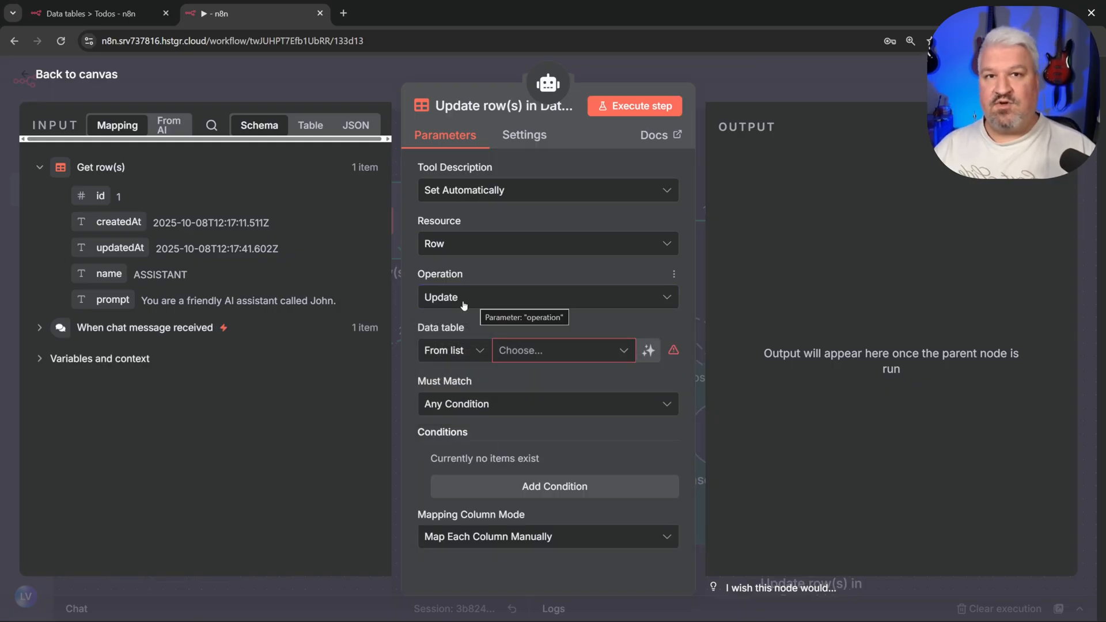
left_click(555, 350)
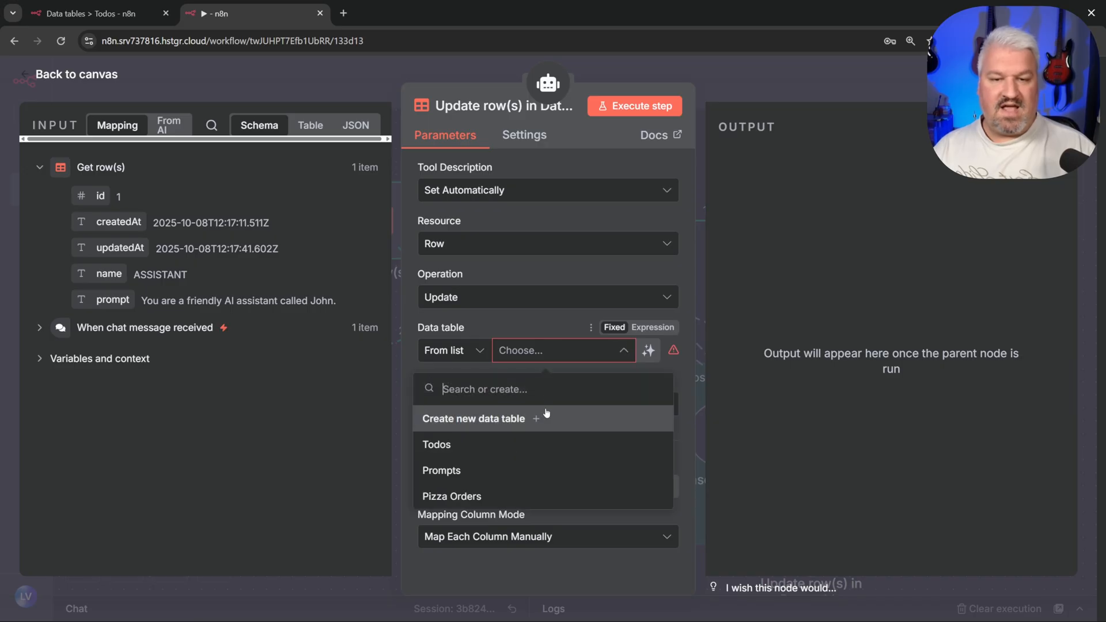
left_click(439, 451)
scroll(544, 375, "down", 4)
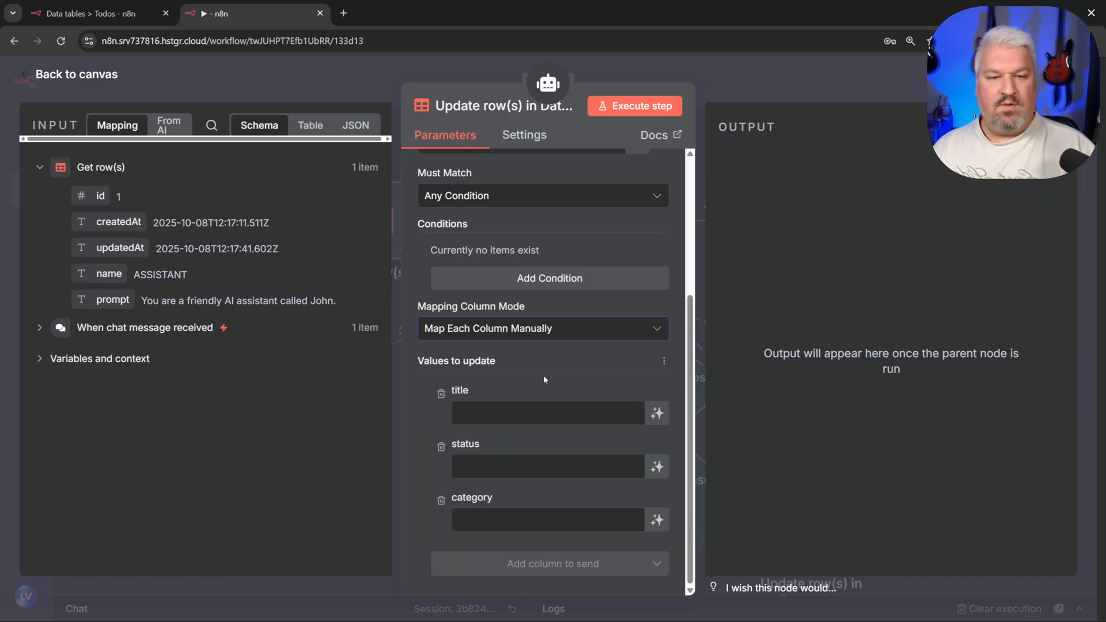
left_click(662, 416)
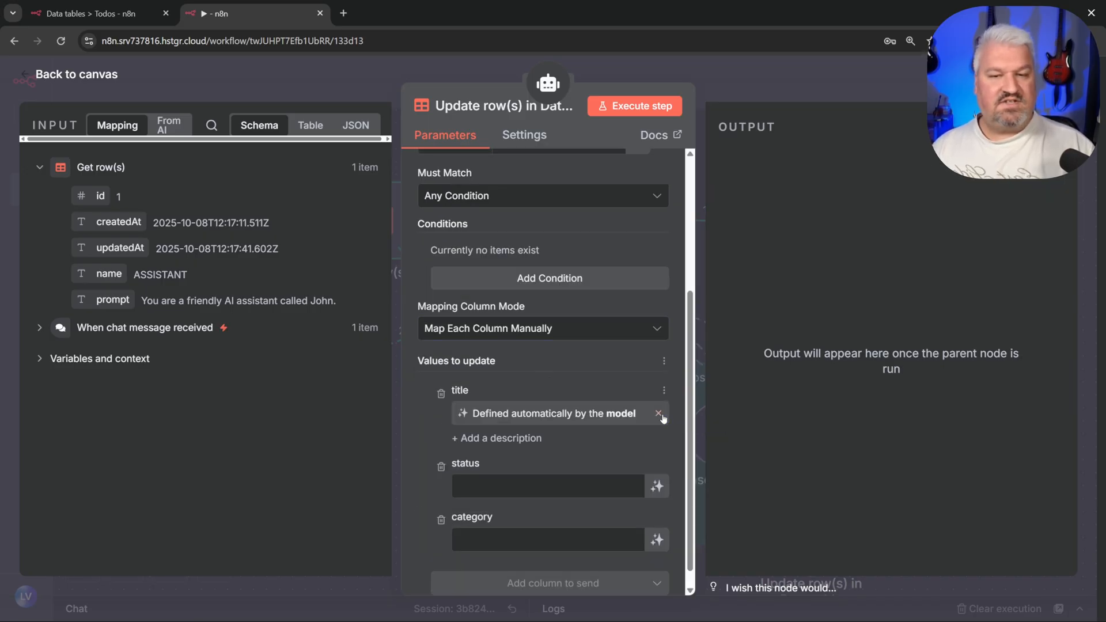
left_click(656, 486)
left_click(658, 559)
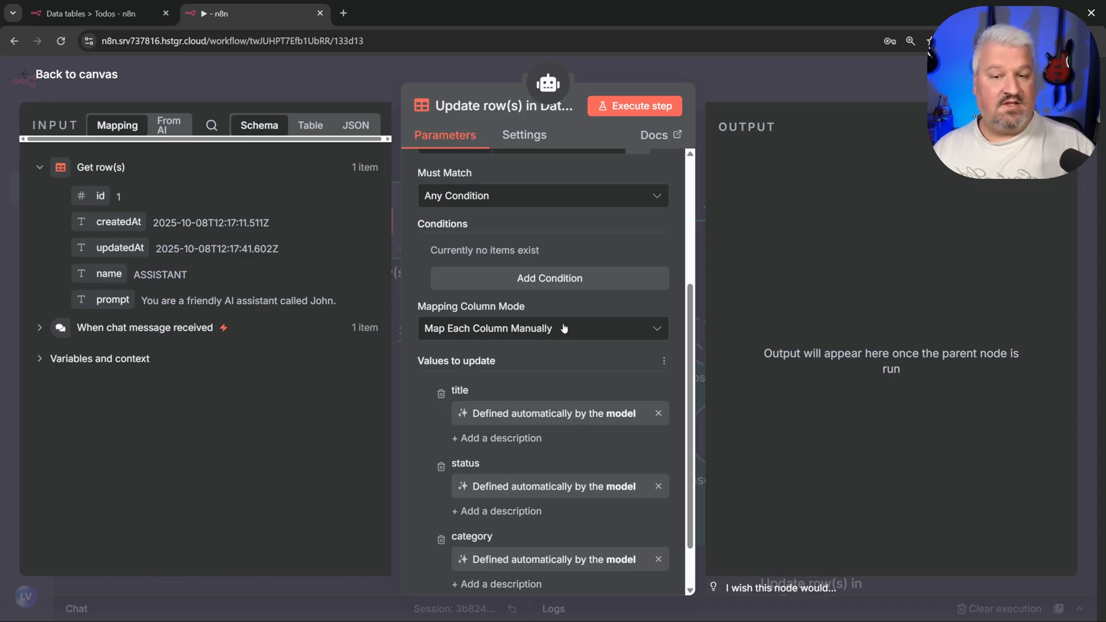
Step: Align the update tool inside the Todos note, shrink the note to fit, and rename the tool
left_click(85, 78)
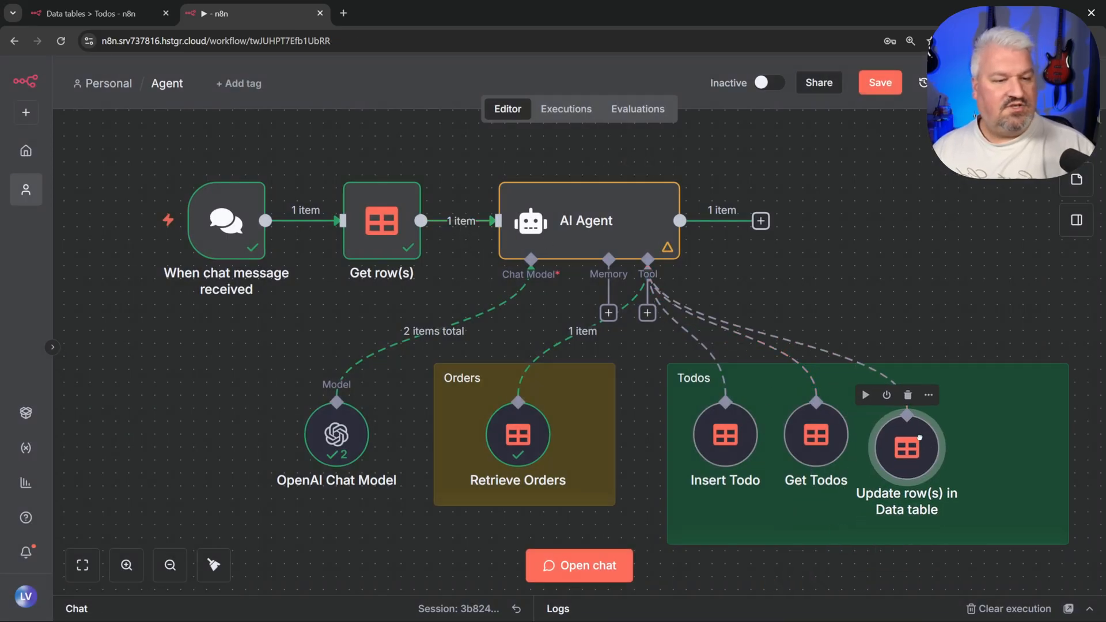
left_click_drag(920, 437, 918, 426)
left_click_drag(1067, 444, 990, 444)
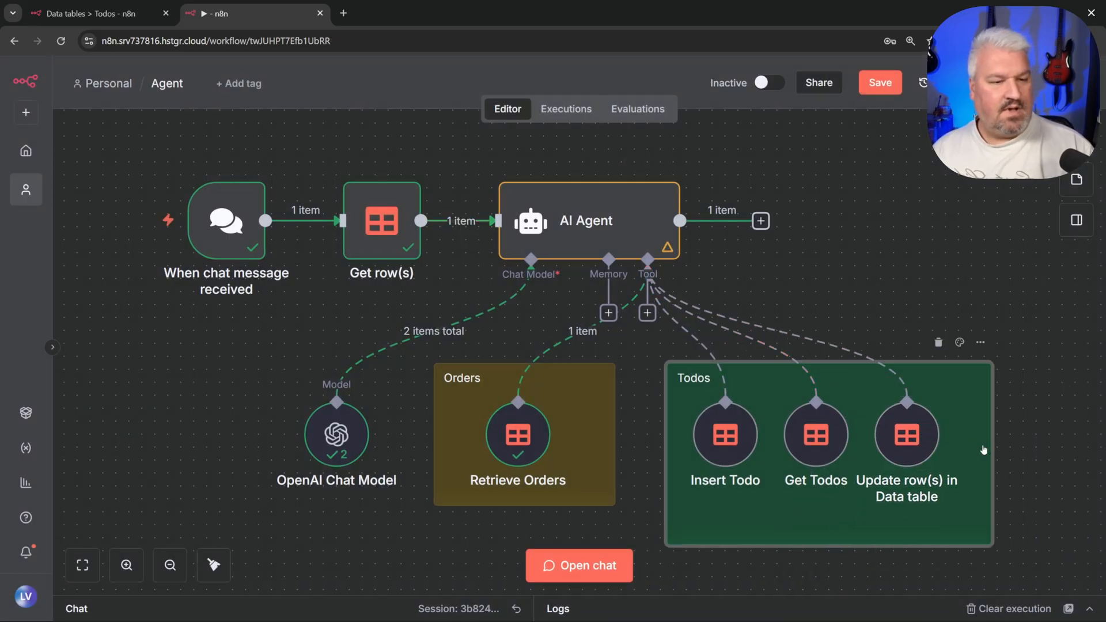
right_click(910, 434)
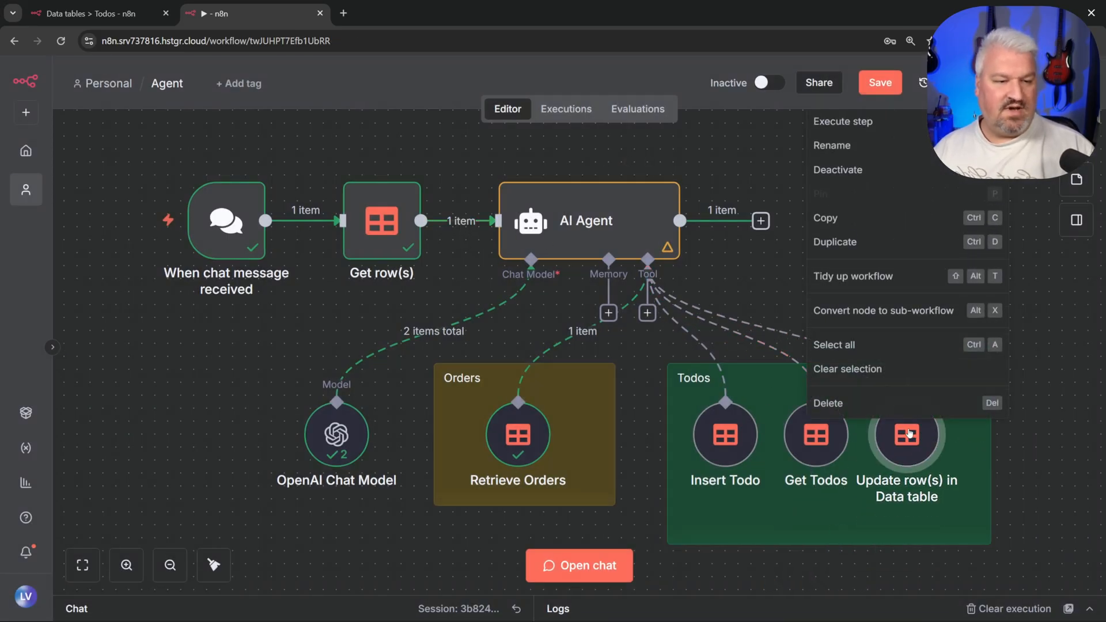
left_click(829, 145)
Step: Name the tool 'Update Todo', save, and ask the agent to add Buy Bread, checking the Todos table
type("Update Todos")
key("ctrl+s")
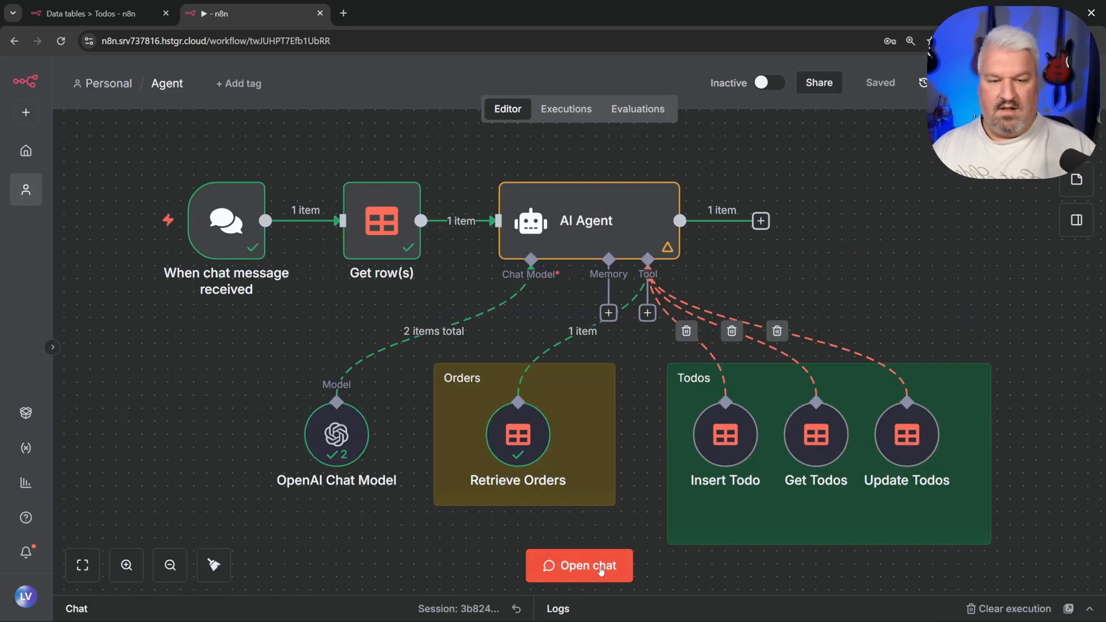
left_click(579, 565)
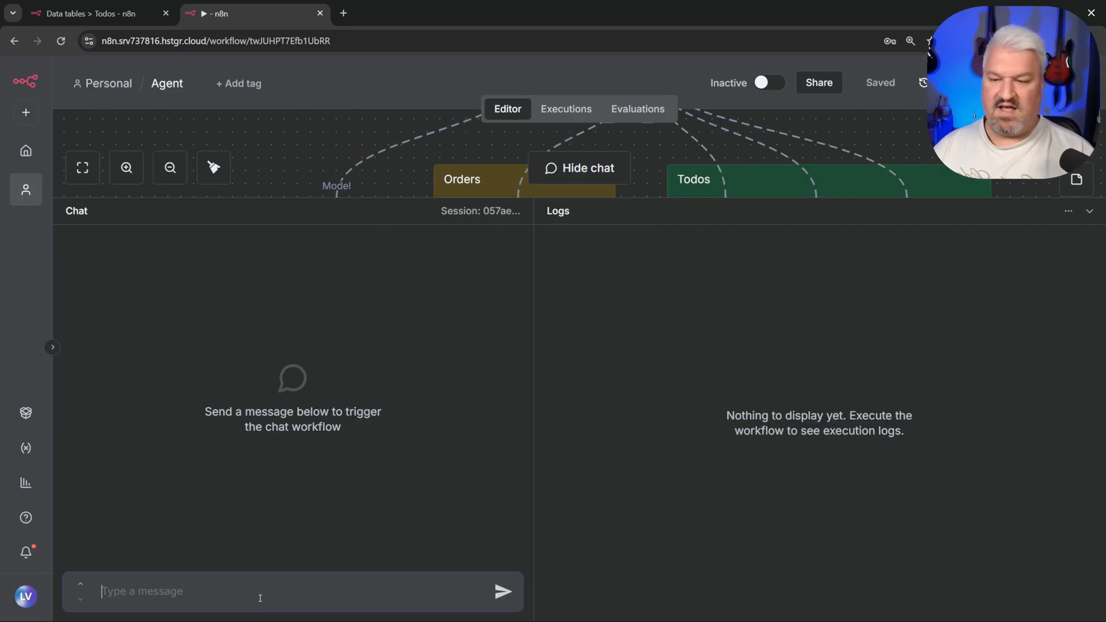
key("ctrl+super")
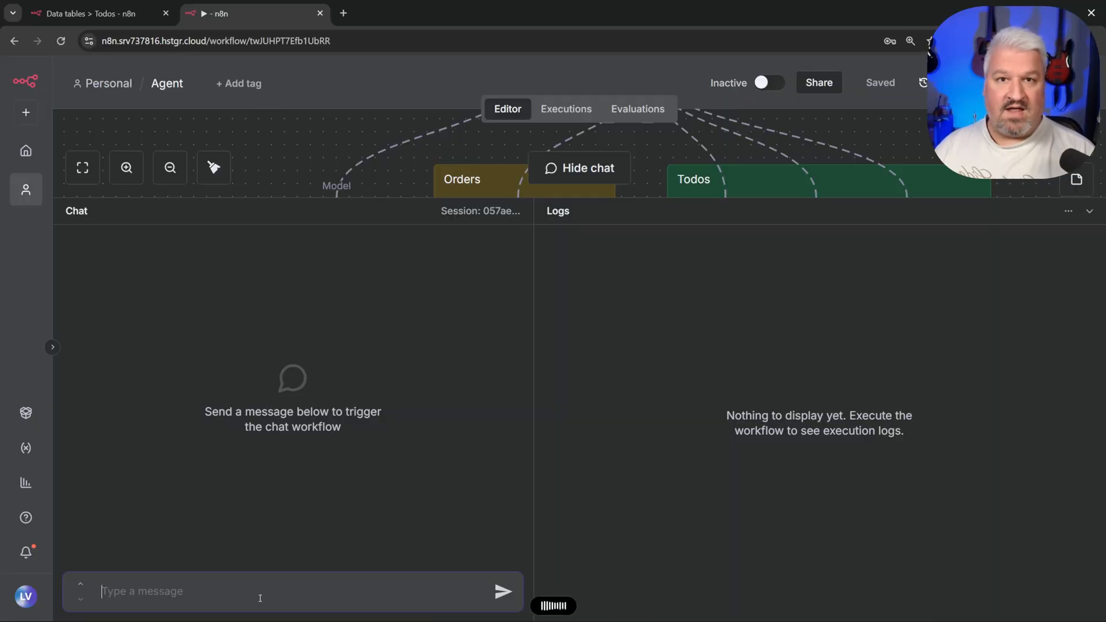
key("Return")
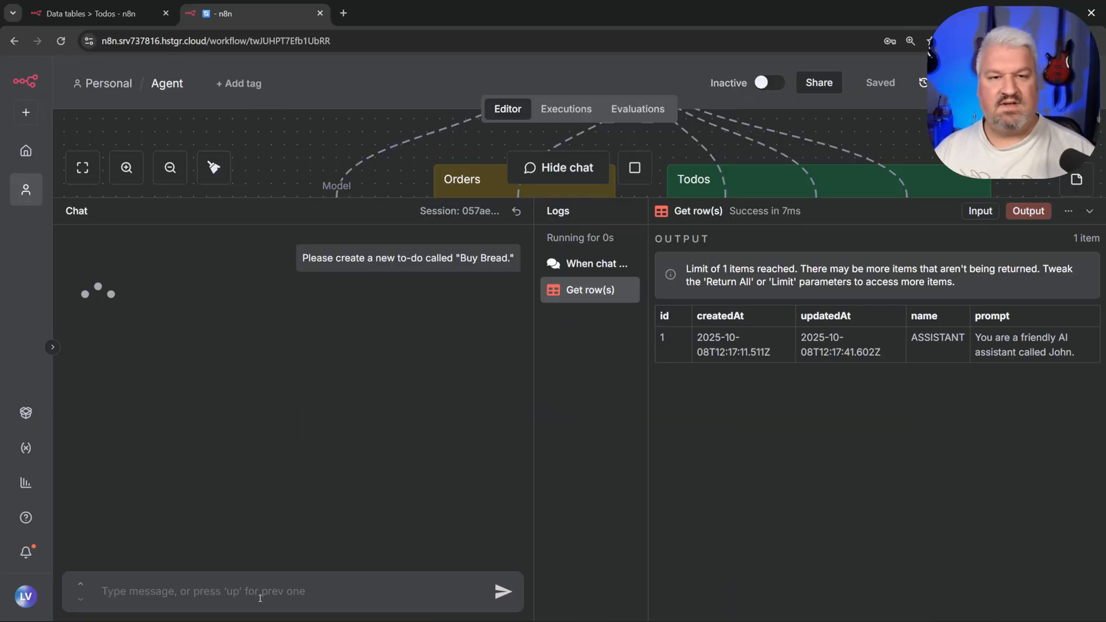
left_click_drag(778, 198, 778, 481)
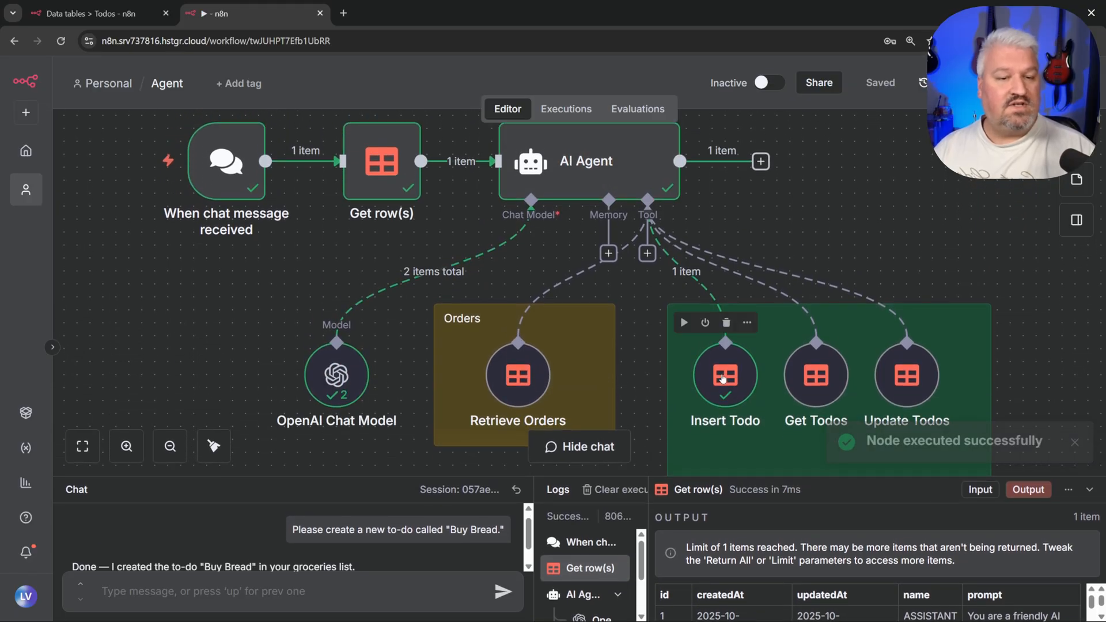
left_click_drag(688, 477, 691, 197)
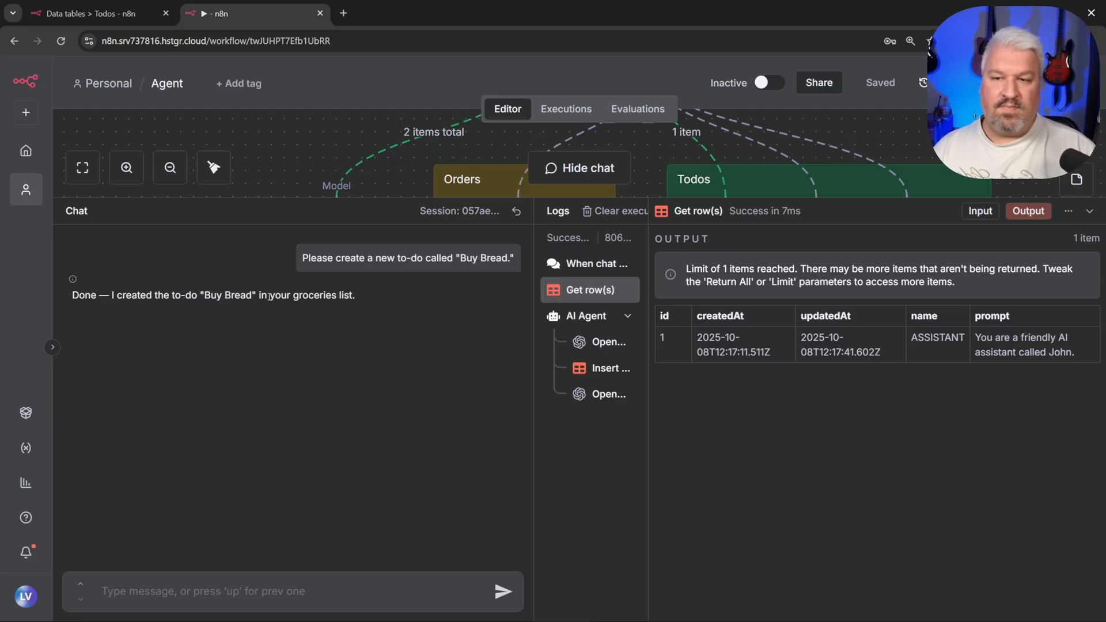
key("ctrl+1")
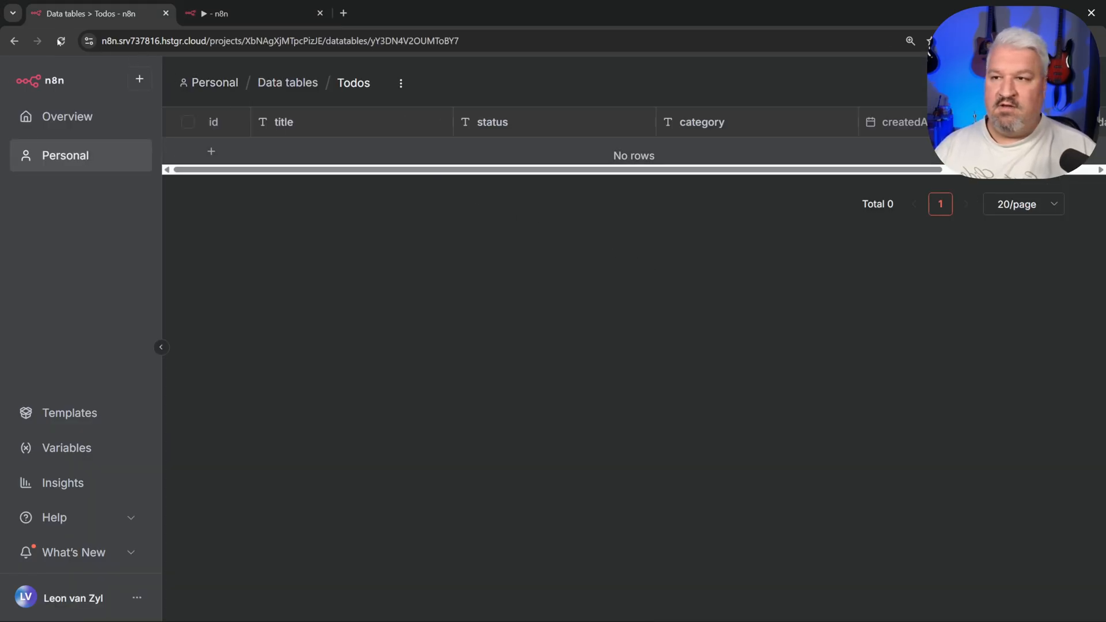
key("ctrl+r")
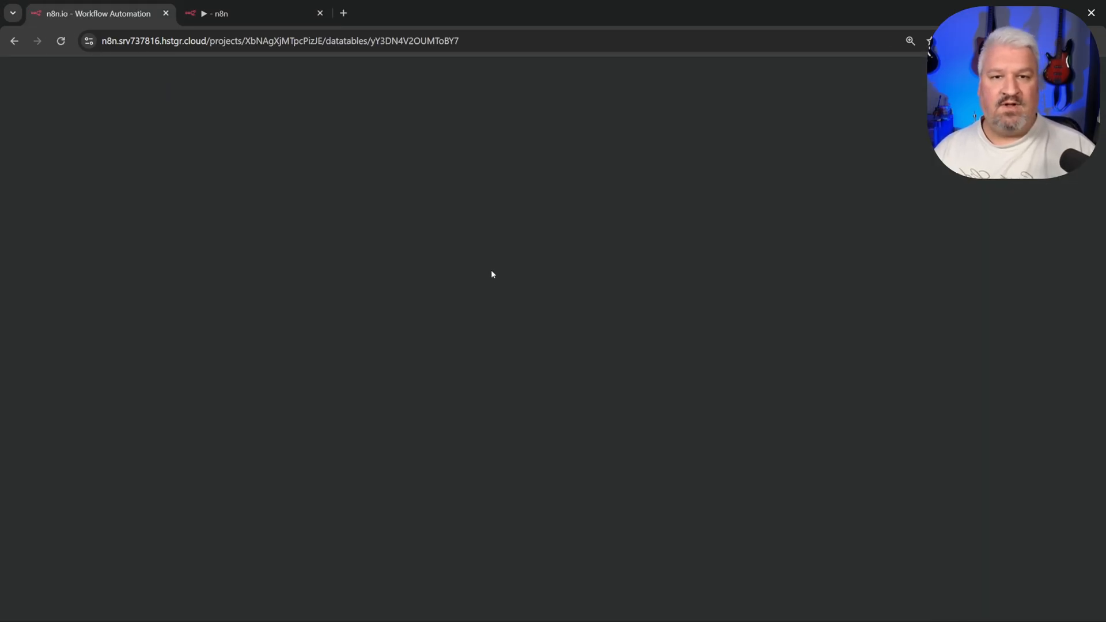
key("ctrl+2")
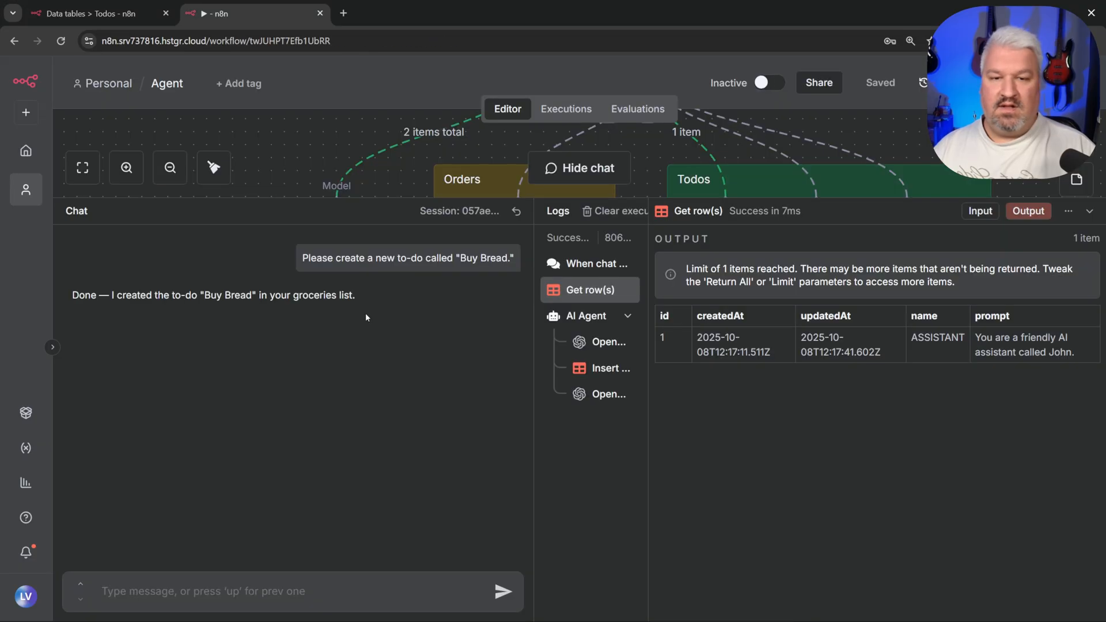
Step: Ask the agent to add Buy dog food and Call mom, then reload the Todos table
key("ctrl+super")
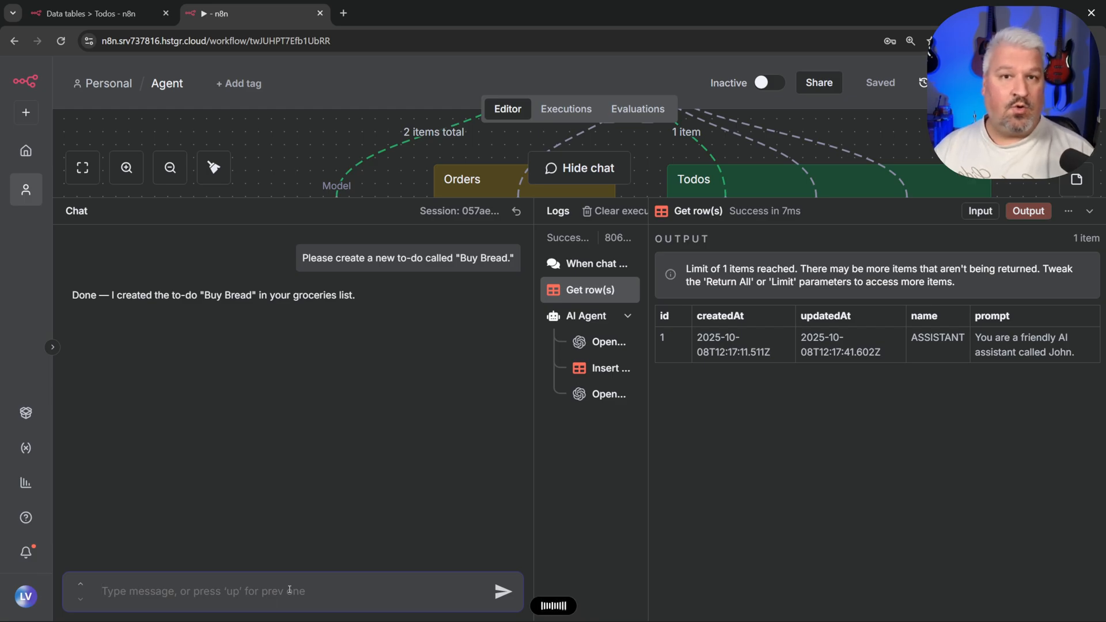
key("Return")
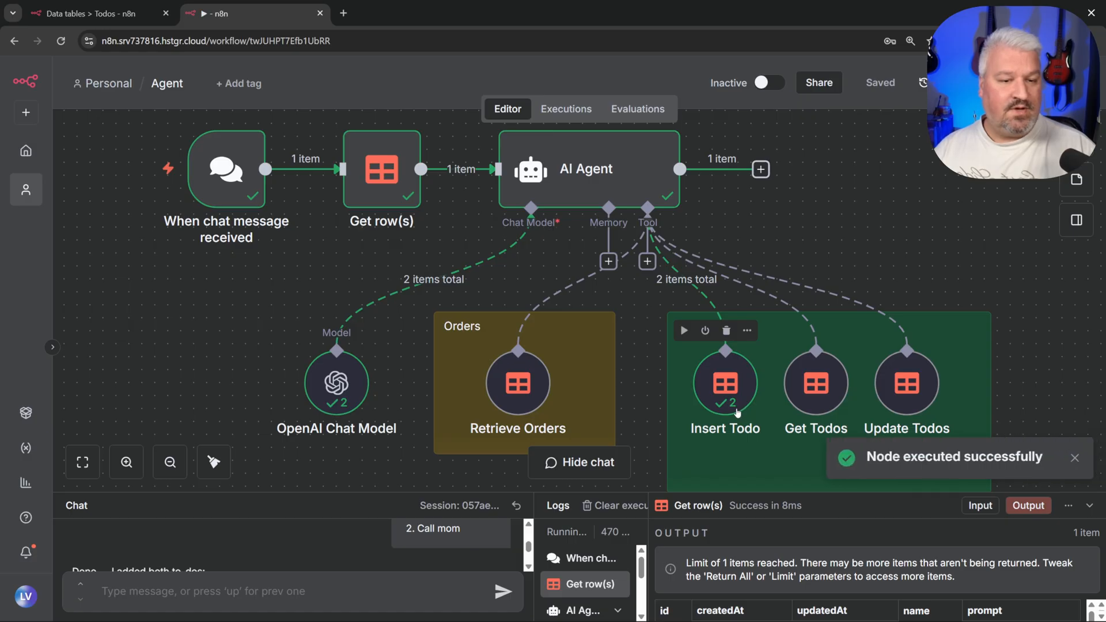
left_click_drag(629, 492, 642, 199)
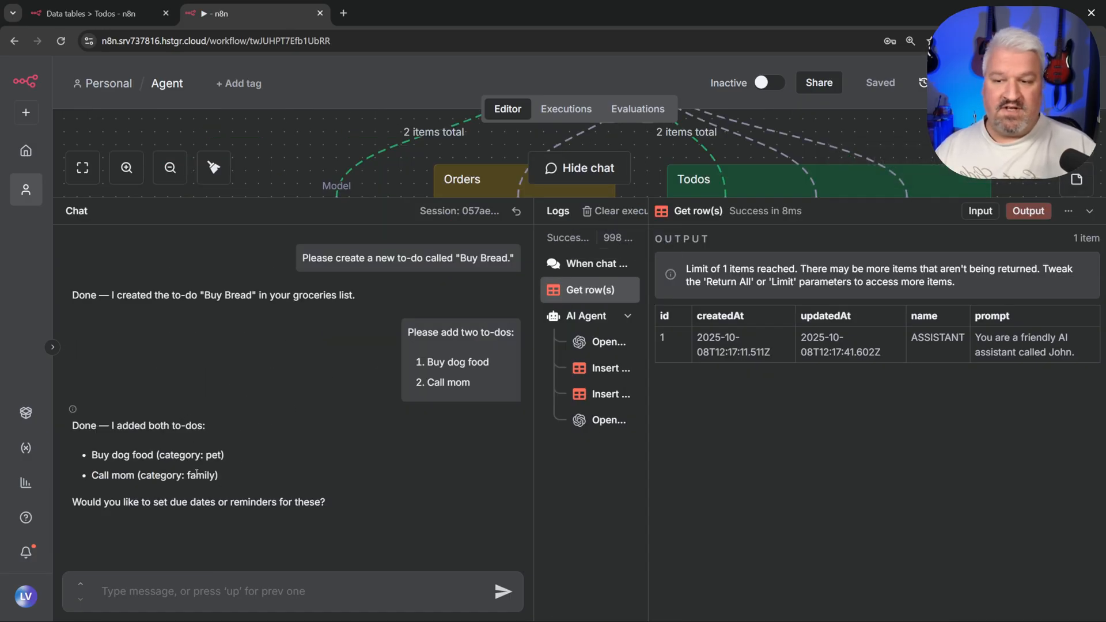
left_click(85, 13)
left_click(60, 41)
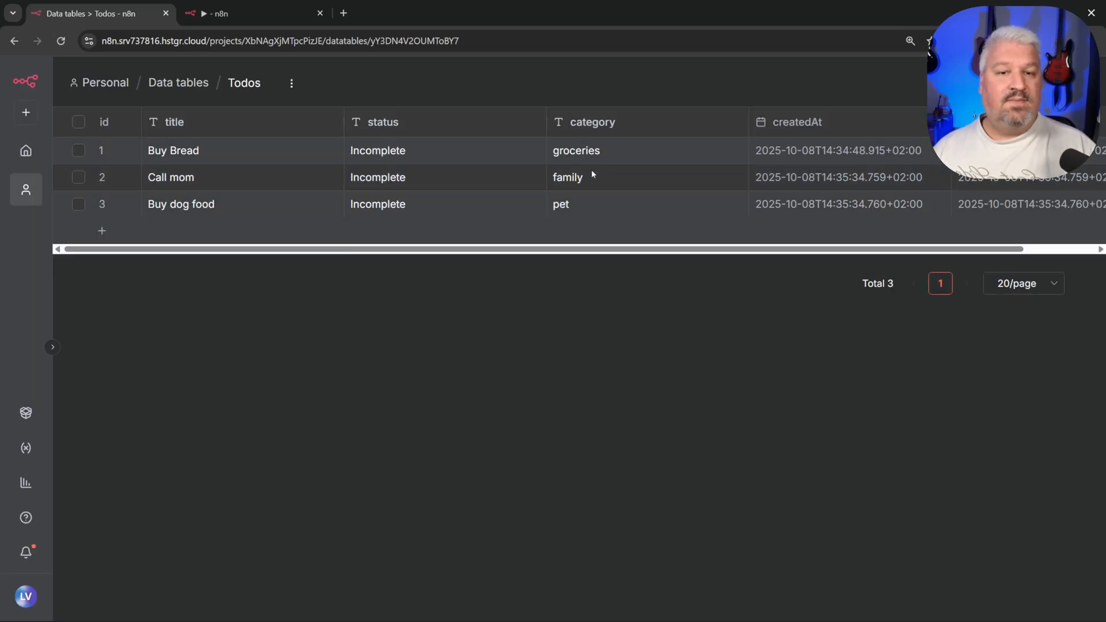
Step: Ask the agent in chat to list all my to-dos
left_click(270, 7)
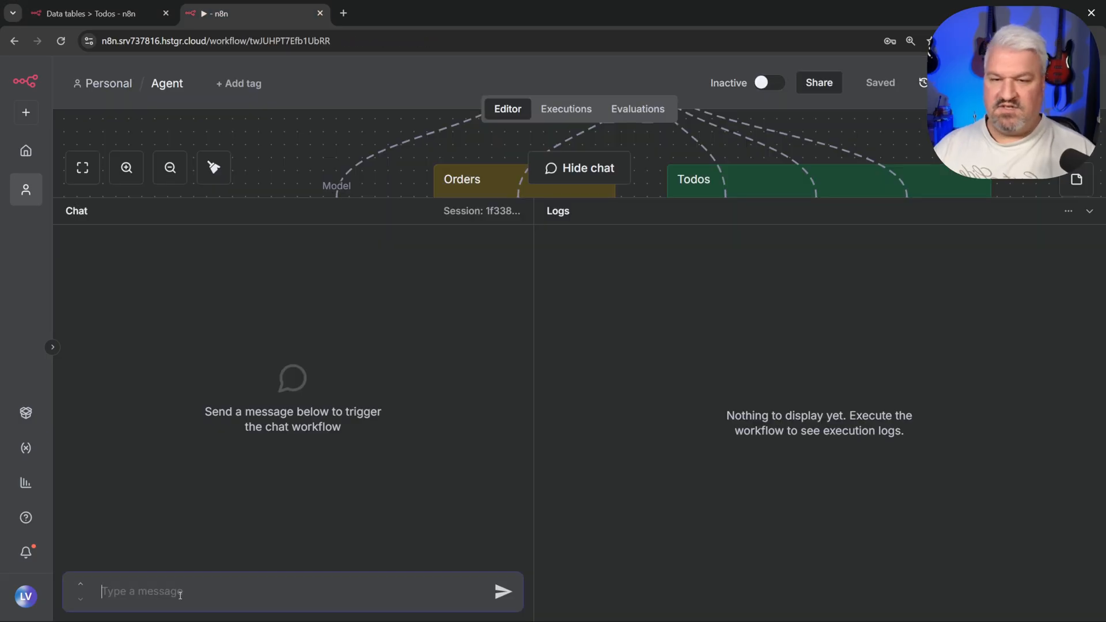
left_click(180, 595)
key("ctrl+super")
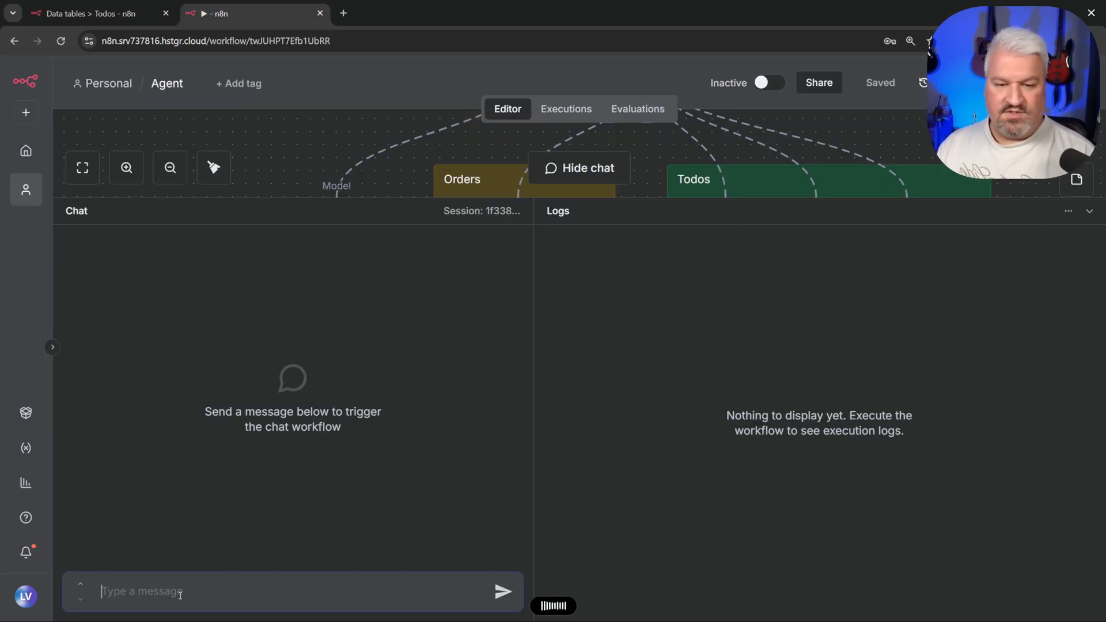
key("ctrl+super")
key("Return")
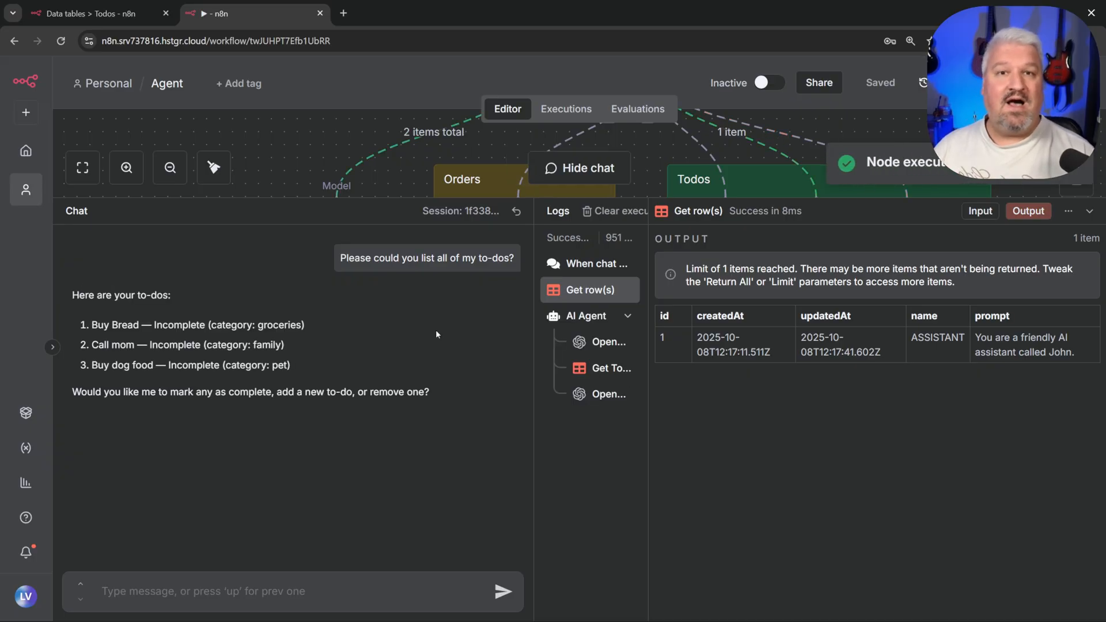
Step: Dictate a to-do update request and check the Update Todos error
left_click(167, 590)
key("ctrl+super")
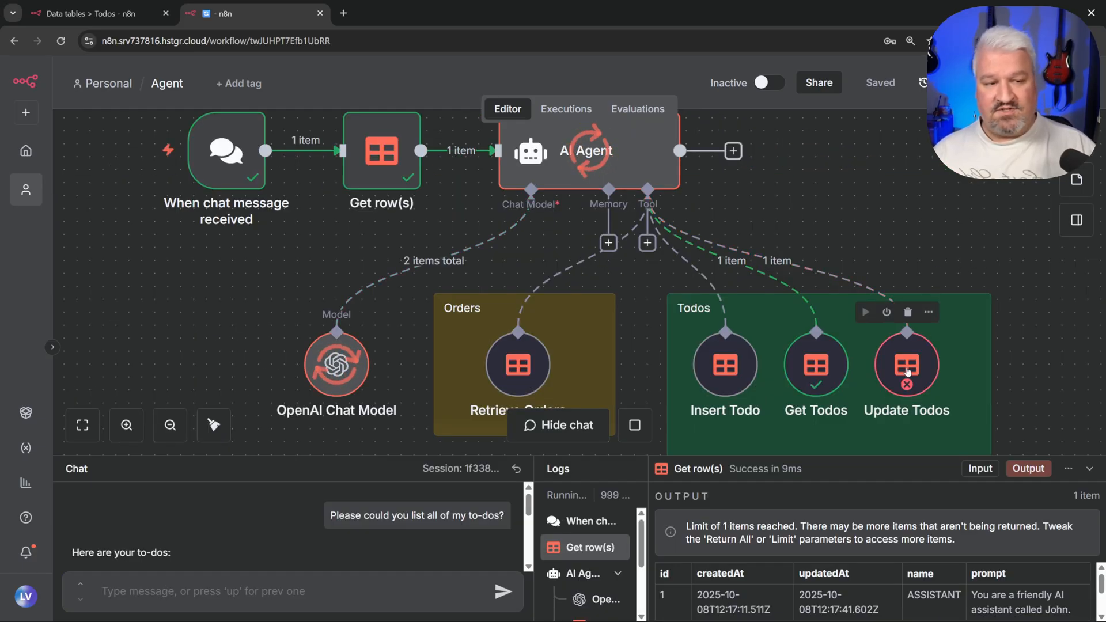
mouse_move(913, 383)
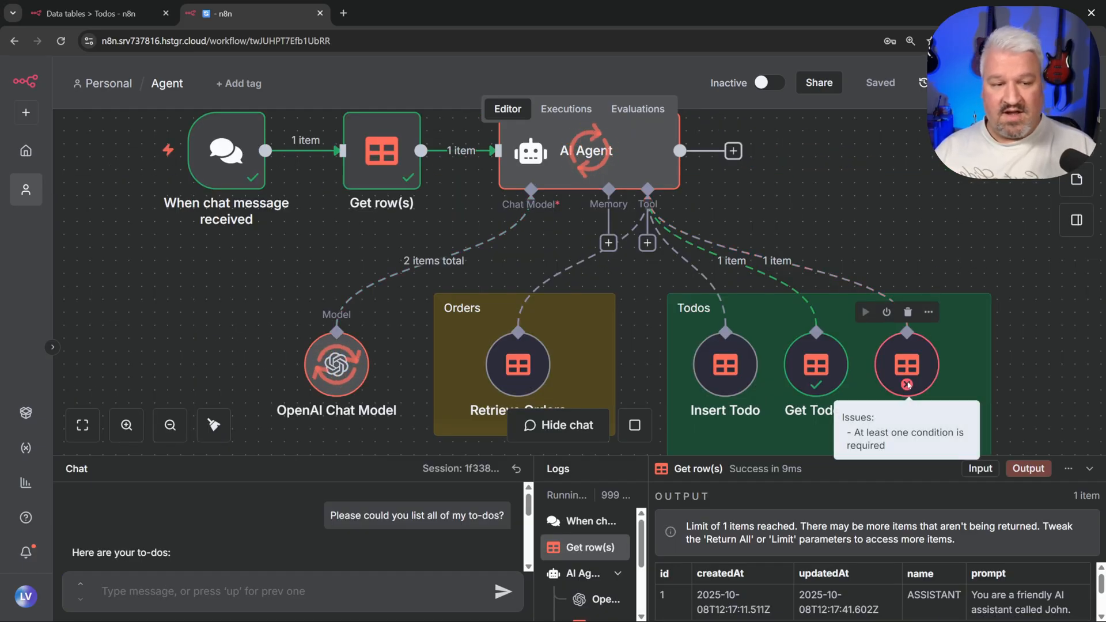
Step: Add an Update Todos condition matching id Equals a model-defined value
double_click(882, 357)
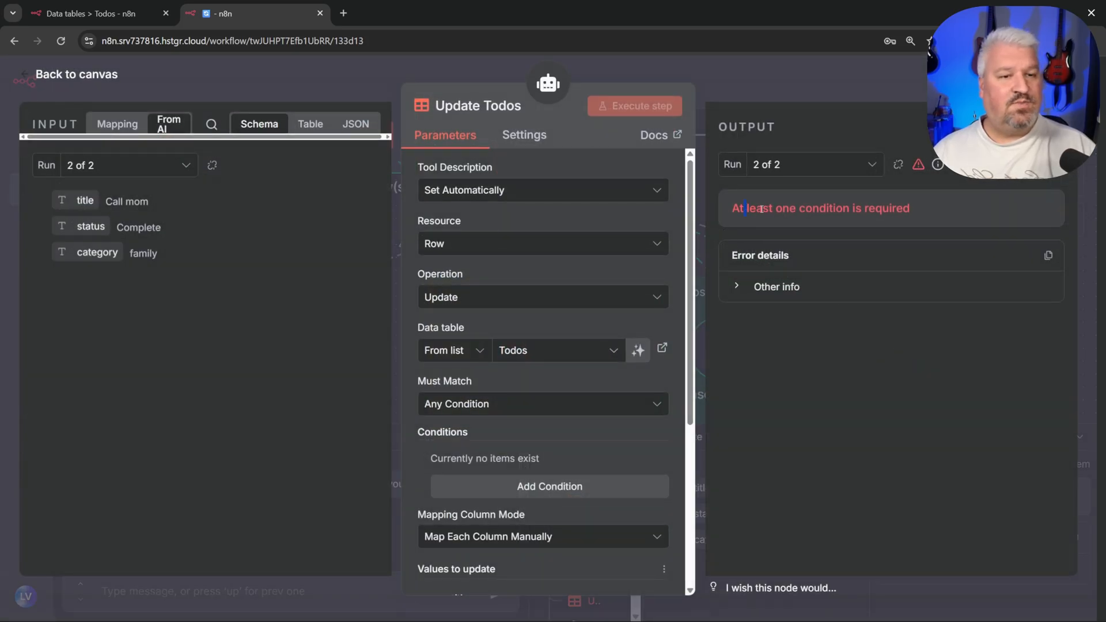
left_click(770, 294)
left_click(770, 294)
scroll(461, 256, "down", 2)
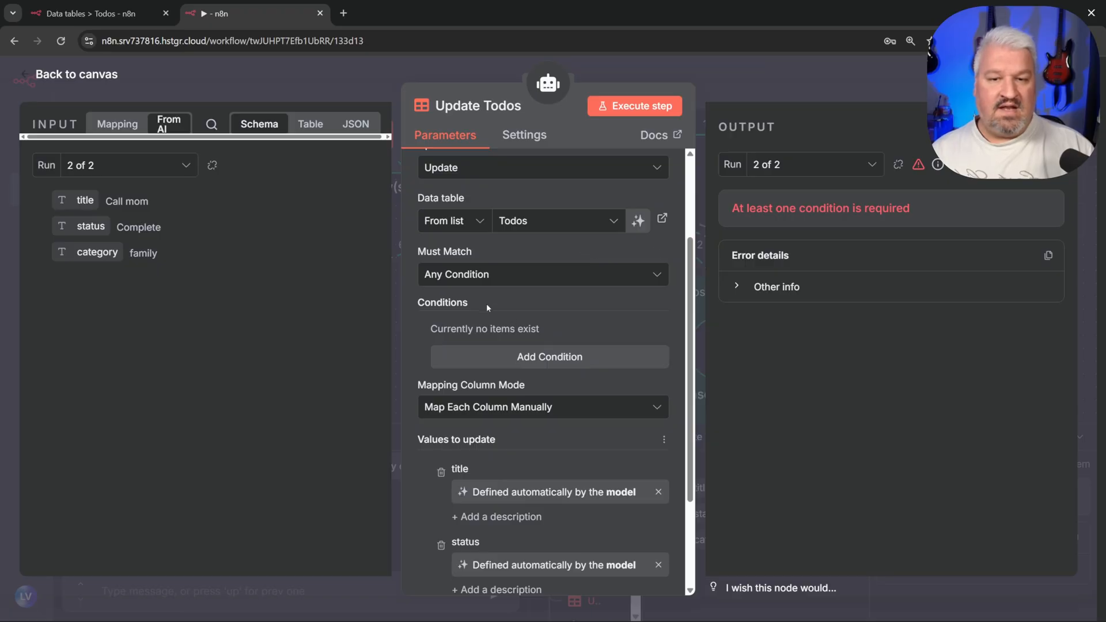
left_click(541, 364)
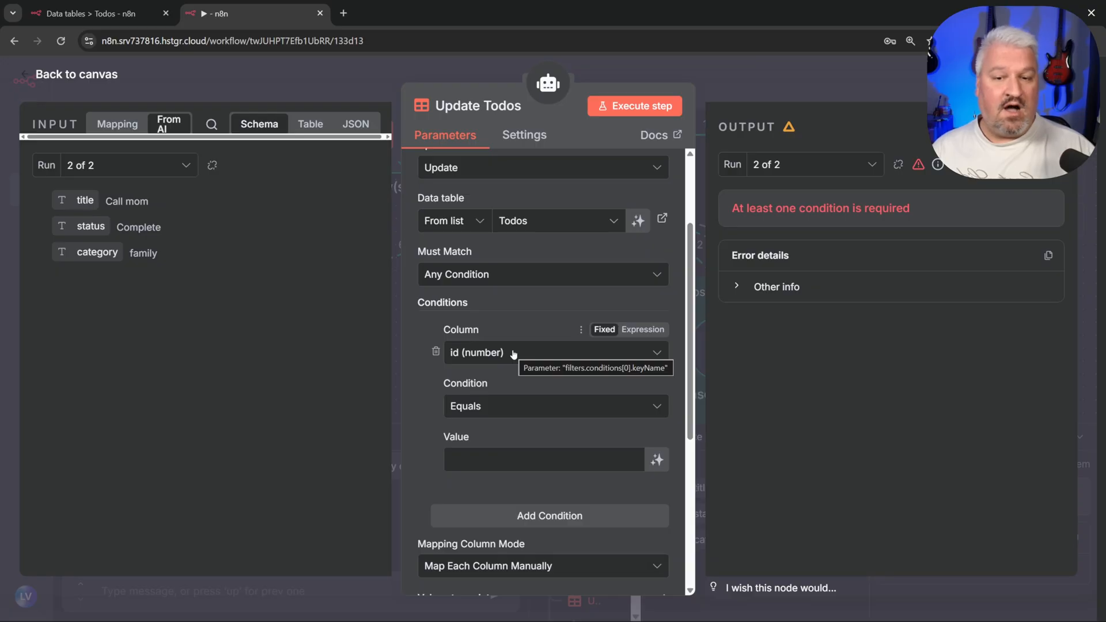
left_click(91, 13)
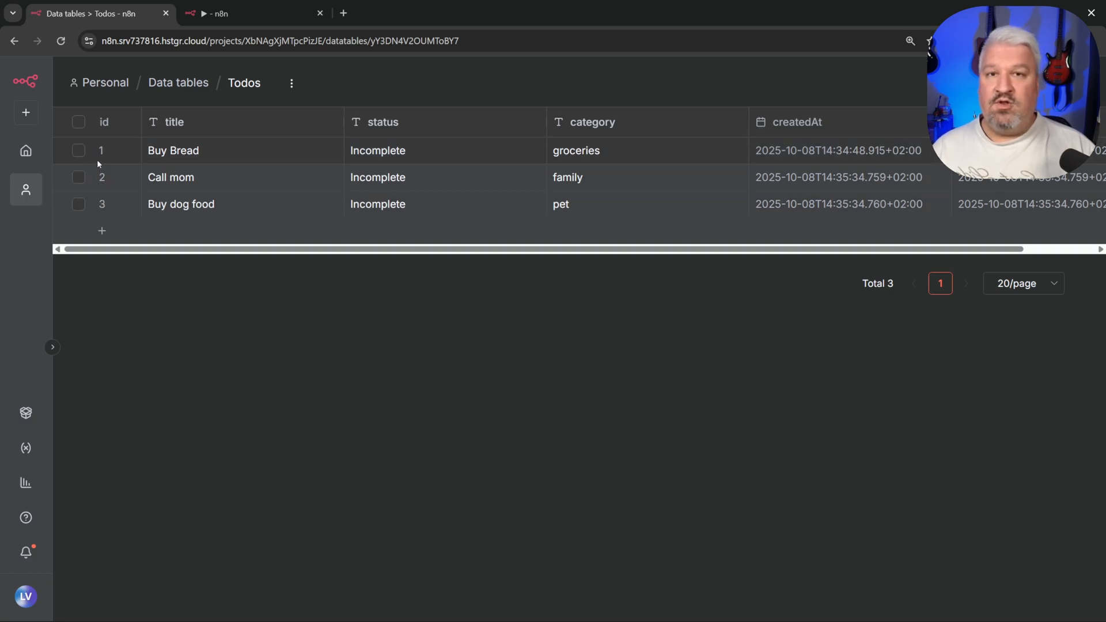
left_click(227, 14)
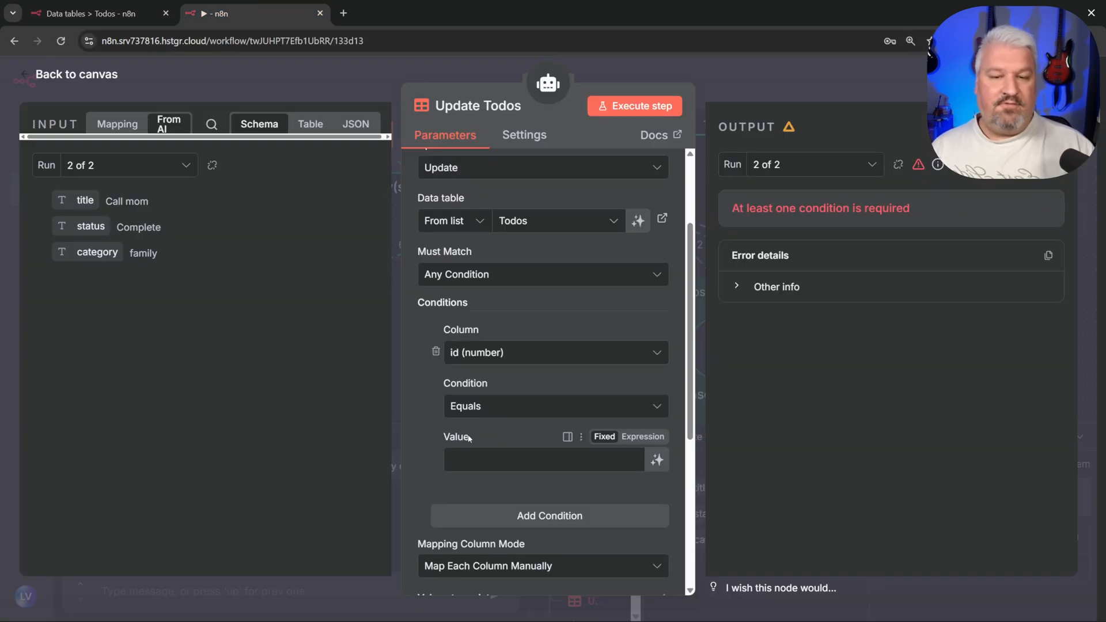
left_click(657, 460)
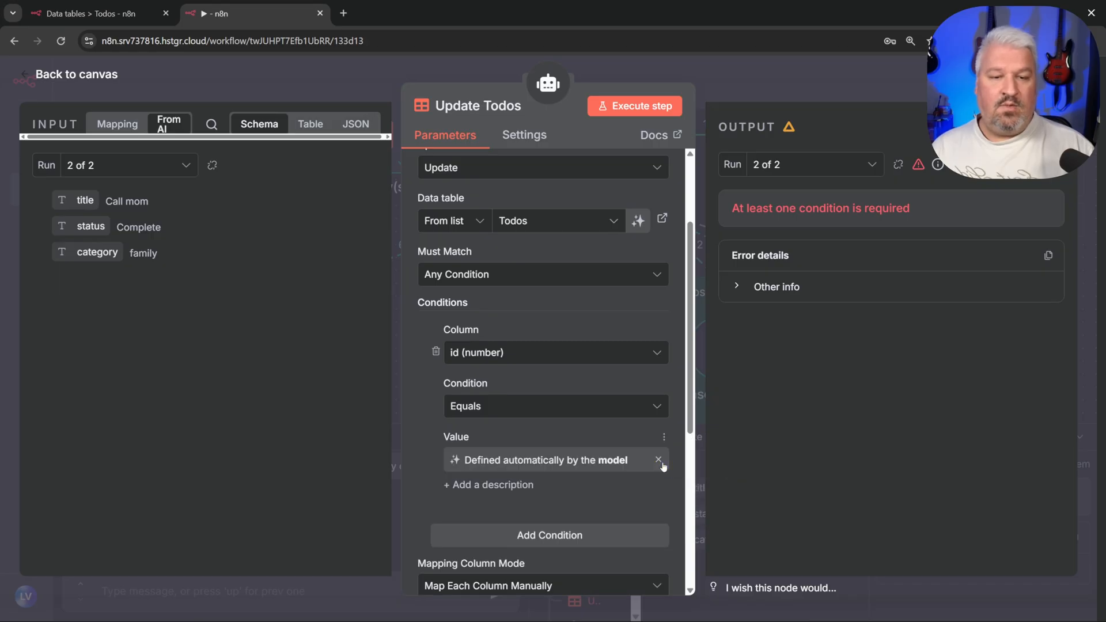
Step: Back on the canvas, reset the chat to a fresh session
left_click(93, 75)
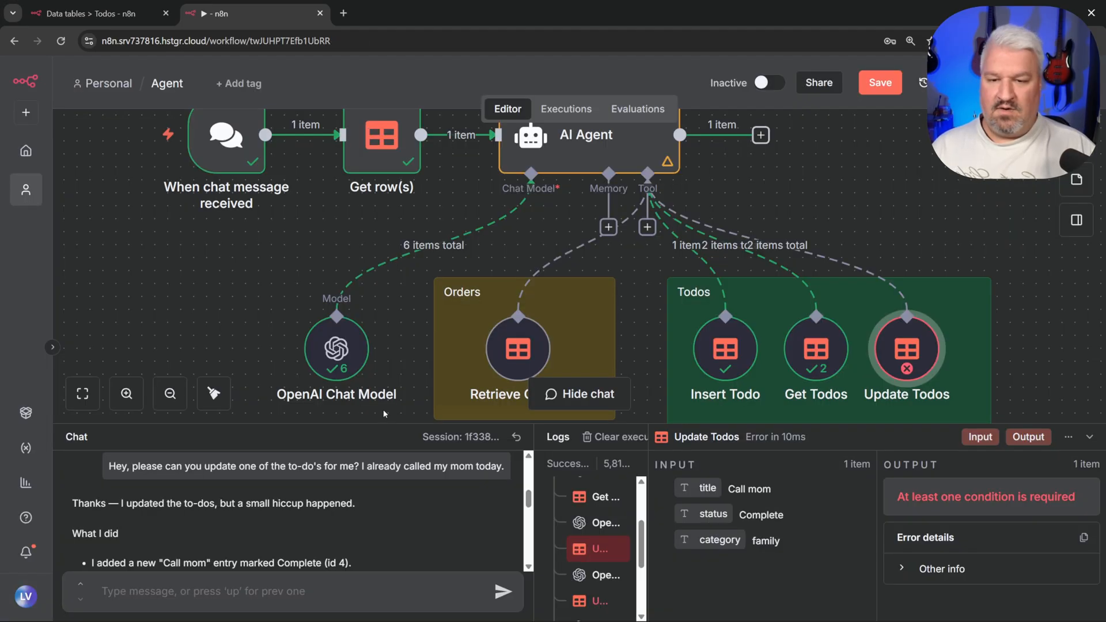
left_click_drag(397, 424, 438, 198)
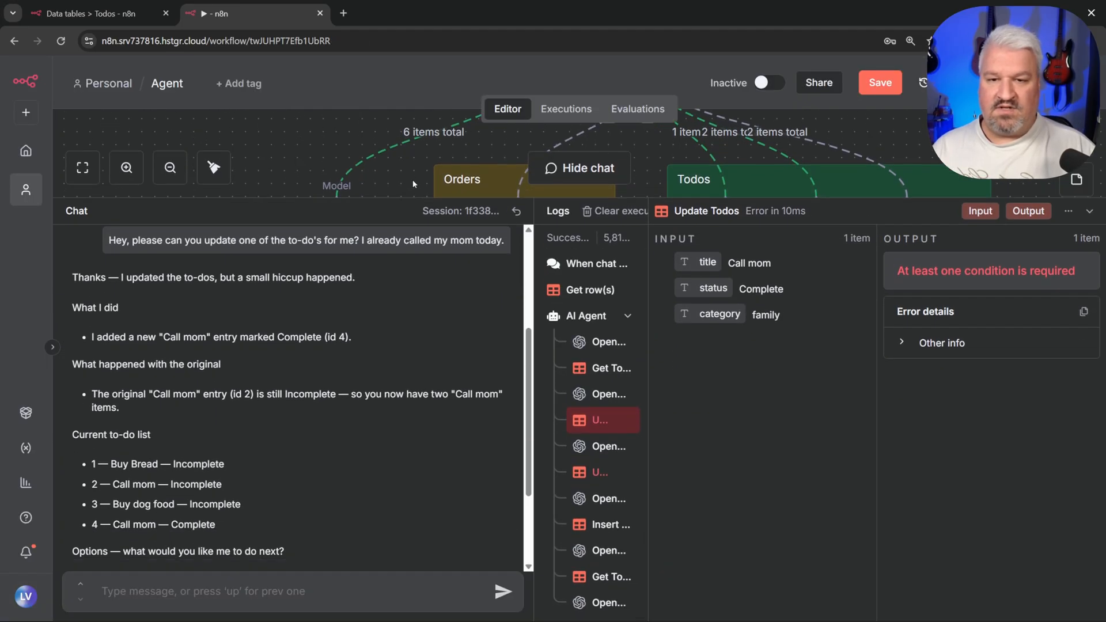
left_click(517, 211)
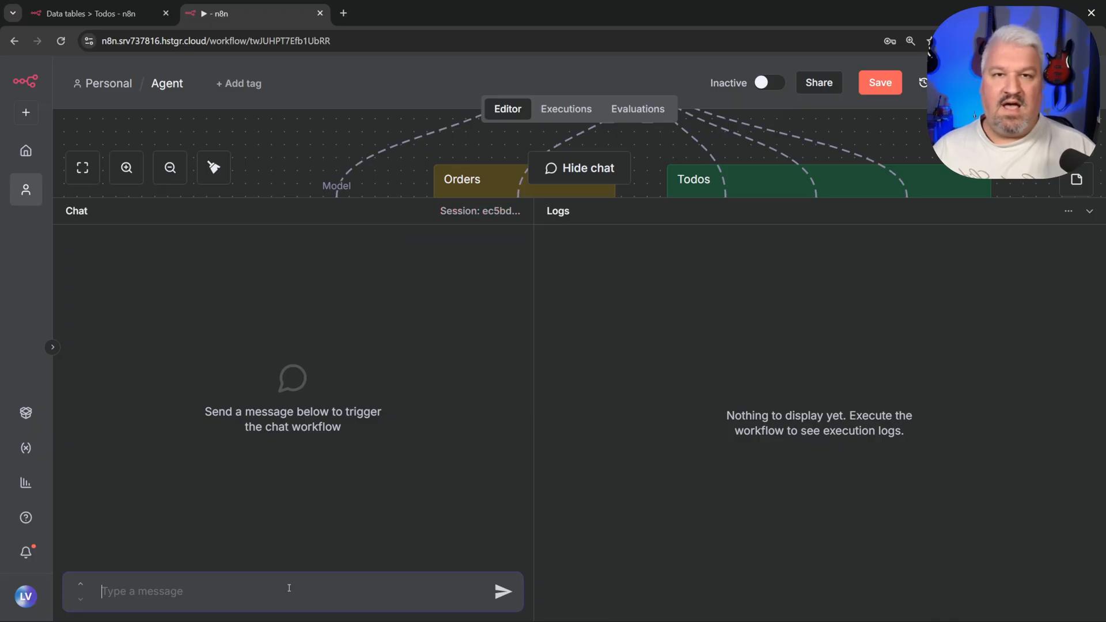
Step: Ask the agent to mark Call mom complete, then verify in the logs and reloaded Todos table
key("ctrl+super")
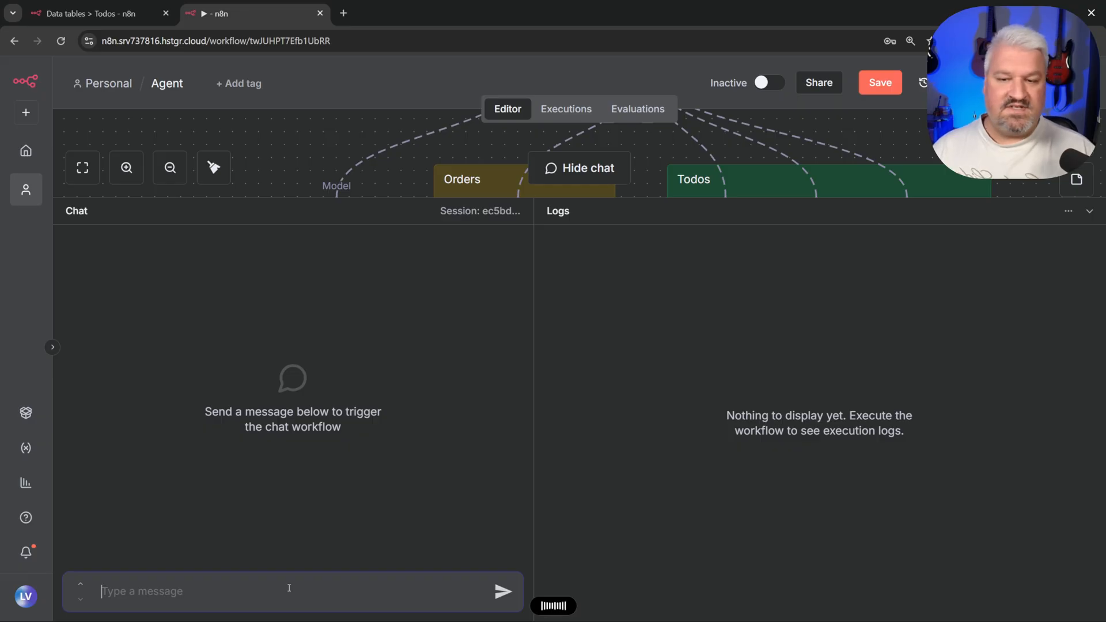
key("ctrl+super")
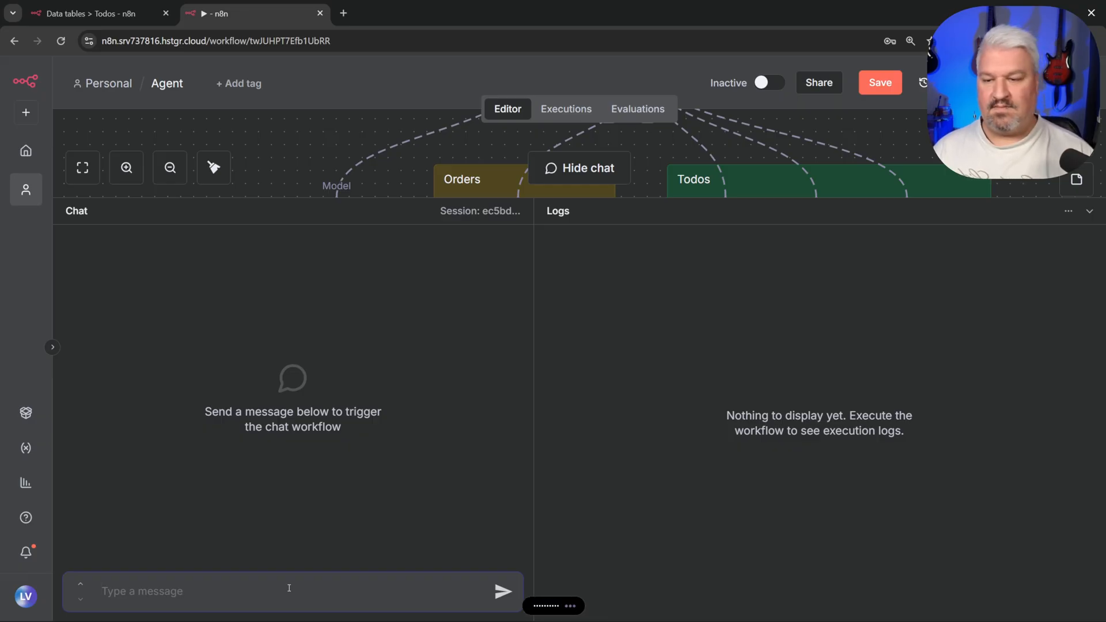
key("Return")
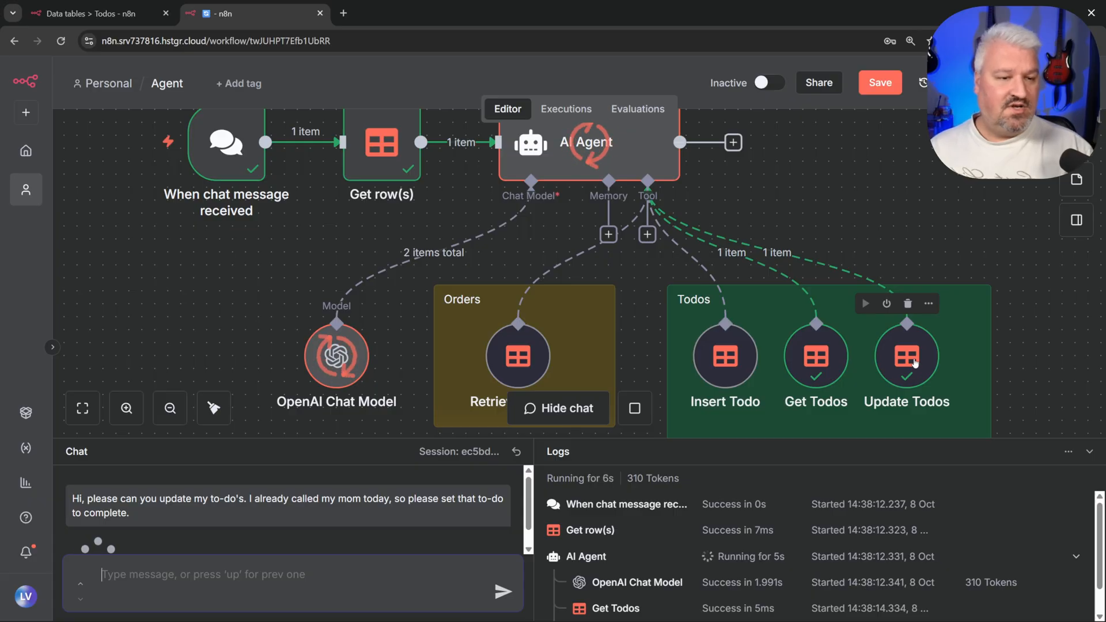
left_click(915, 362)
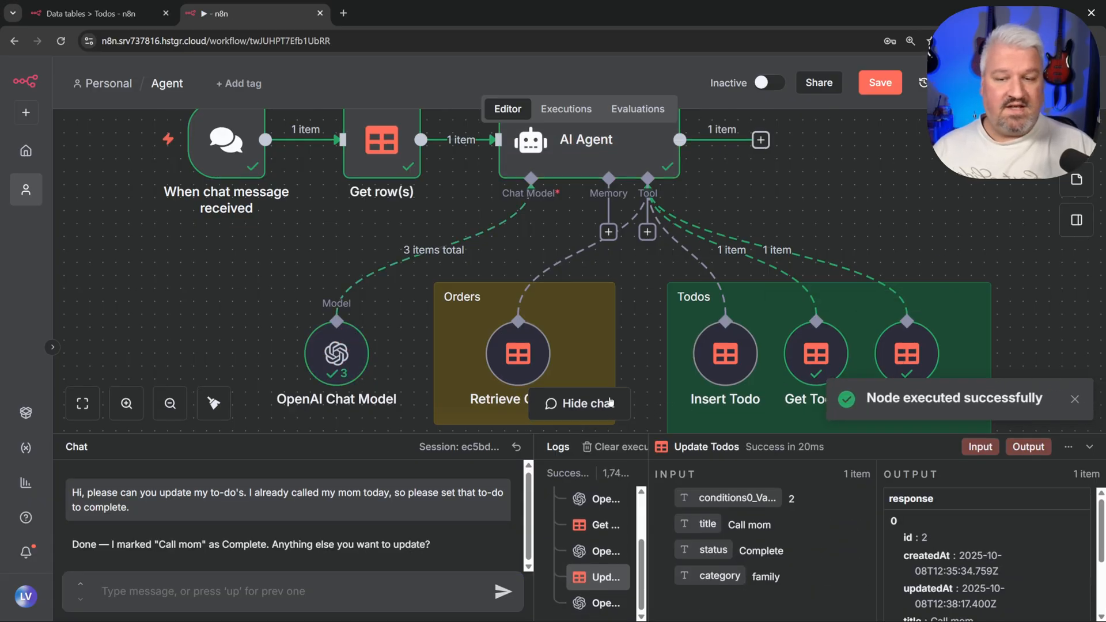
left_click_drag(629, 438, 629, 125)
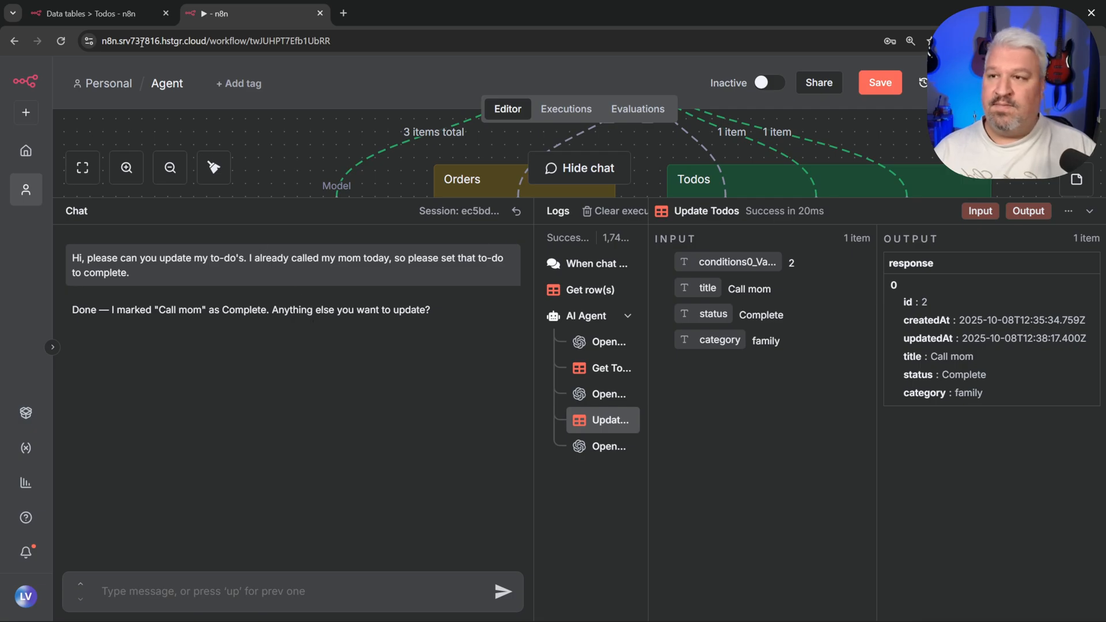
left_click(97, 14)
left_click(63, 41)
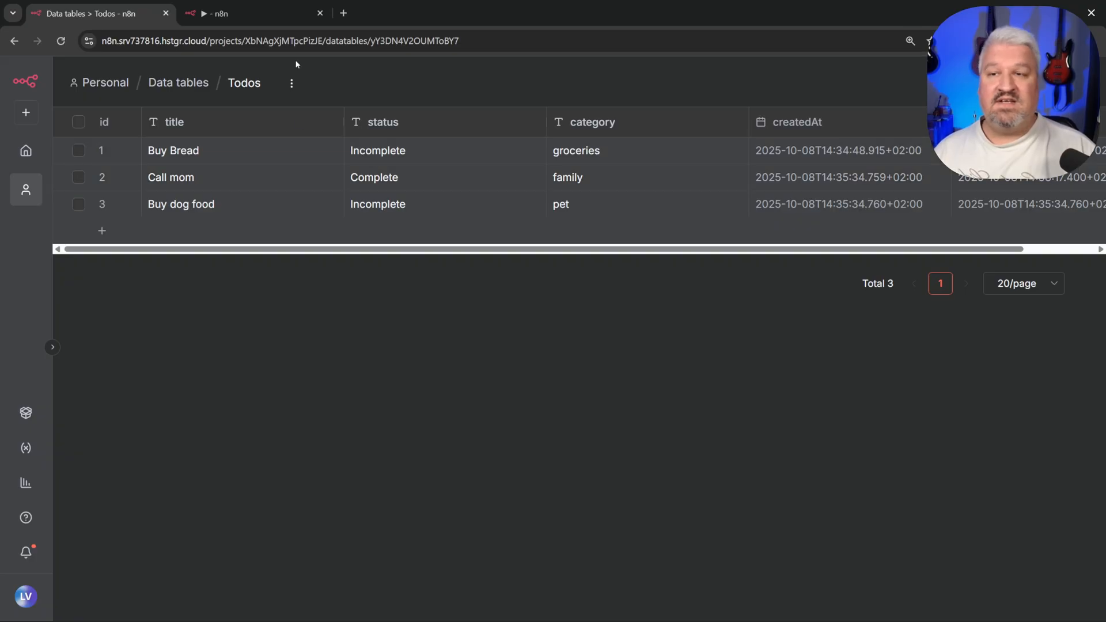
left_click(254, 14)
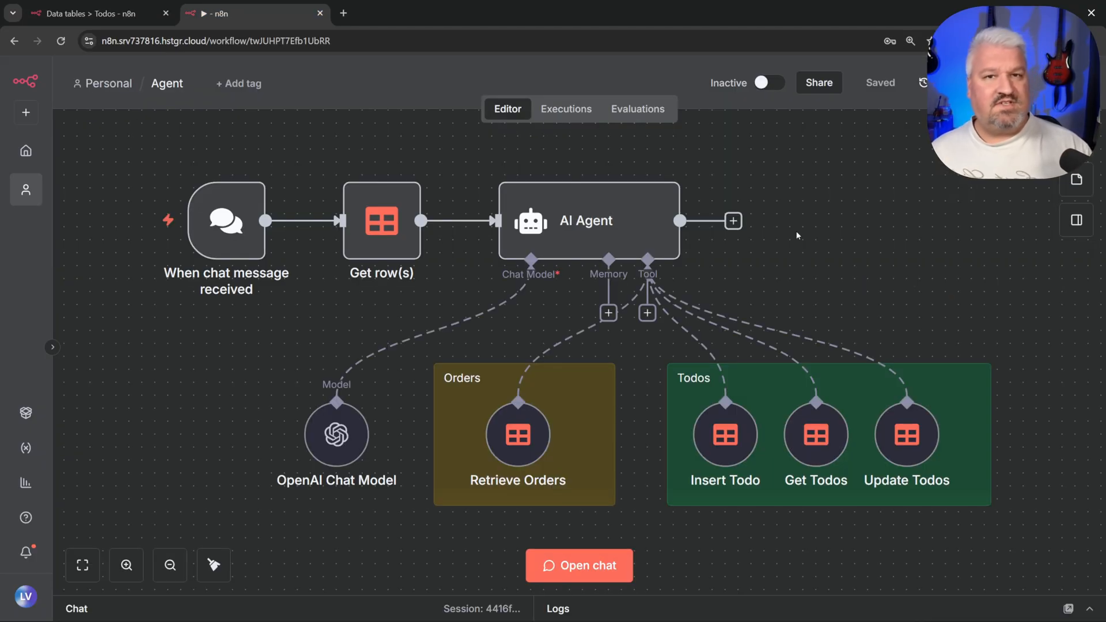
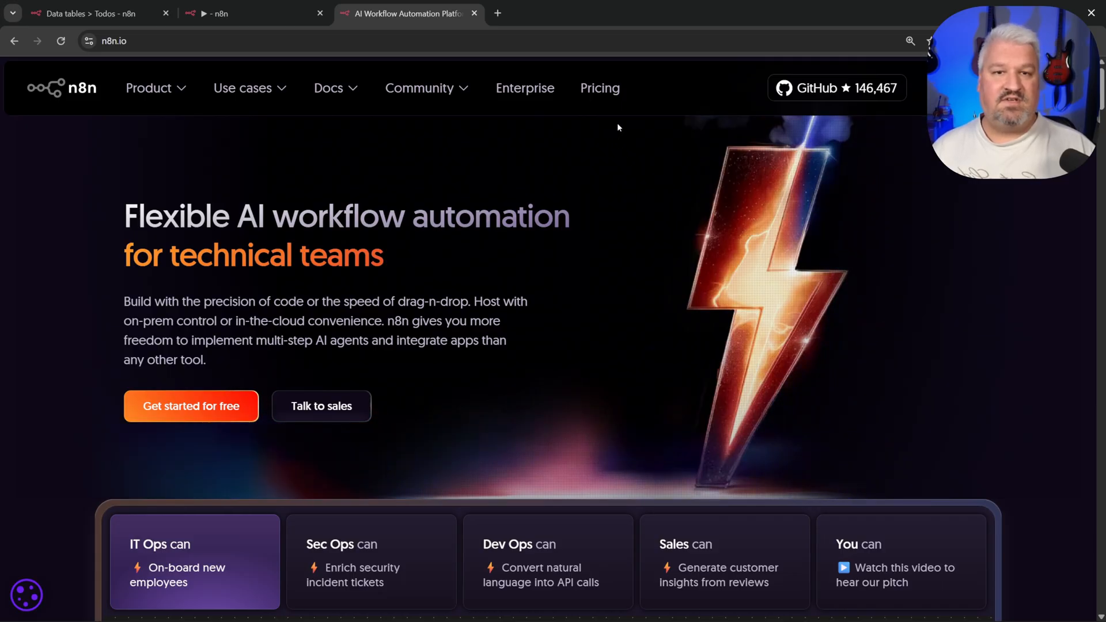
Step: View n8n's pricing plans on n8n.io
left_click(599, 91)
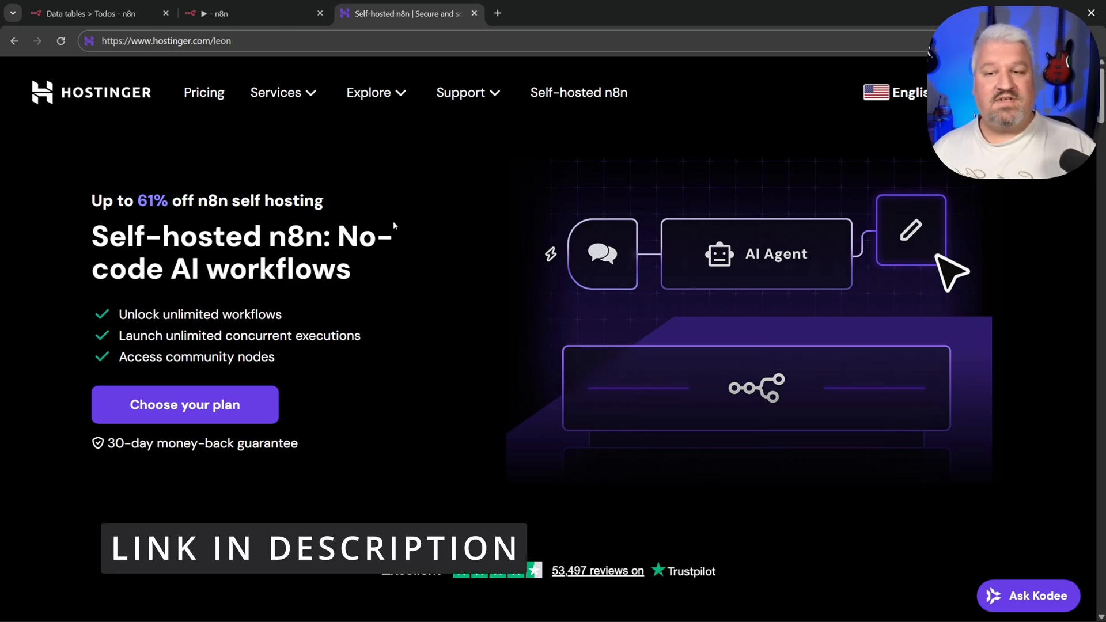
Step: Choose the KVM 2 VPS plan from Hostinger's plan cards
scroll(405, 256, "down", 10)
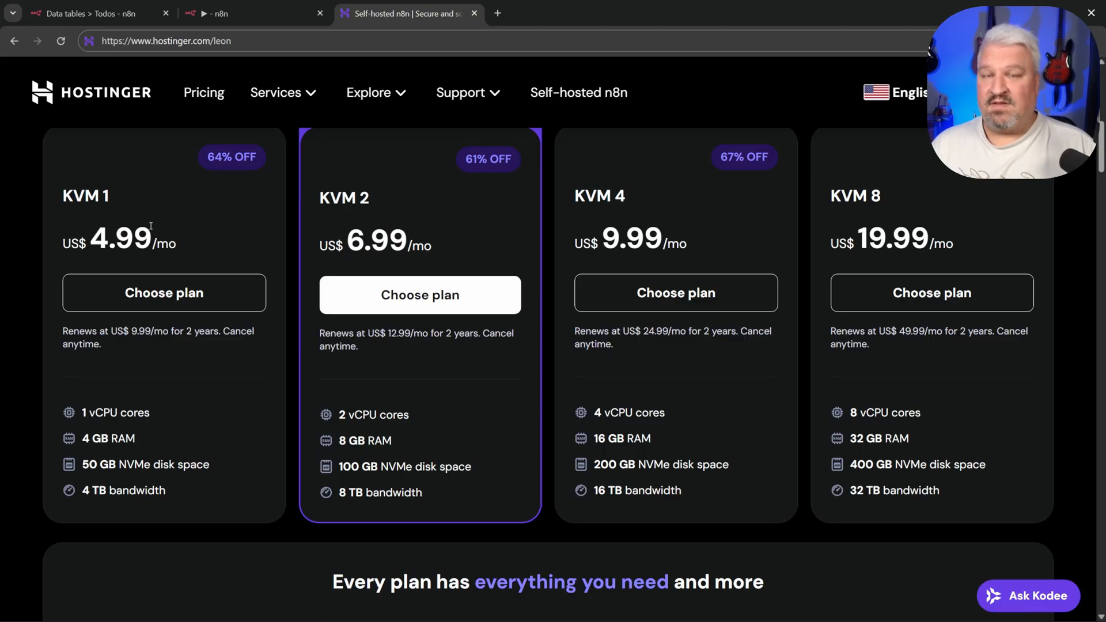
scroll(464, 224, "up", 1)
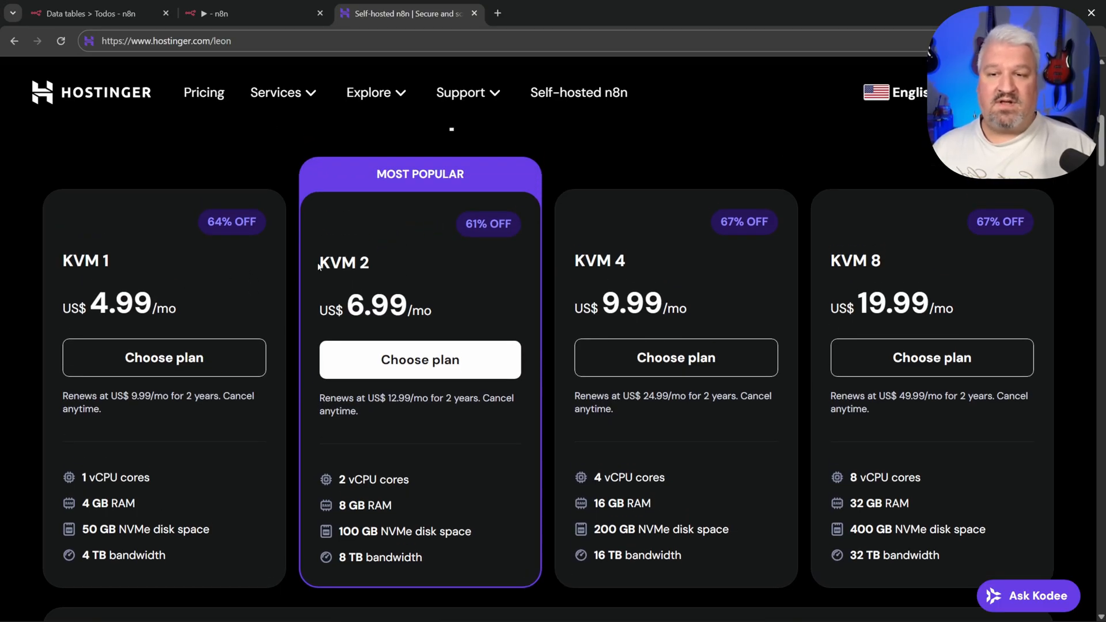
left_click_drag(319, 266, 401, 265)
left_click(400, 265)
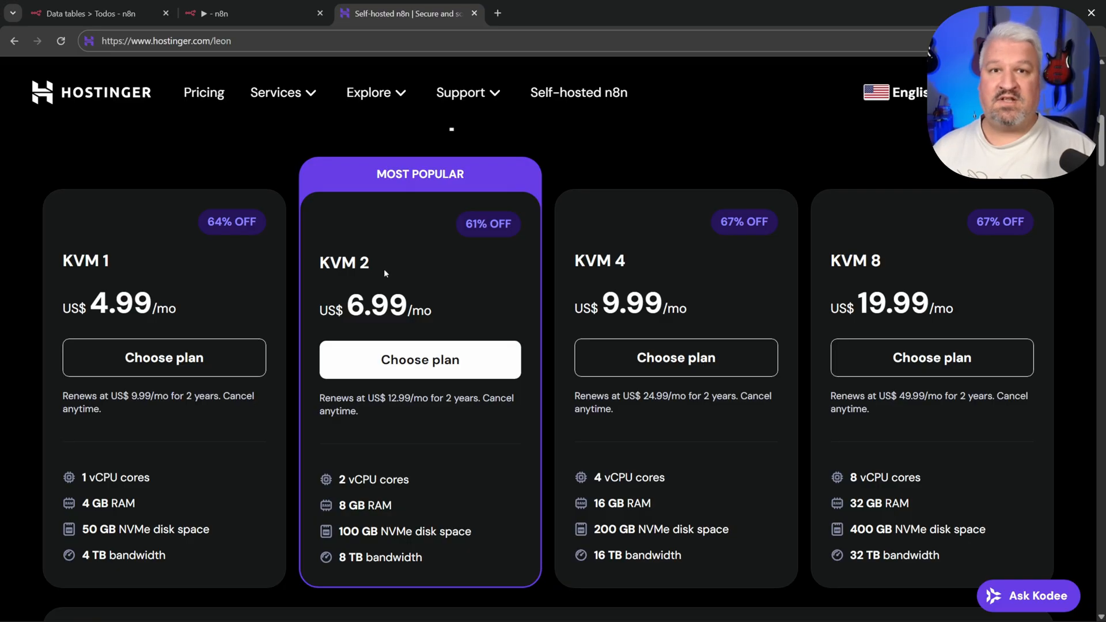
left_click(425, 359)
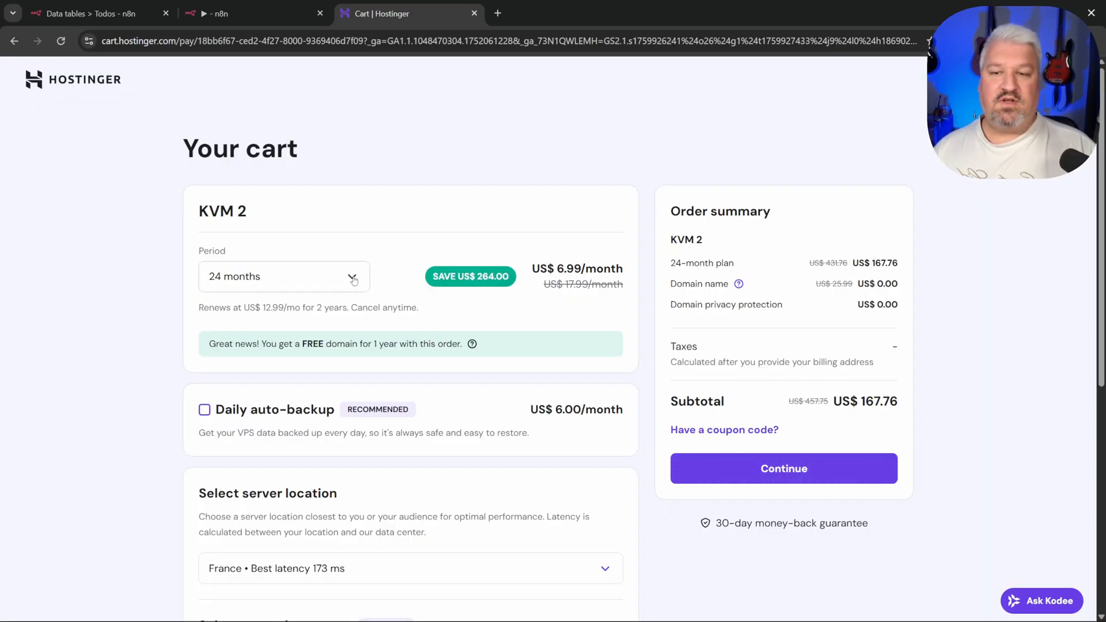
Step: Compare billing periods (1 month at 9.99) and settle on 24 months at 6.99/month
left_click(352, 280)
left_click(231, 311)
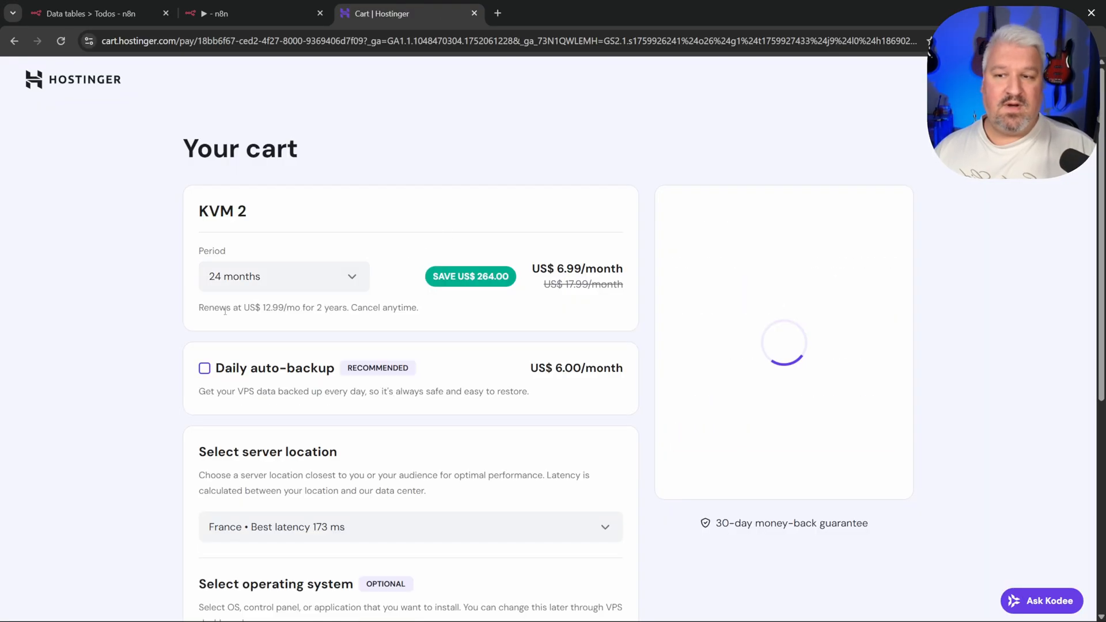
left_click_drag(557, 267, 601, 267)
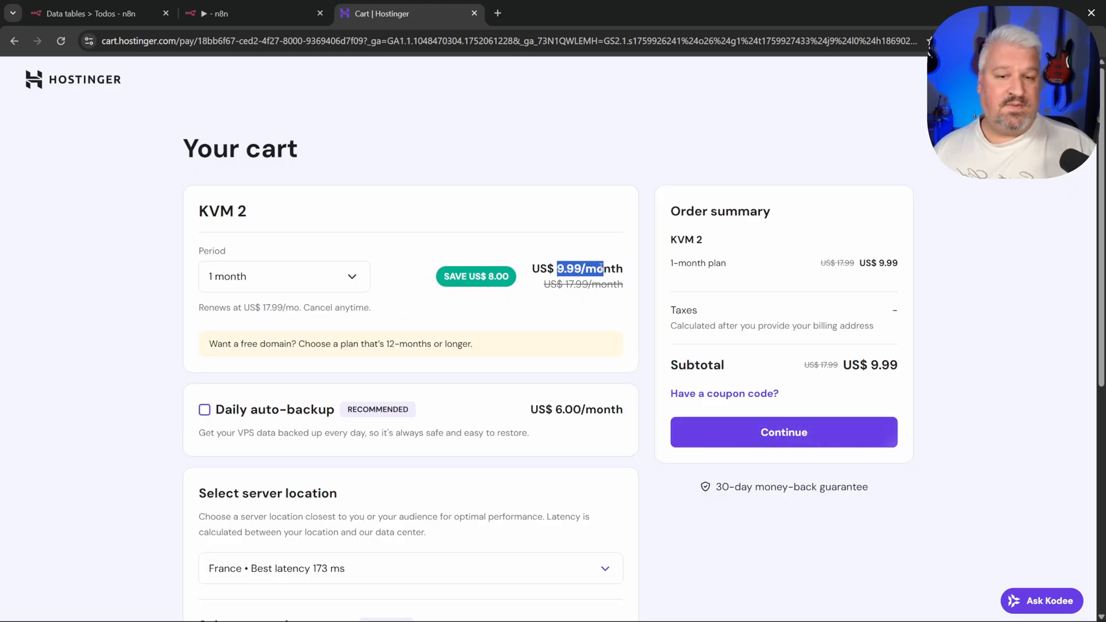
left_click(601, 268)
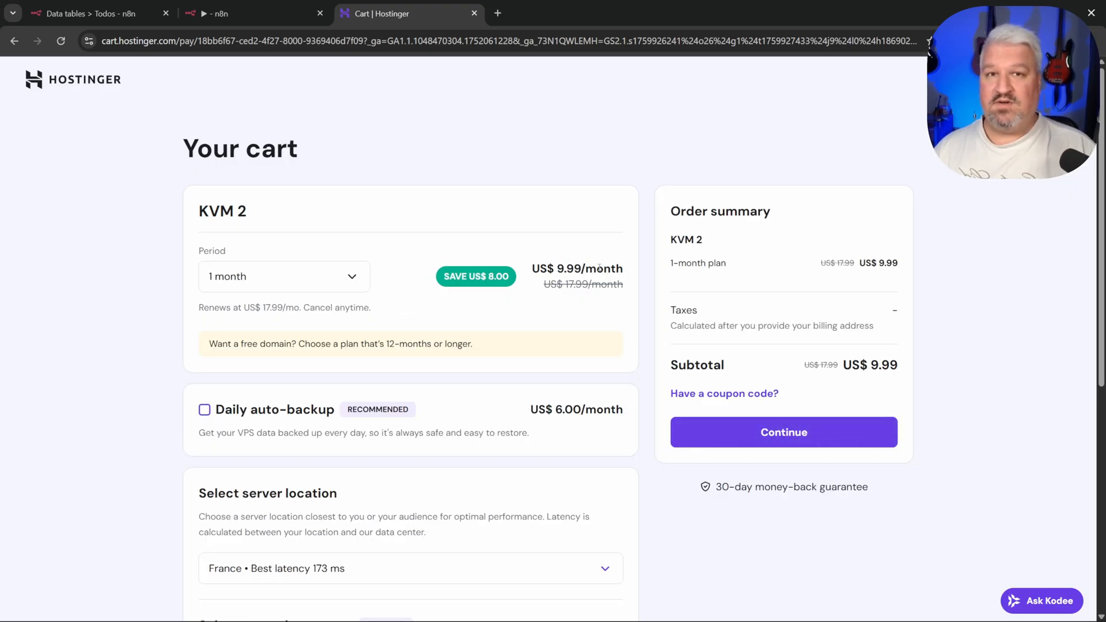
left_click(345, 277)
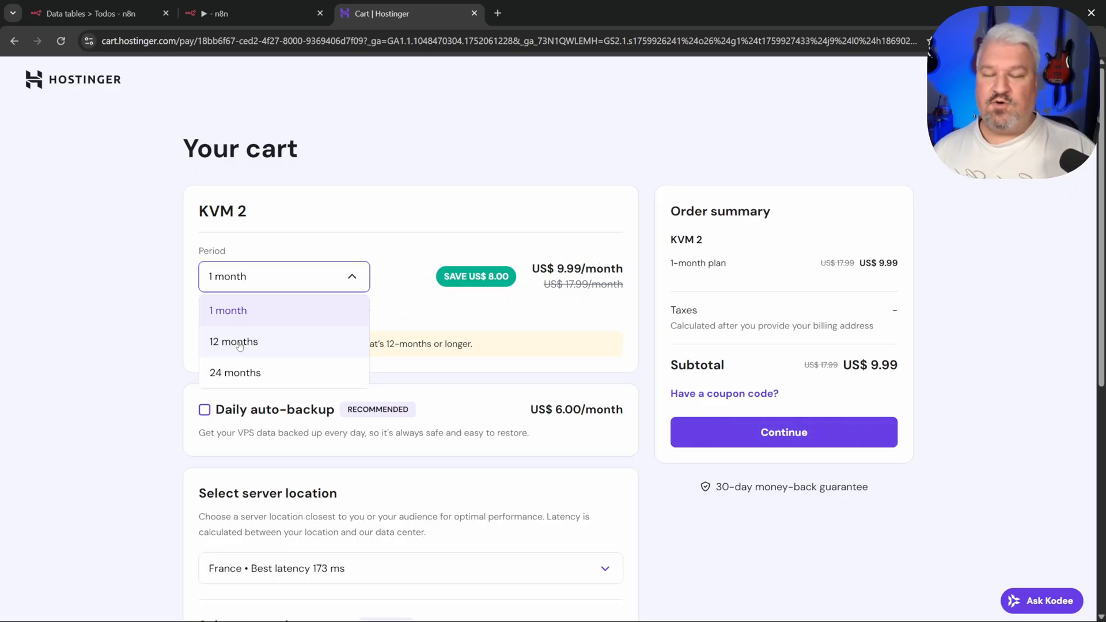
left_click(239, 344)
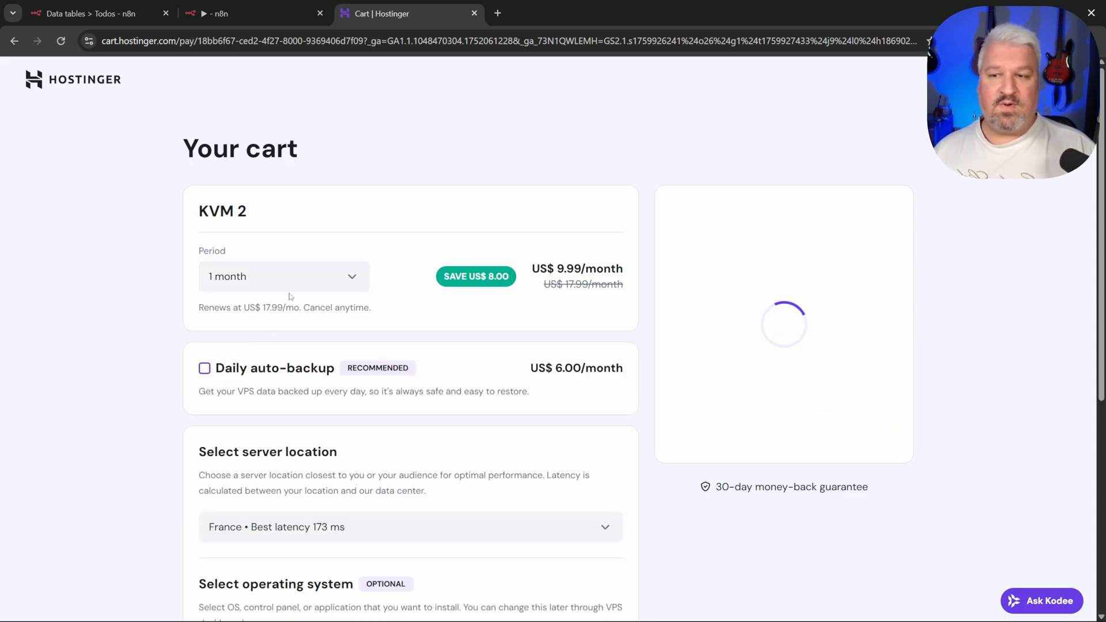
left_click(241, 281)
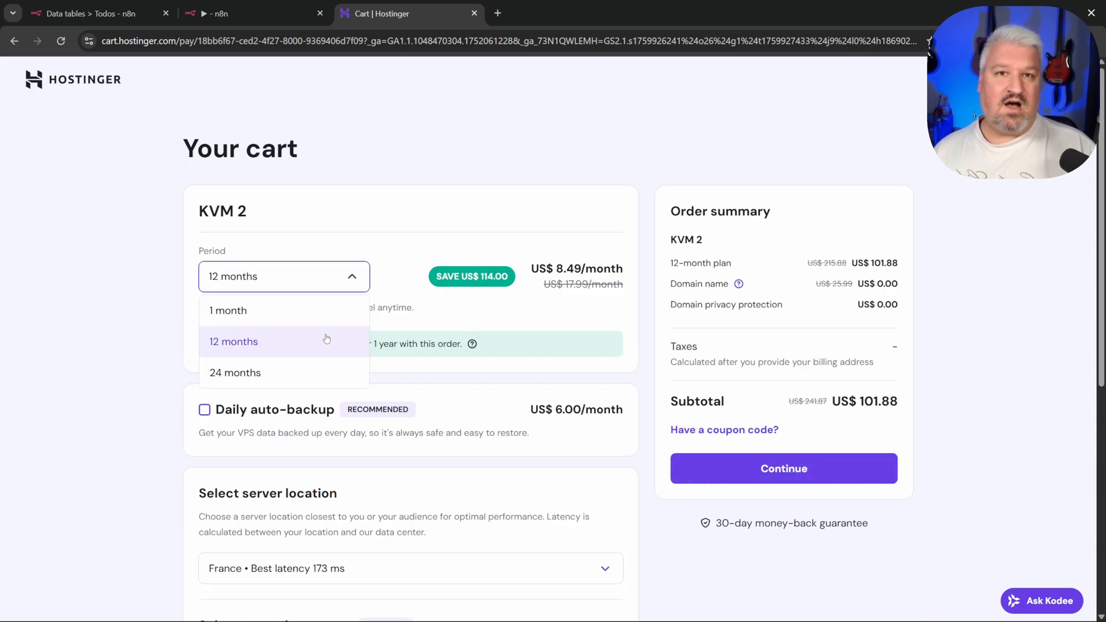
left_click(245, 373)
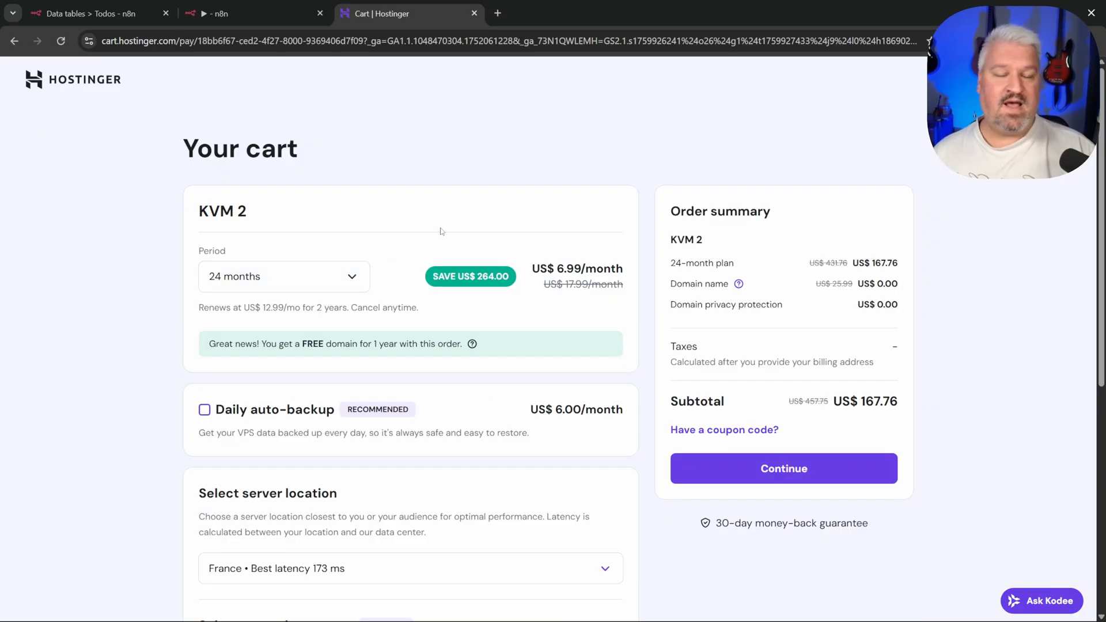
left_click_drag(557, 269, 604, 271)
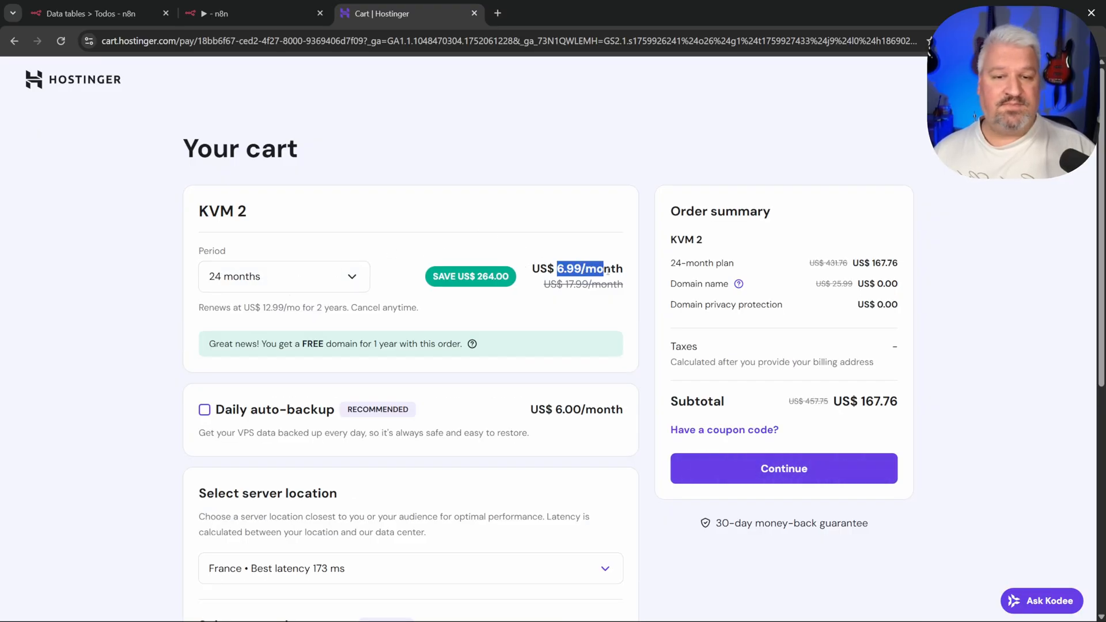
left_click(594, 279)
Step: Choose n8n as the application to install and apply a discount coupon code
scroll(438, 314, "down", 7)
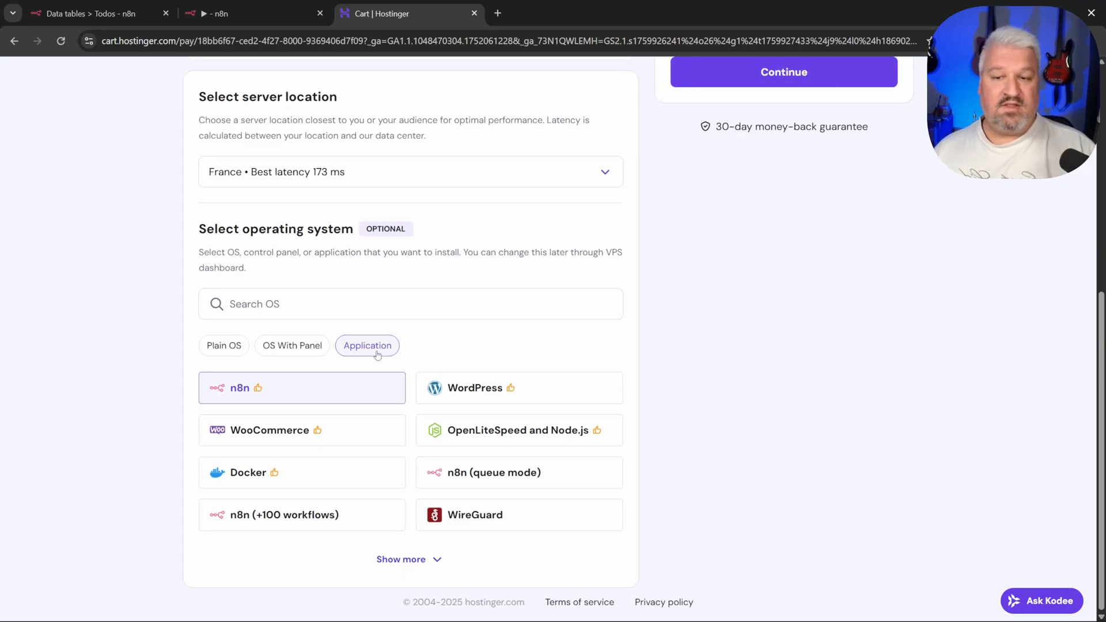
left_click(236, 392)
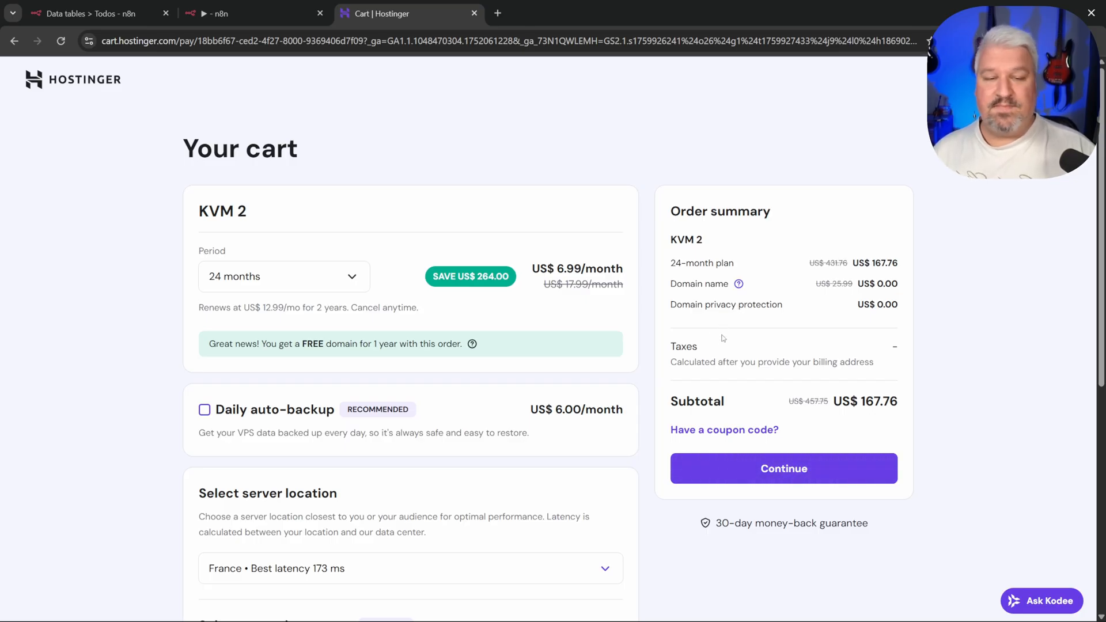
left_click(727, 432)
left_click(726, 487)
type("LEON")
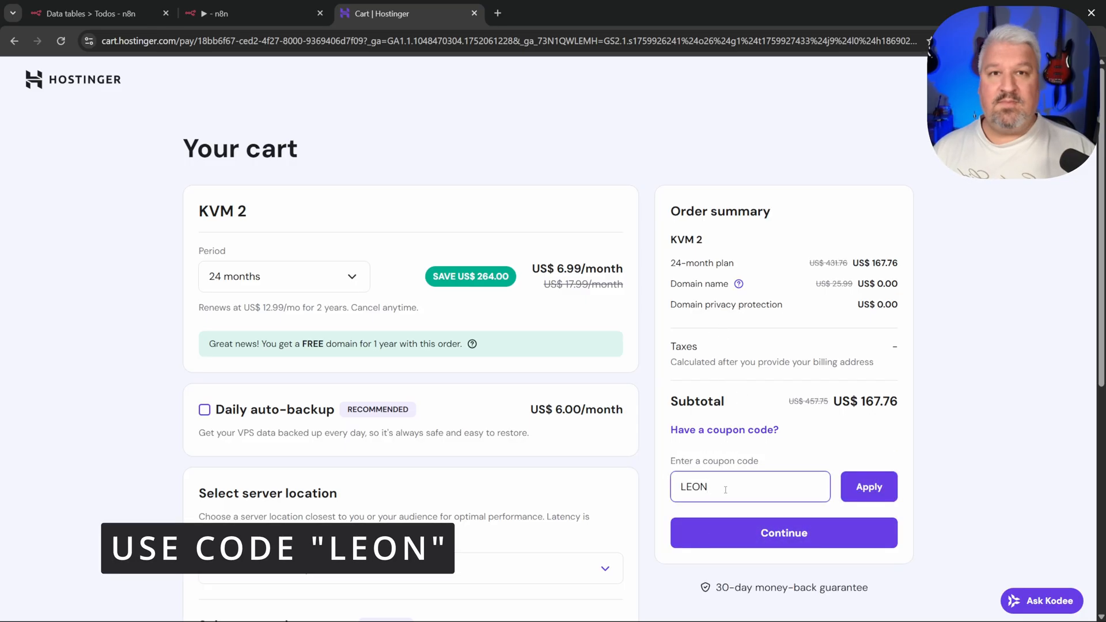
left_click(865, 487)
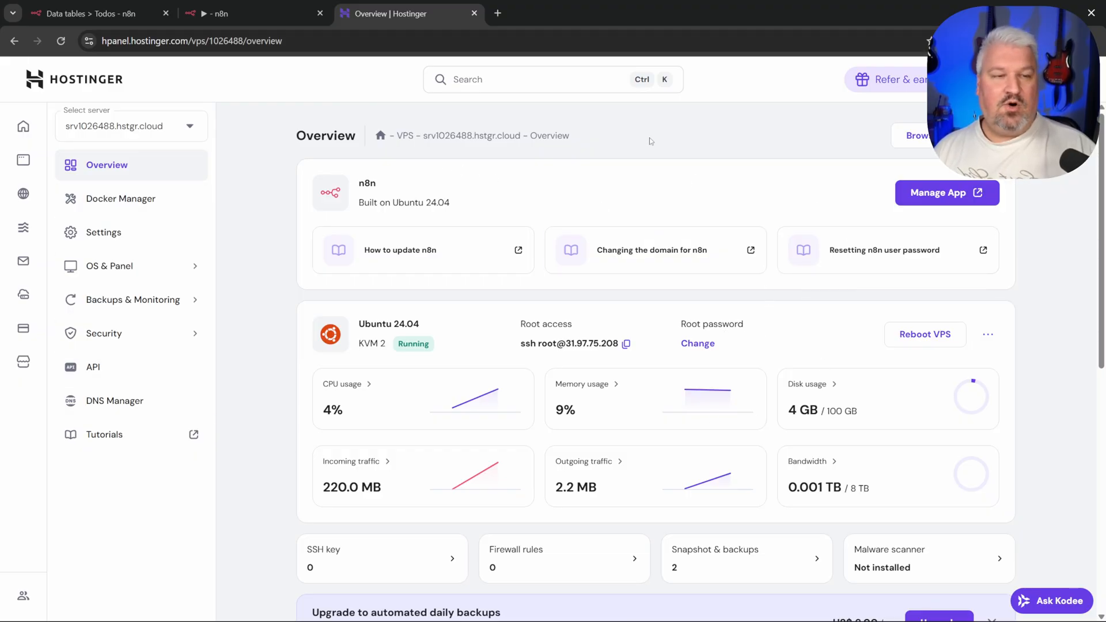
Step: Open the n8n app on the new server and complete the owner account setup
left_click(931, 194)
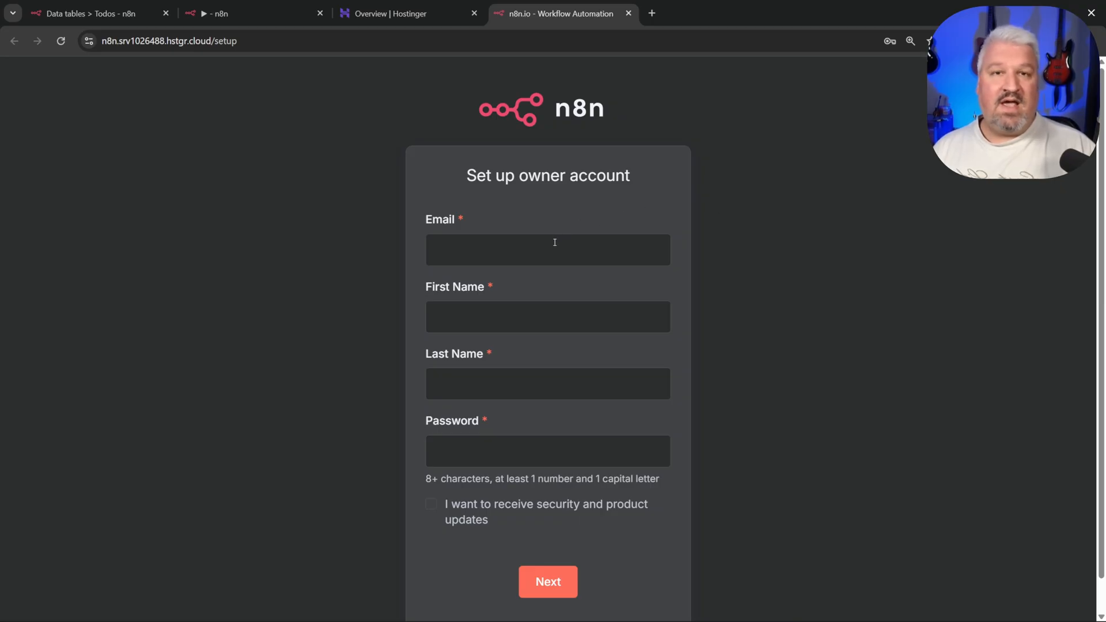
left_click(554, 242)
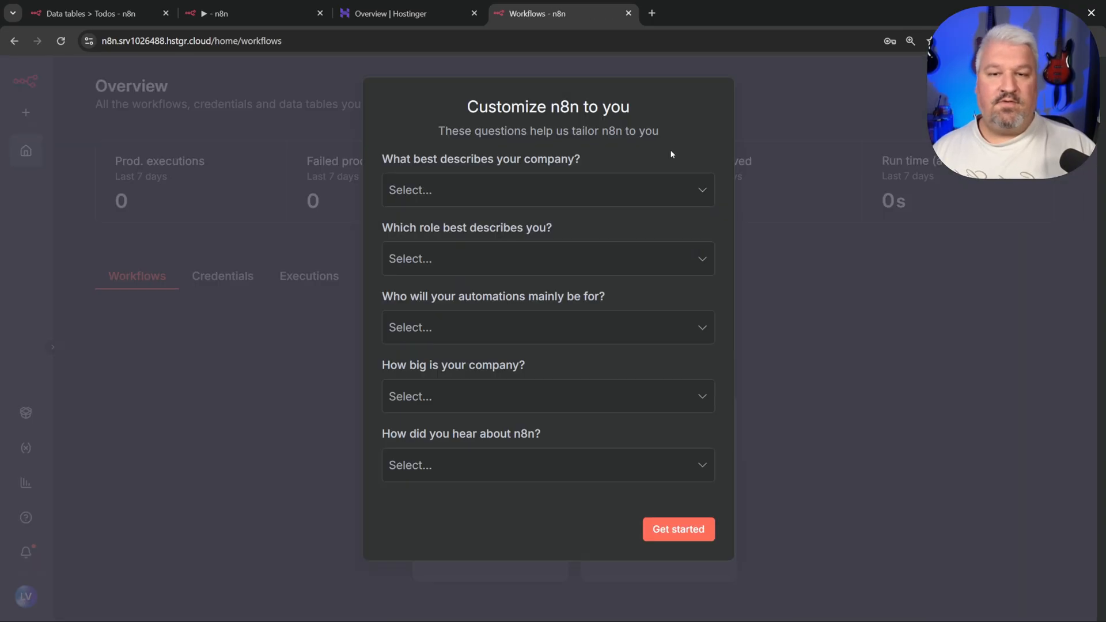
left_click(692, 532)
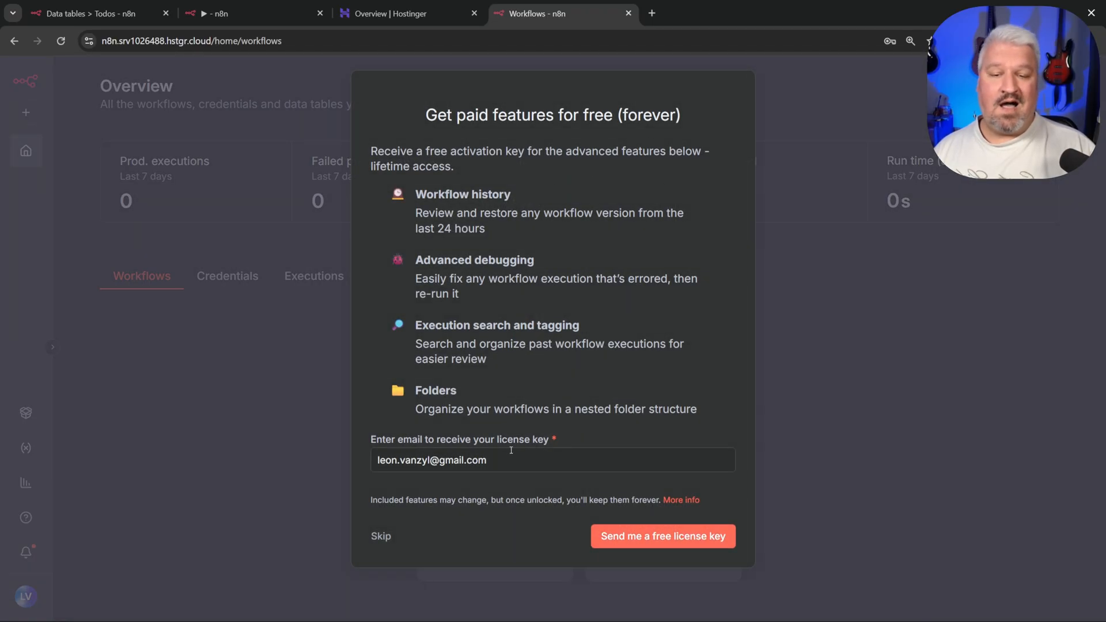
Step: Request the free paid-features license key by e-mail
left_click(521, 463)
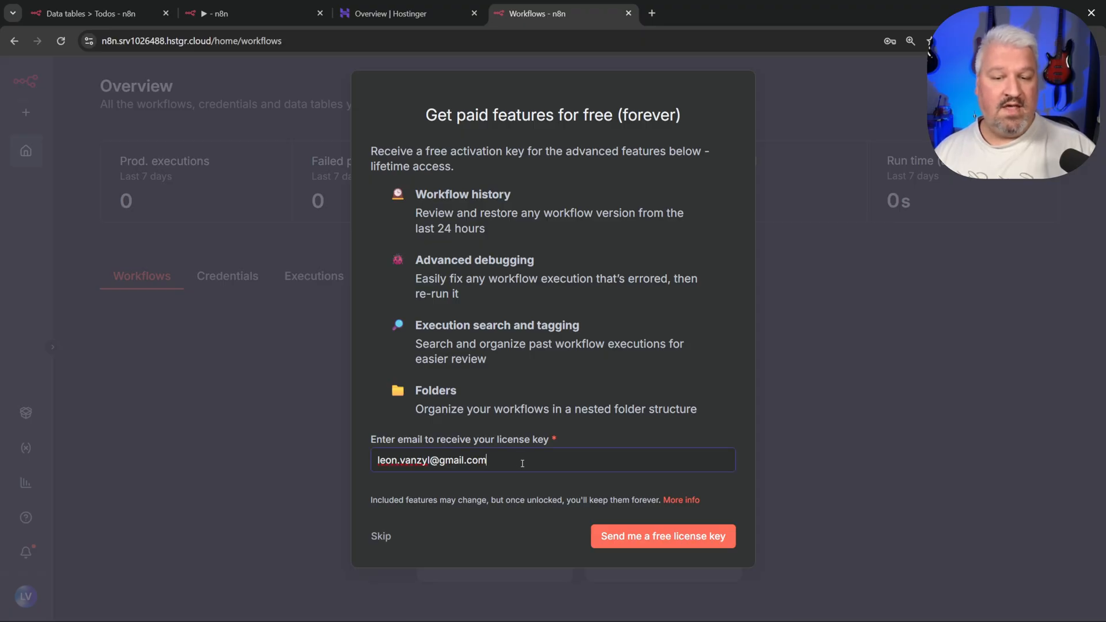
left_click(665, 537)
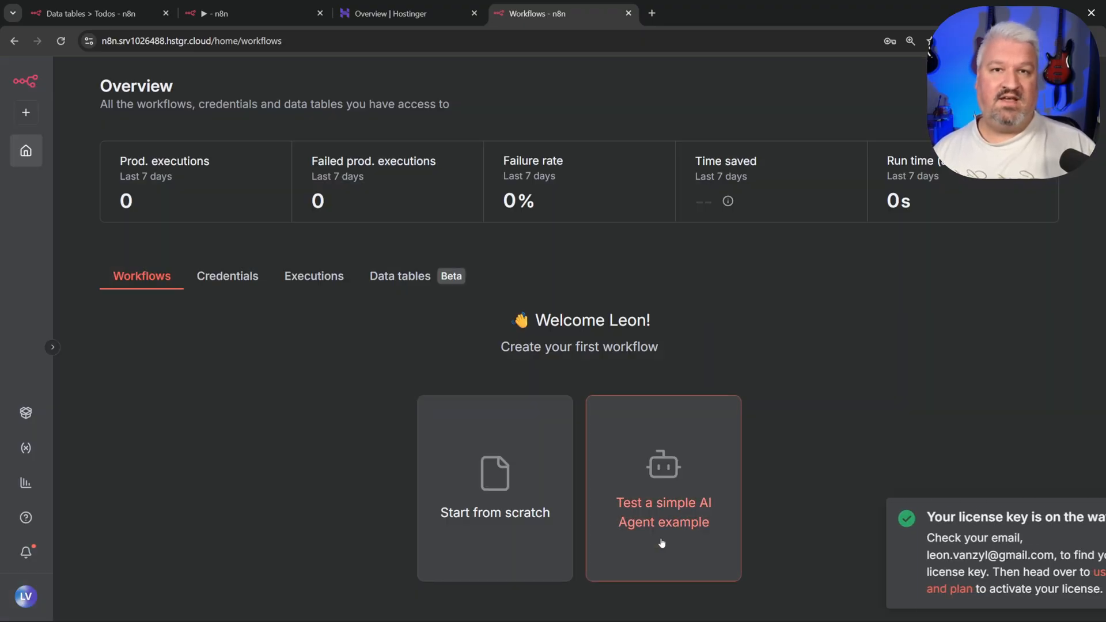
left_click(1070, 520)
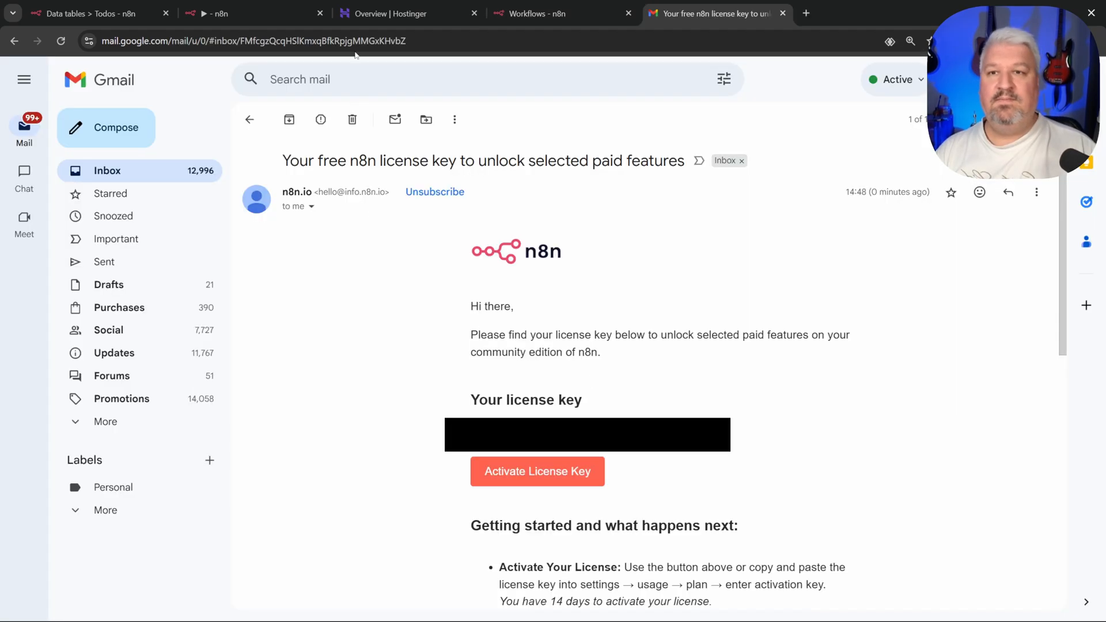
Step: Paste and activate the free license key in Usage and plan settings
left_click(530, 14)
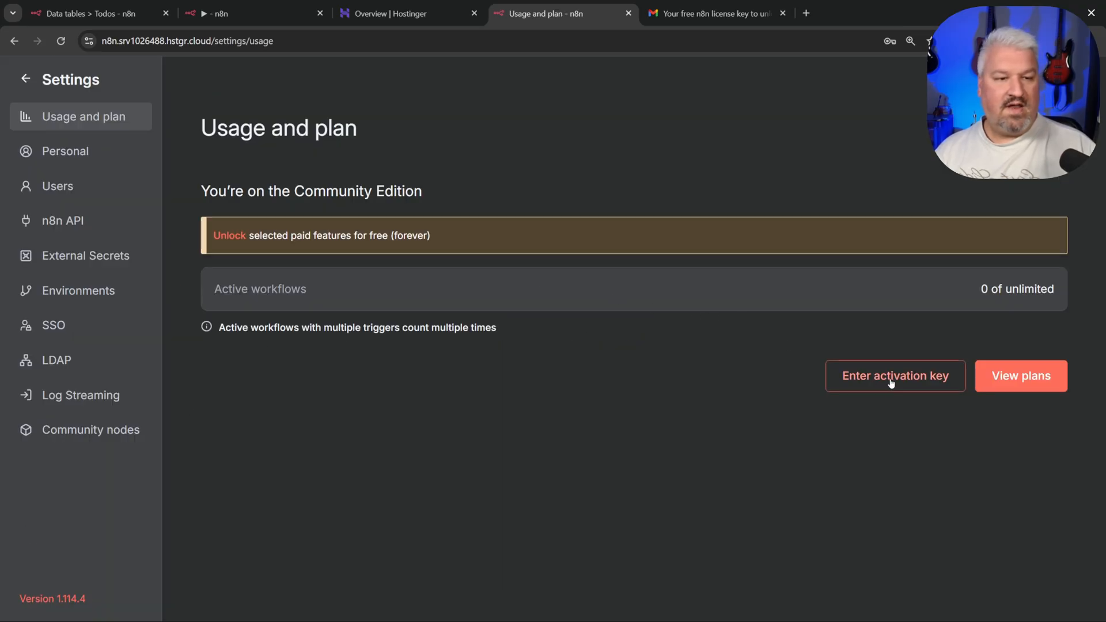
left_click(886, 376)
key("ctrl+v")
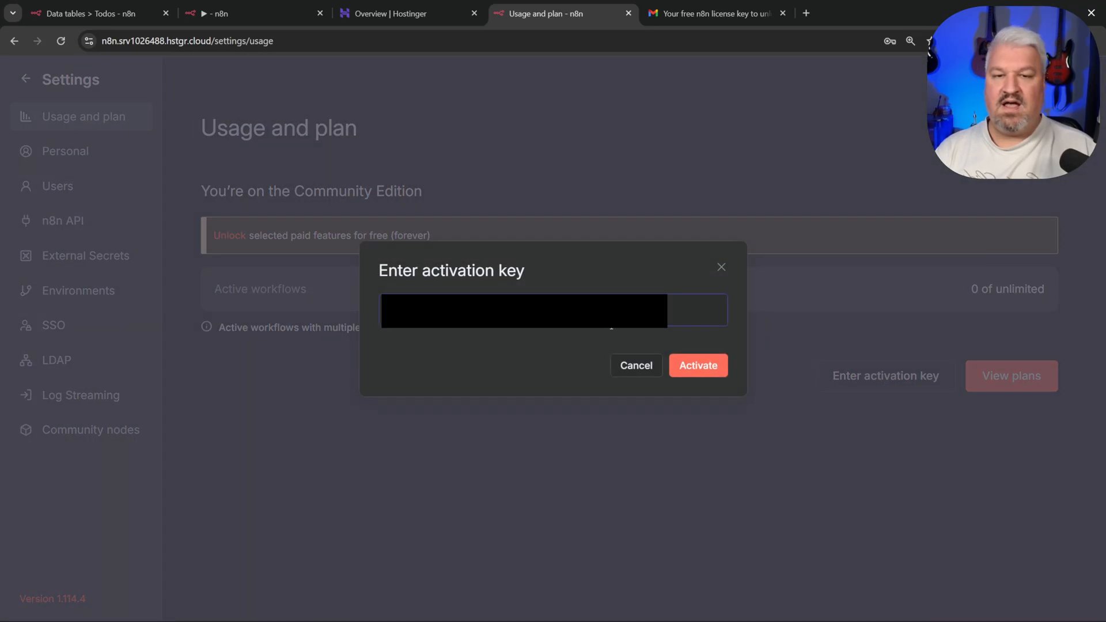
left_click(699, 366)
left_click(50, 86)
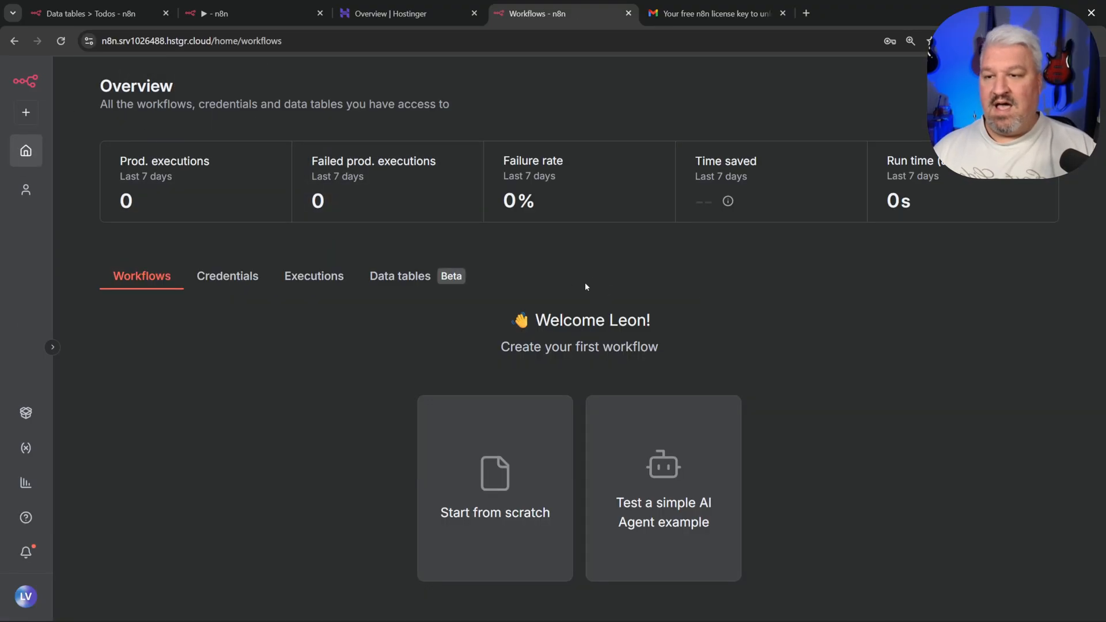
left_click(398, 277)
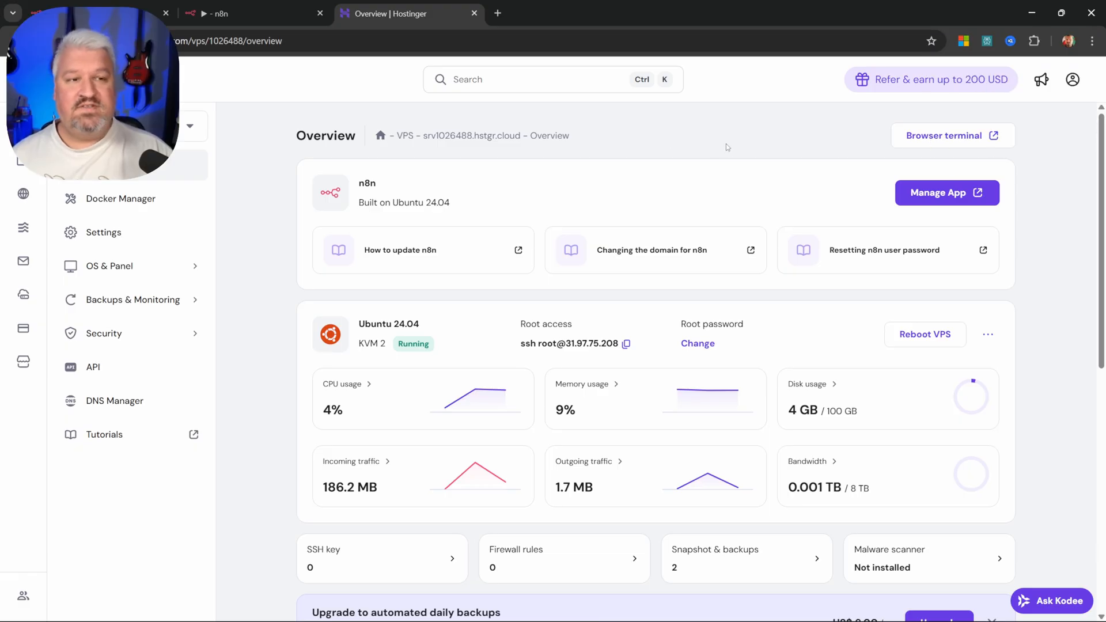
Step: In the VPS web terminal, run docker compose pull to fetch the latest images
left_click(945, 137)
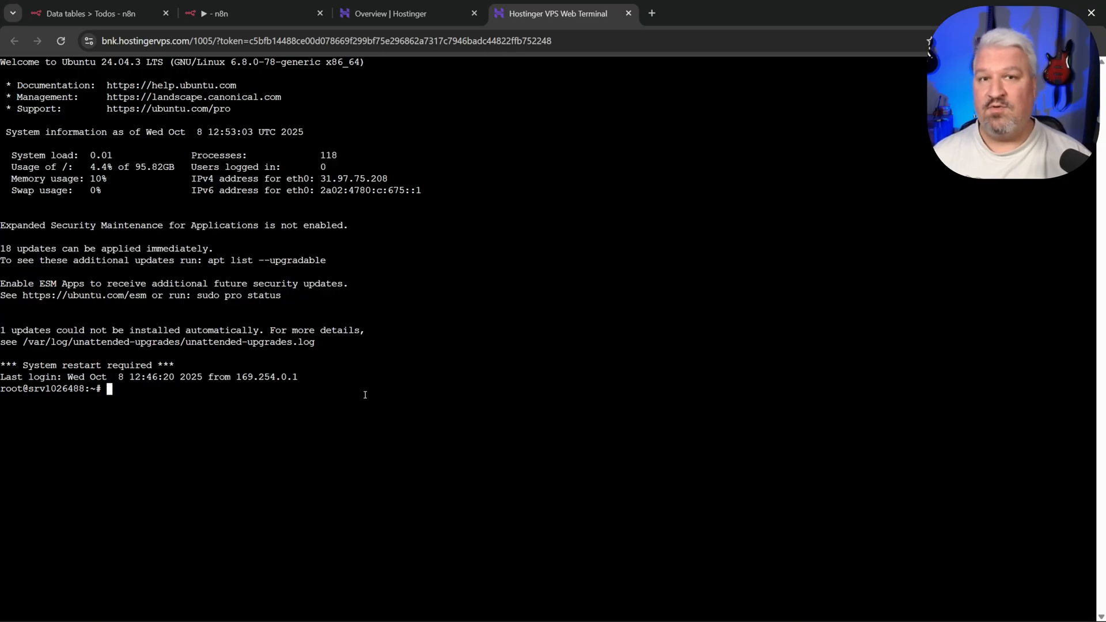
type("docker compose pull")
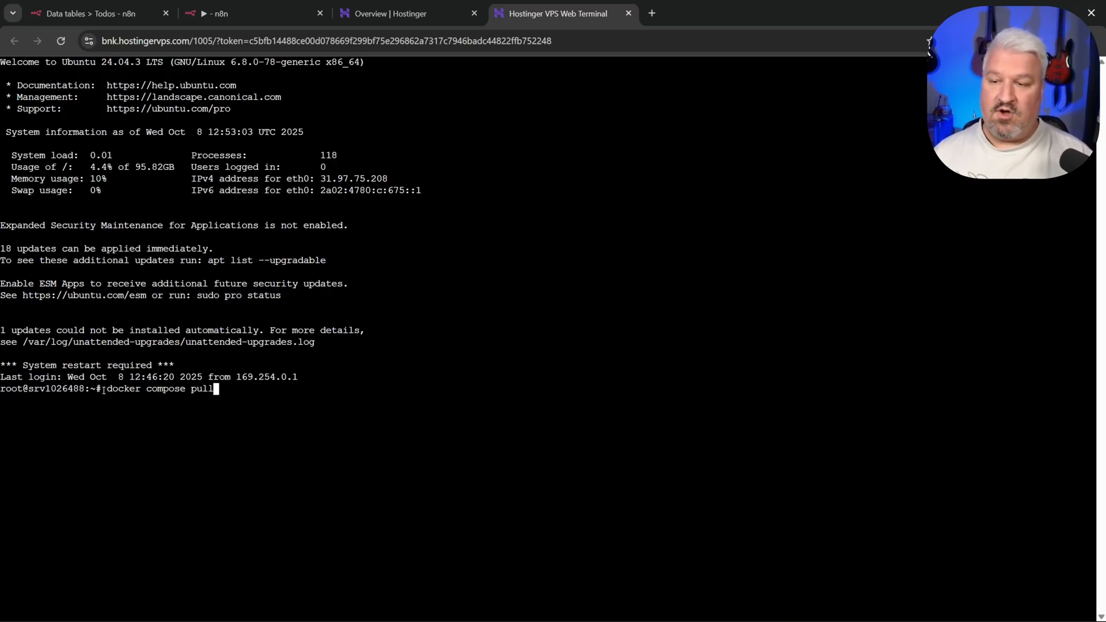
left_click_drag(104, 390, 226, 390)
left_click(229, 391)
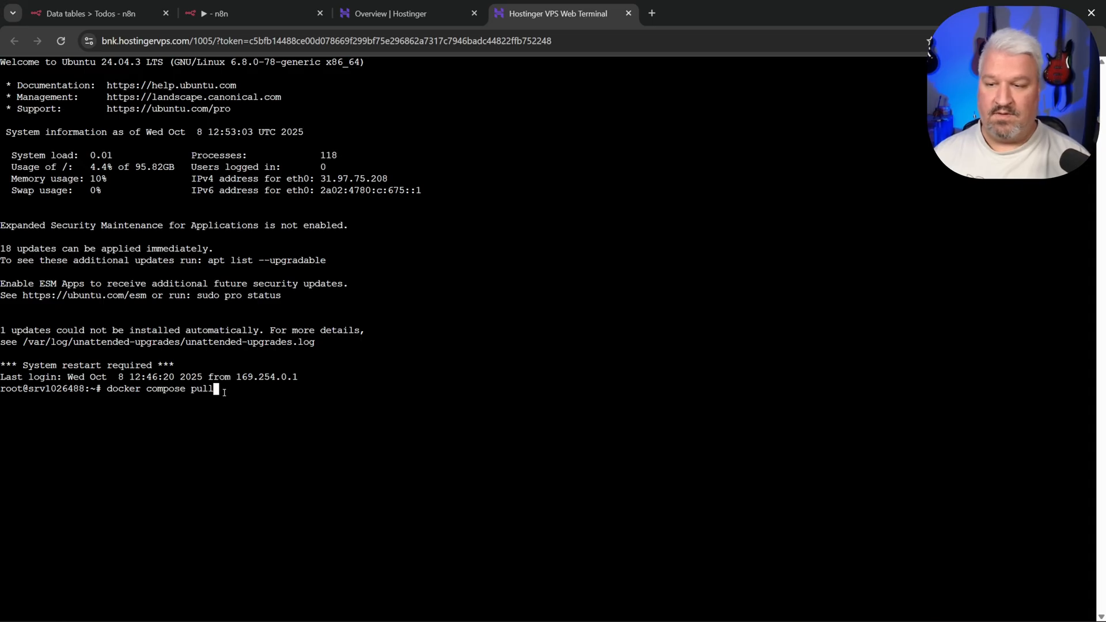
key("Return")
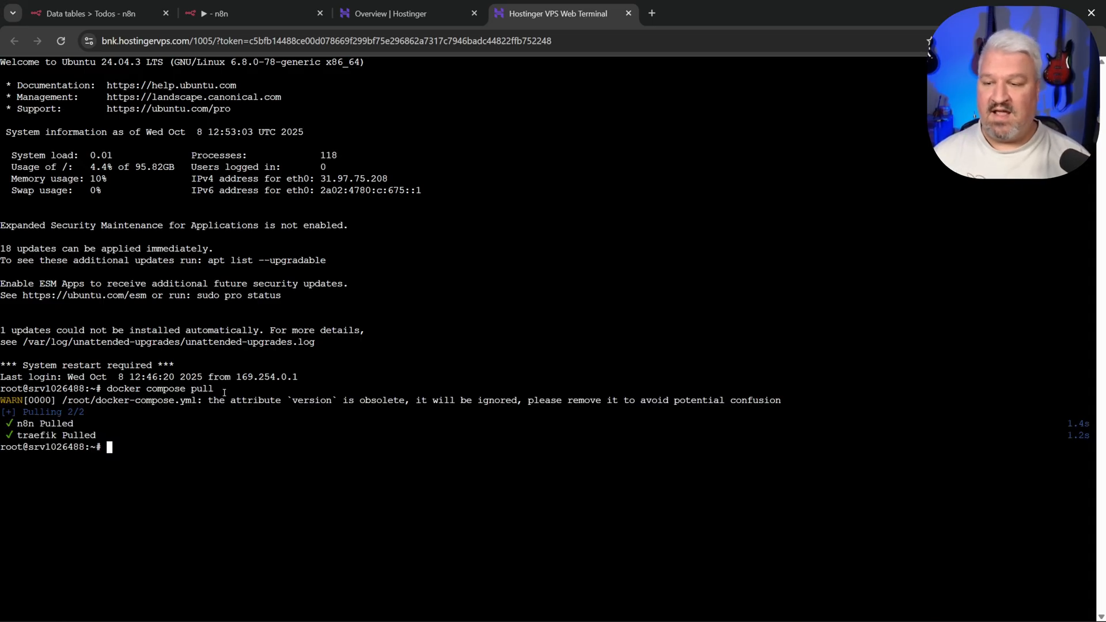
Step: Restart the containers with docker compose down and docker compose up -d, then close the terminal
key("Up")
key("BackSpace")
key("BackSpace")
key("BackSpace")
key("BackSpace")
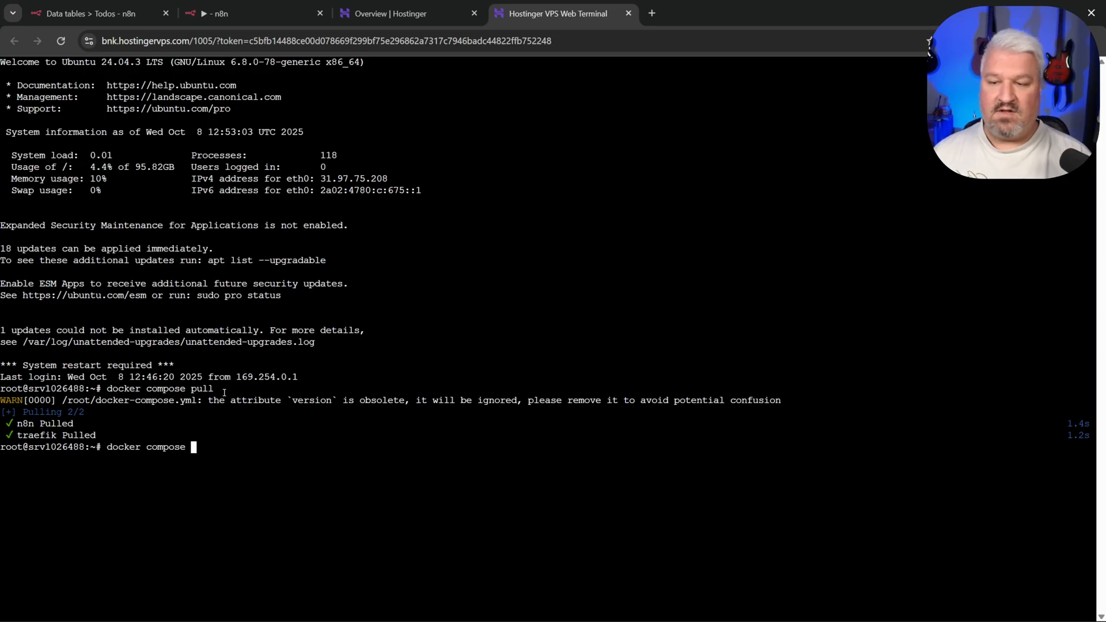
type("down")
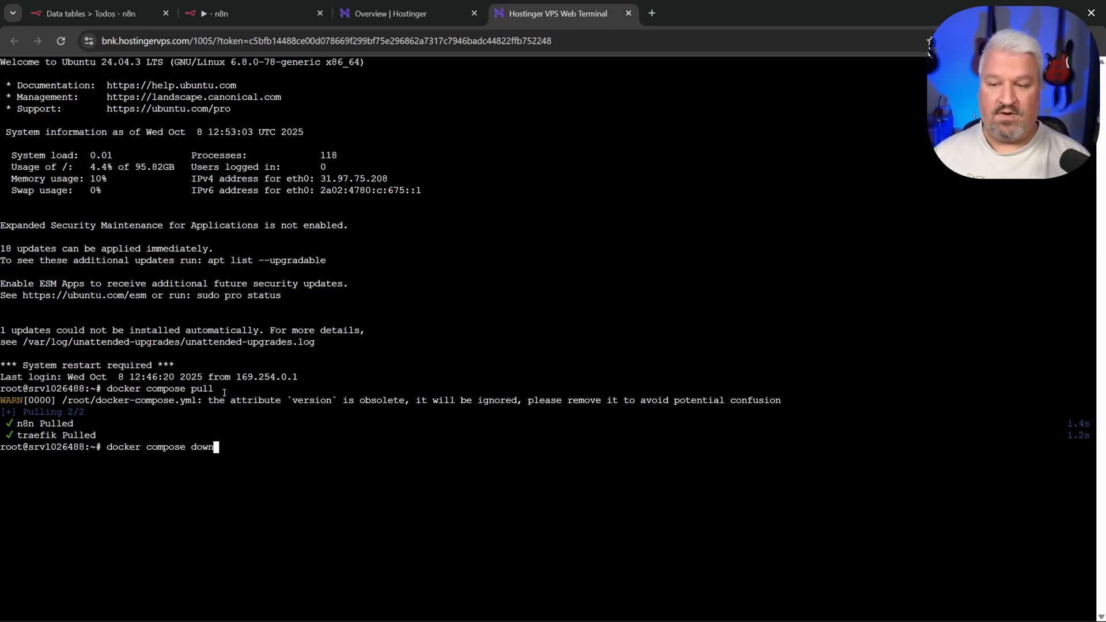
key("Return")
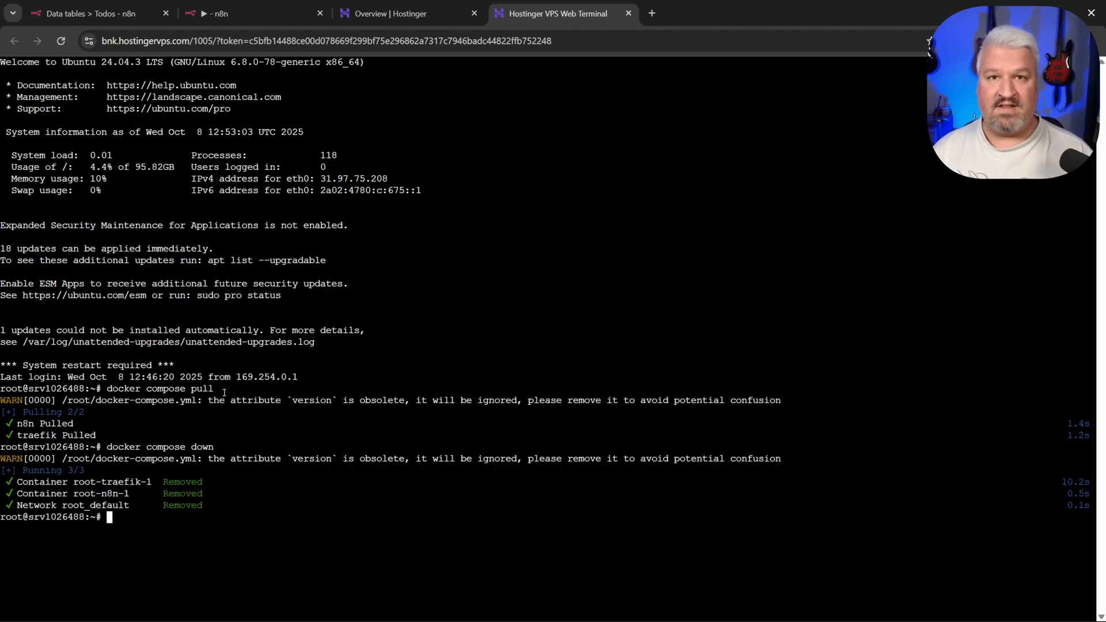
type("docker compose ")
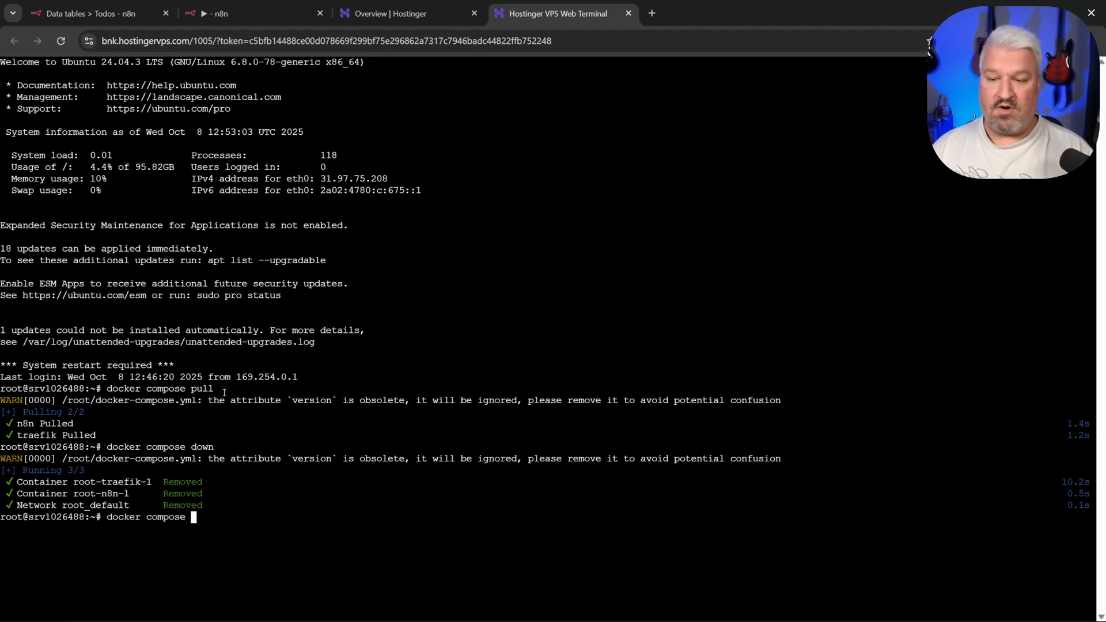
type("up -d")
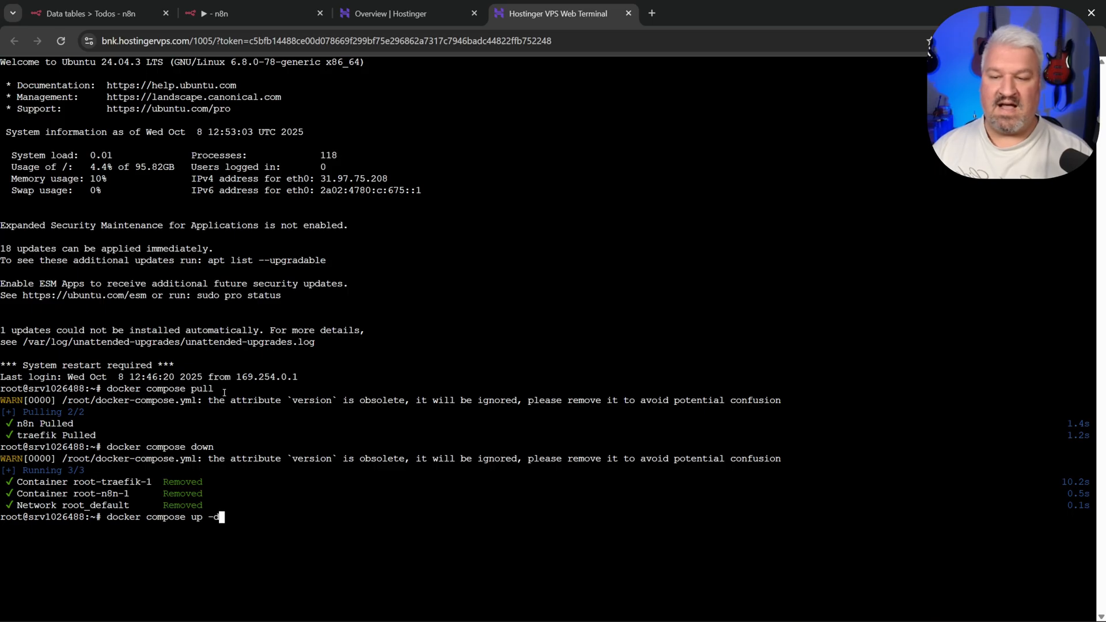
key("Return")
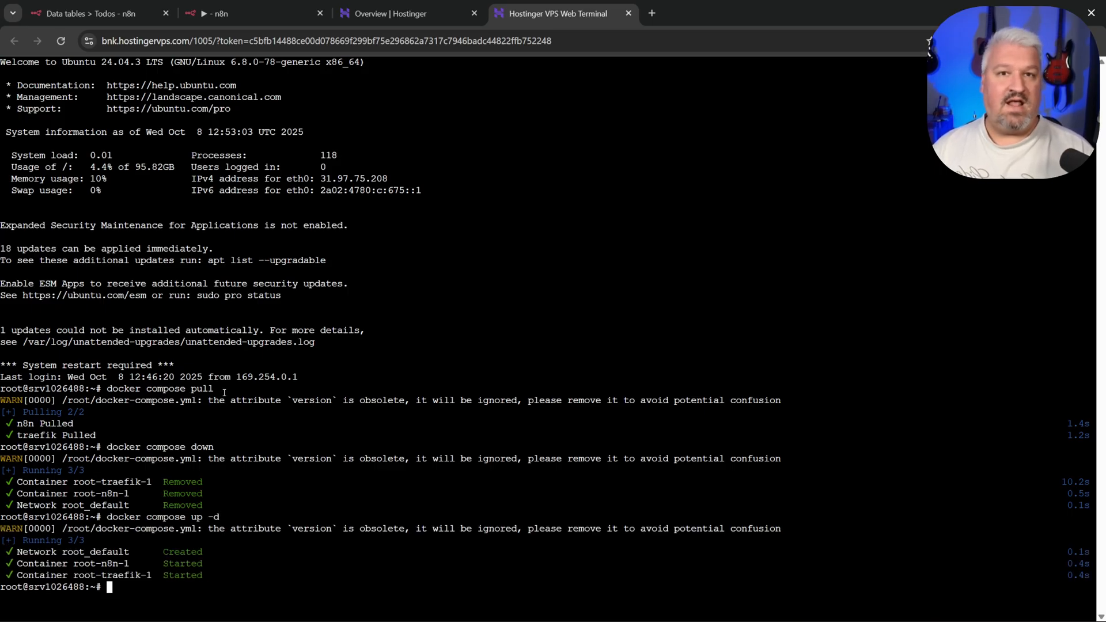
left_click(628, 13)
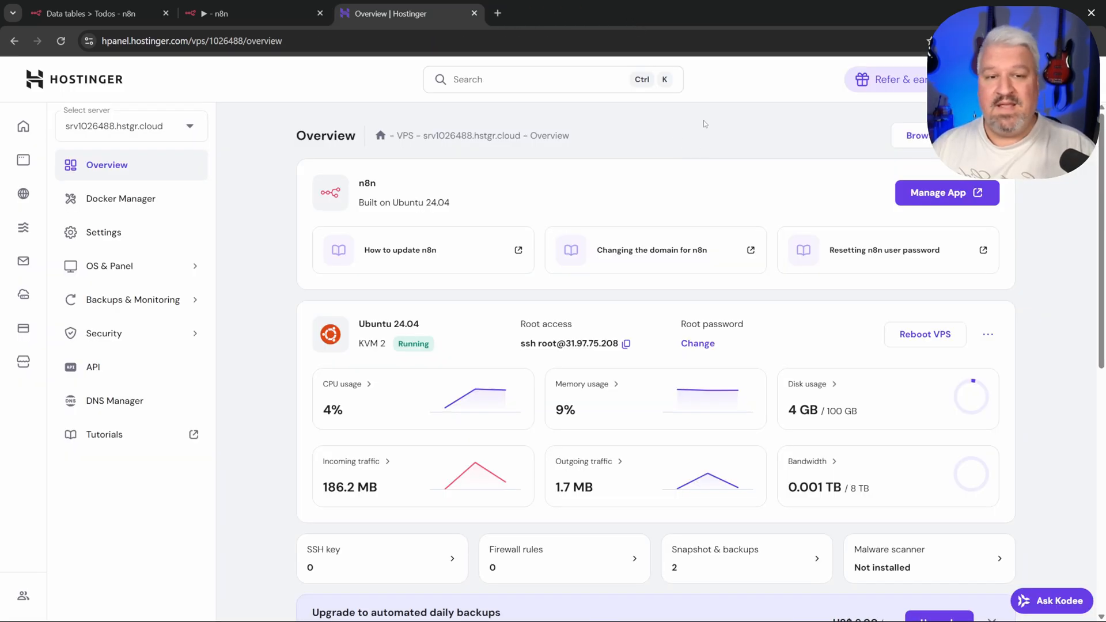
Step: Open n8n from the server overview and read the Pizza Order email's greeting and order request
left_click(949, 195)
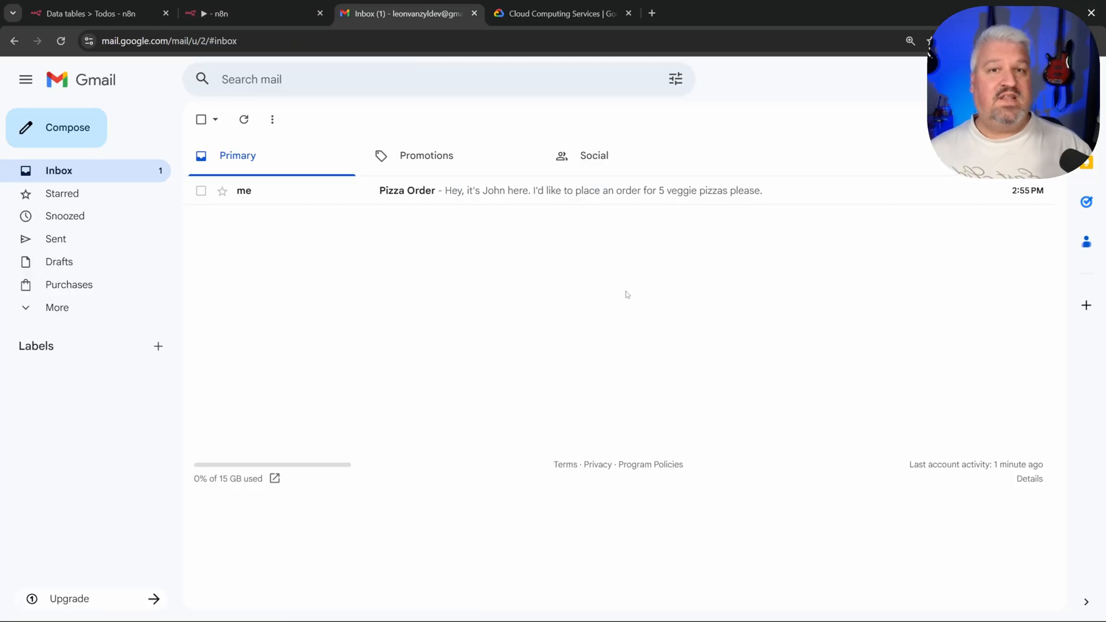
left_click(536, 192)
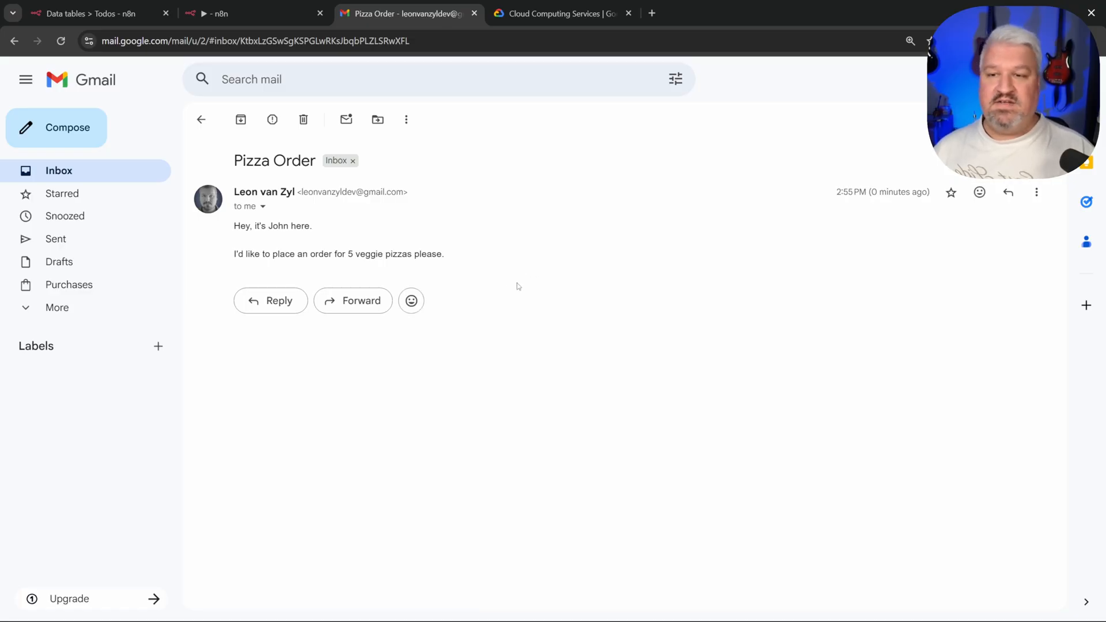
left_click_drag(231, 228, 329, 236)
left_click(330, 238)
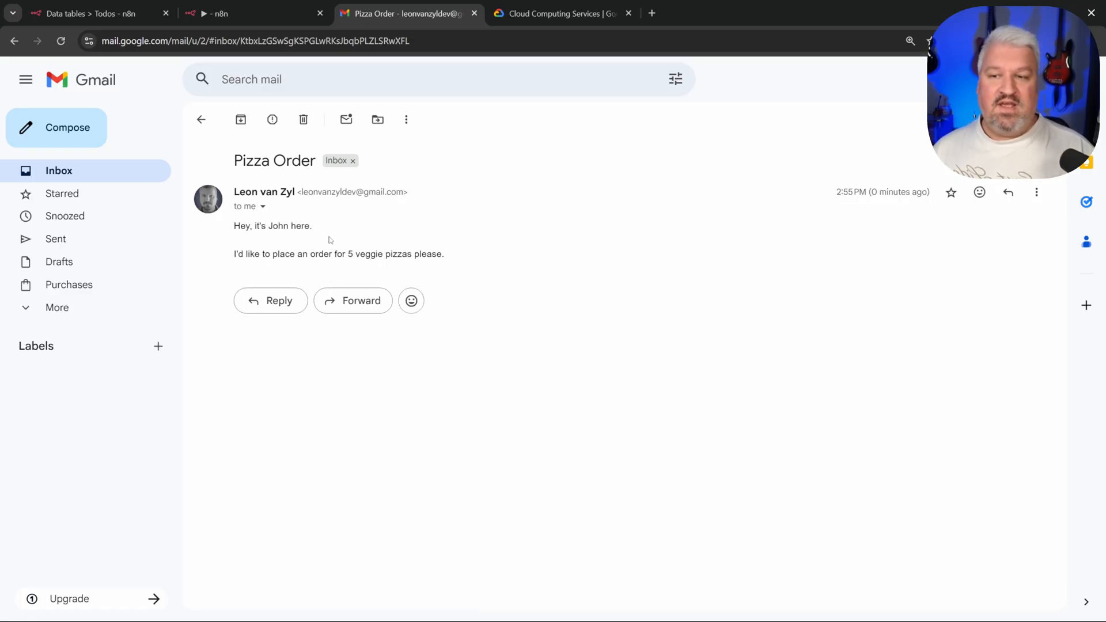
left_click_drag(229, 259, 368, 255)
left_click(367, 255)
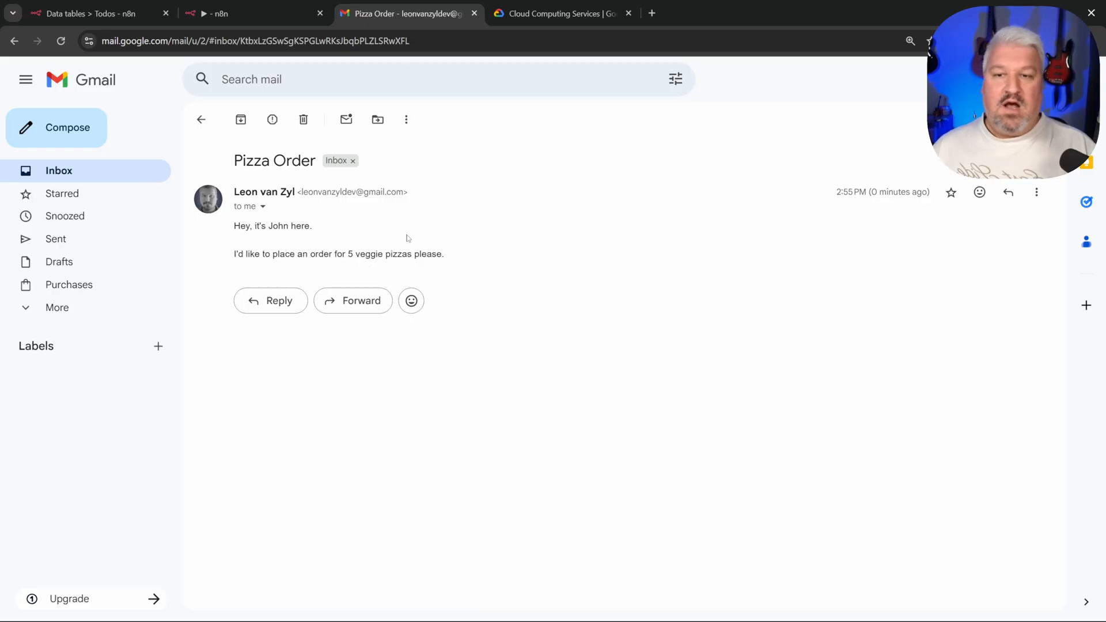
left_click(259, 5)
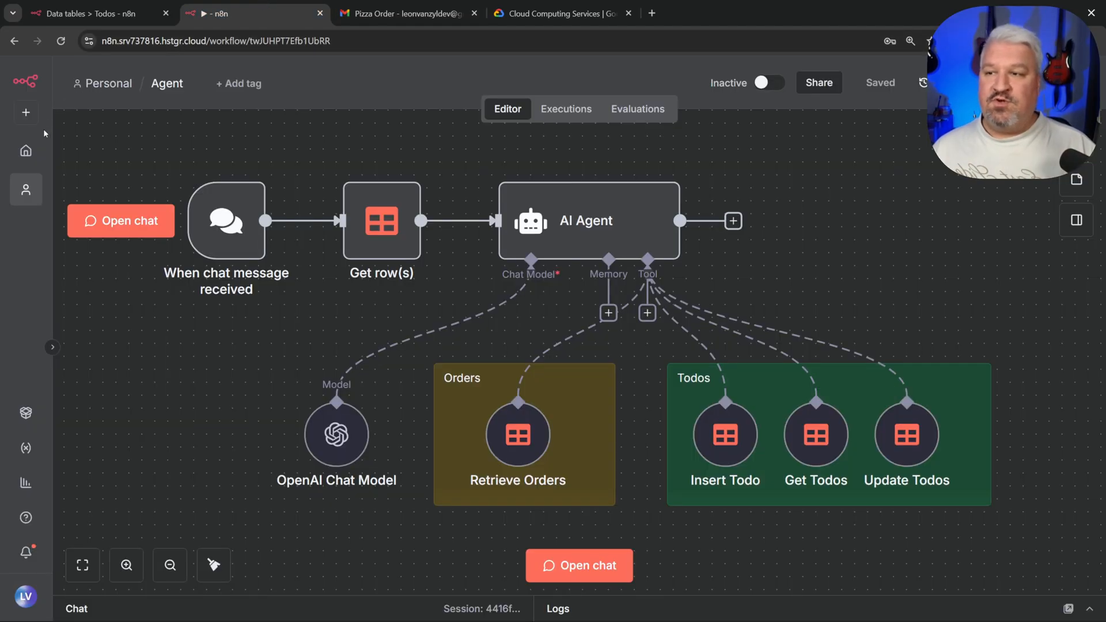
Step: Open the Order Processing workflow and inspect the On form submission node's pinned JSON output
left_click(26, 189)
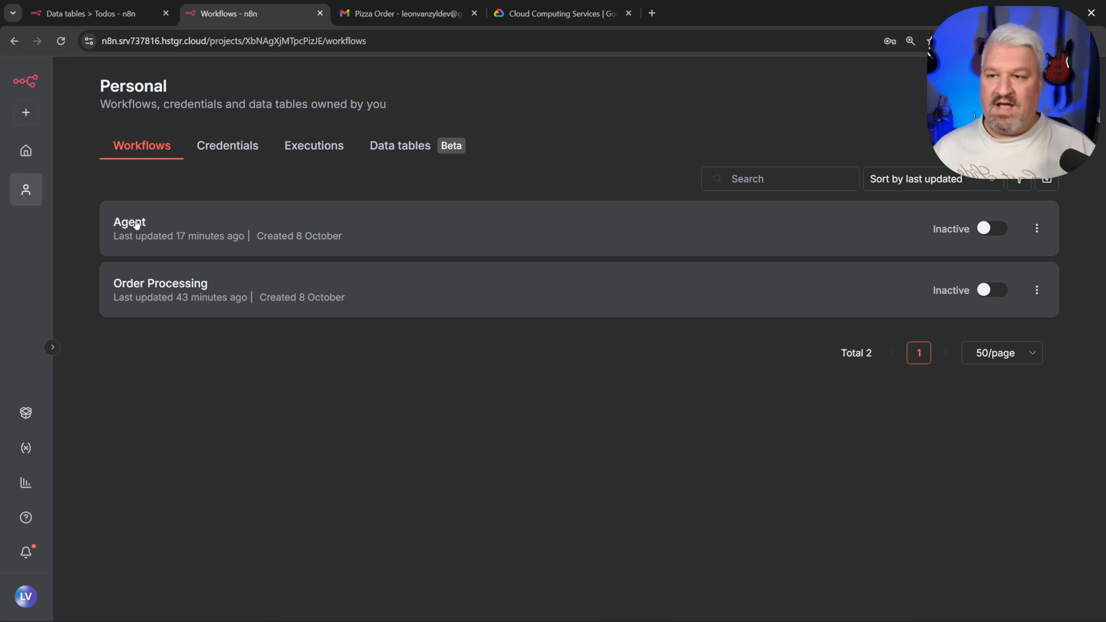
left_click(157, 284)
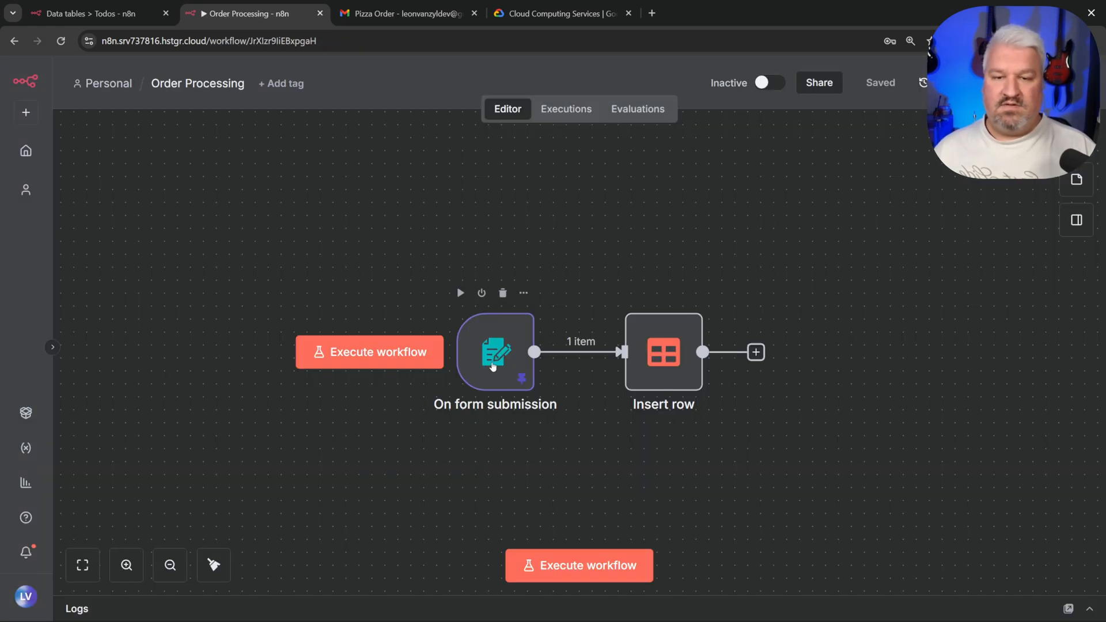
left_click_drag(492, 358, 416, 372)
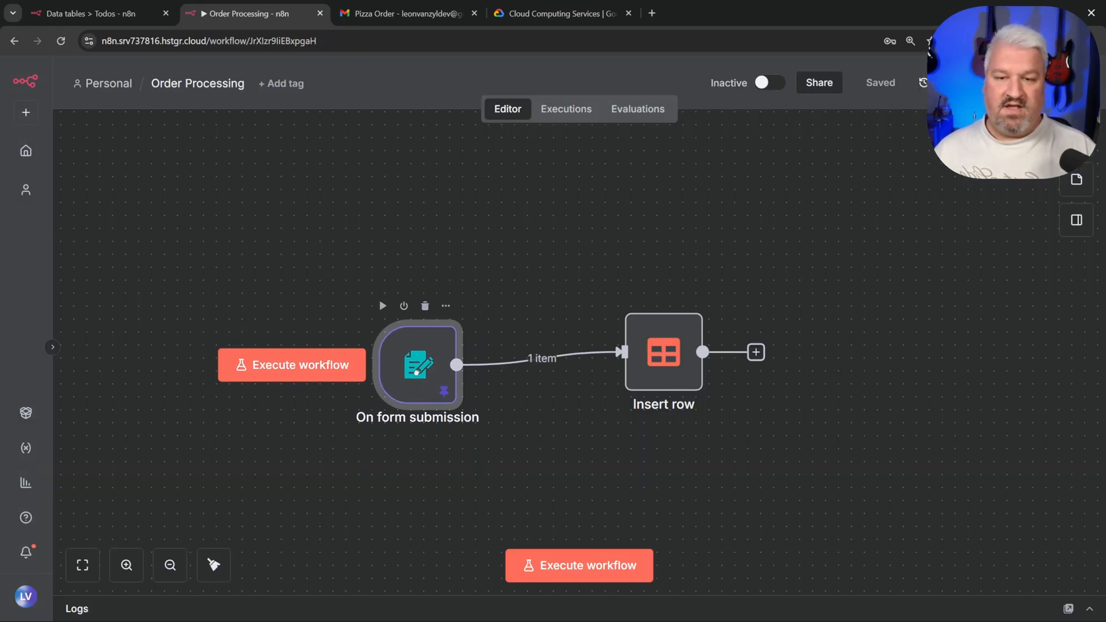
double_click(416, 373)
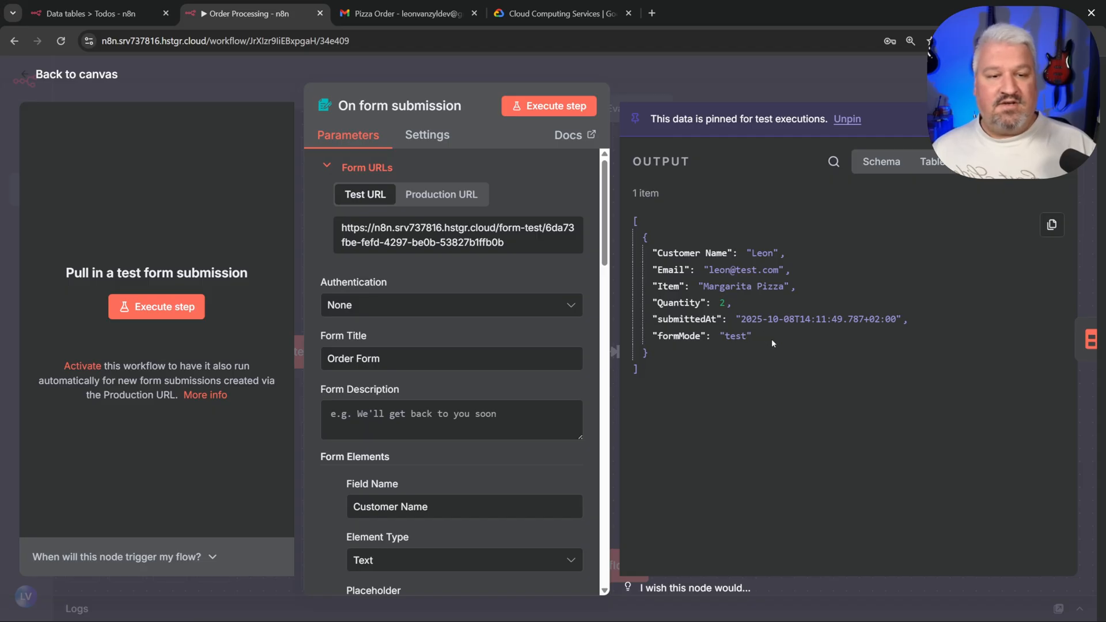
left_click_drag(772, 341, 647, 250)
left_click(706, 288)
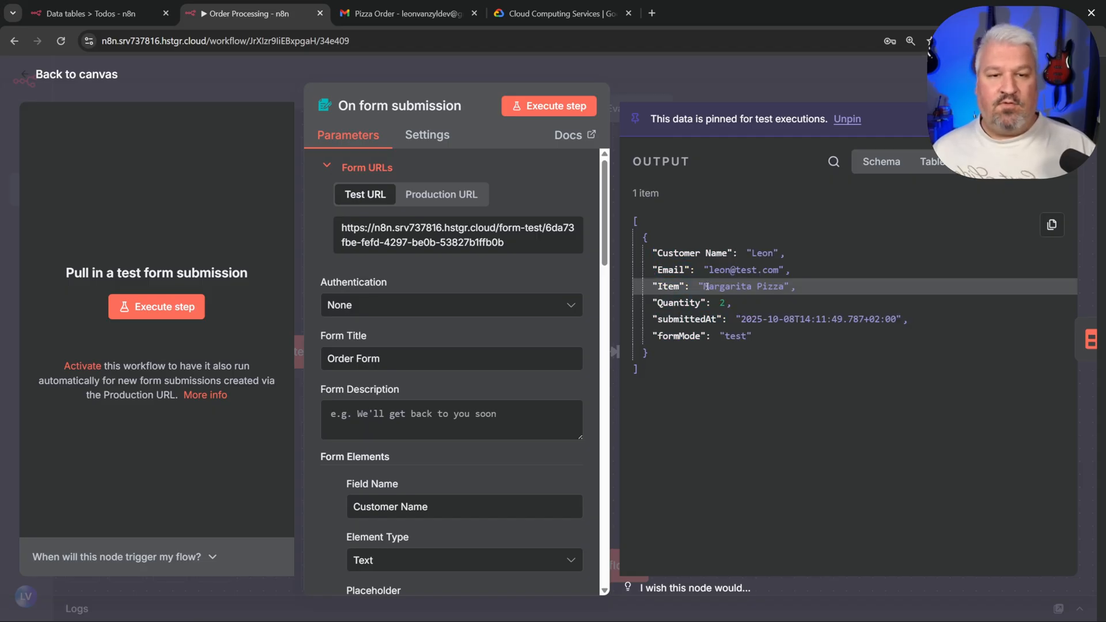
left_click(430, 4)
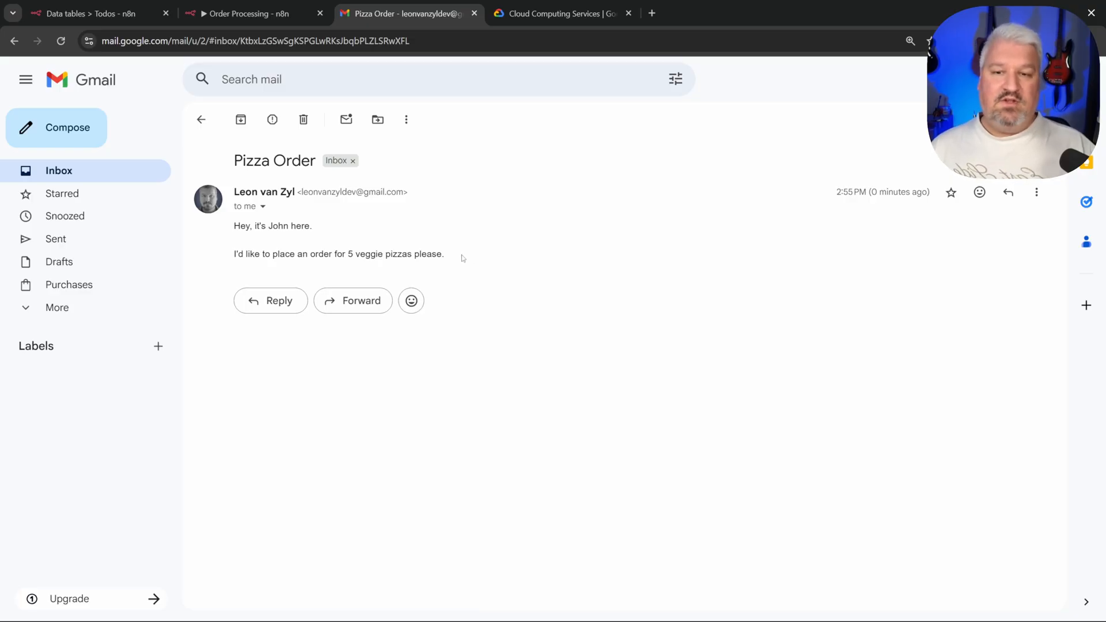
Step: Highlight the Pizza Order email body requesting 5 veggie pizzas
left_click_drag(470, 263, 351, 250)
left_click(328, 247)
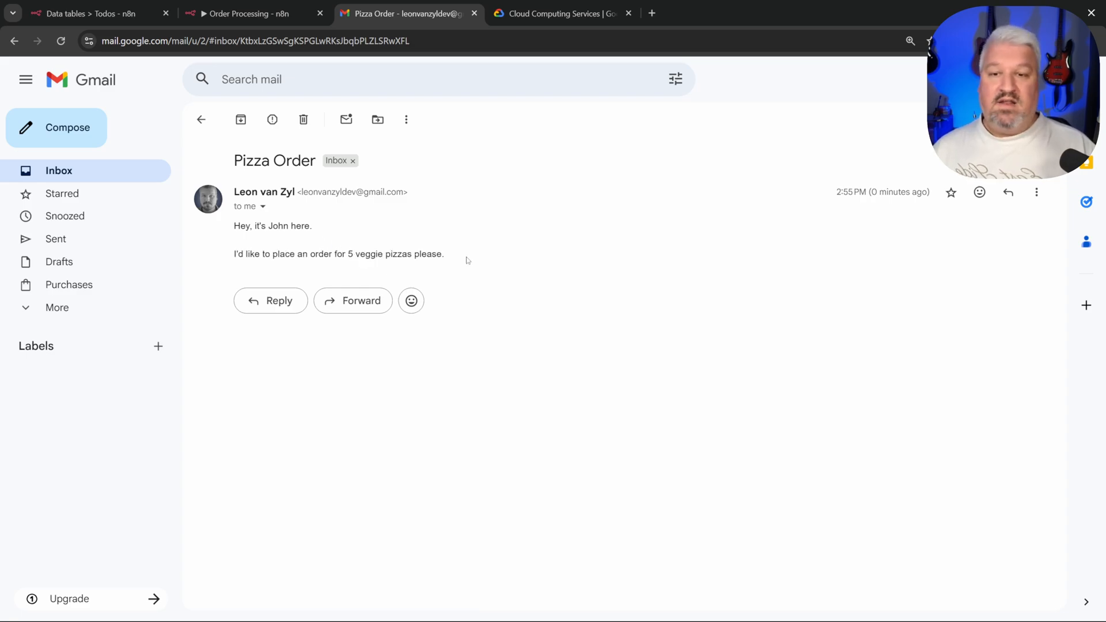
left_click_drag(467, 260, 241, 226)
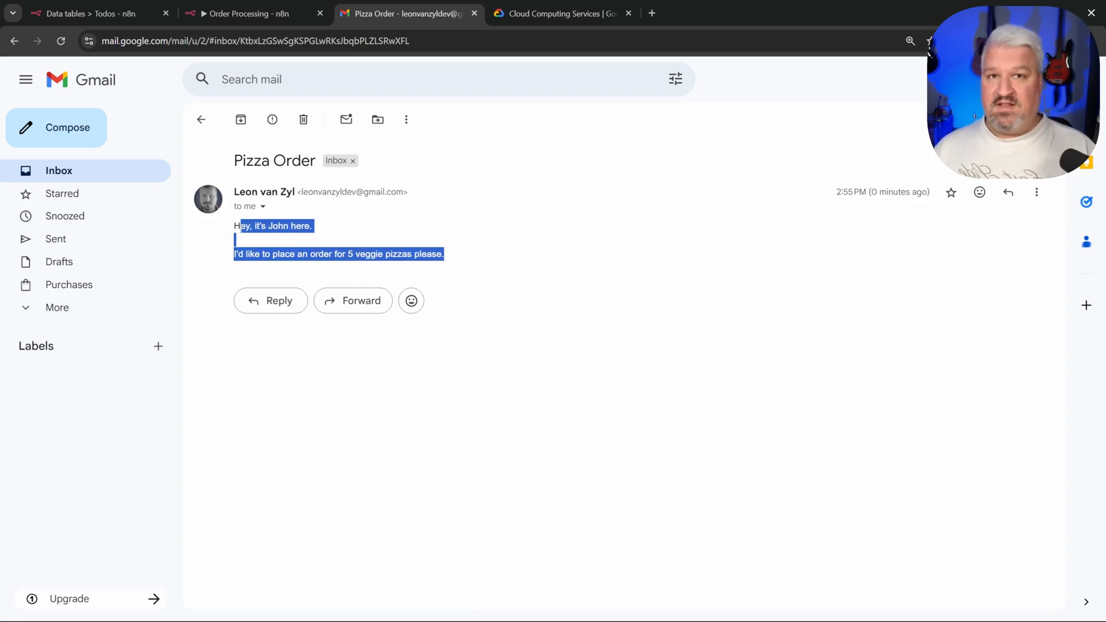
left_click(462, 251)
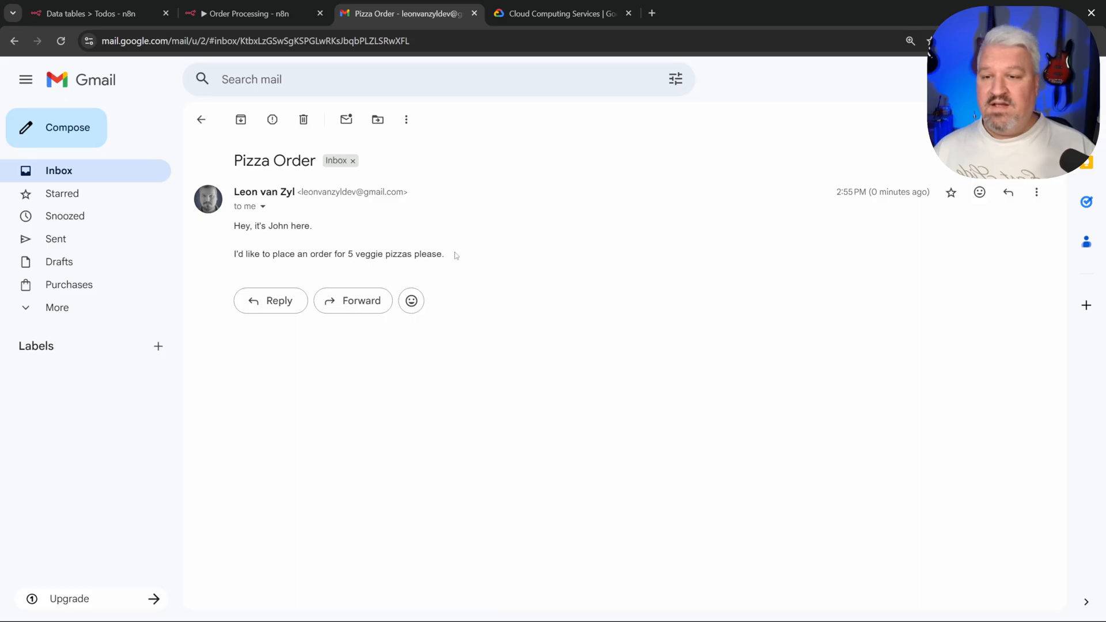
left_click_drag(472, 255, 235, 226)
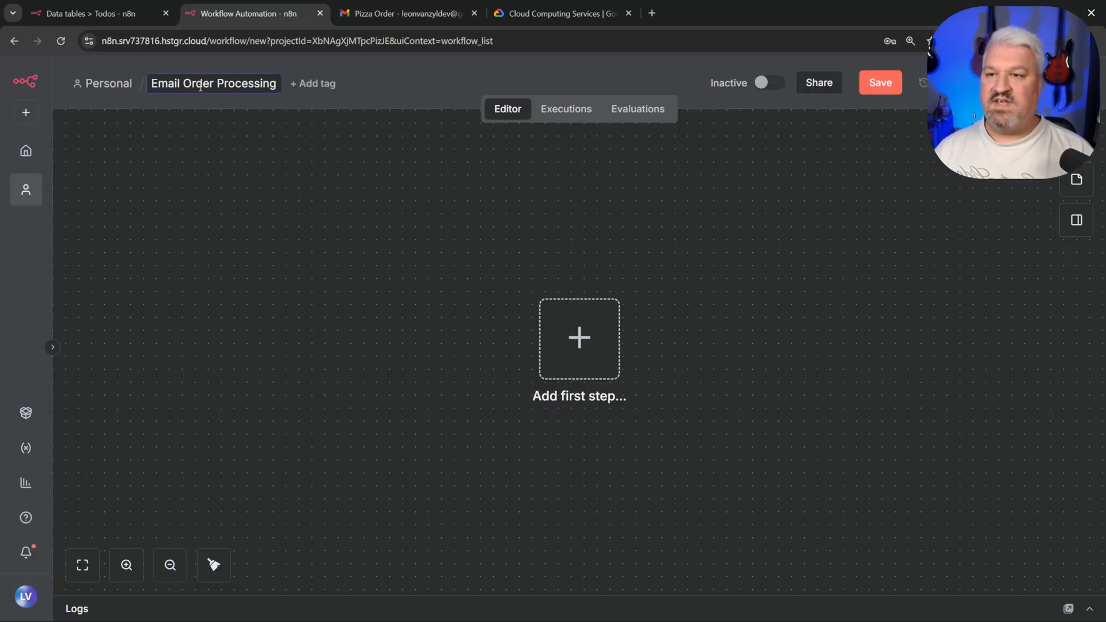
Step: Confirm the name Email Order Processing and add a Gmail Message Received trigger
key("Return")
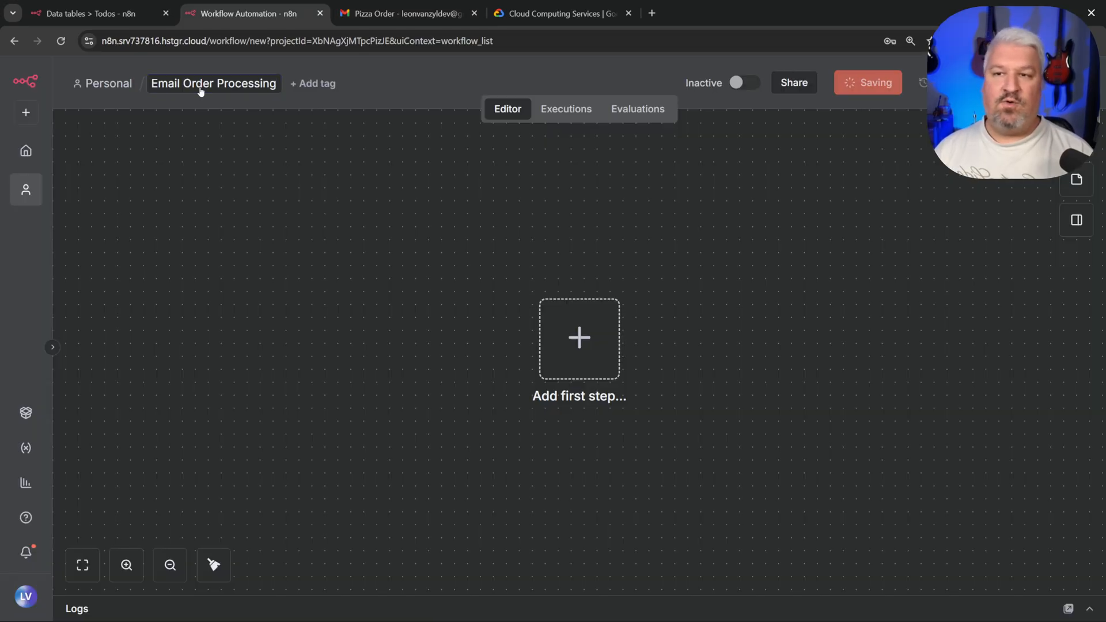
left_click(584, 341)
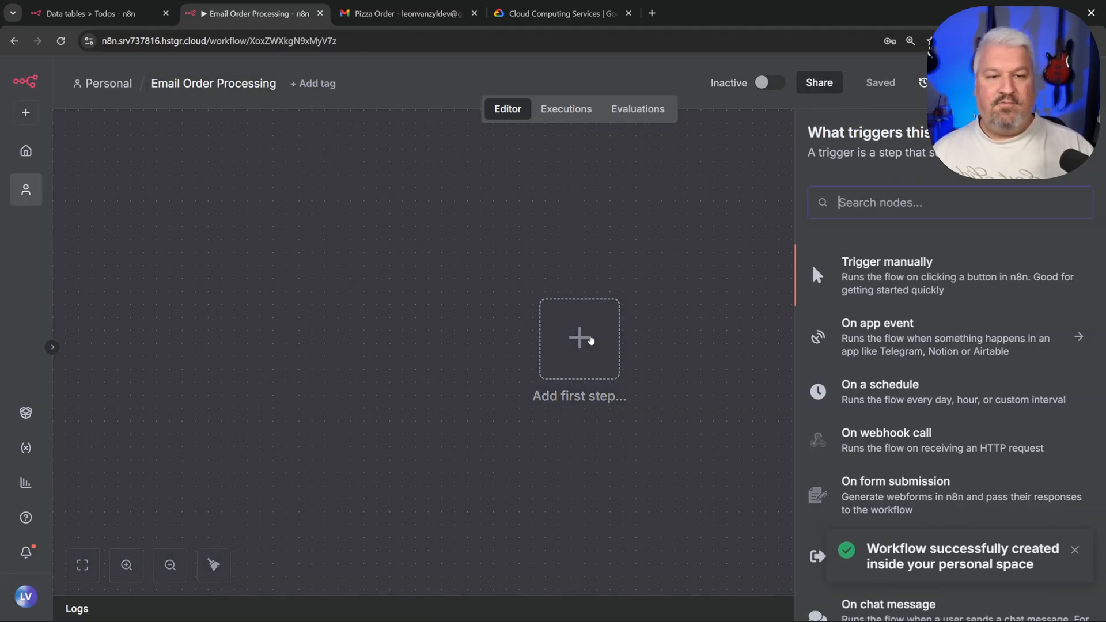
type("gmail")
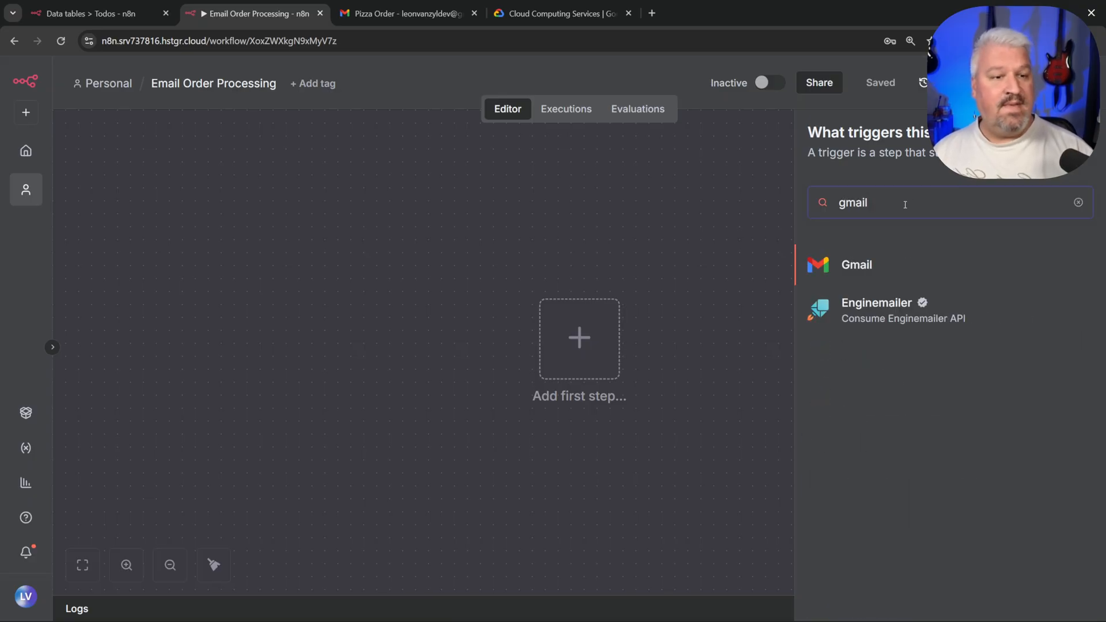
left_click(866, 275)
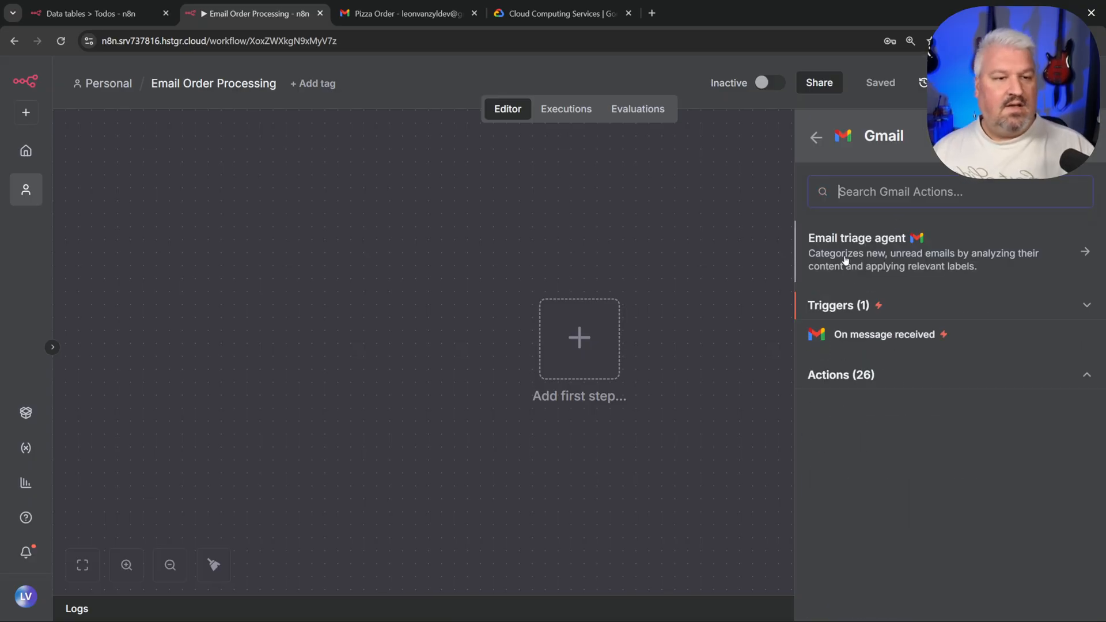
left_click(884, 334)
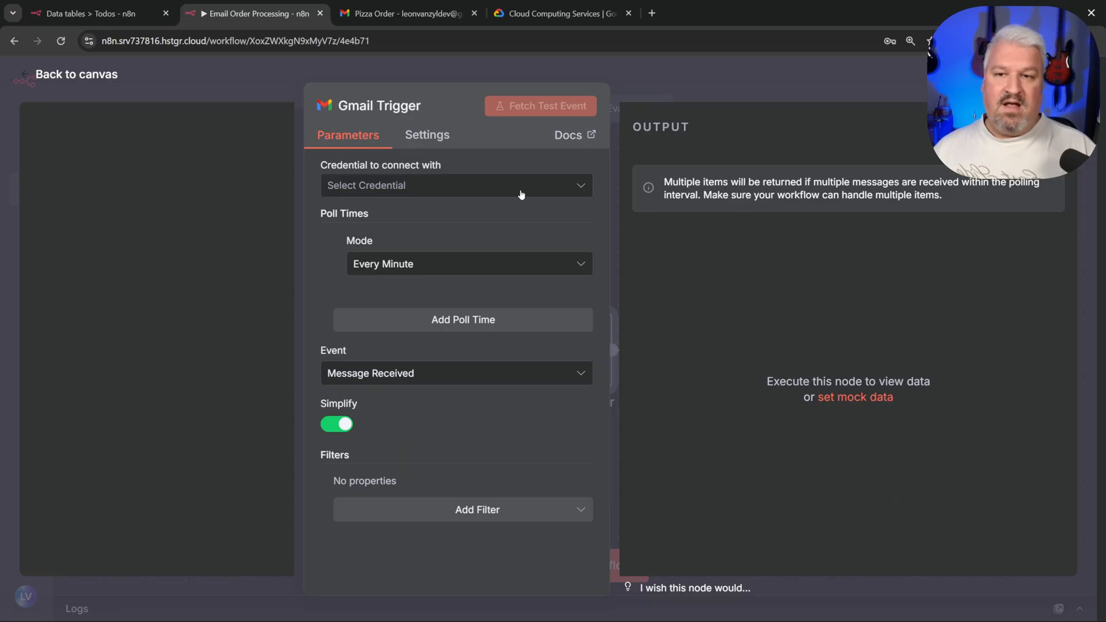
left_click(521, 192)
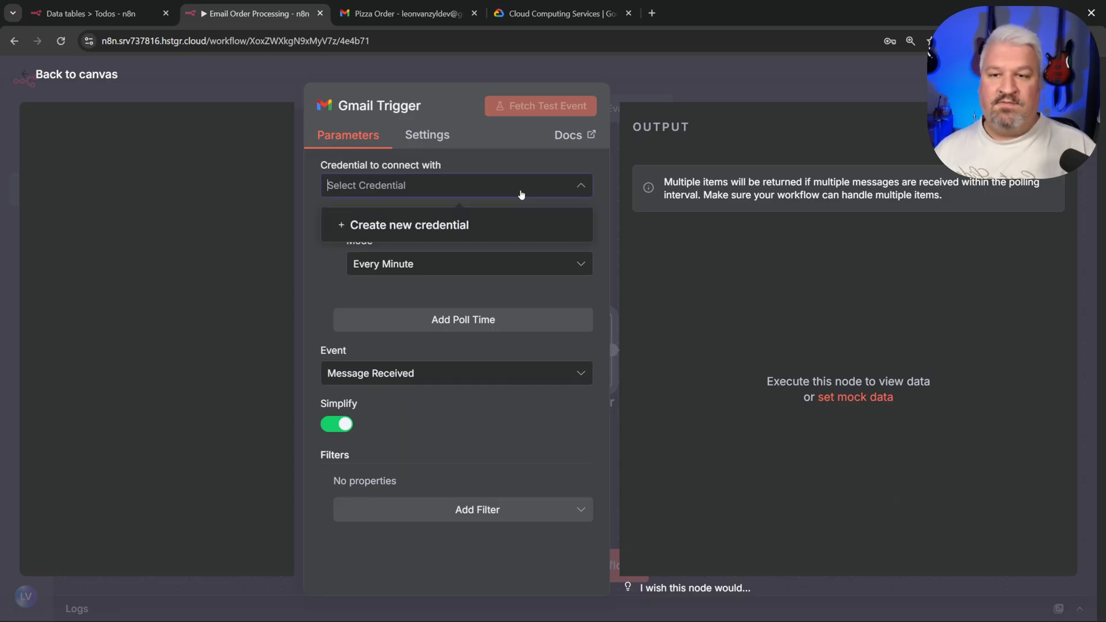
Step: Create a new Gmail OAuth2 credential for the trigger, then switch to the Google Cloud tab
left_click(435, 226)
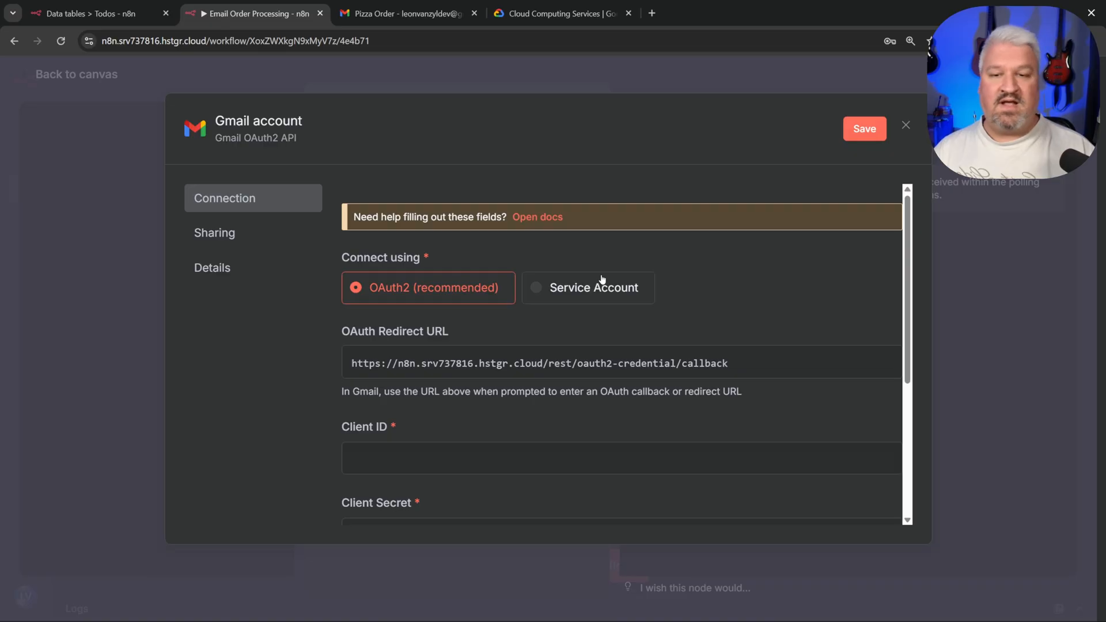
scroll(602, 279, "down", 3)
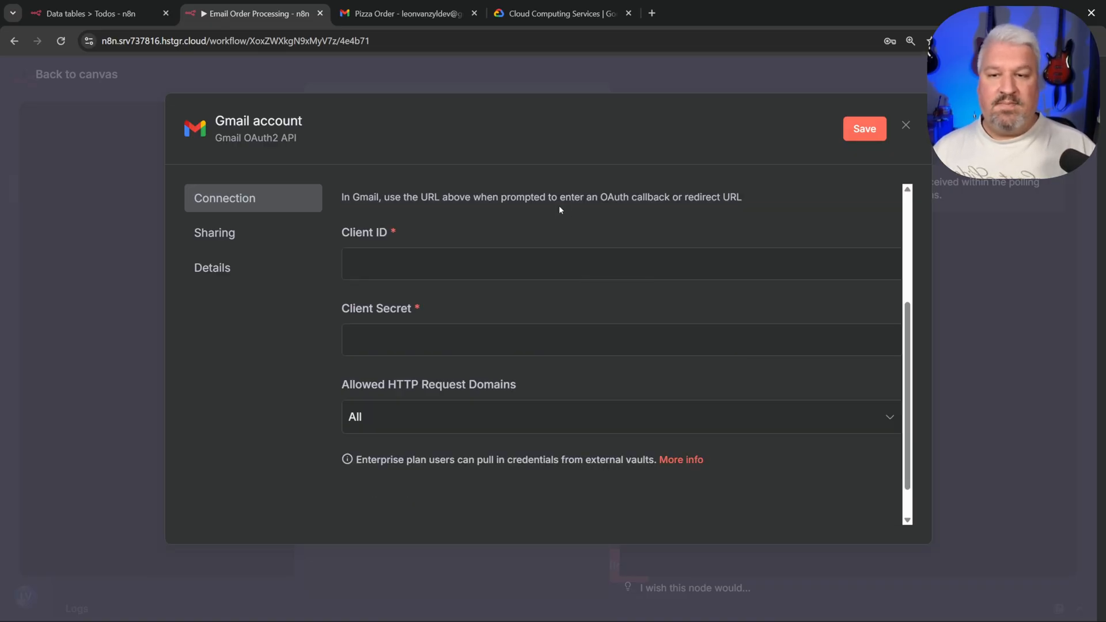
left_click(551, 14)
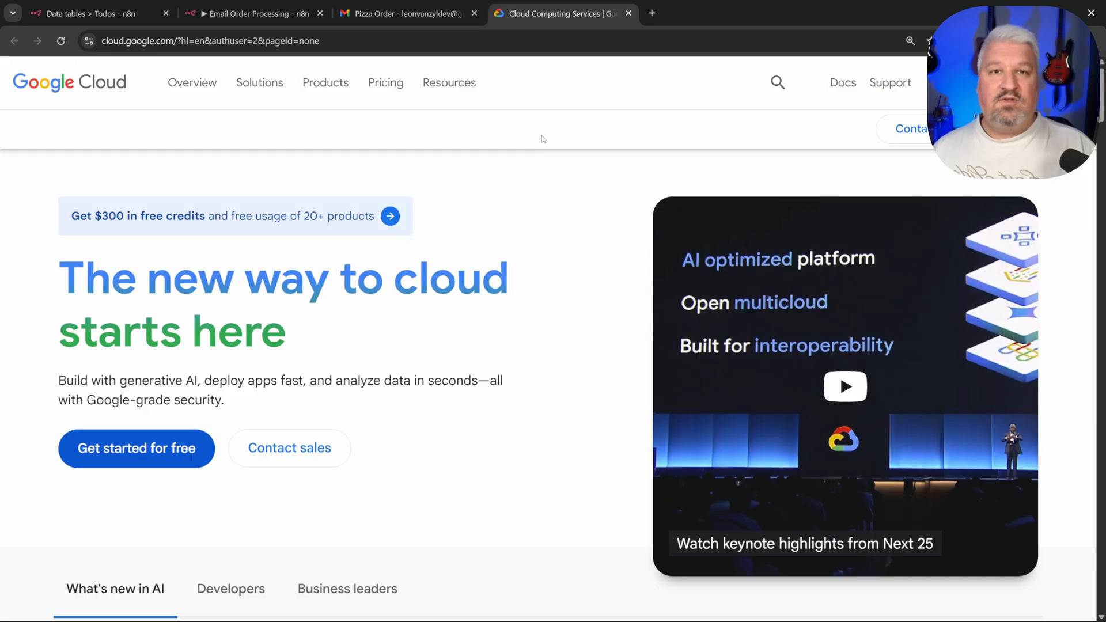
Step: Create a Google Cloud project named n8n-tutorial and switch to it from the notification
left_click(1009, 82)
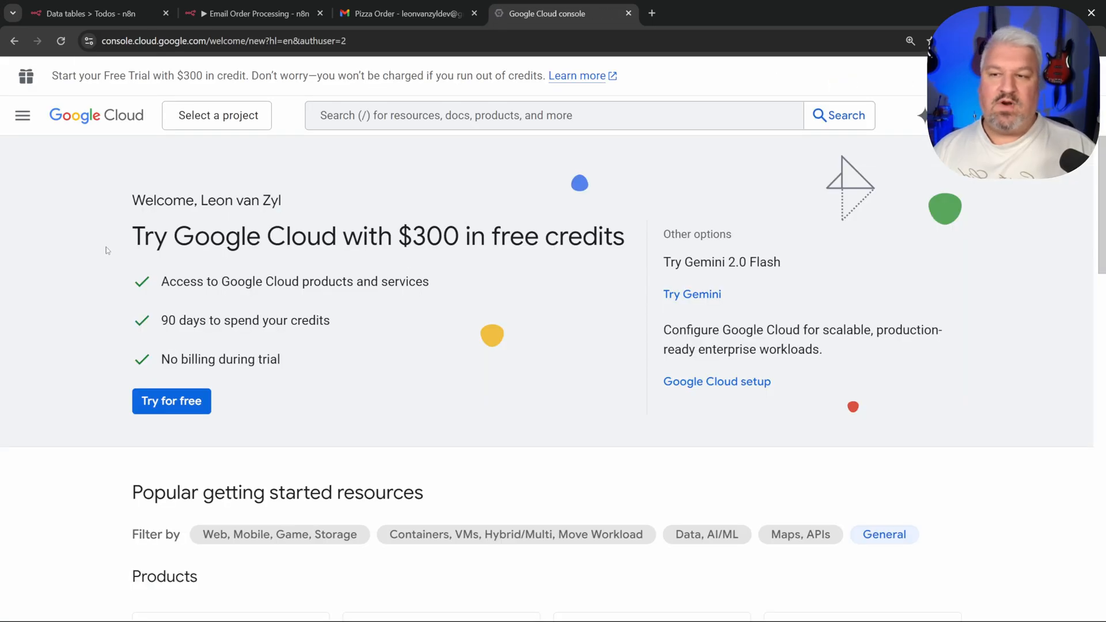
left_click_drag(107, 249, 582, 236)
left_click(522, 217)
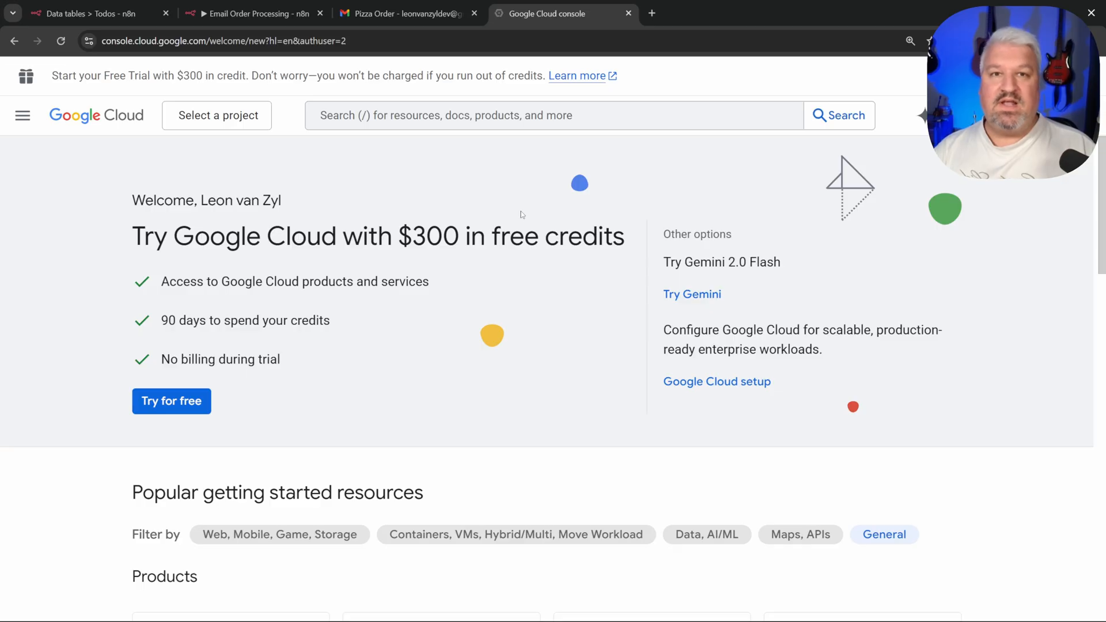
left_click(233, 116)
left_click(812, 137)
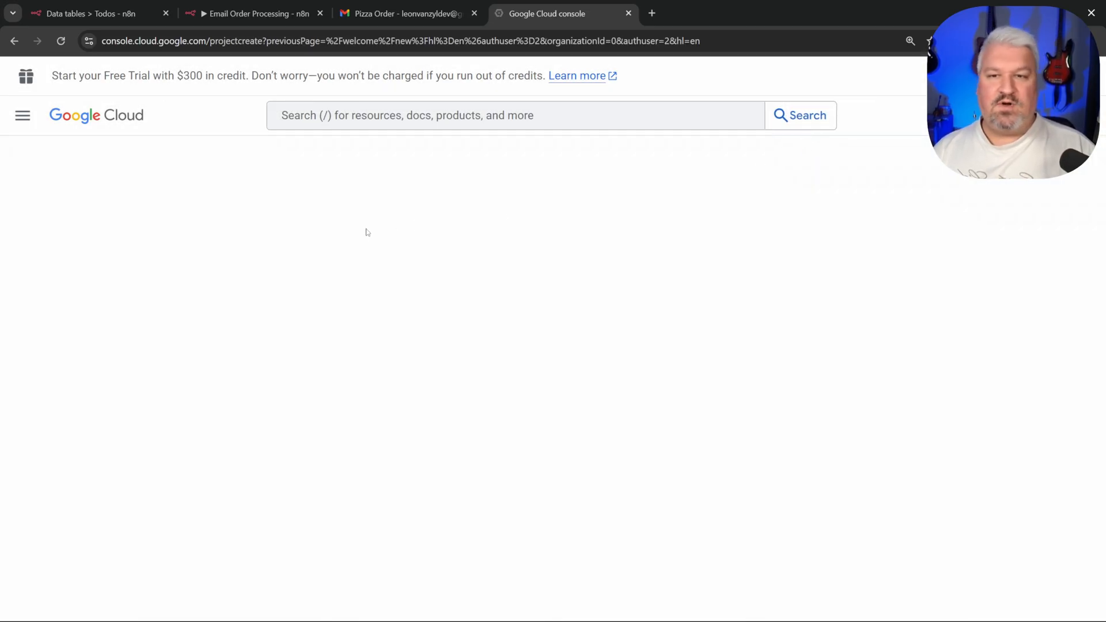
type("n")
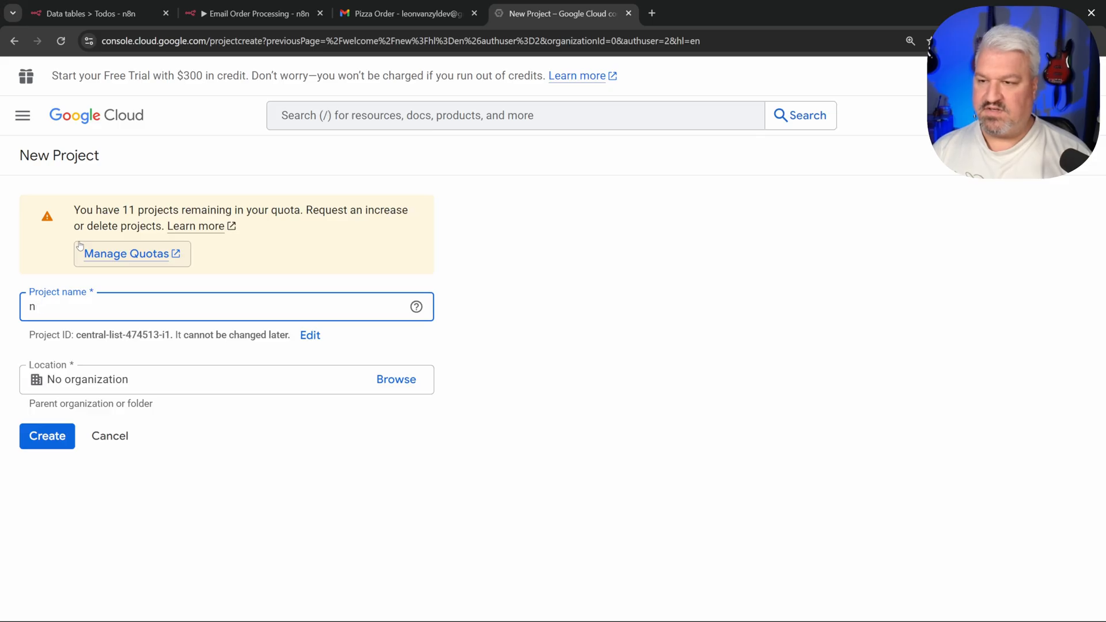
type("8n-tutorial")
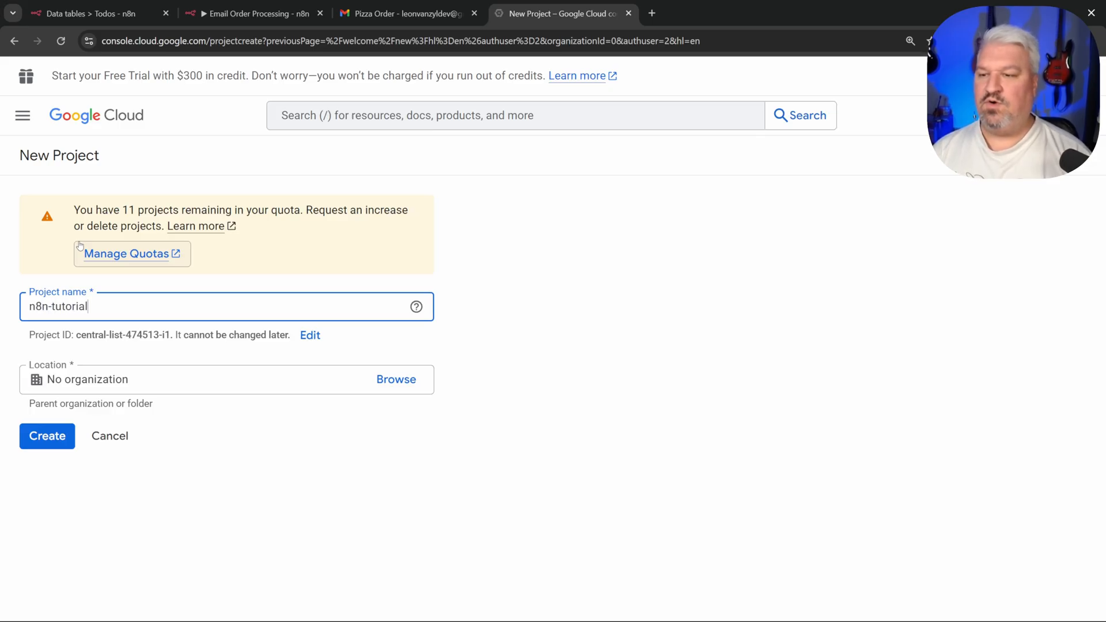
left_click(56, 444)
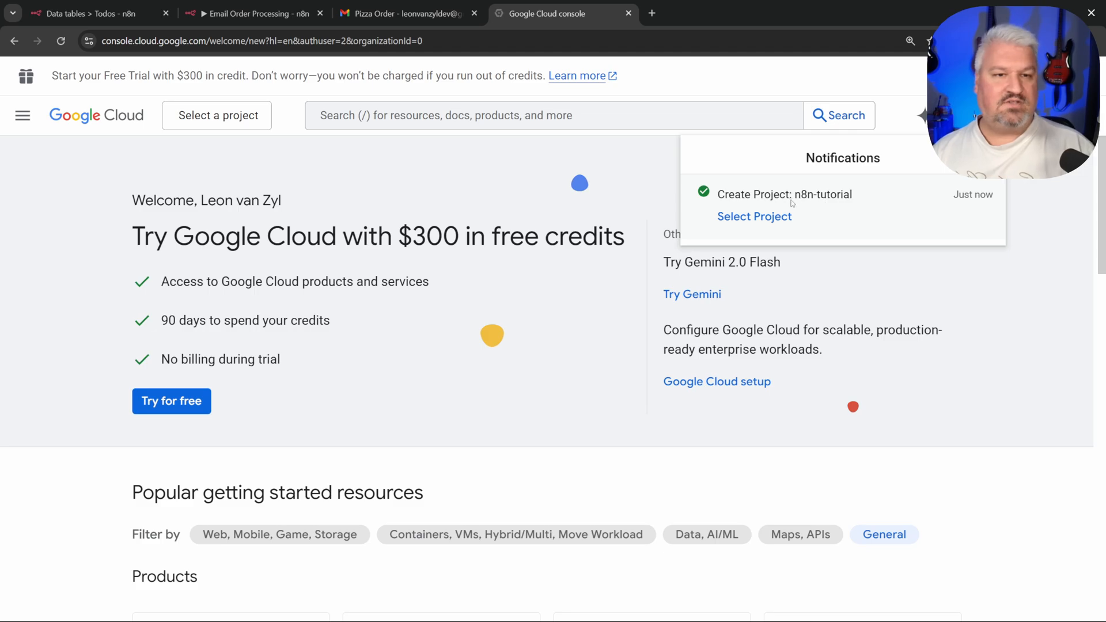
left_click(754, 219)
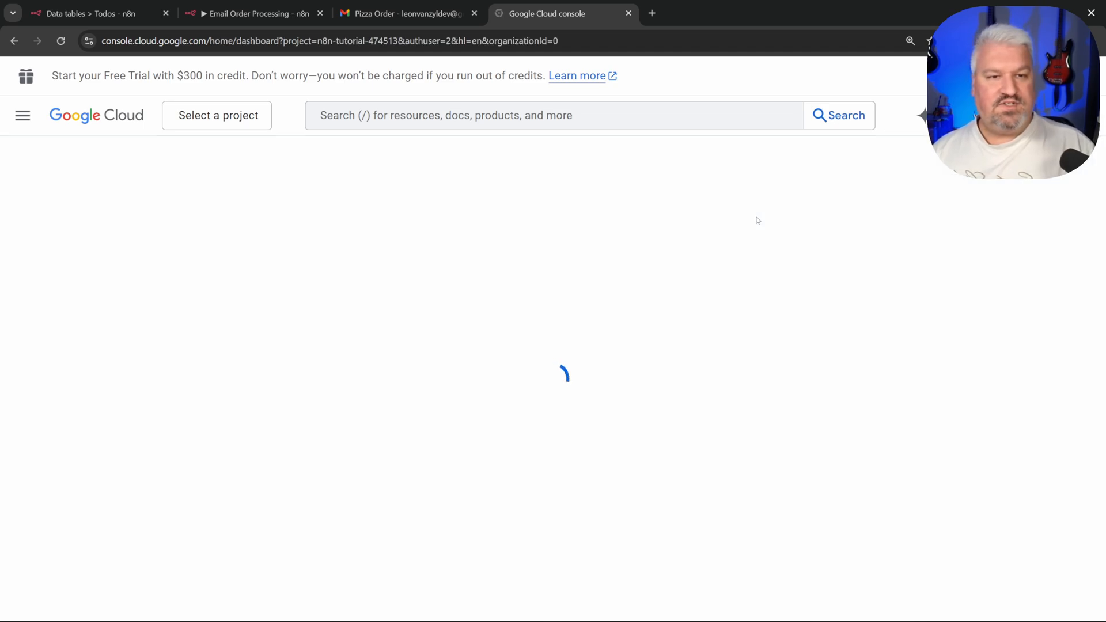
left_click(23, 116)
mouse_move(27, 122)
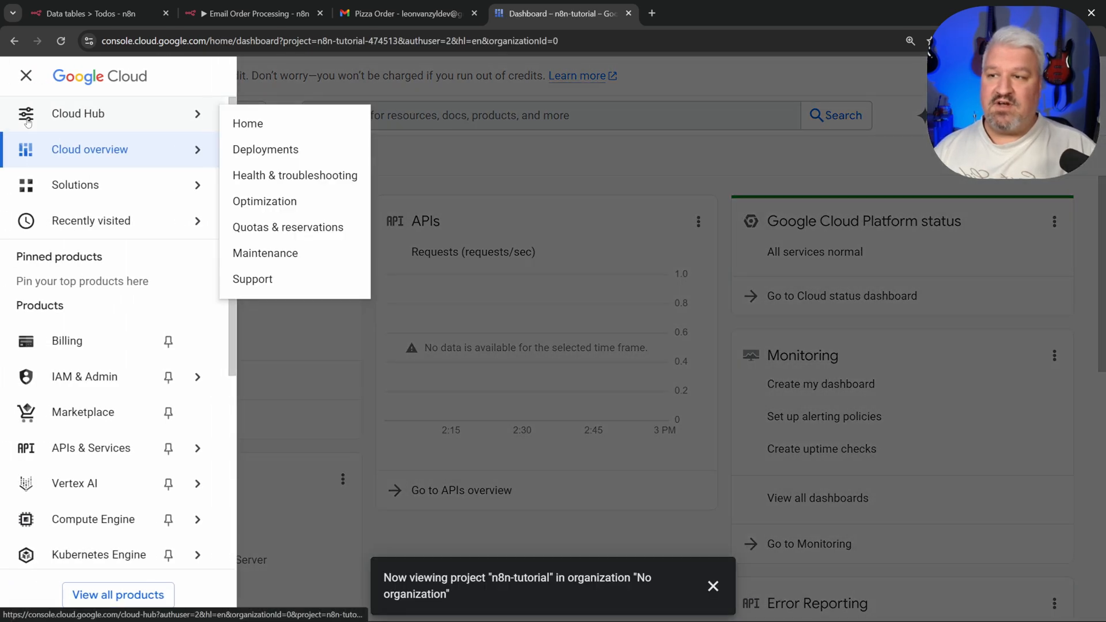
Step: Find the Gmail API in the API Library and enable it for n8n-tutorial
left_click(83, 449)
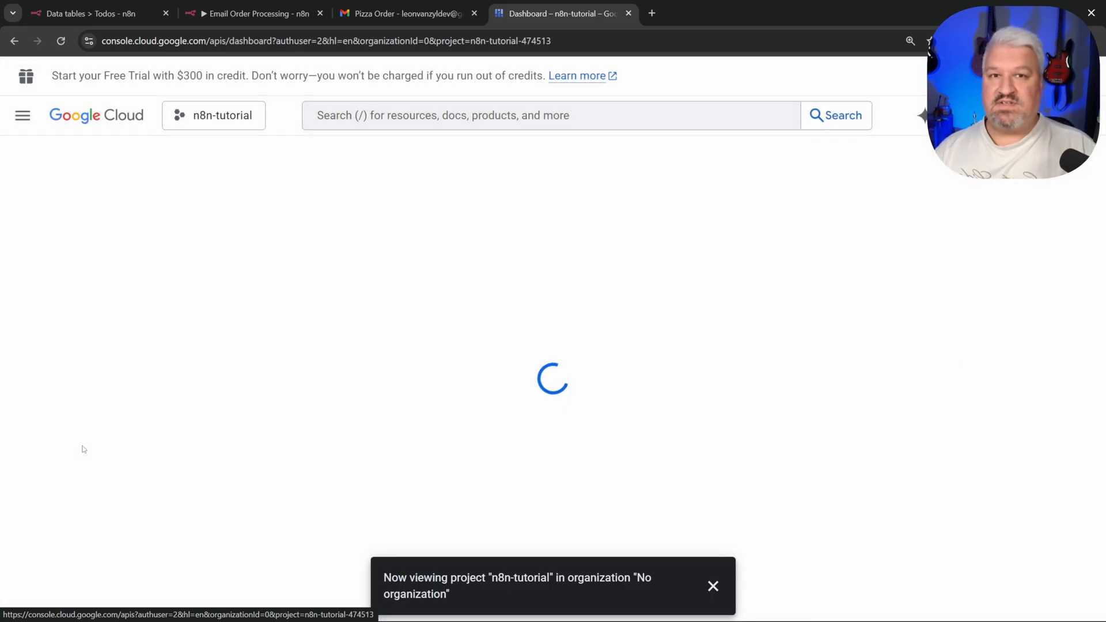
left_click(68, 226)
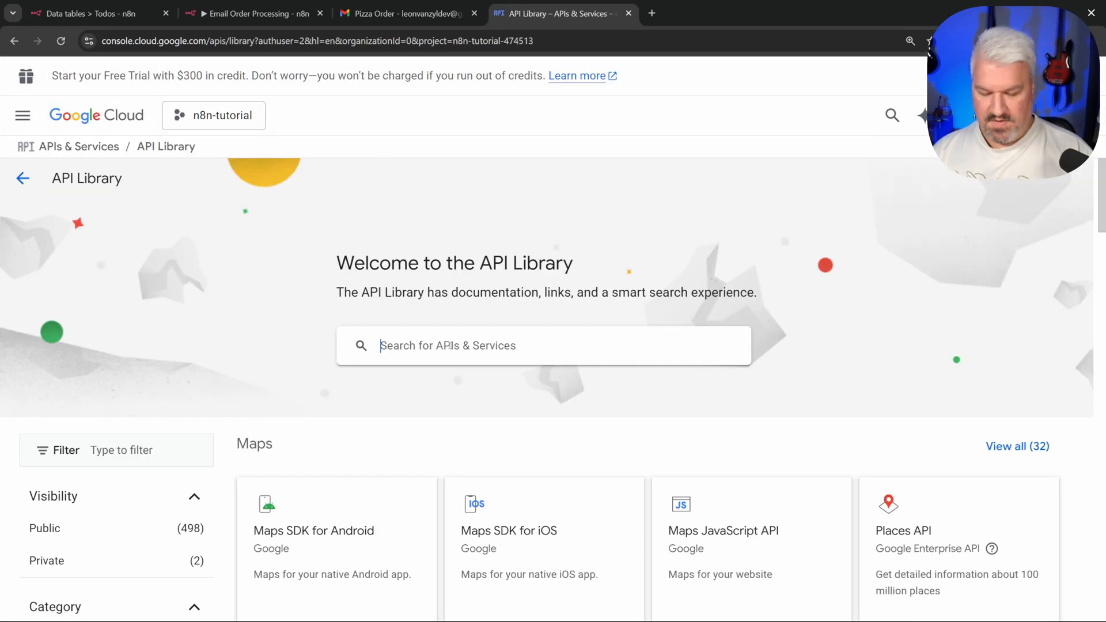
left_click(450, 345)
type("gmail")
key("Return")
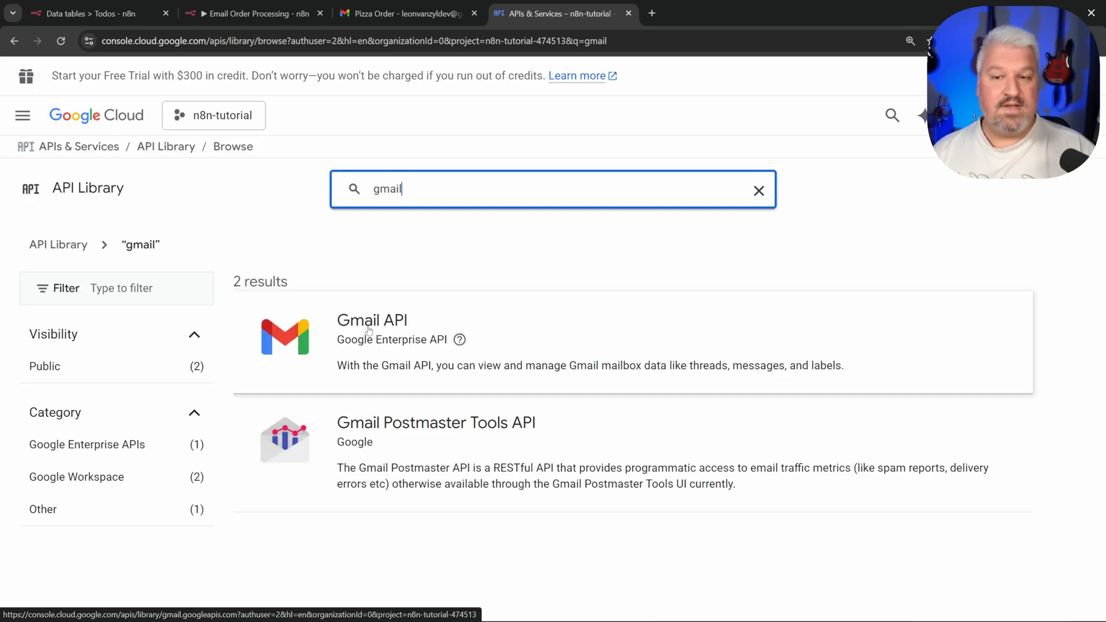
left_click(374, 329)
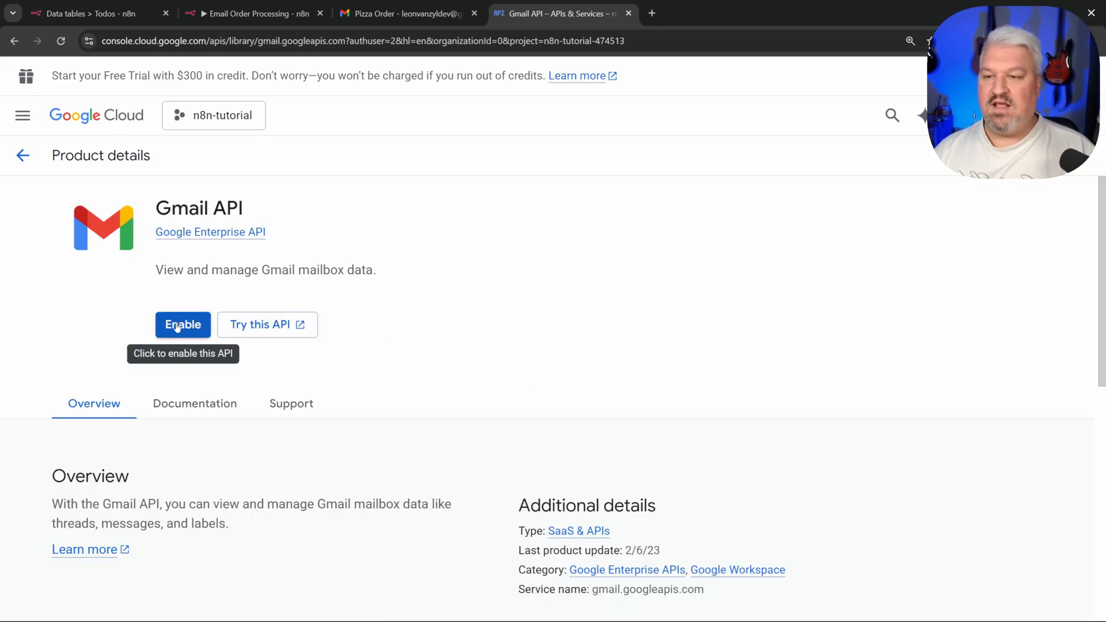
left_click(179, 326)
Step: Return to APIs & Services and open the OAuth consent screen setup
left_click(230, 153)
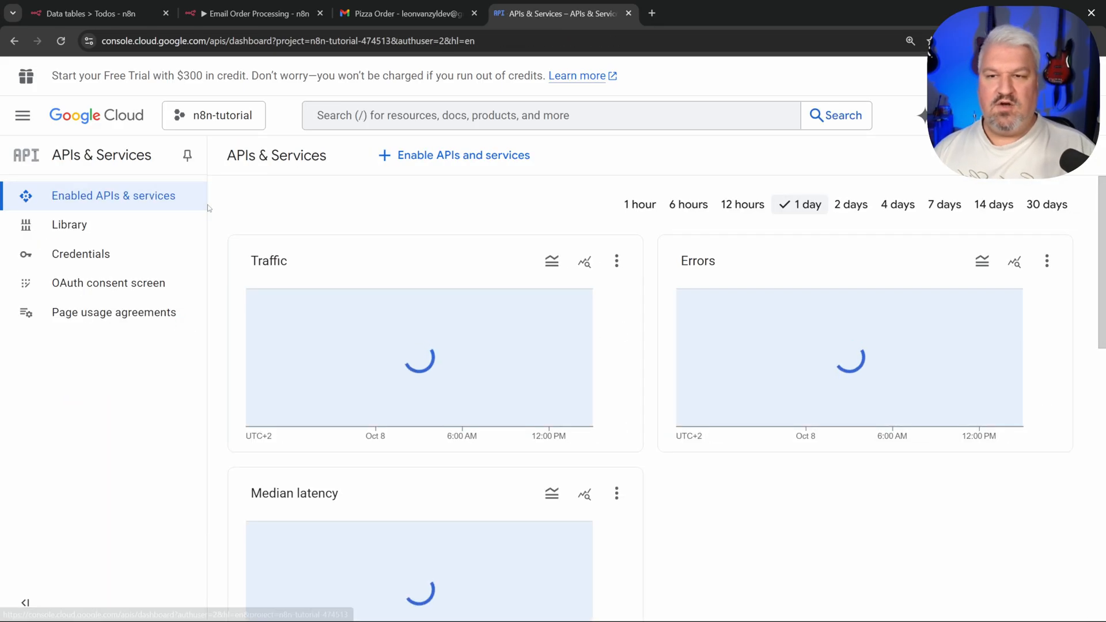
left_click(68, 225)
left_click(450, 347)
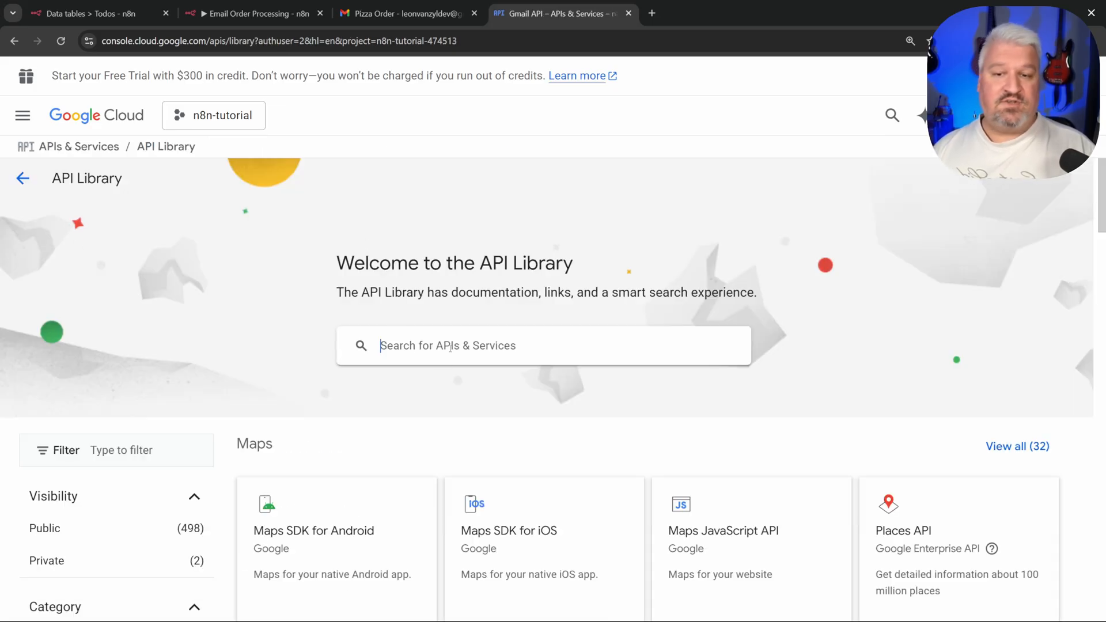
type("cale")
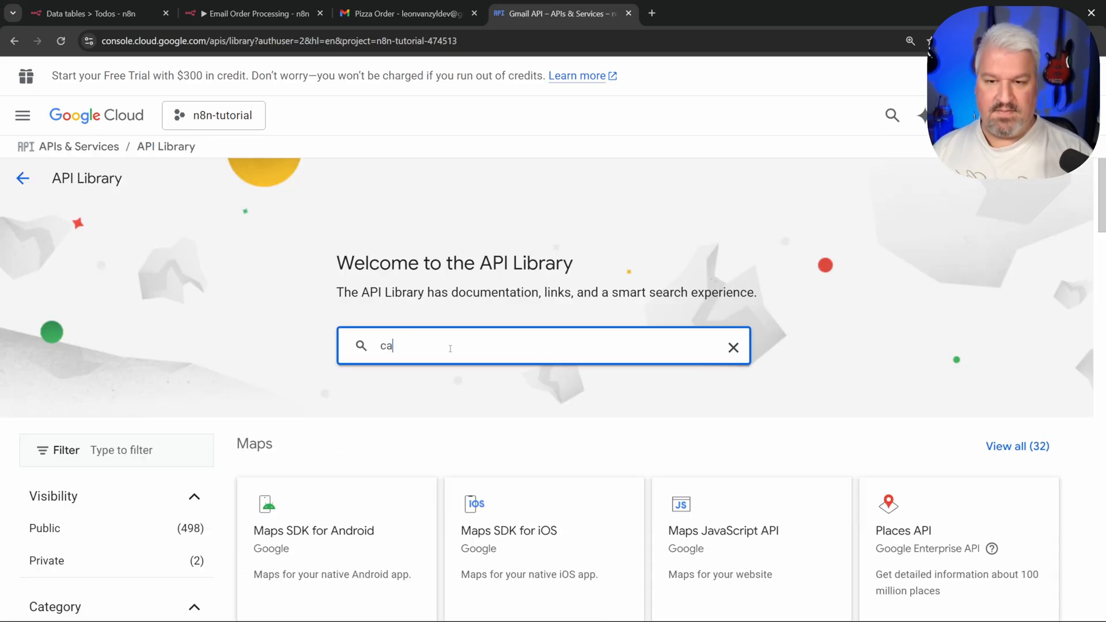
key("BackSpace")
key("BackSpace")
key("BackSpace")
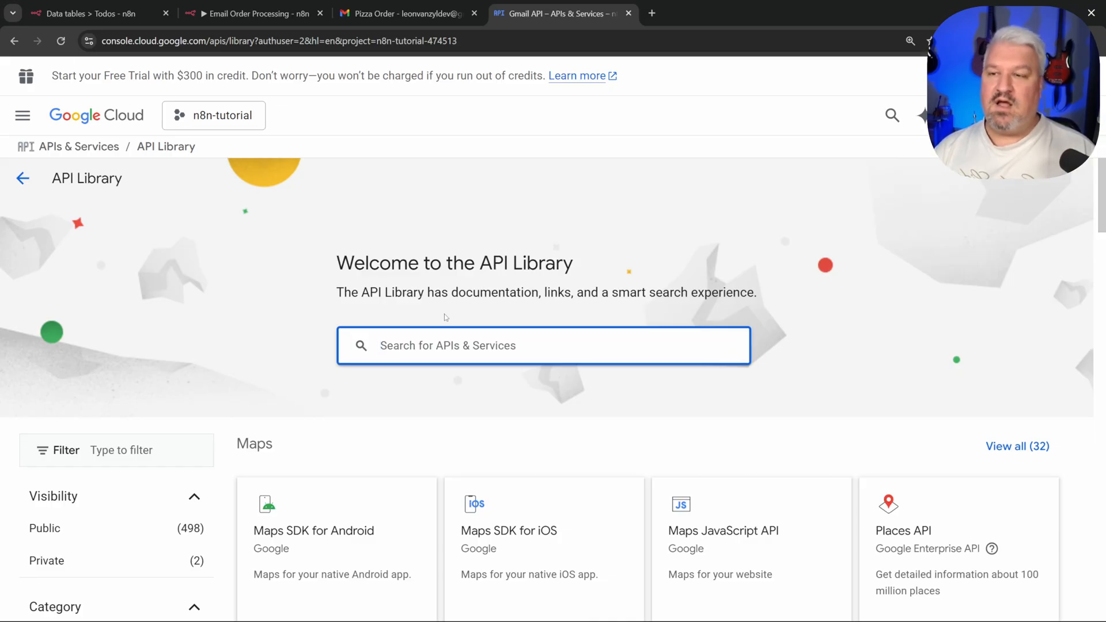
left_click(23, 178)
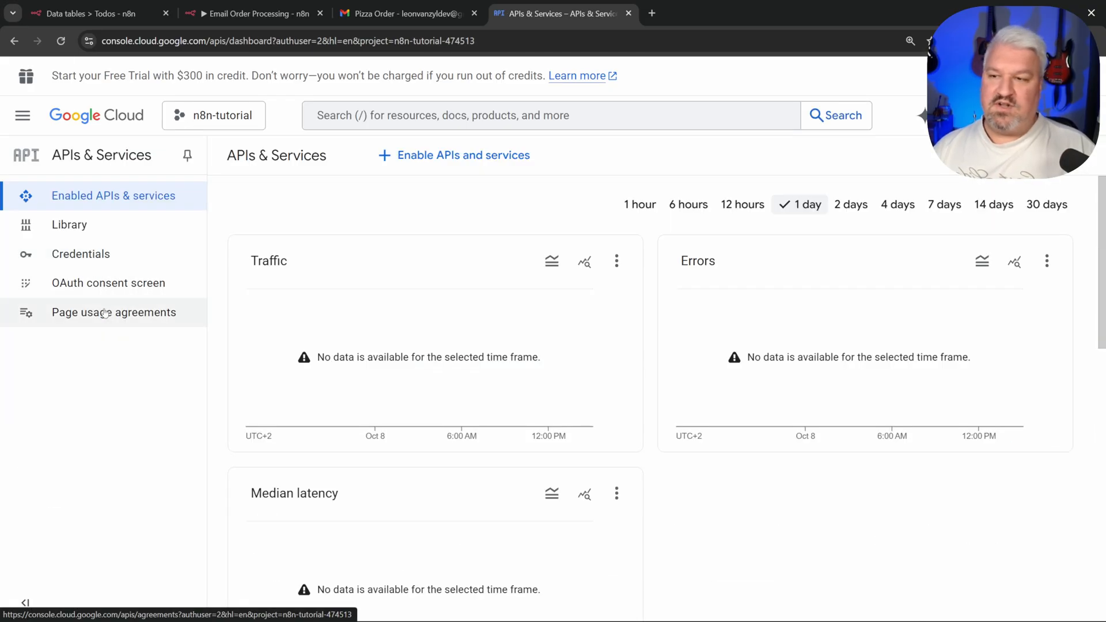
left_click(113, 283)
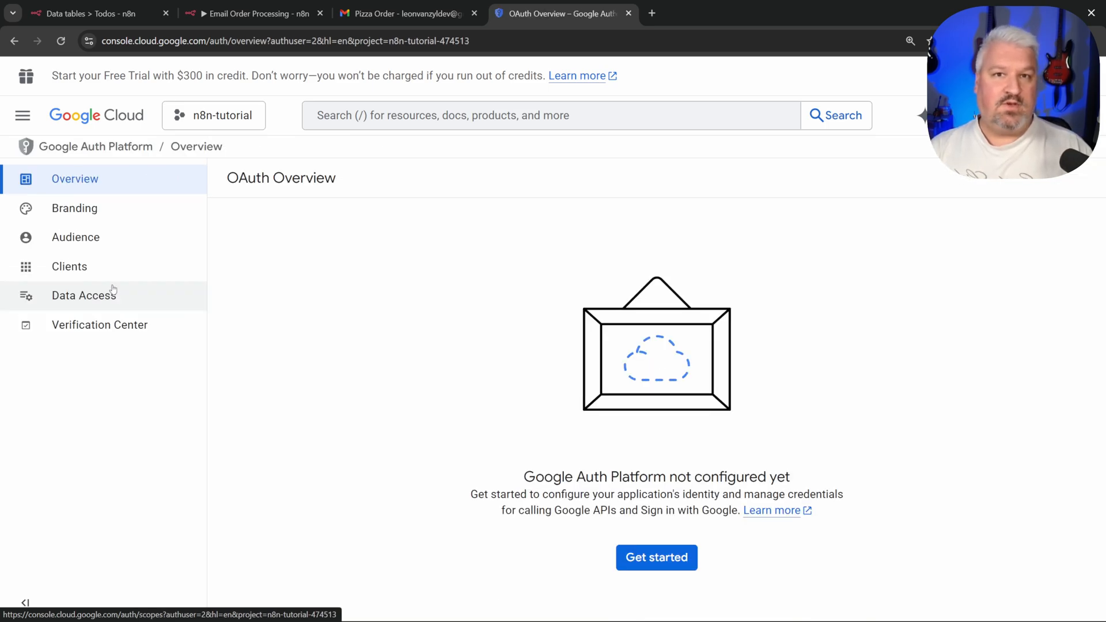
Step: Name the app 'n8n Tutorial' and use the account's address as support email
left_click(668, 562)
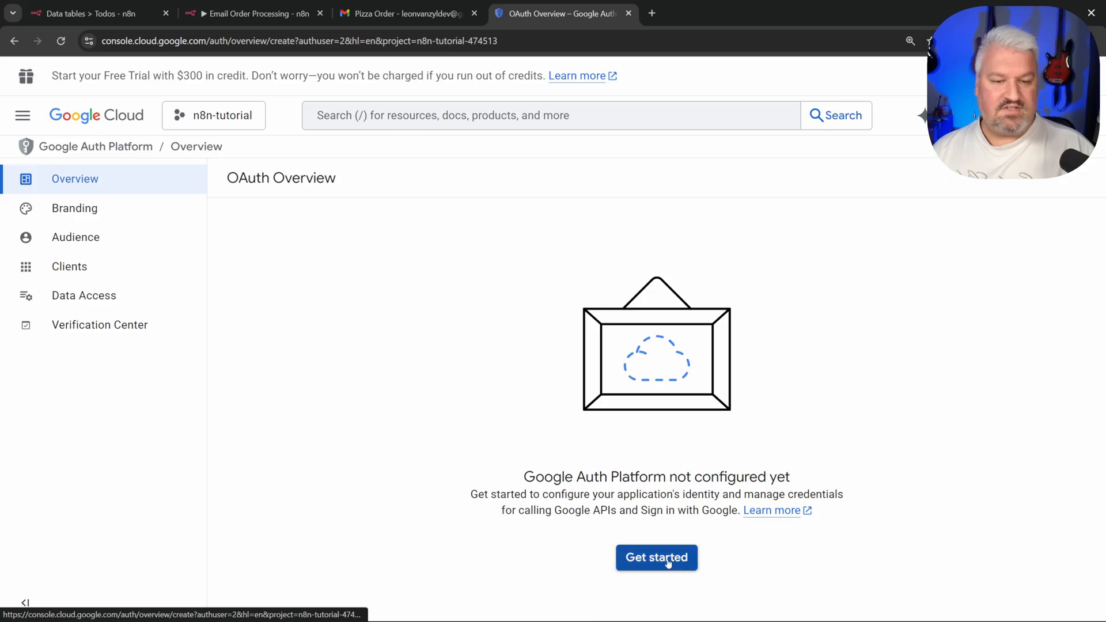
type("n8n Tutorial")
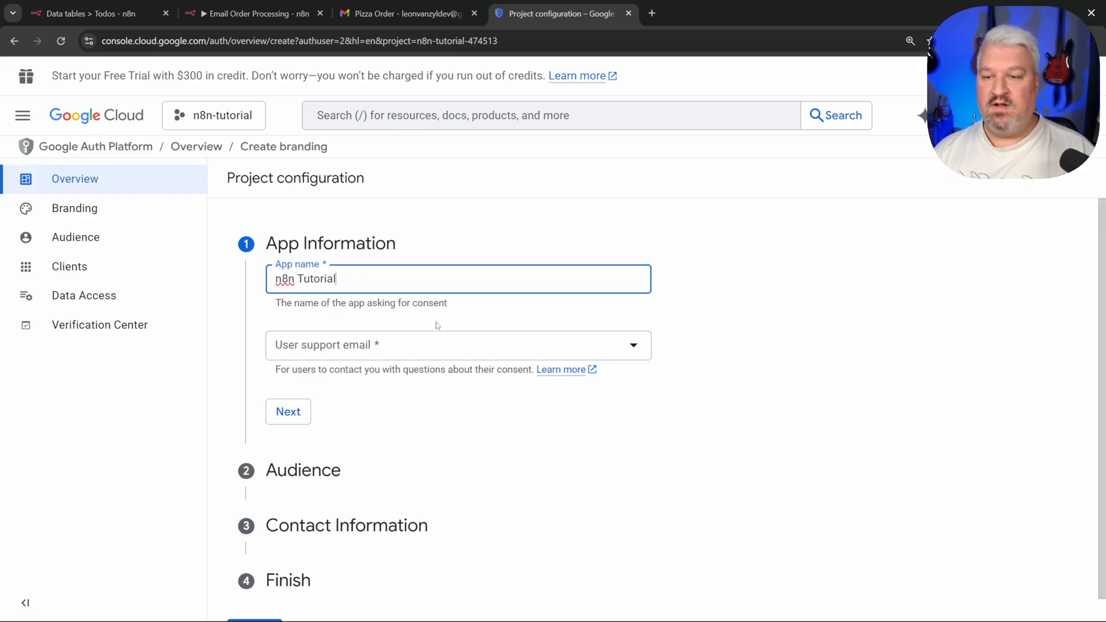
left_click(438, 345)
left_click(373, 354)
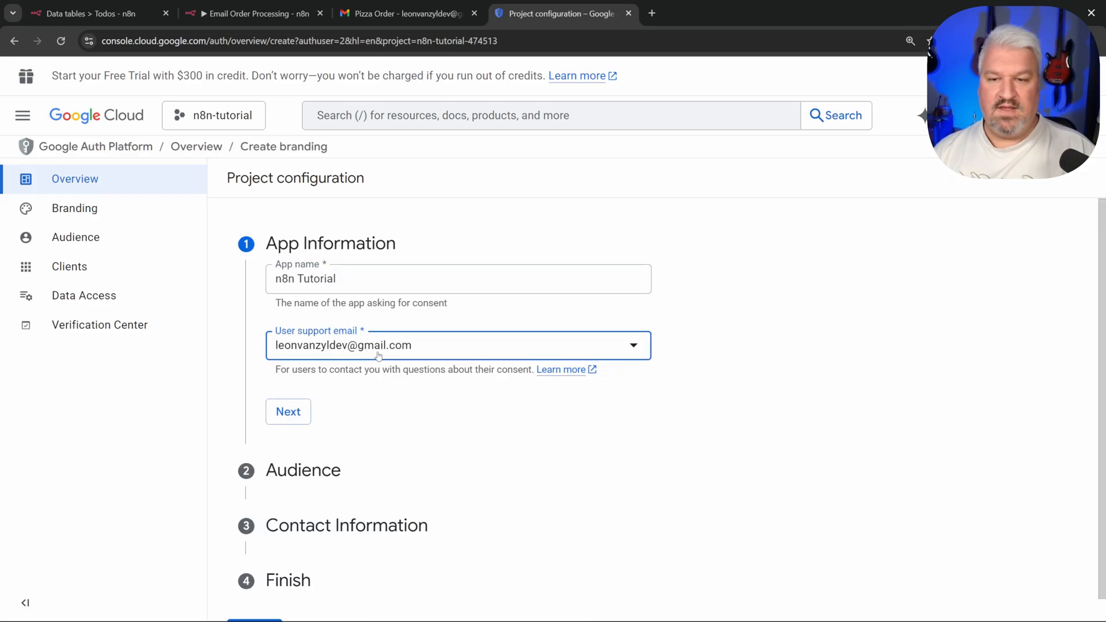
left_click(289, 410)
Step: Choose External audience, enter the contact e-mail, accept the user data policy, and create
left_click(277, 430)
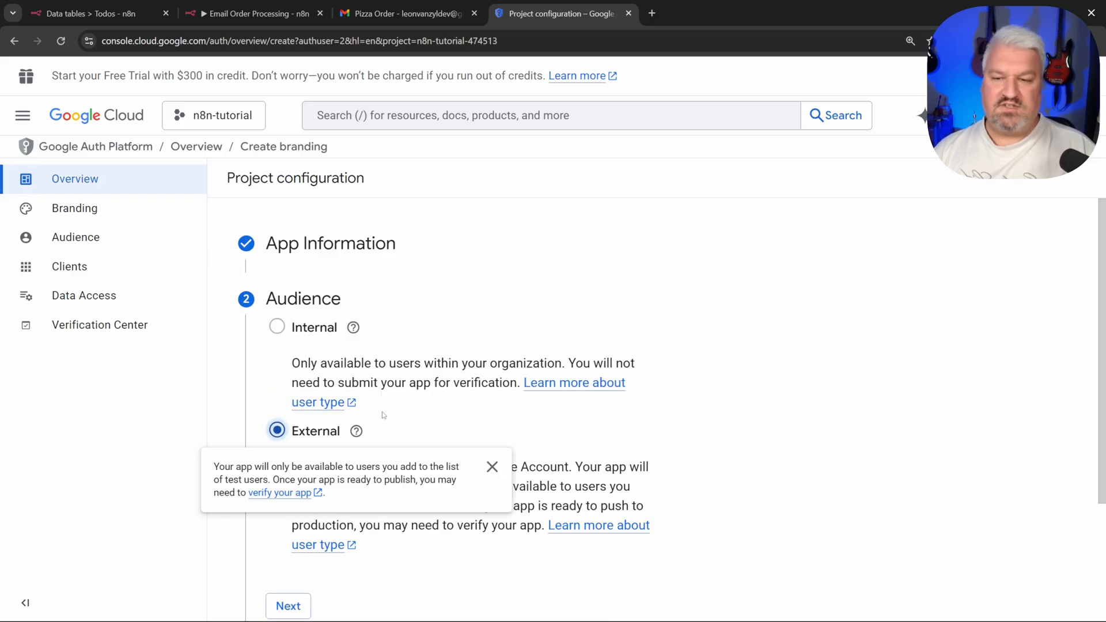
scroll(383, 415, "down", 3)
left_click(288, 445)
left_click(370, 397)
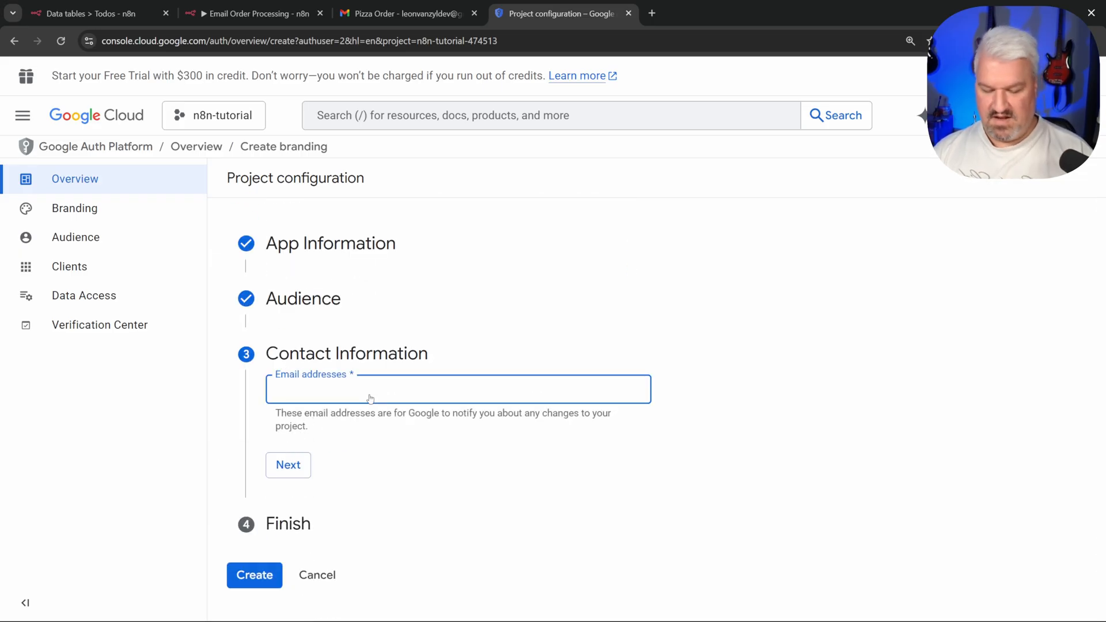
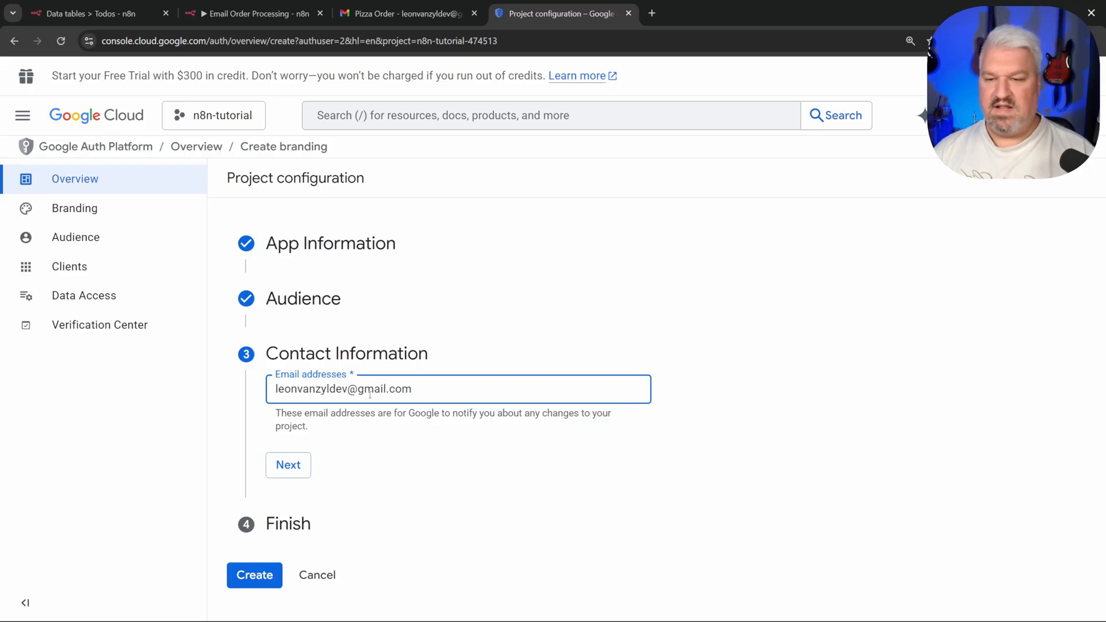
left_click(291, 462)
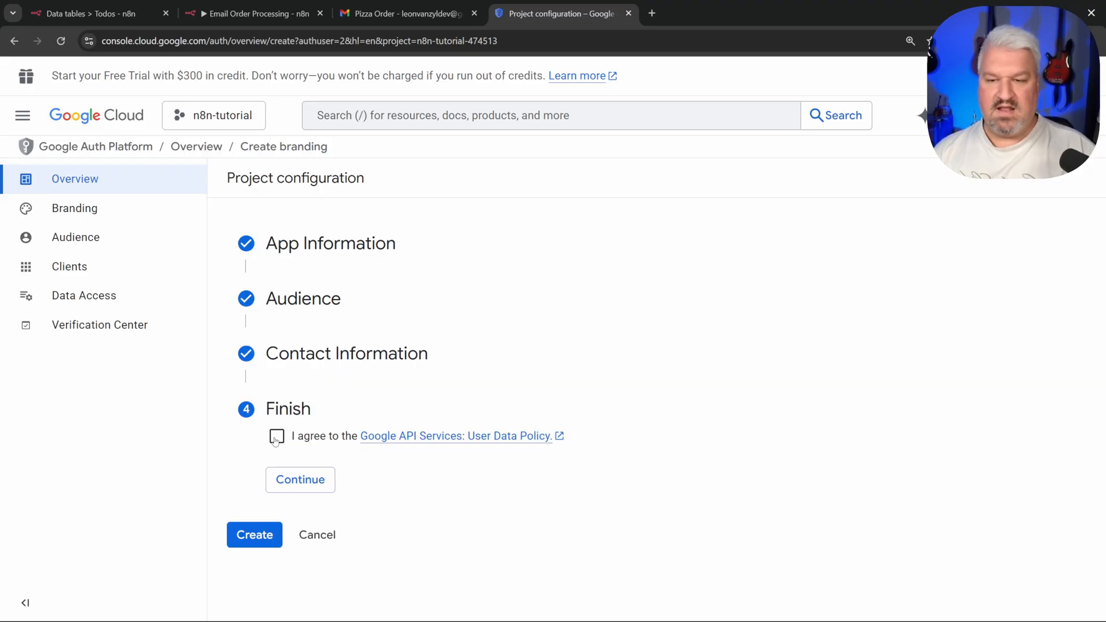
left_click(276, 439)
left_click(301, 487)
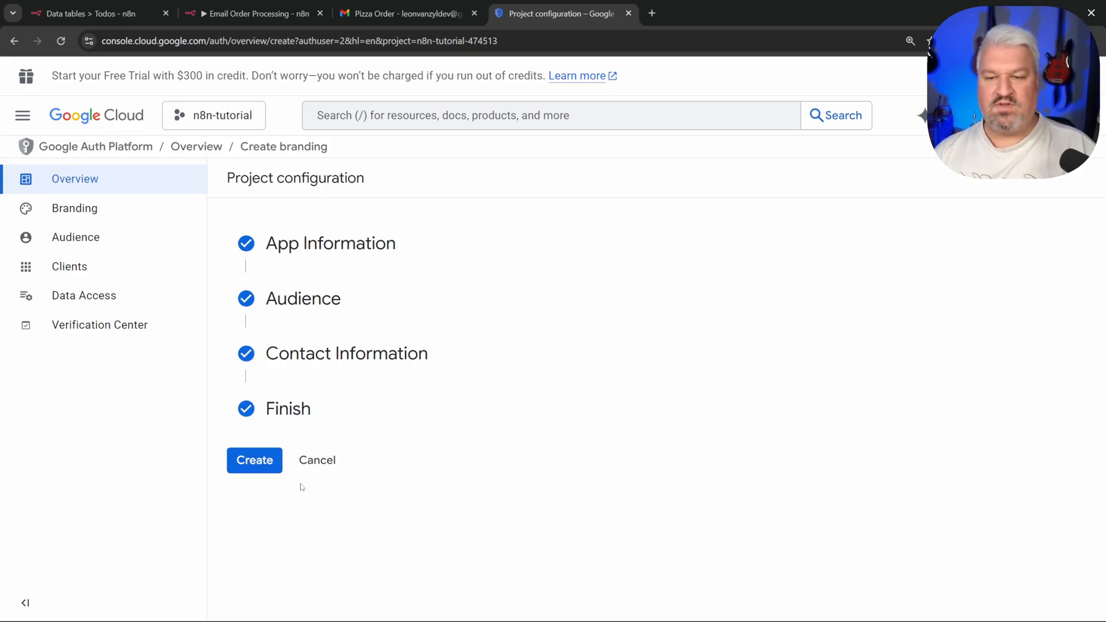
left_click(254, 461)
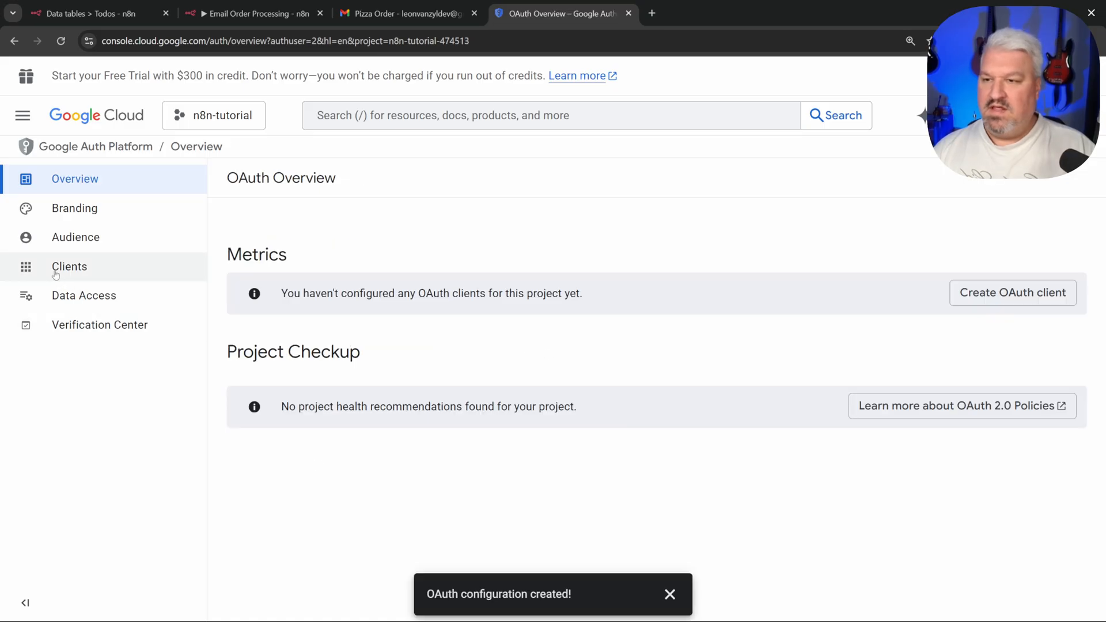
Step: Publish the n8n-tutorial app to production from Audience, then open the Clients page
left_click(80, 241)
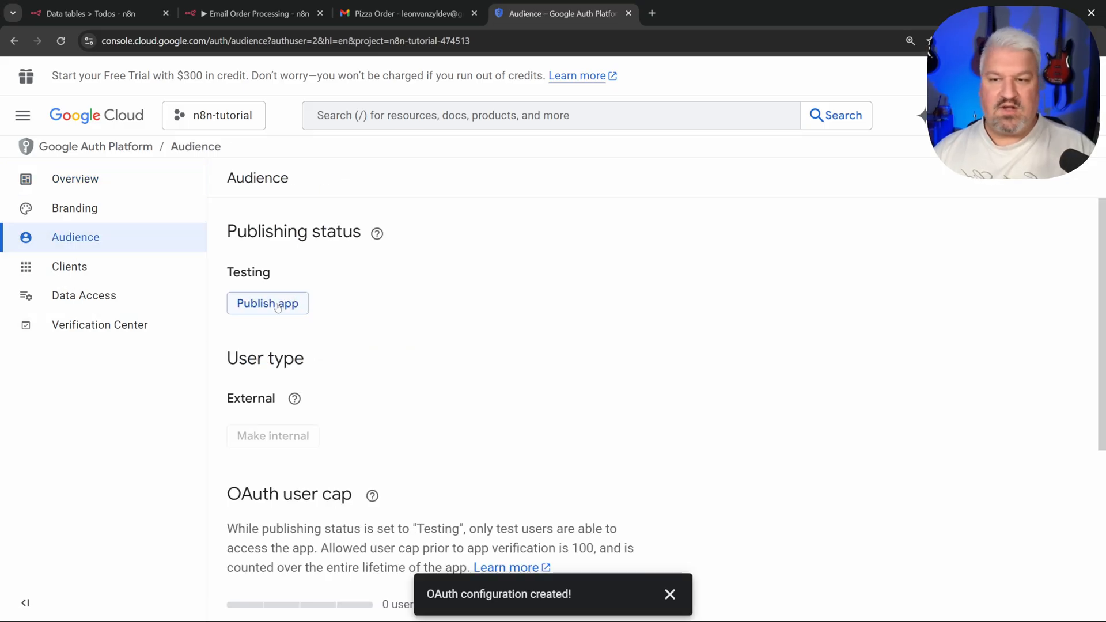
left_click(277, 307)
left_click(749, 416)
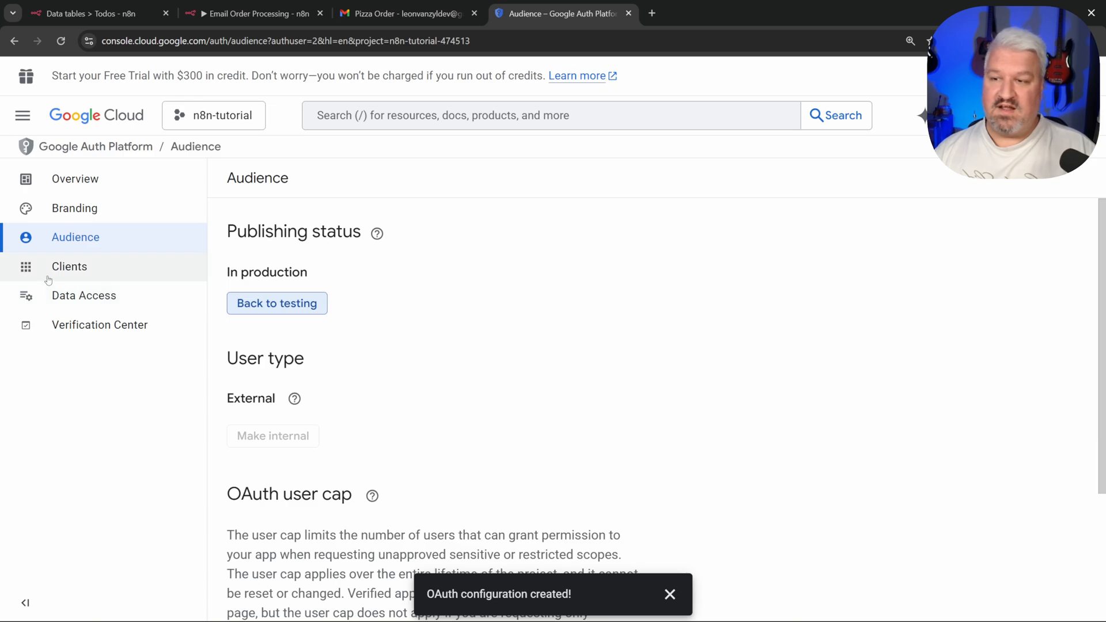
left_click(70, 268)
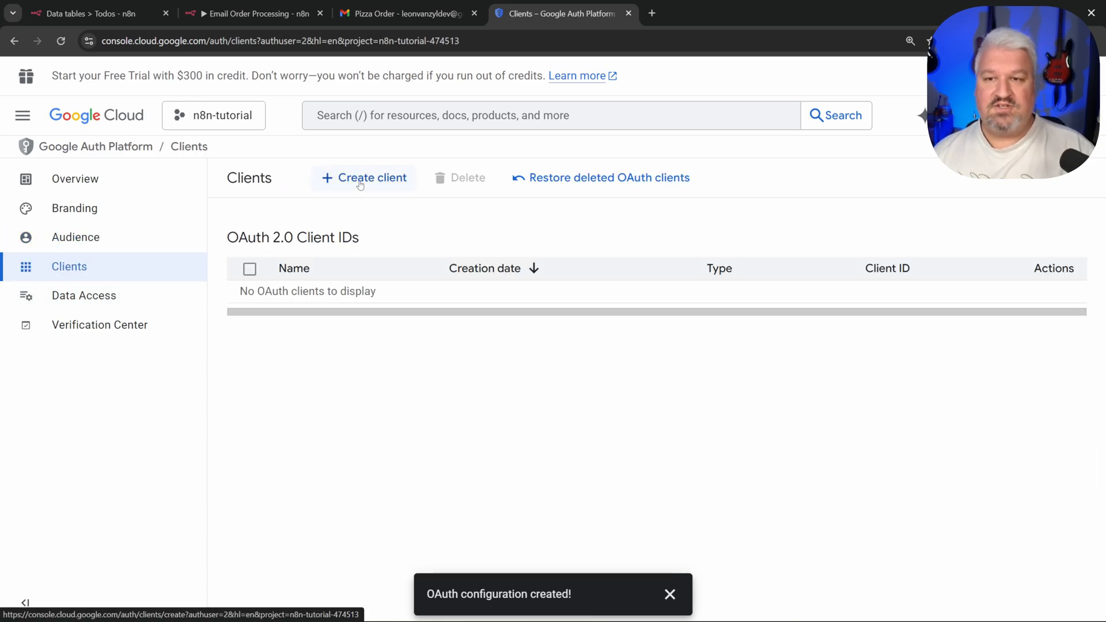
Step: Start a Web application OAuth client and rename it 'n8n Tutorial'
left_click(340, 179)
left_click(316, 299)
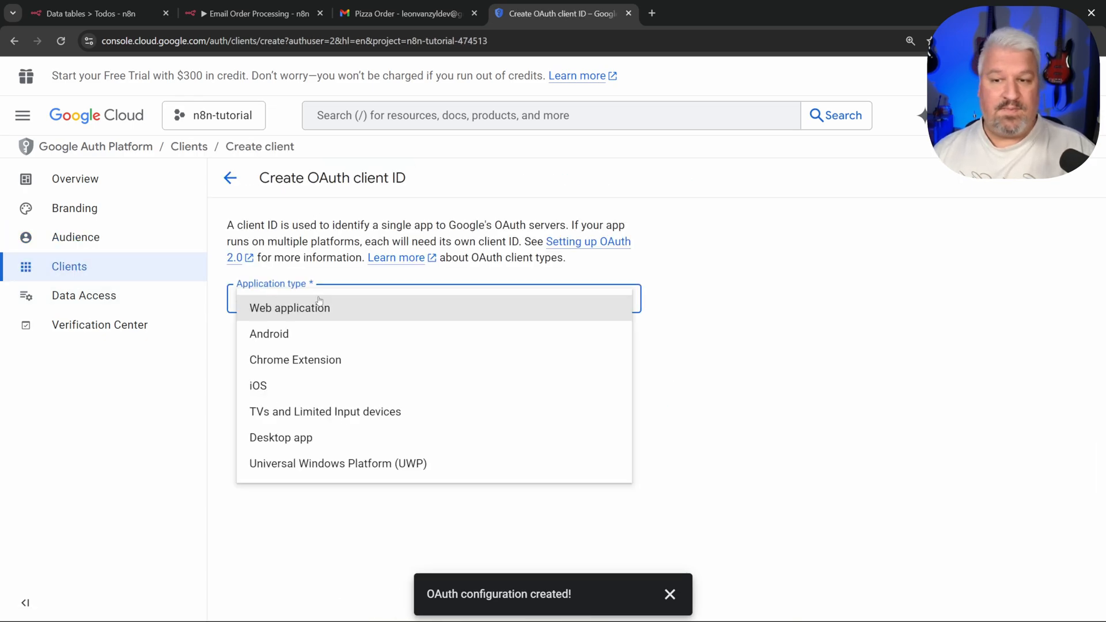
left_click(296, 309)
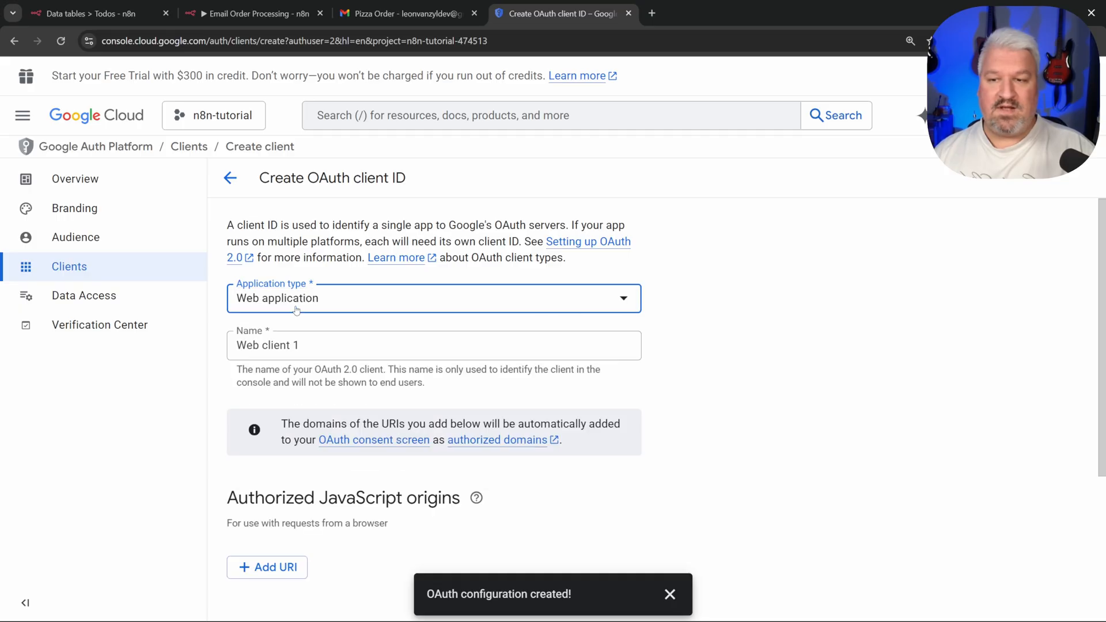
left_click_drag(317, 346, 212, 349)
type("n")
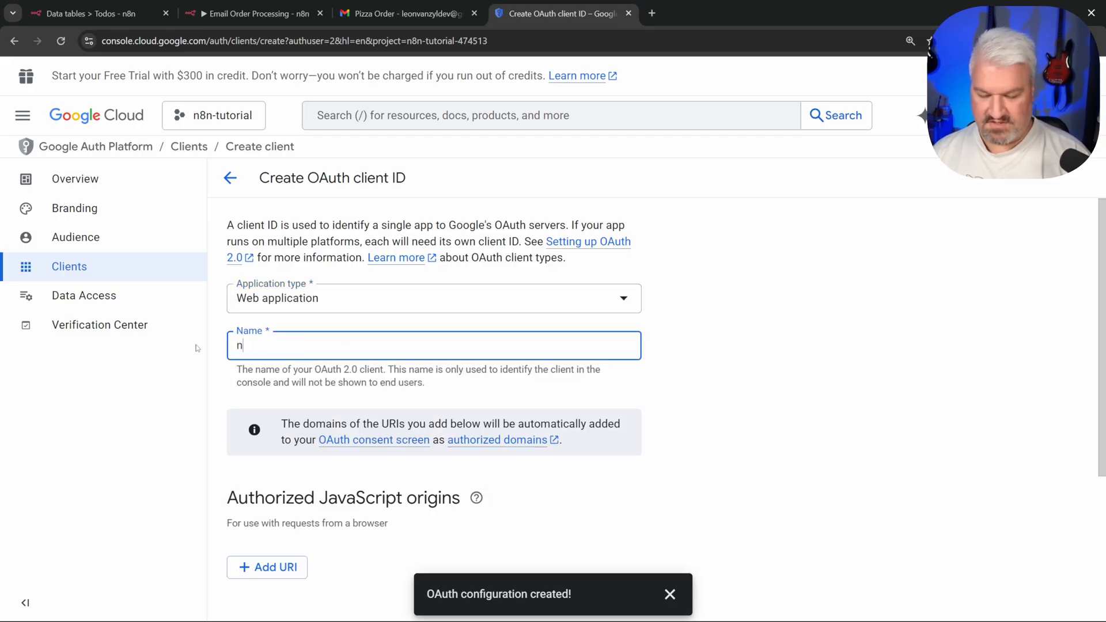
type("8n Tutorial")
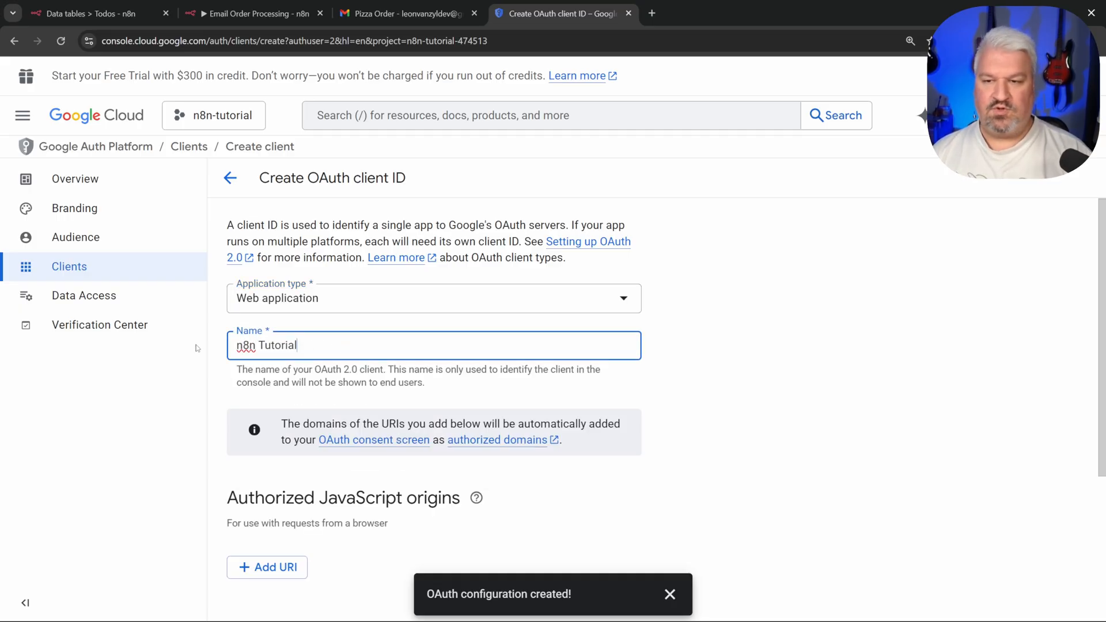
scroll(400, 362, "down", 4)
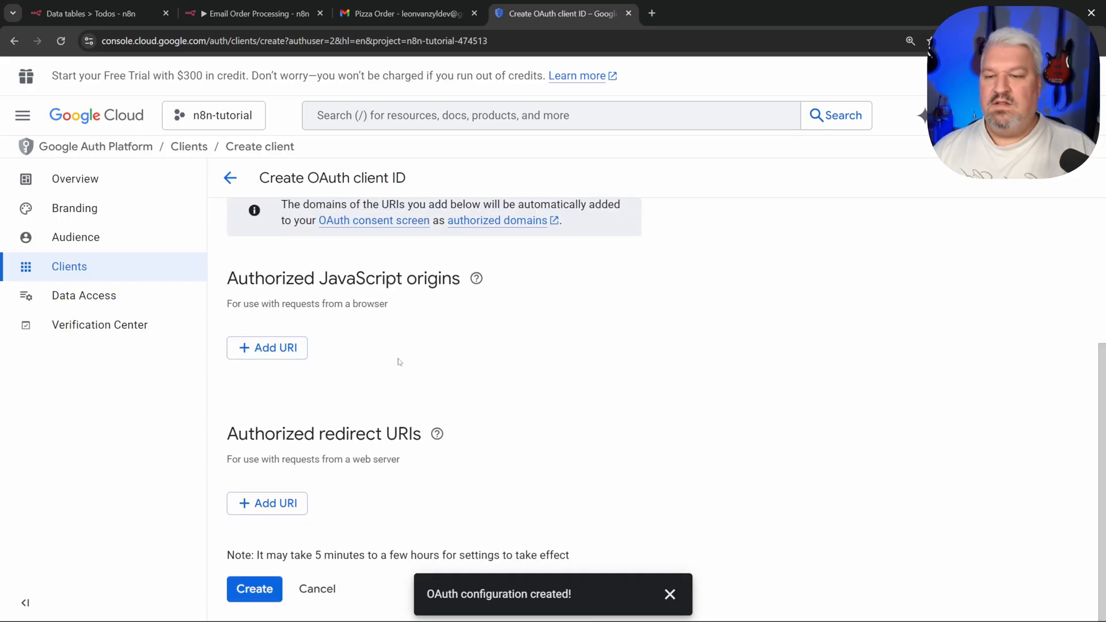
left_click(668, 595)
scroll(561, 474, "down", 4)
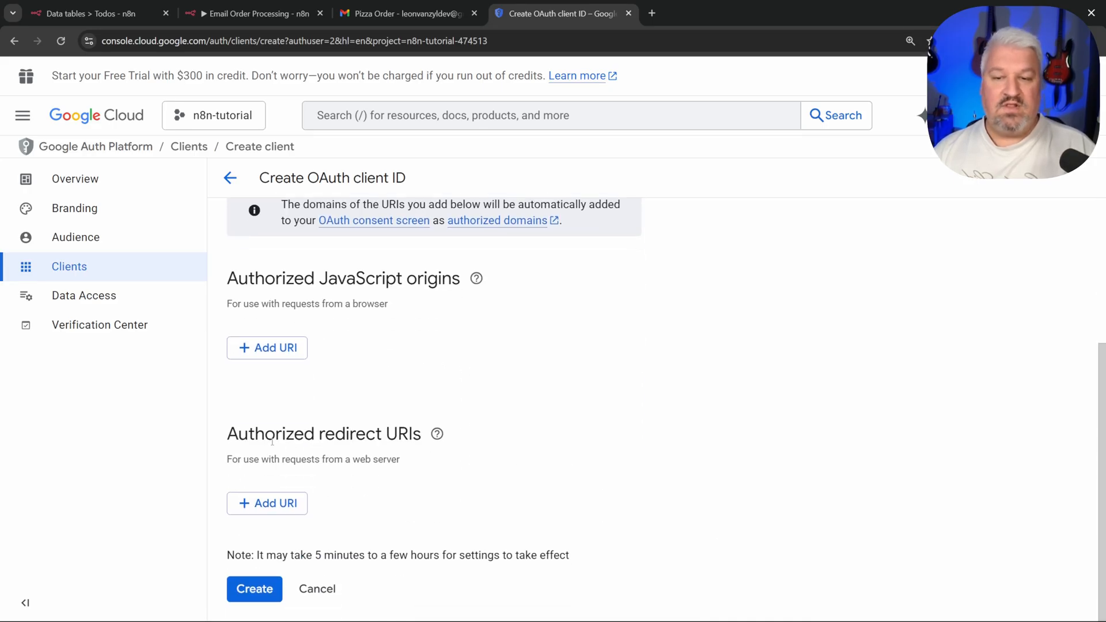
Step: Add an authorized redirect URI pasted from n8n's OAuth callback URL
left_click(271, 504)
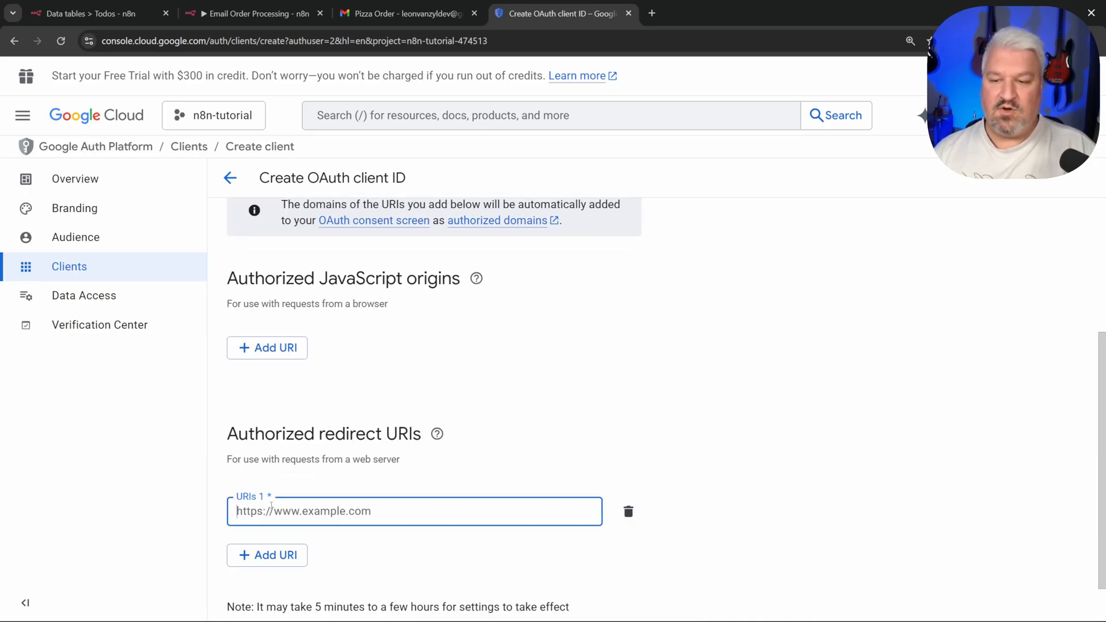
scroll(339, 504, "down", 1)
left_click(252, 6)
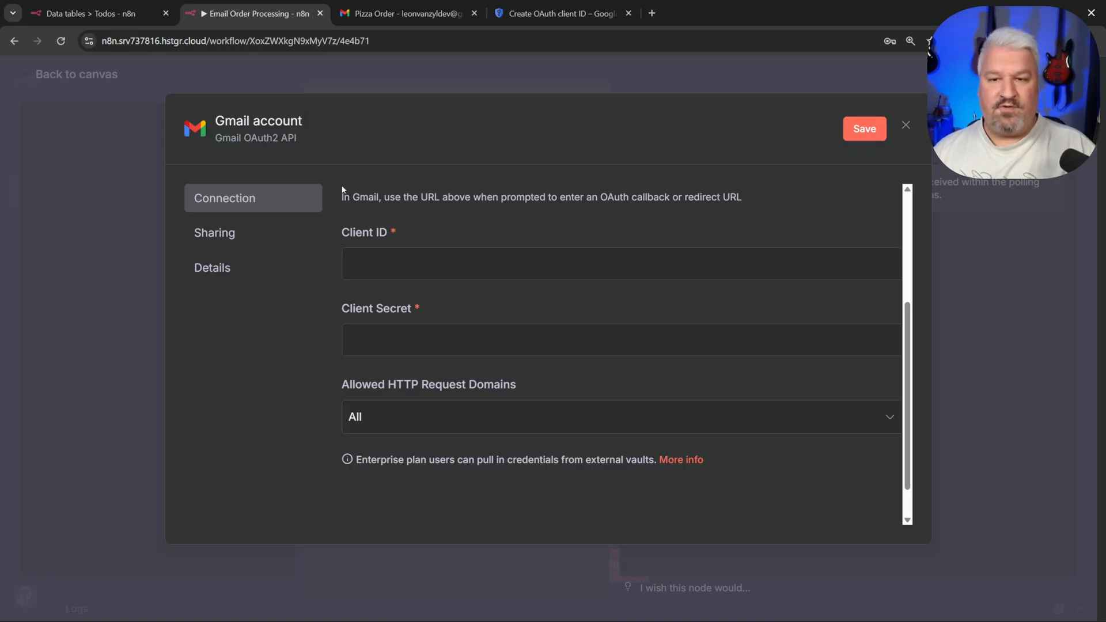
scroll(468, 231, "up", 3)
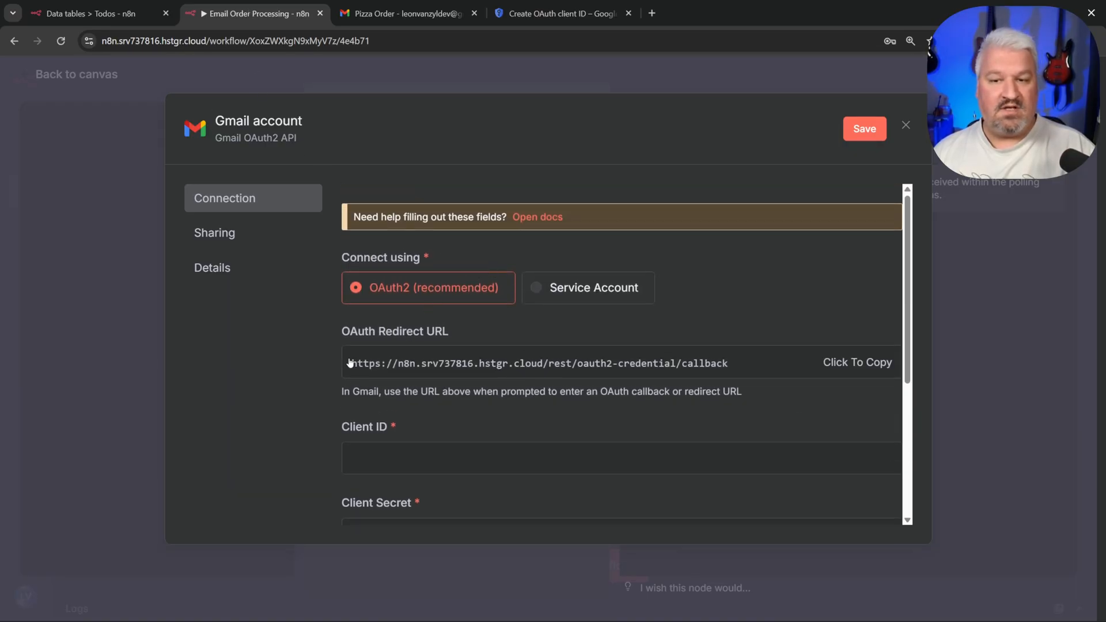
left_click(844, 363)
left_click(561, 13)
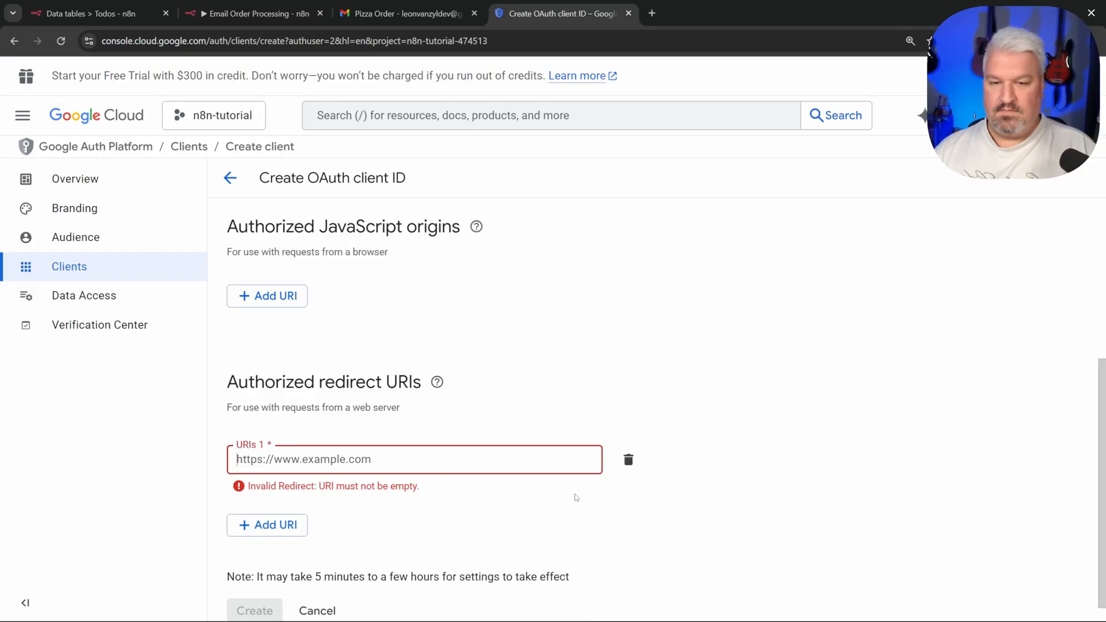
key("ctrl+v")
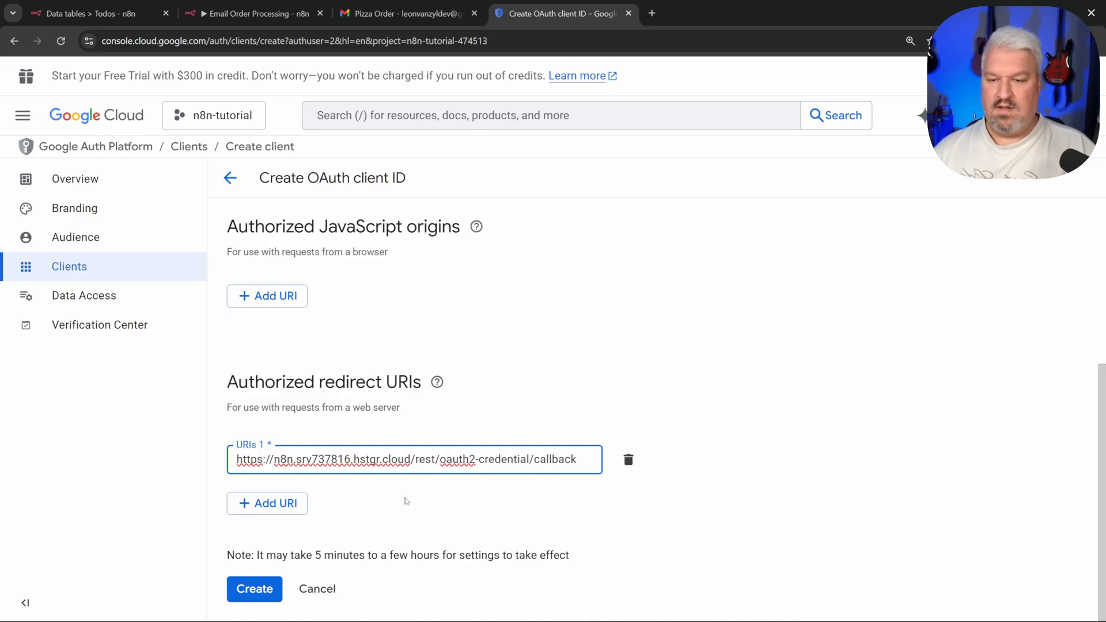
Step: Create the OAuth client and copy its Client ID and Client Secret into n8n's Gmail credential
left_click(254, 588)
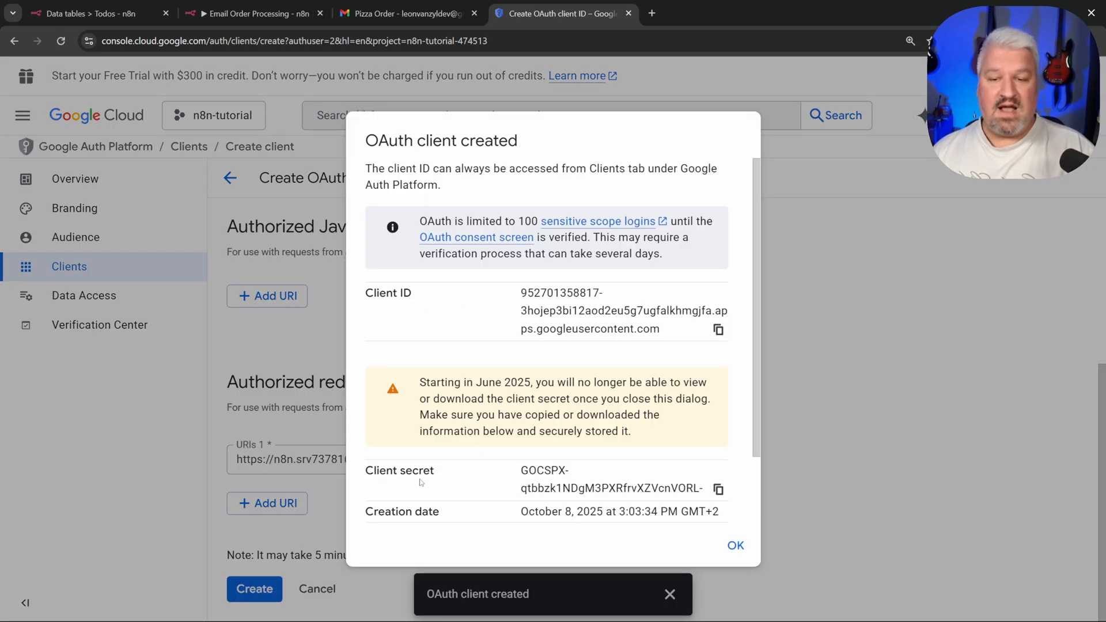
left_click(718, 330)
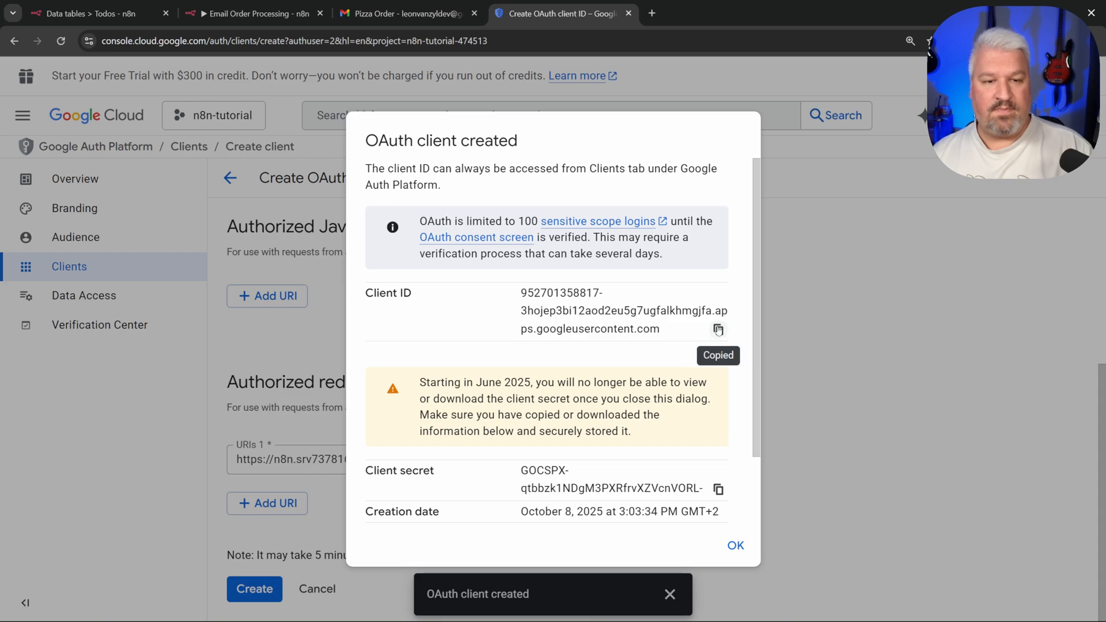
left_click(253, 13)
left_click(403, 458)
key("ctrl+v")
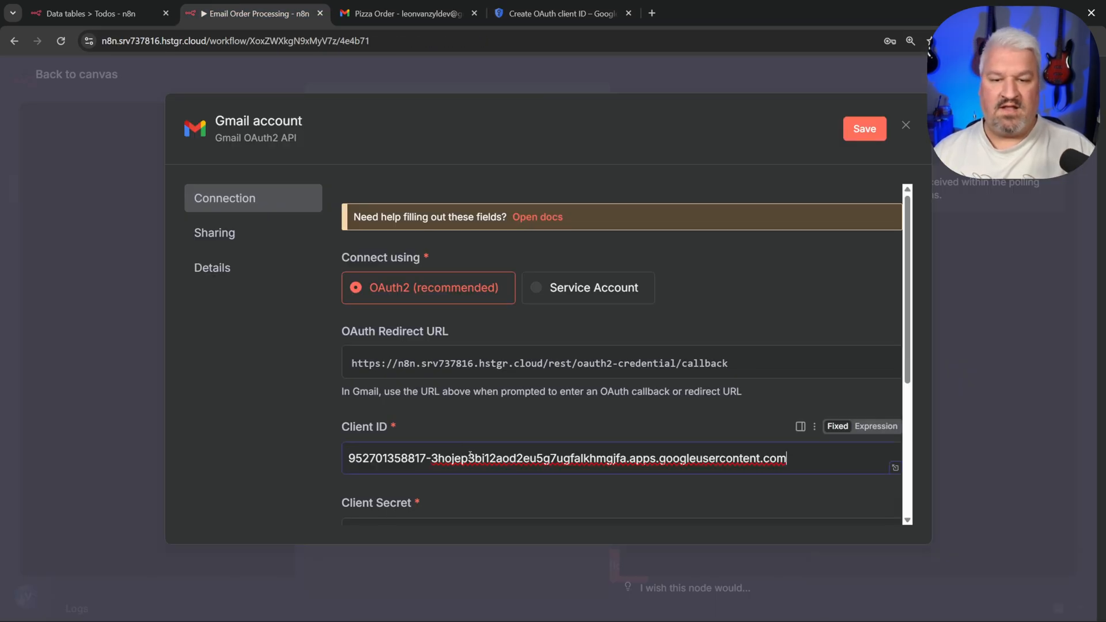
left_click(545, 4)
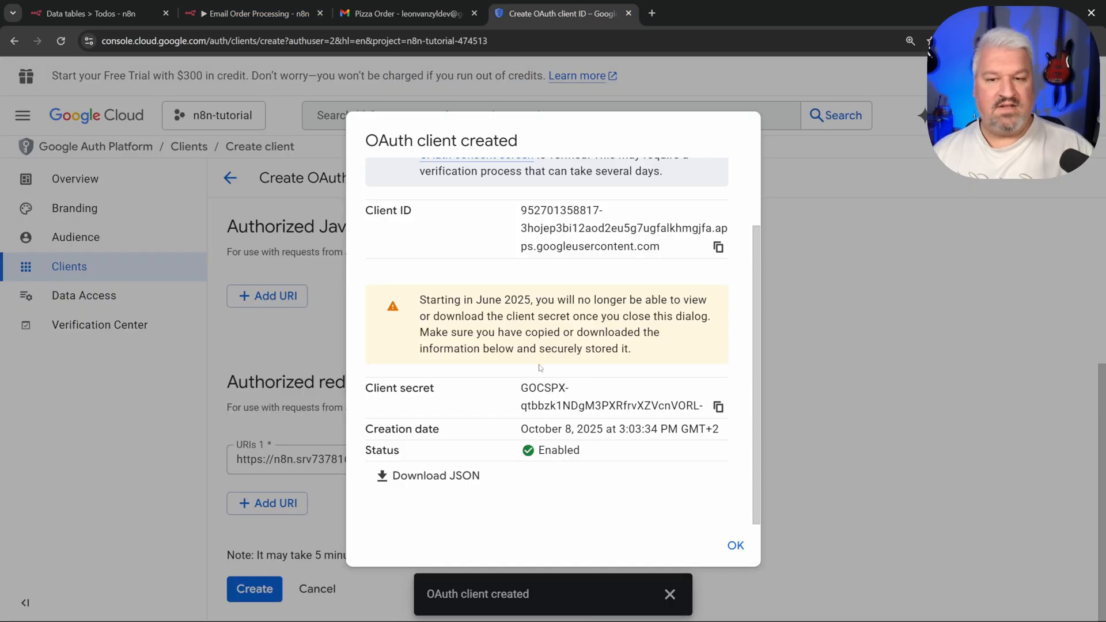
left_click(718, 406)
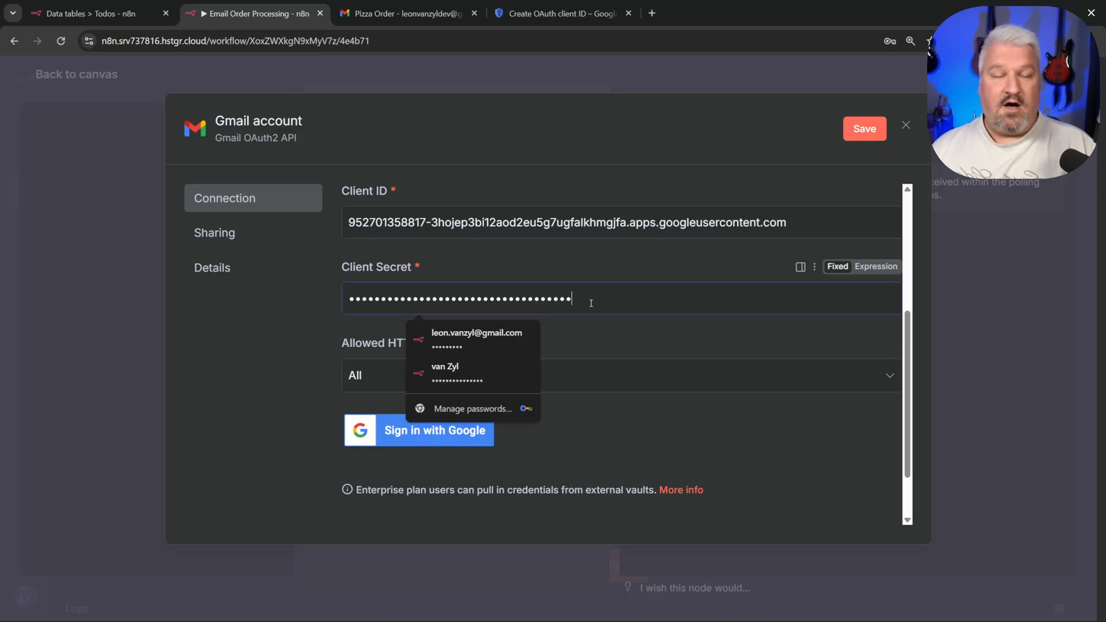
left_click(681, 416)
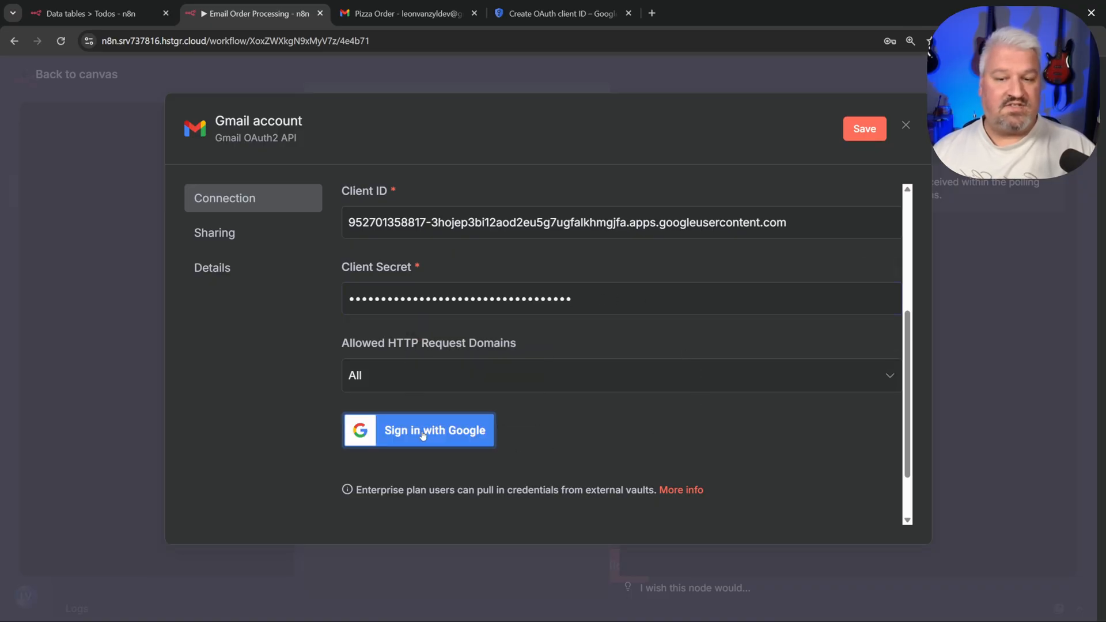
Step: Sign in with Google, bypass the unverified-app warning, and grant Gmail access
left_click(458, 431)
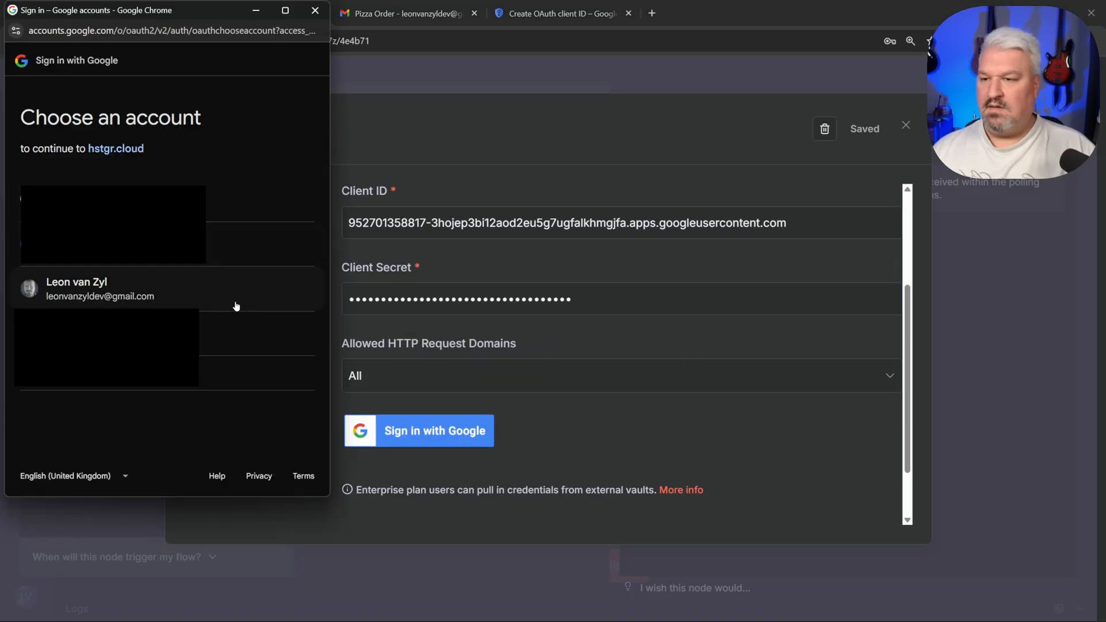
left_click(100, 304)
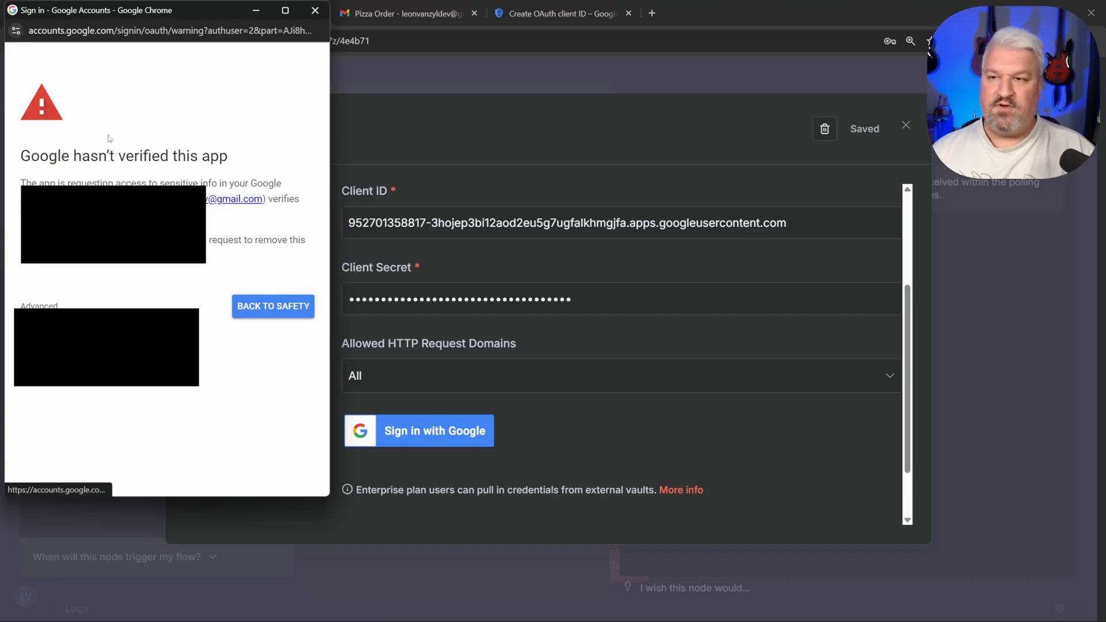
left_click(38, 306)
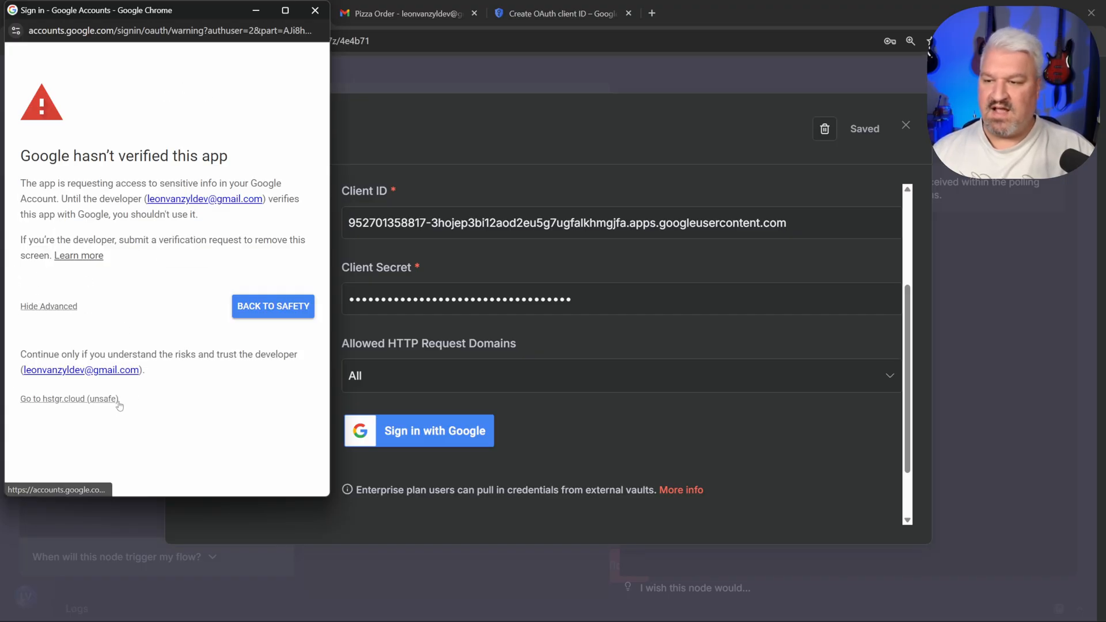
left_click(69, 399)
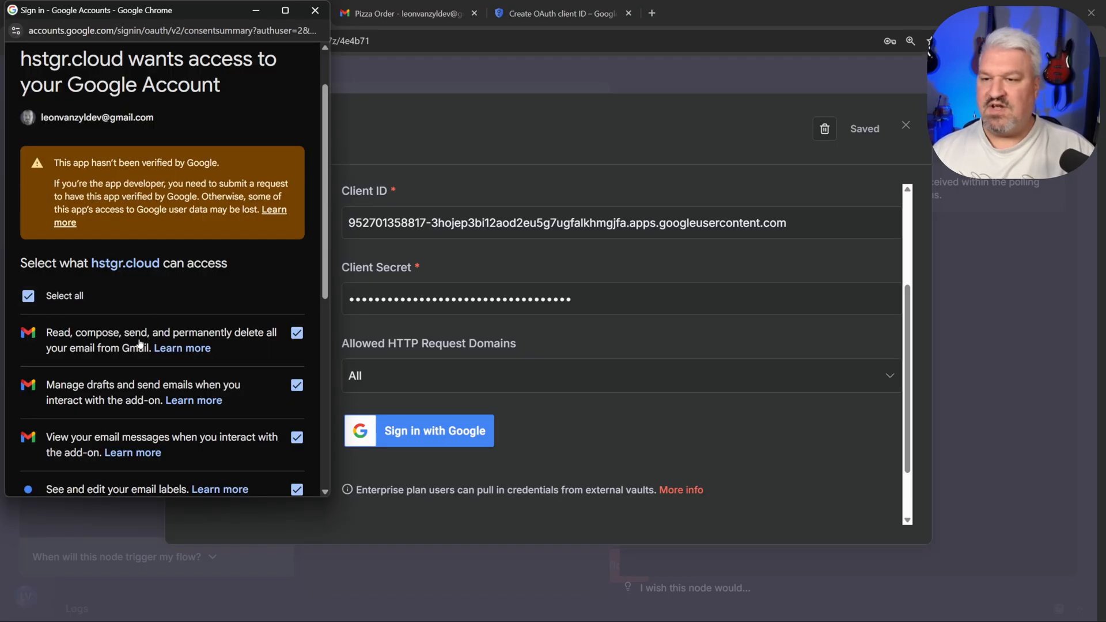
scroll(141, 346, "down", 7)
left_click(229, 427)
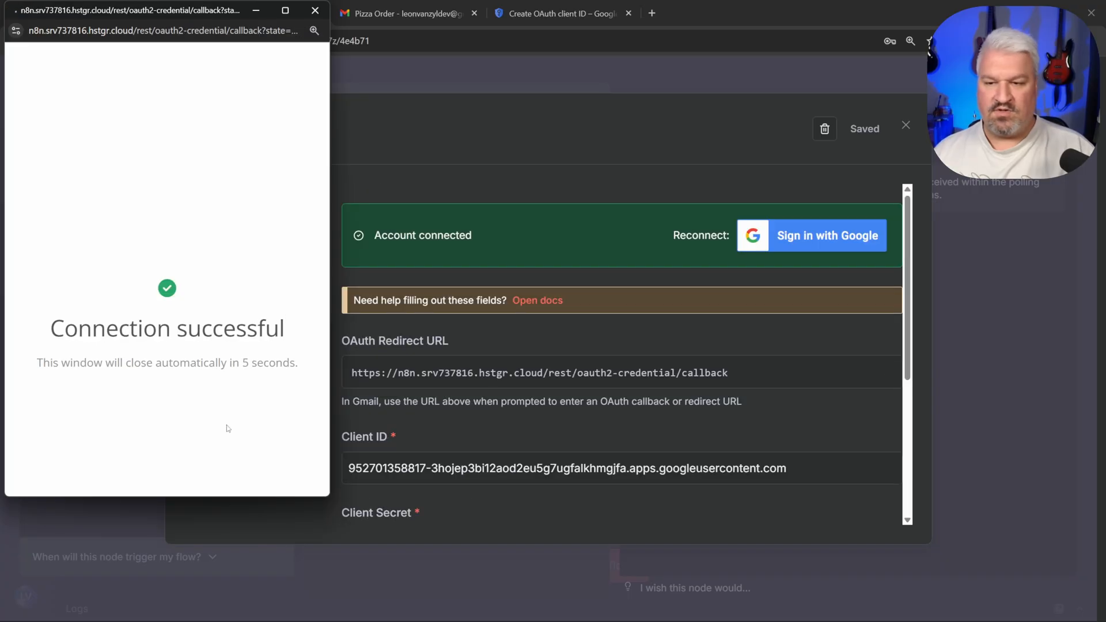
left_click(315, 10)
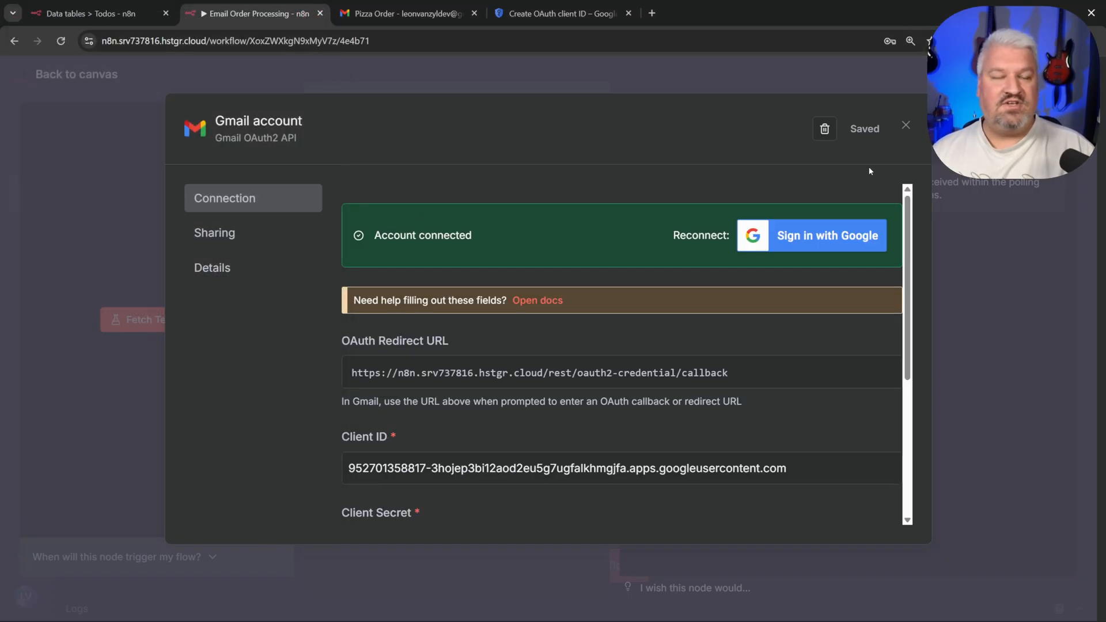
Step: Close the credential and keep the Gmail Trigger polling every minute
left_click(906, 125)
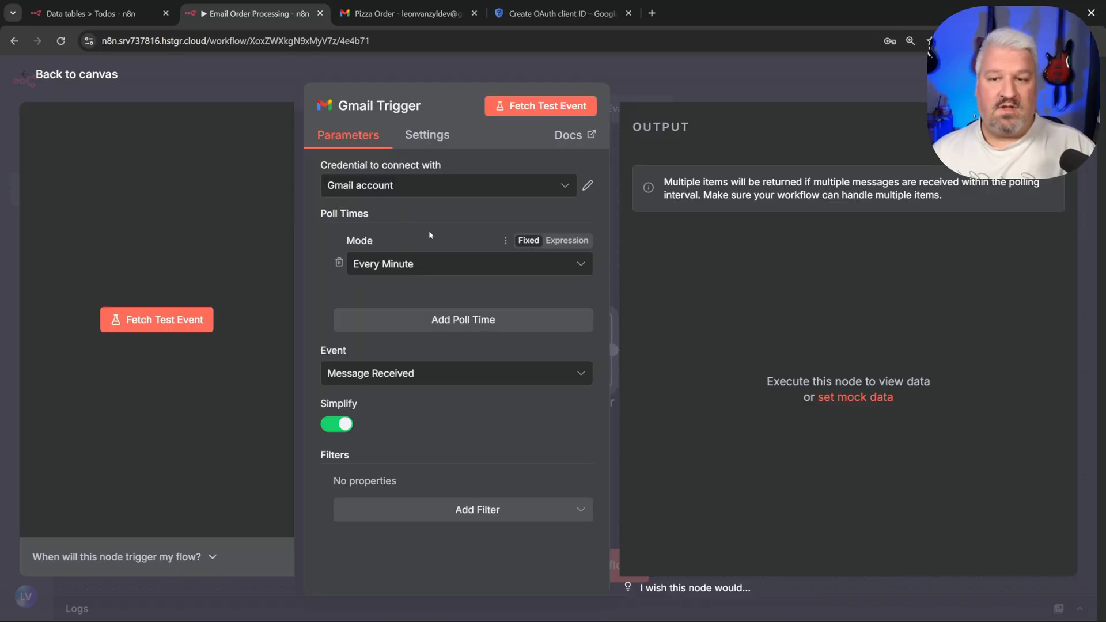
left_click(437, 267)
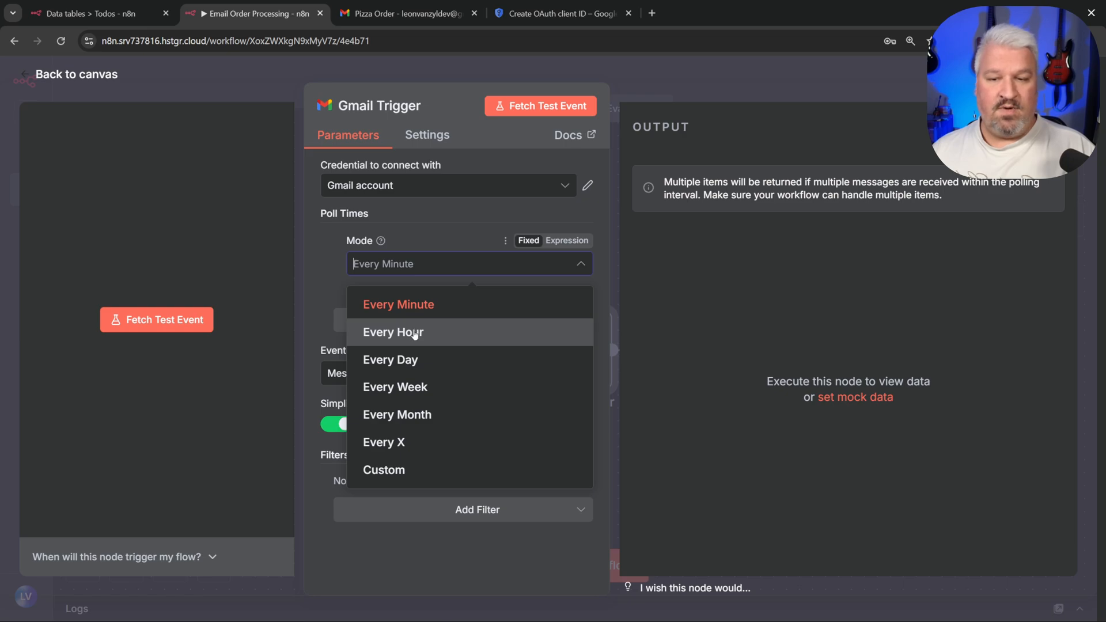
left_click(423, 230)
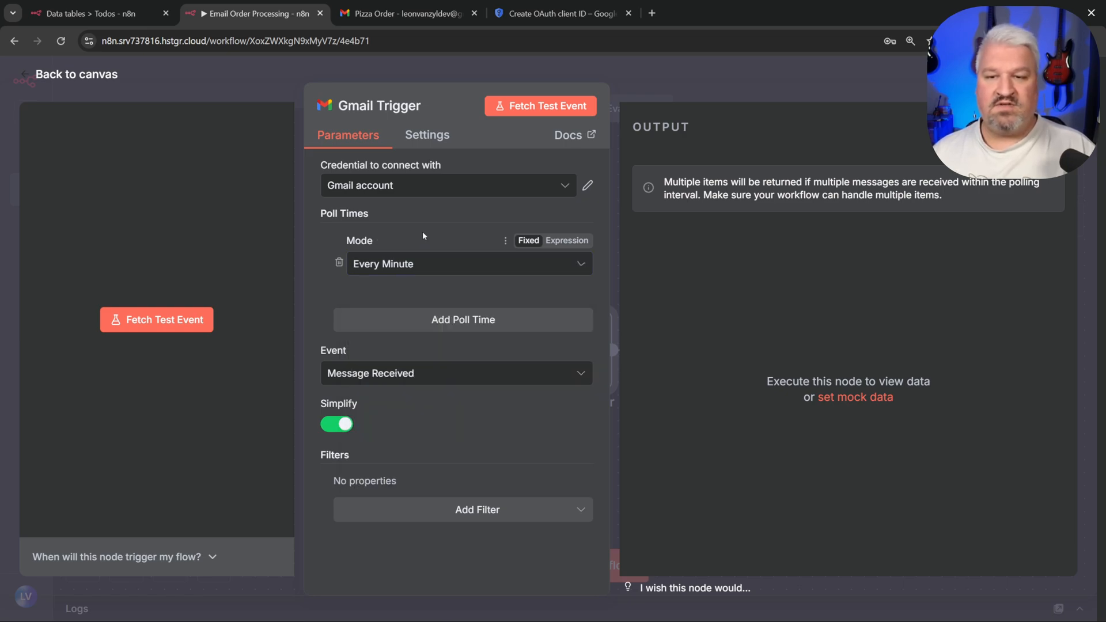
Step: Fetch the 'Pizza Order' test email, pin the output, and return to the canvas
left_click(548, 107)
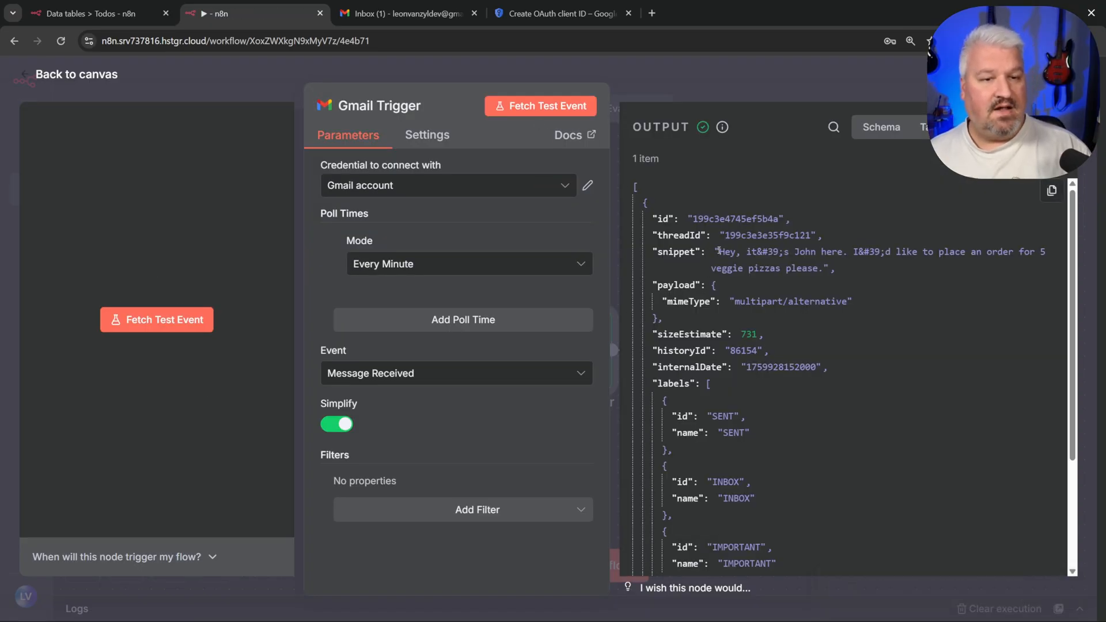
left_click_drag(718, 252, 844, 252)
left_click(876, 252)
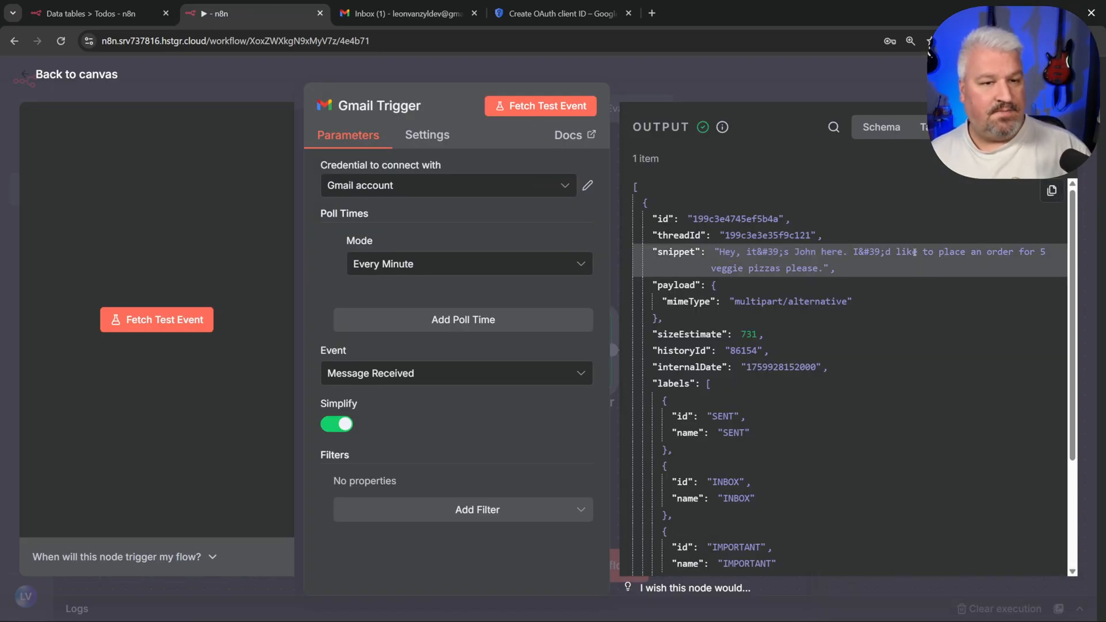
scroll(760, 276, "down", 4)
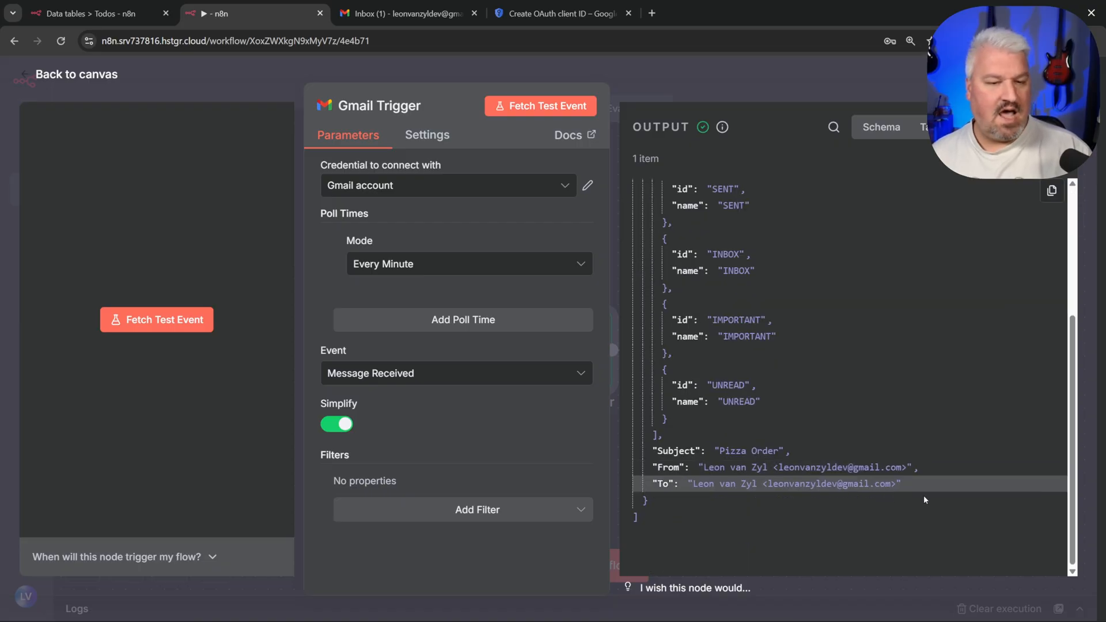
left_click_drag(901, 484, 651, 463)
left_click(803, 467)
scroll(800, 458, "up", 4)
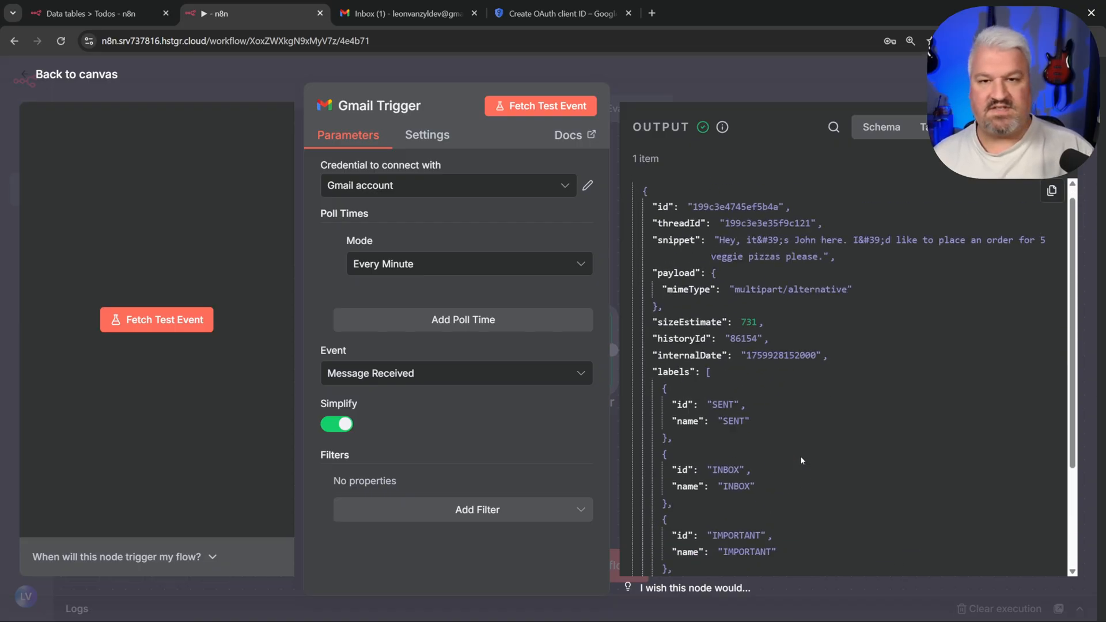
left_click(1054, 127)
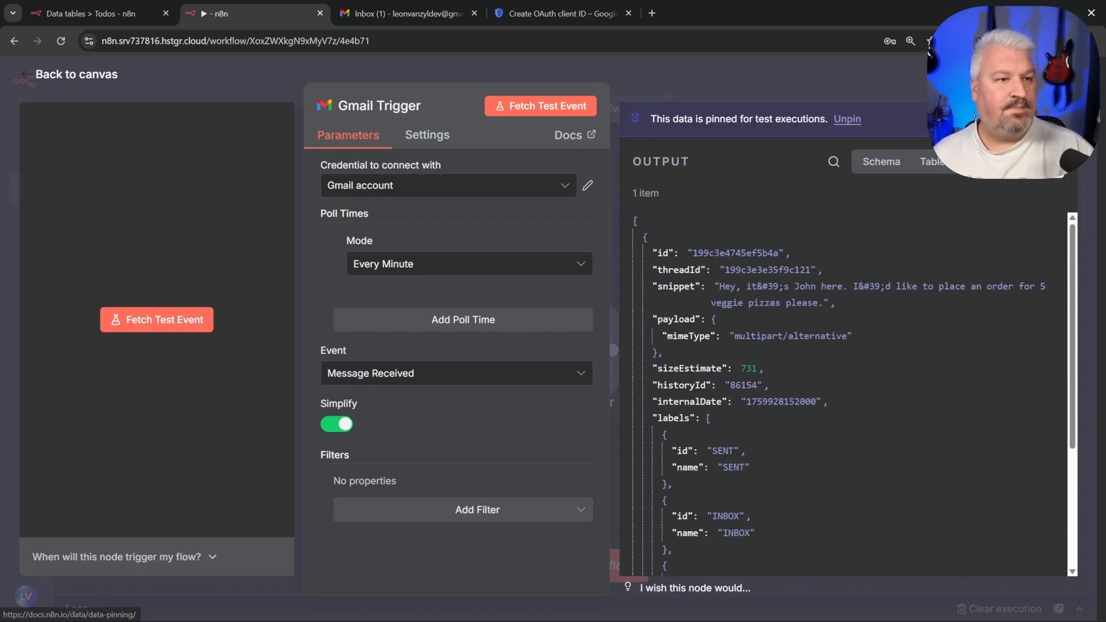
left_click(76, 73)
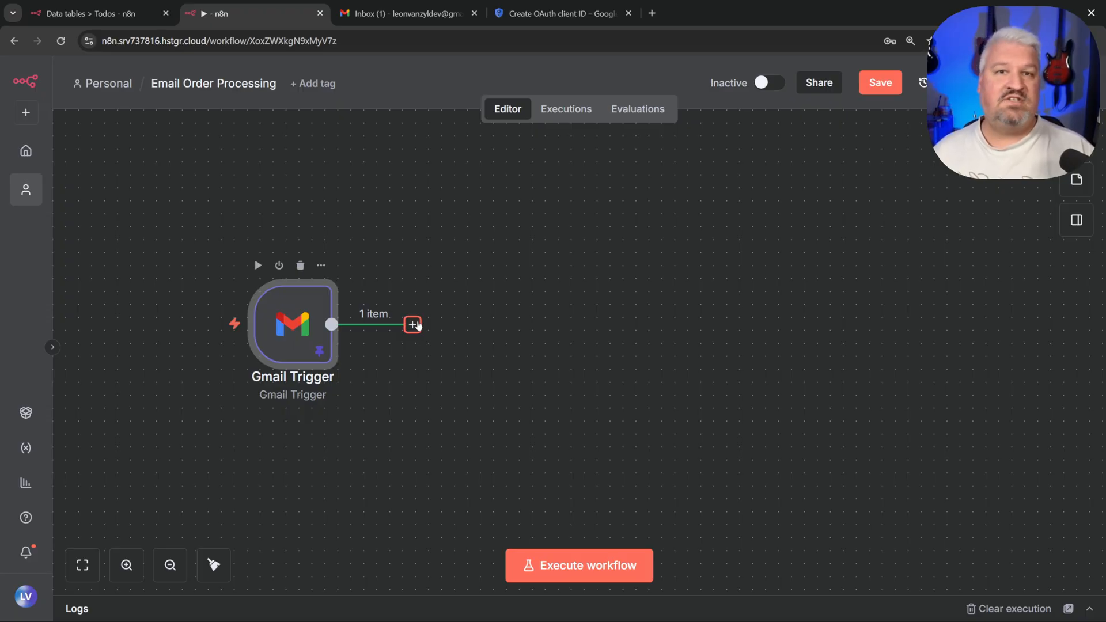
Step: Add a Text Classifier after the Gmail Trigger using the email snippet as input text
left_click(412, 324)
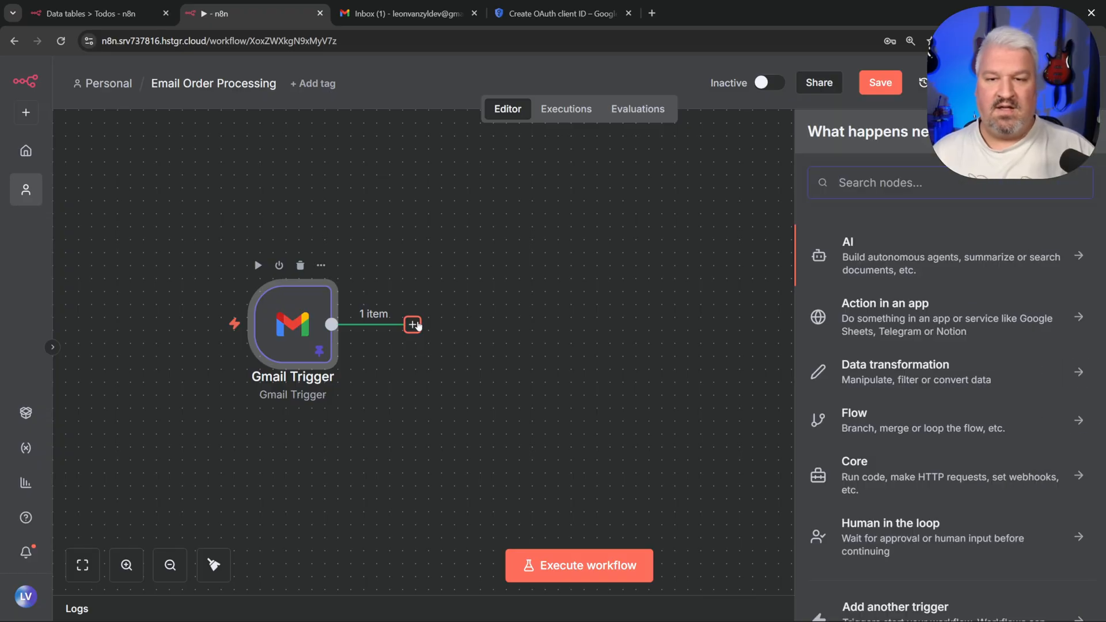
left_click(925, 258)
scroll(874, 363, "down", 5)
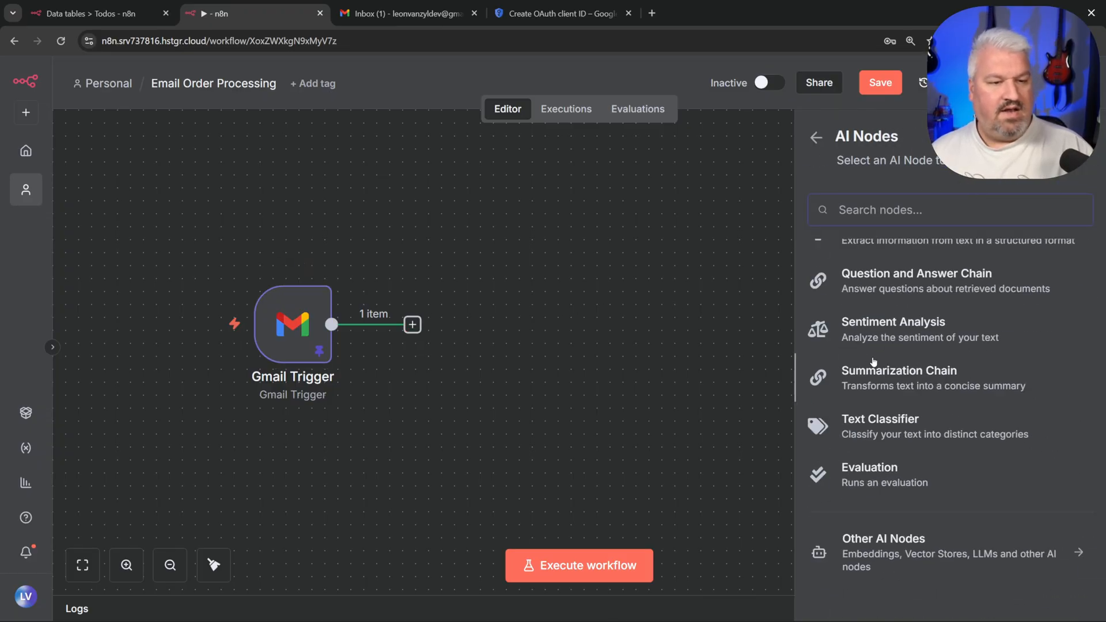
left_click(898, 422)
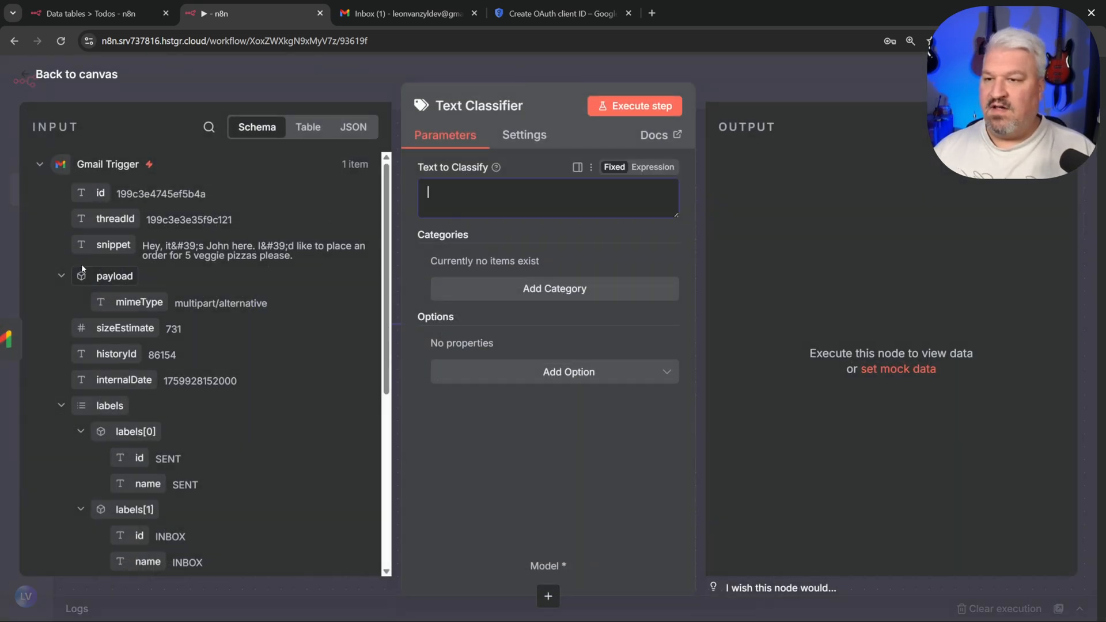
left_click_drag(103, 245, 527, 212)
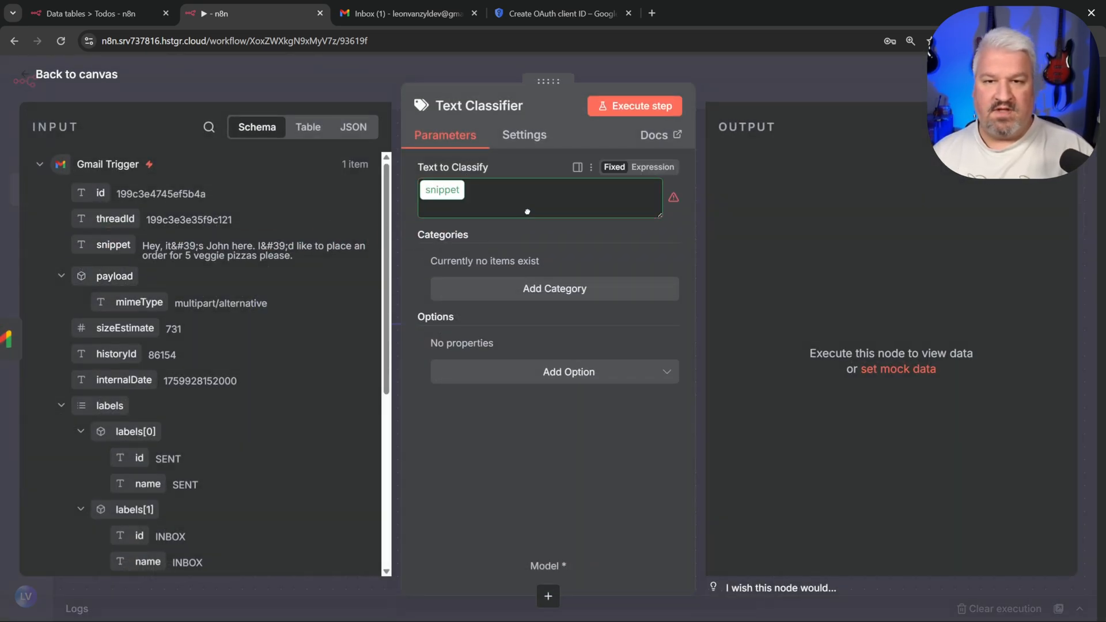
Step: Add categories 'order' and 'not_an_order' with descriptions, then test-run the classifier
left_click(562, 295)
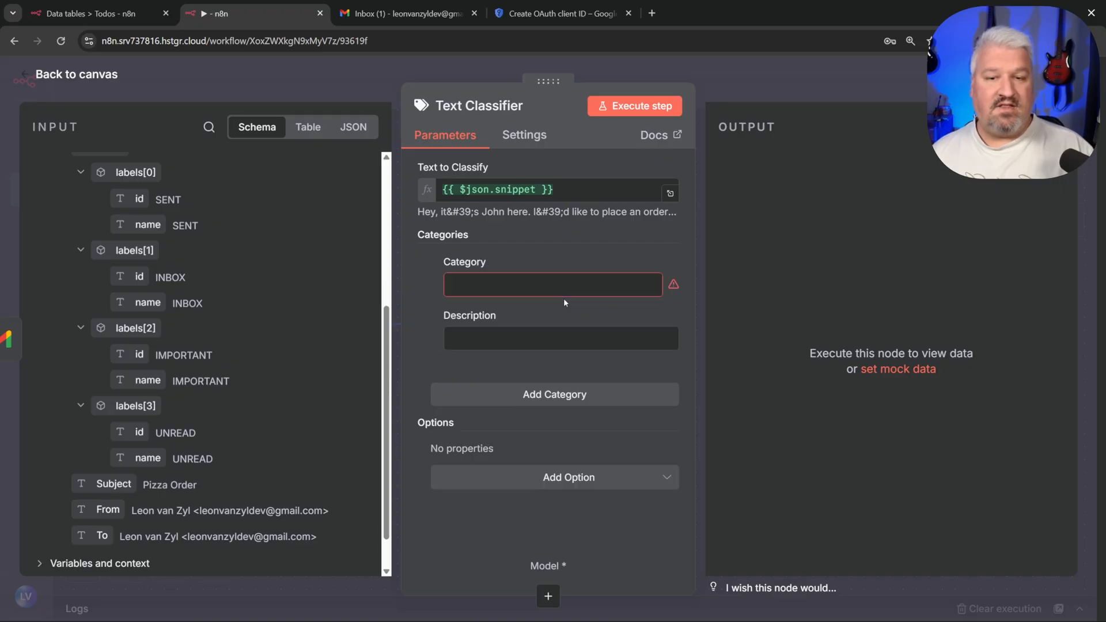
left_click(545, 287)
type("order")
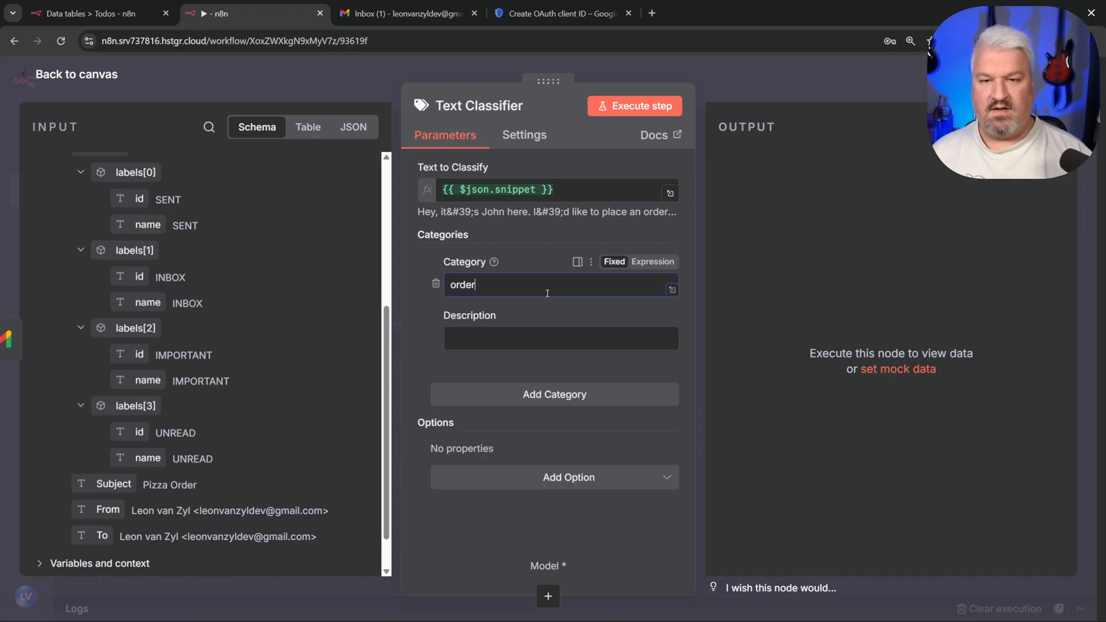
left_click(554, 334)
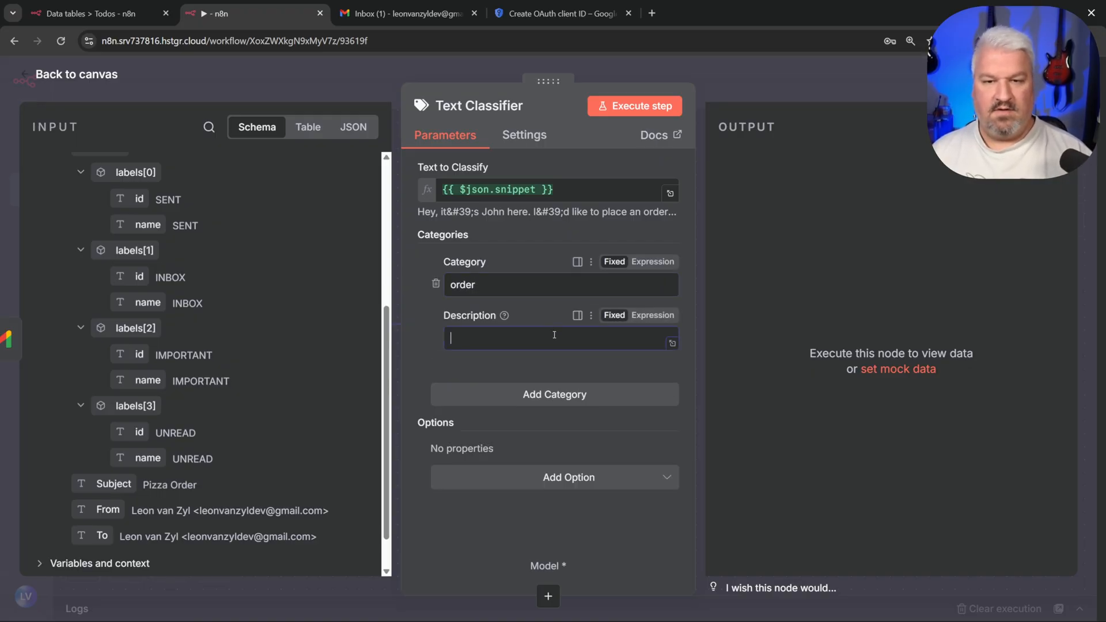
type("This text is related to placing an order.")
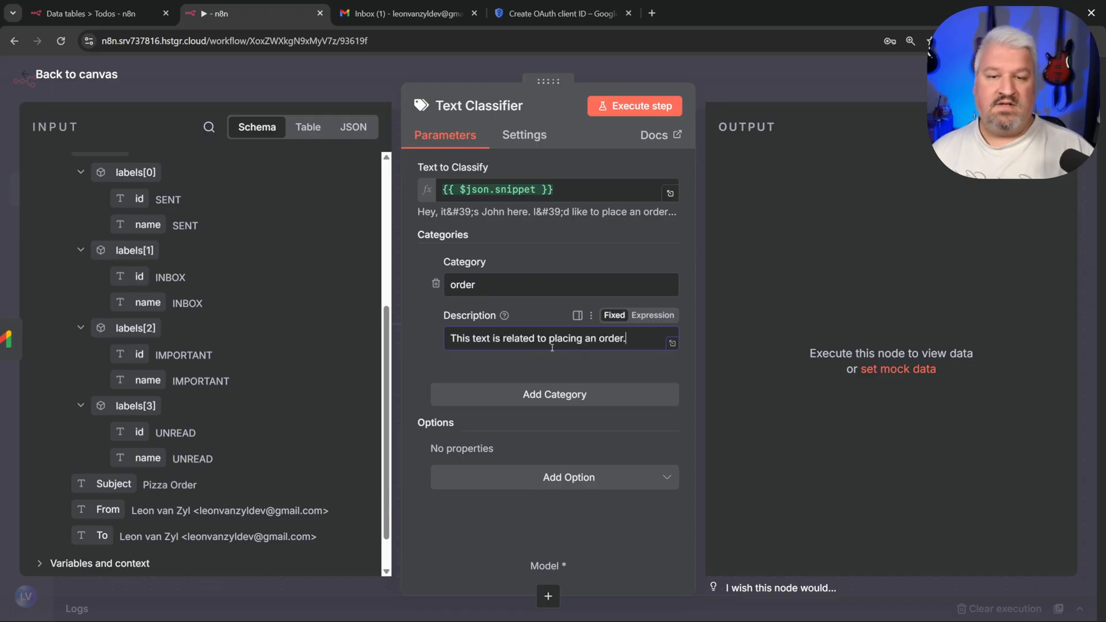
left_click(569, 398)
left_click(535, 425)
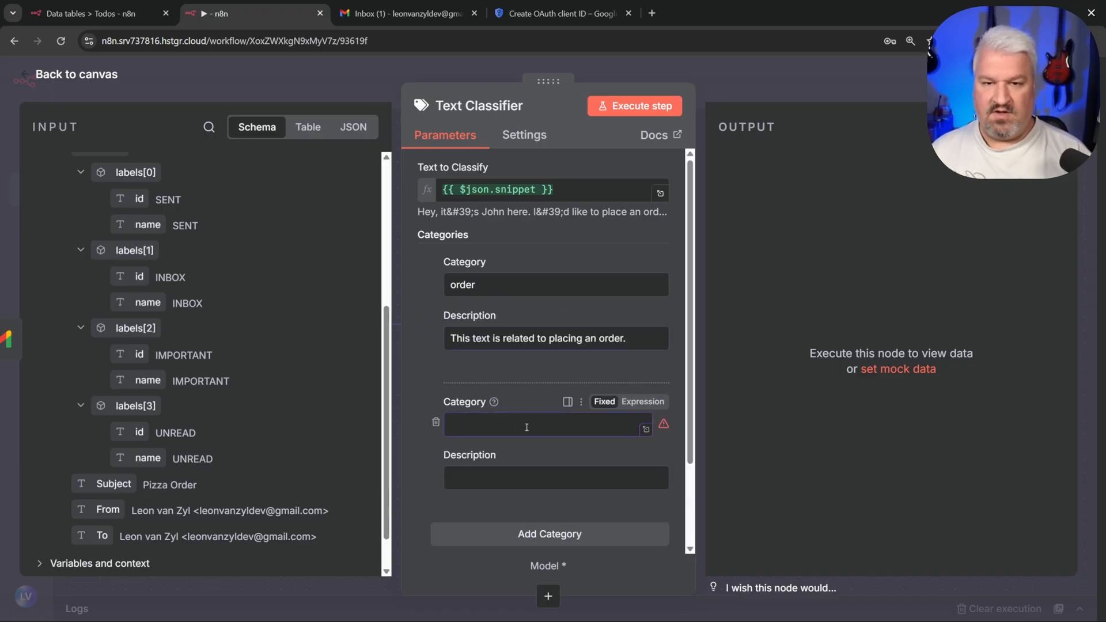
type("not_an_order")
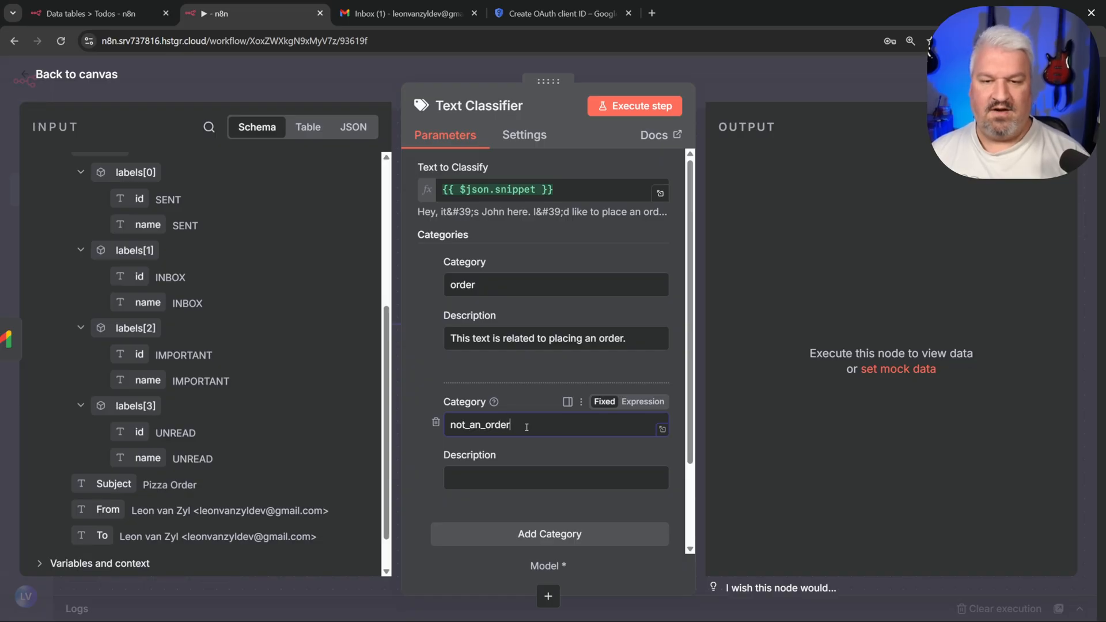
left_click(545, 483)
type("This text is not related to placing an order.")
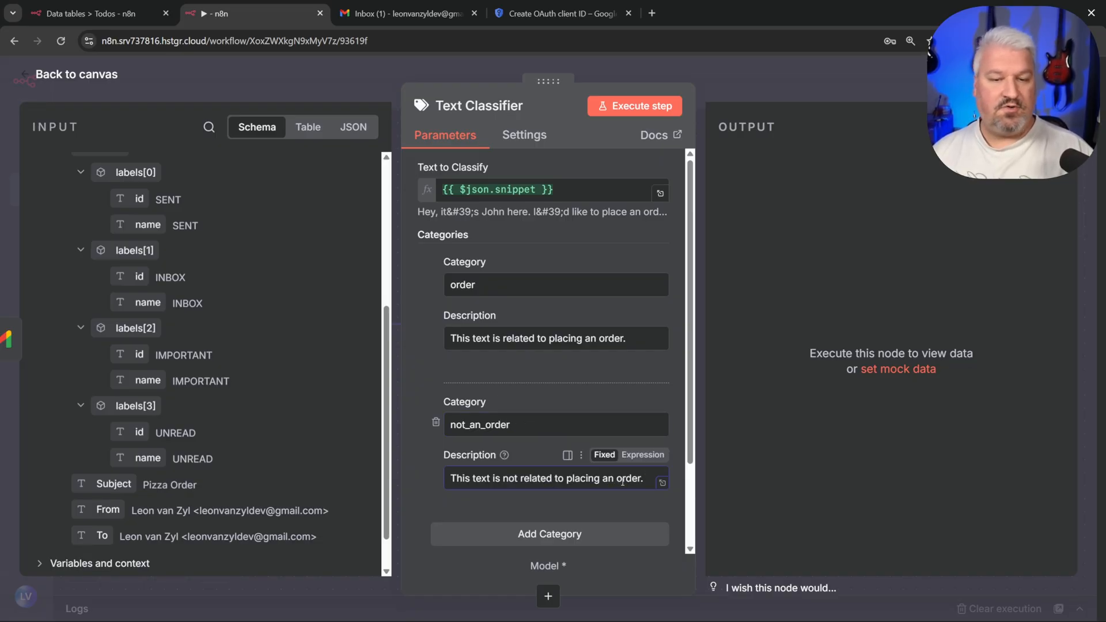
left_click(647, 108)
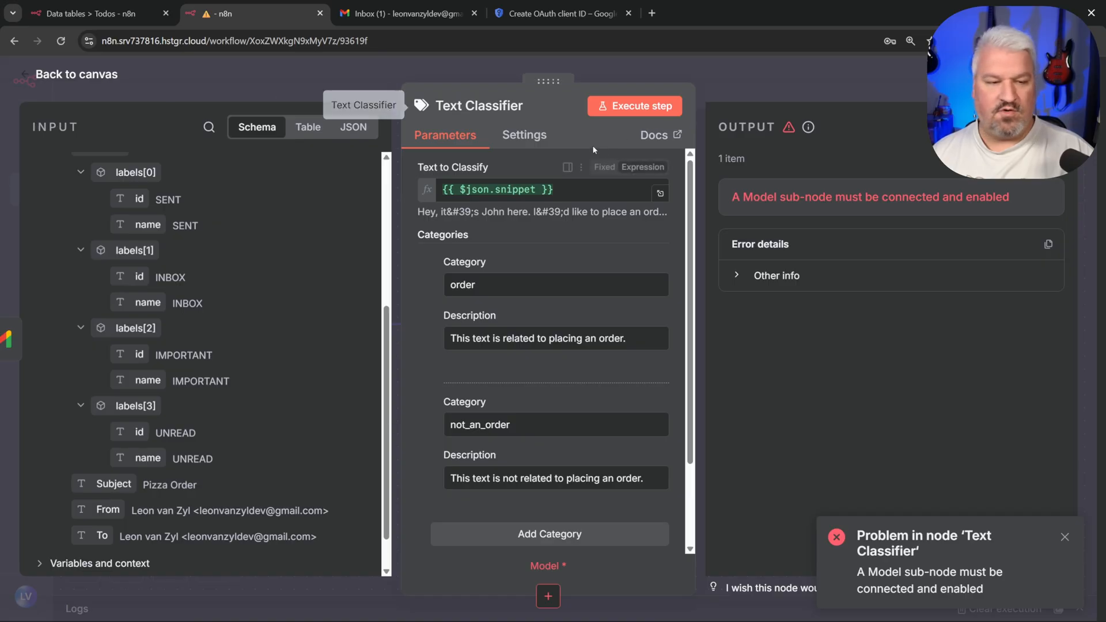
left_click(104, 78)
Step: Attach an OpenAI Chat Model using gpt-5-mini to the Text Classifier
left_click(449, 417)
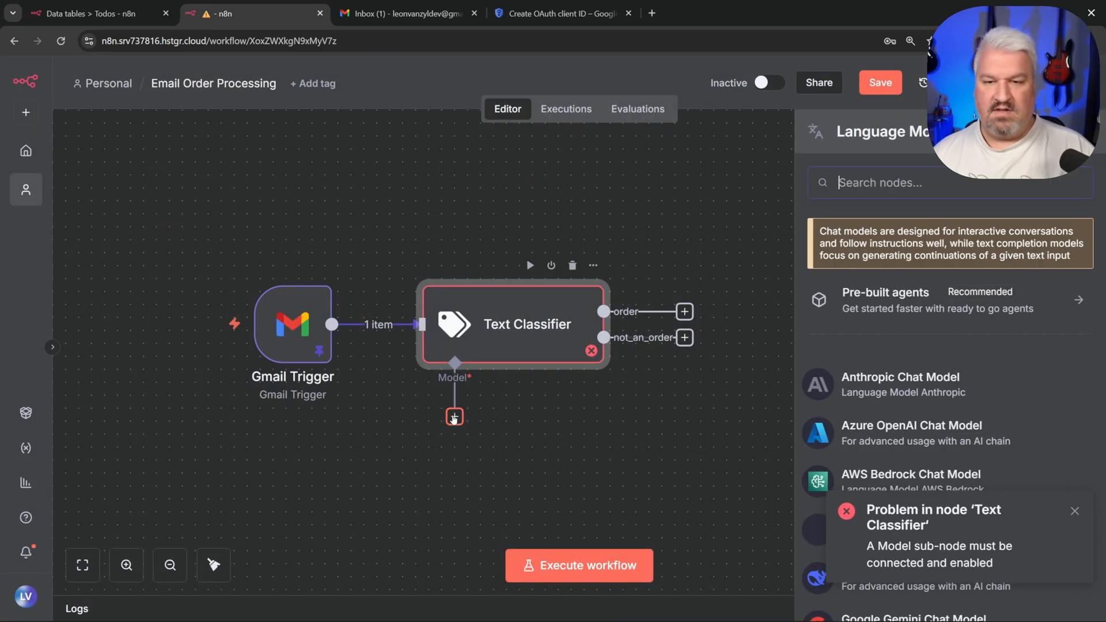
scroll(989, 349, "down", 1)
scroll(989, 344, "down", 10)
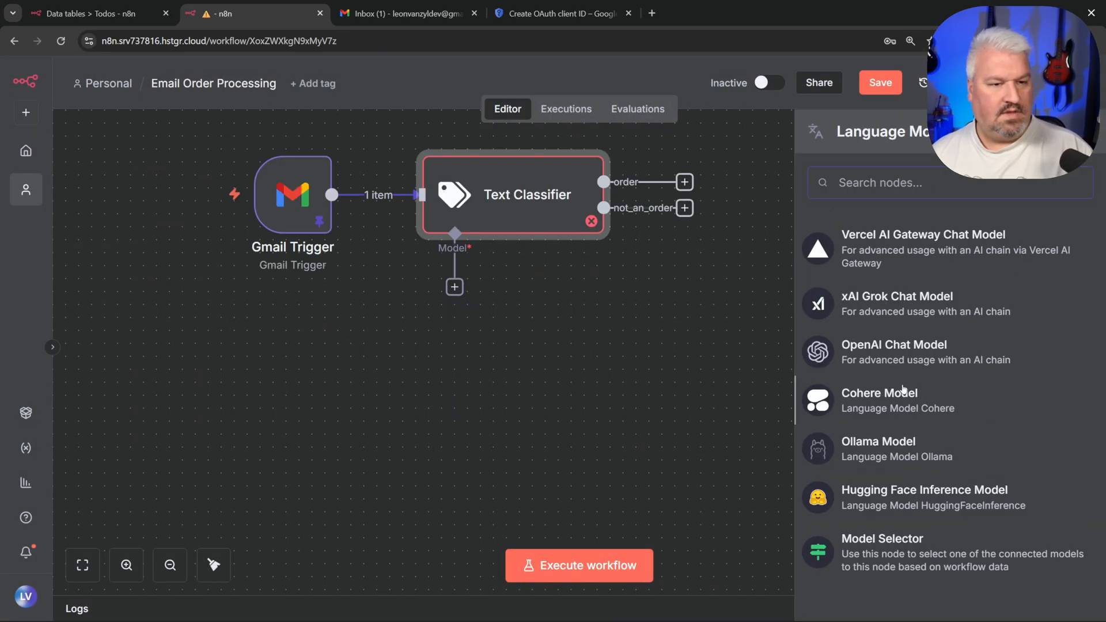
left_click(908, 347)
left_click(539, 236)
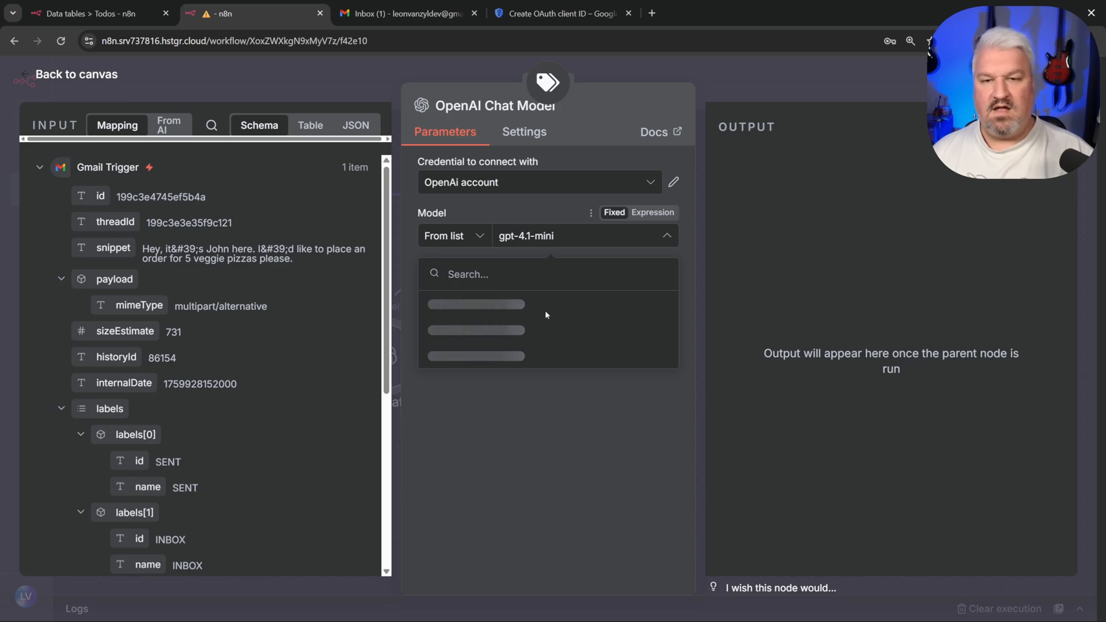
scroll(468, 383, "down", 5)
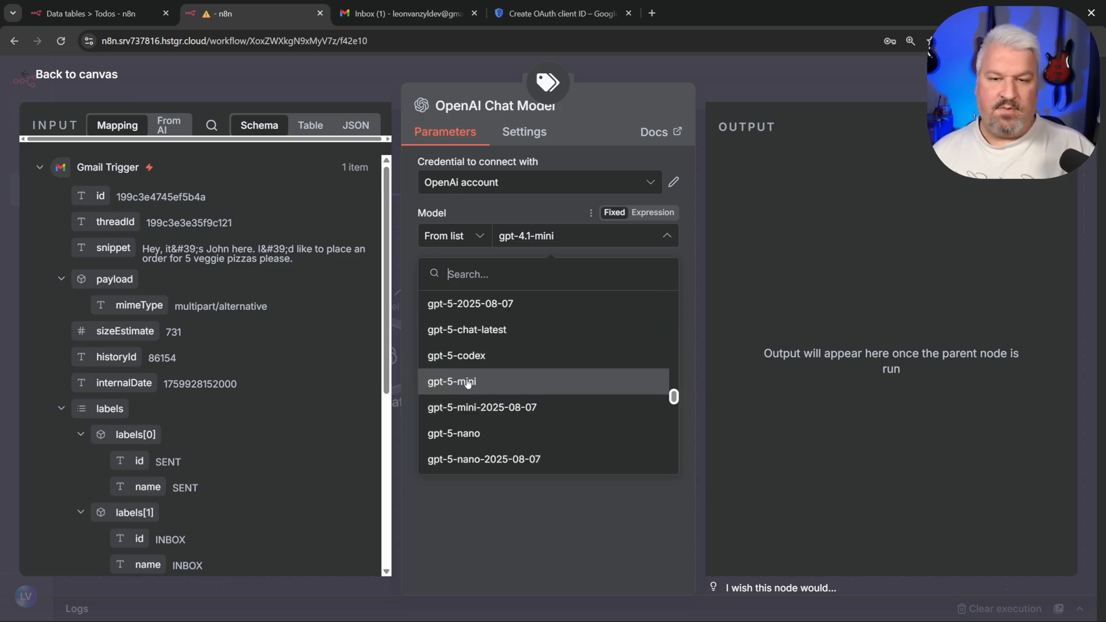
left_click(468, 383)
key("Escape")
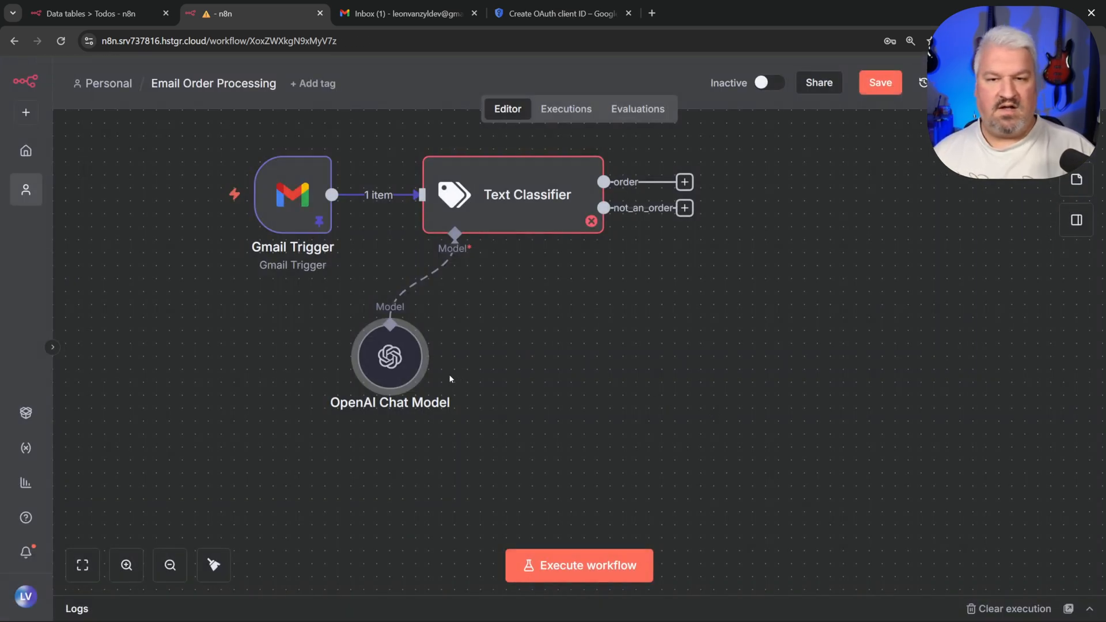
Step: Execute the Text Classifier step and check that the pizza email lands in the order output
left_click(518, 213)
left_click(530, 135)
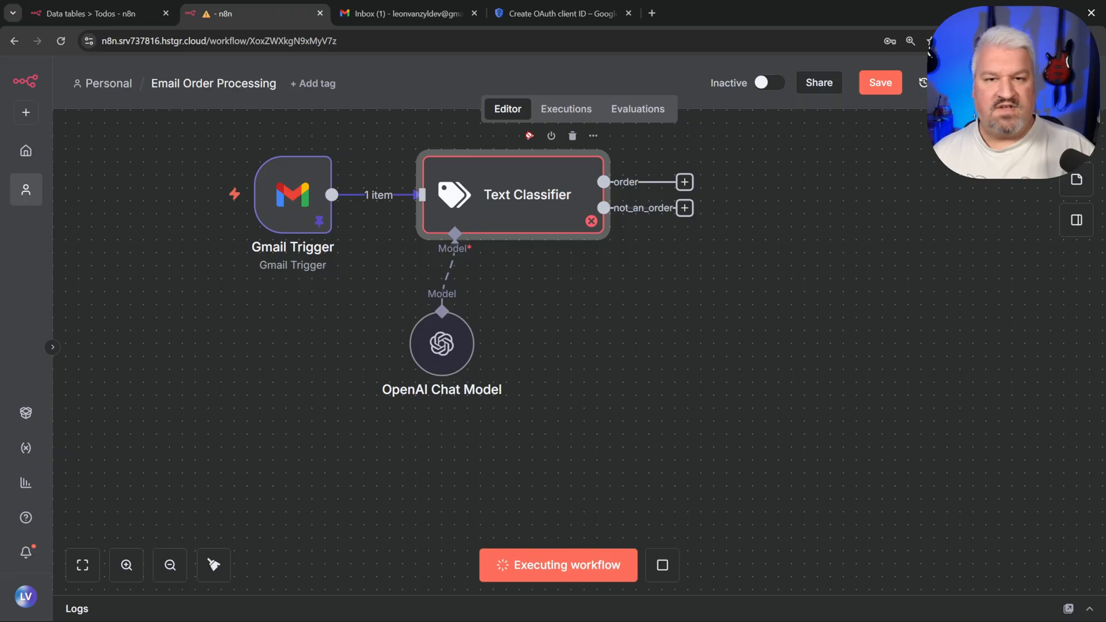
double_click(571, 233)
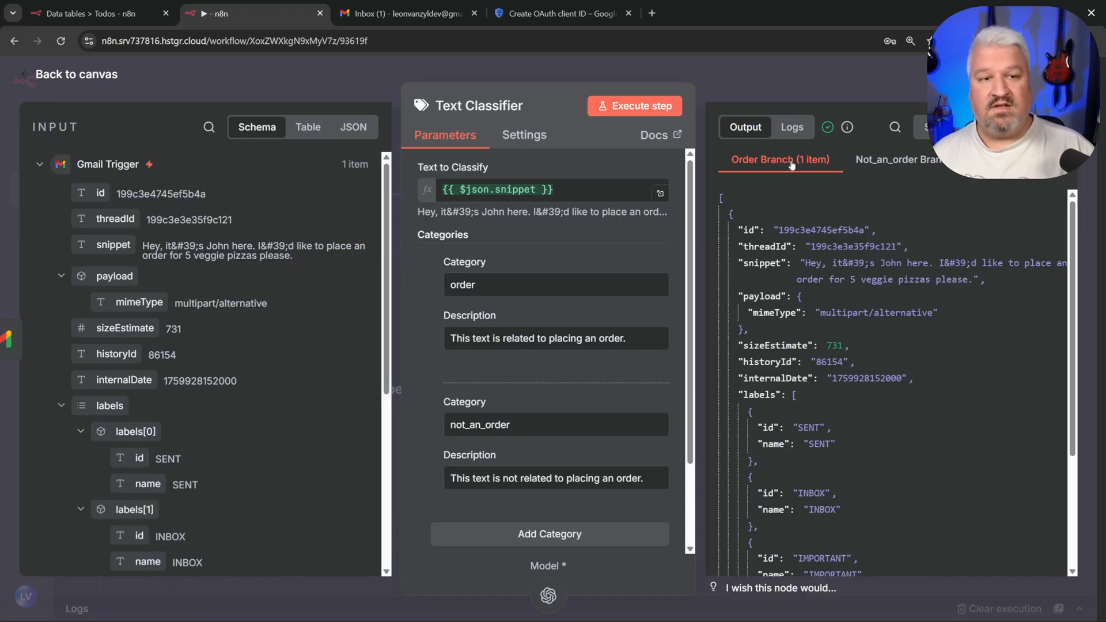
key("Escape")
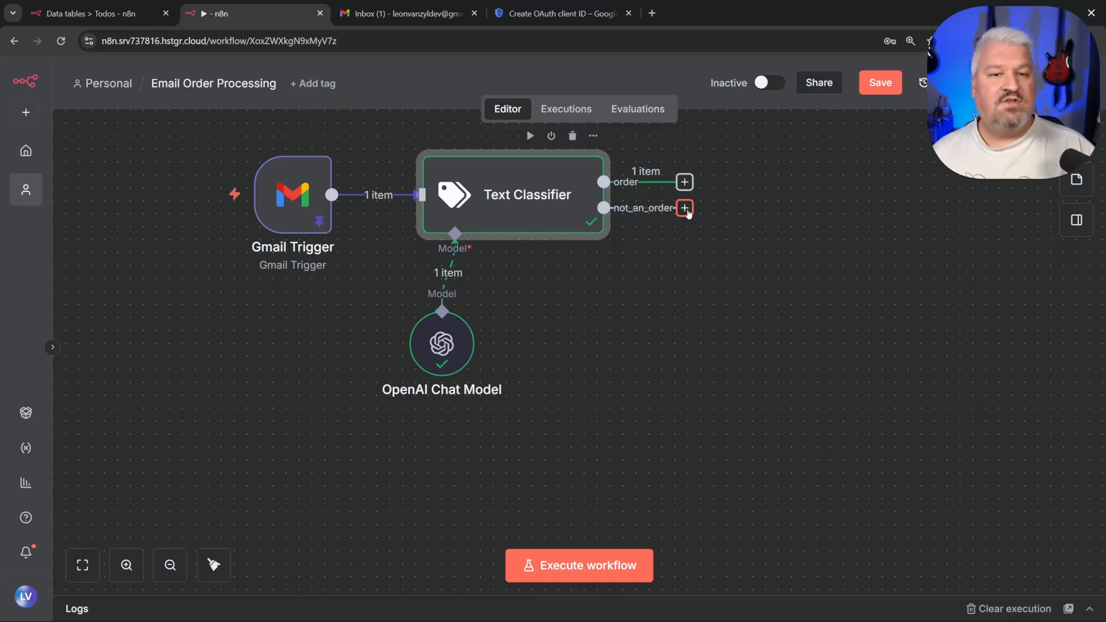
Step: Route the not_an_order output to a 'No Operation, do nothing' node, then start a node on the order output
left_click_drag(687, 208, 728, 362)
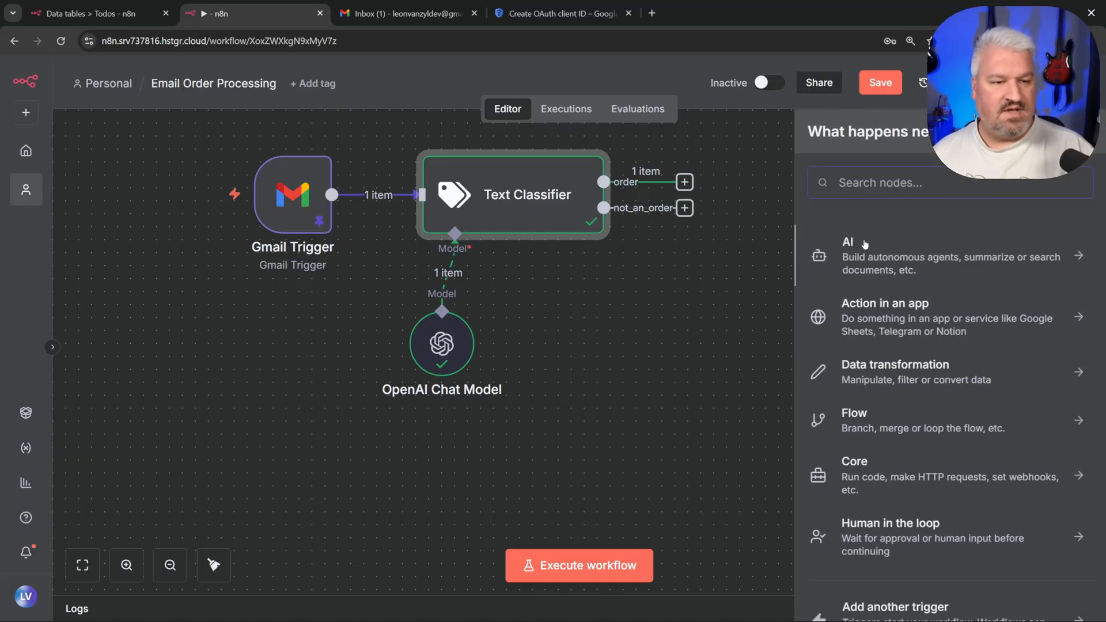
type("do nt")
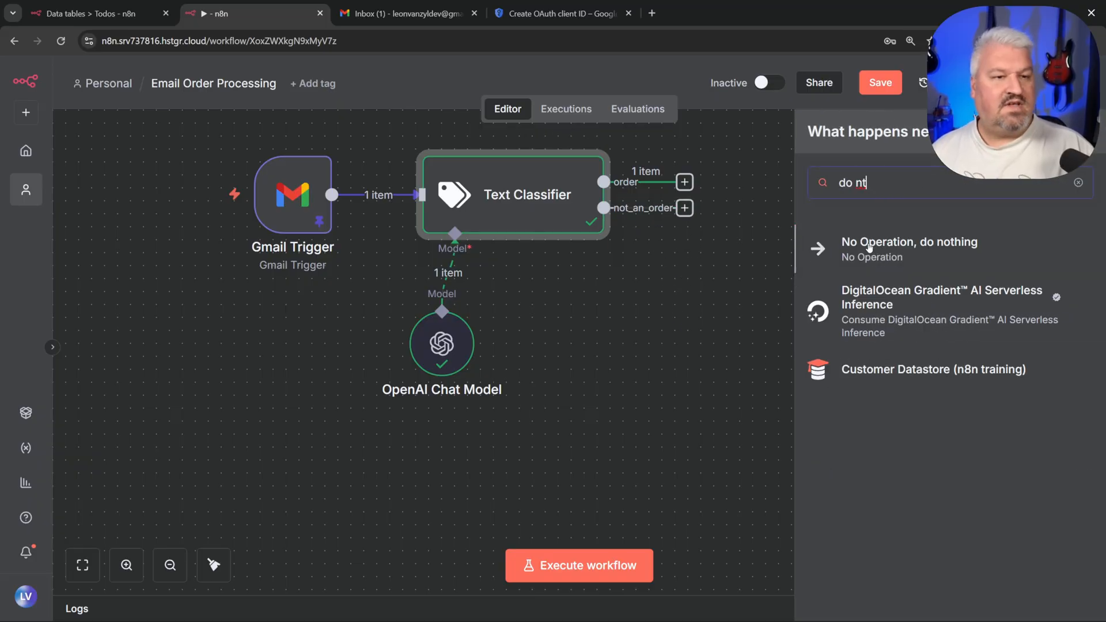
left_click(900, 247)
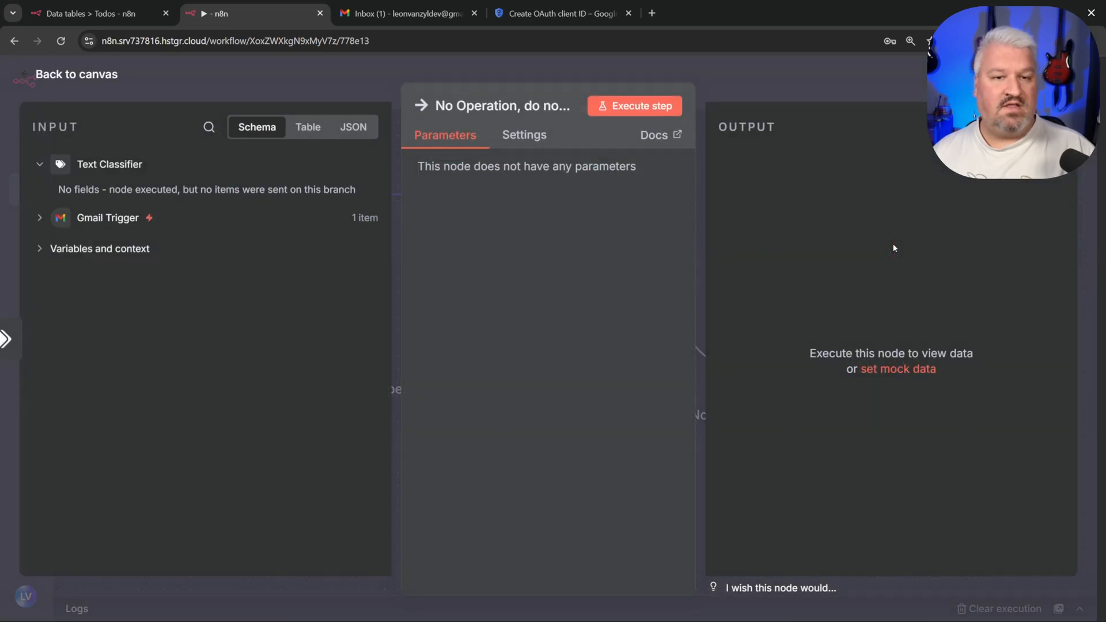
key("Escape")
left_click_drag(769, 366, 755, 378)
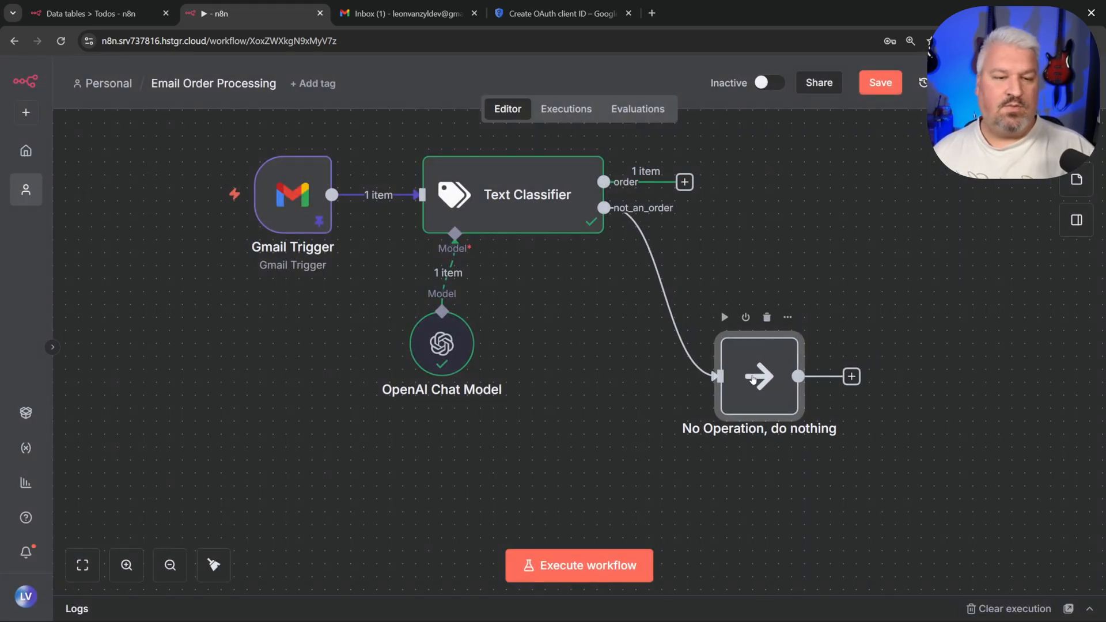
left_click(812, 297)
left_click_drag(812, 297, 714, 428)
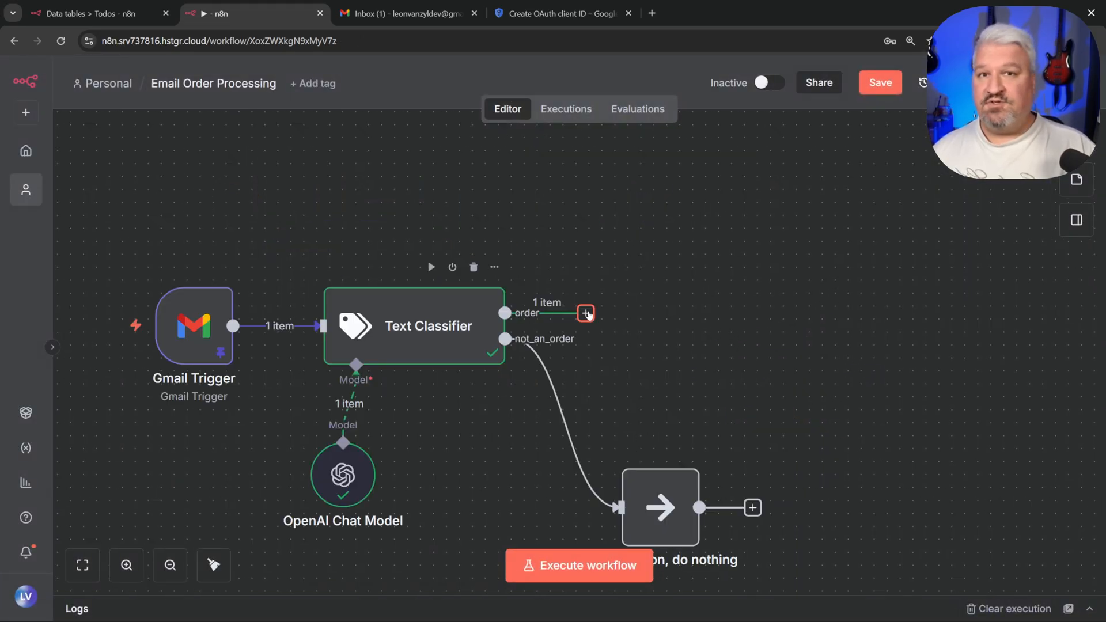
left_click(587, 313)
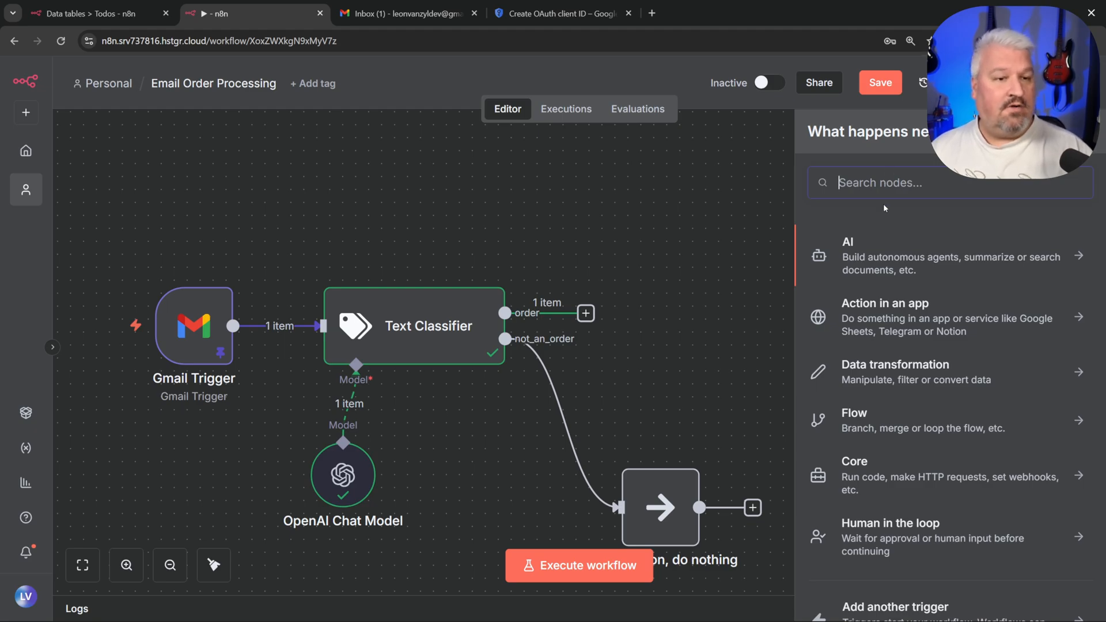
Step: Add an AI Agent after the order output with its prompt source set to Define below
left_click(887, 249)
scroll(899, 305, "down", 2)
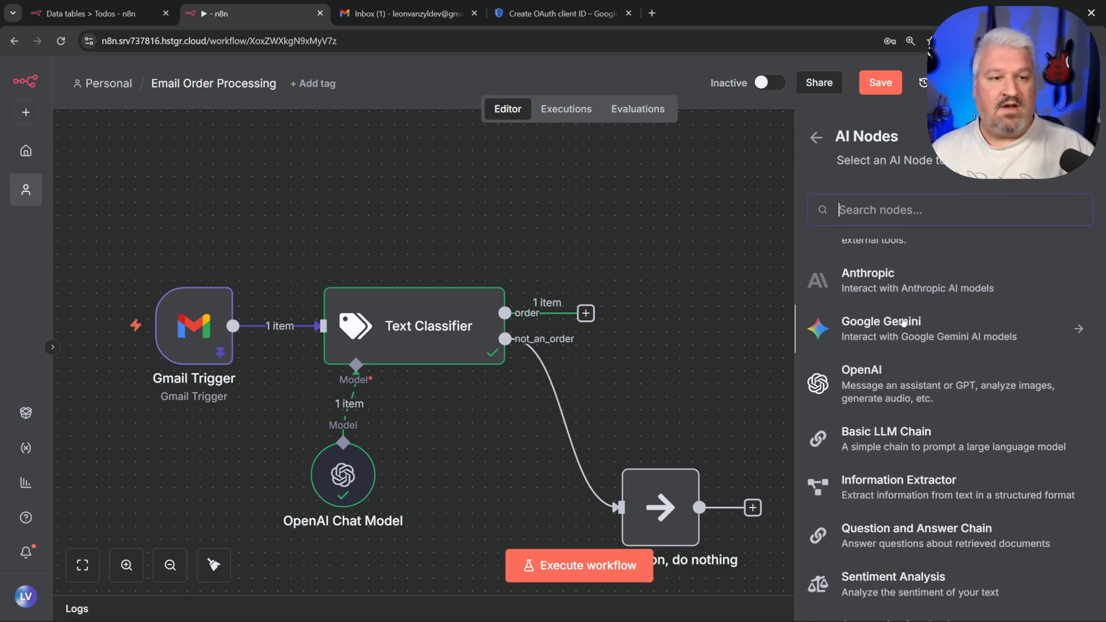
scroll(903, 322, "up", 2)
scroll(893, 349, "down", 3)
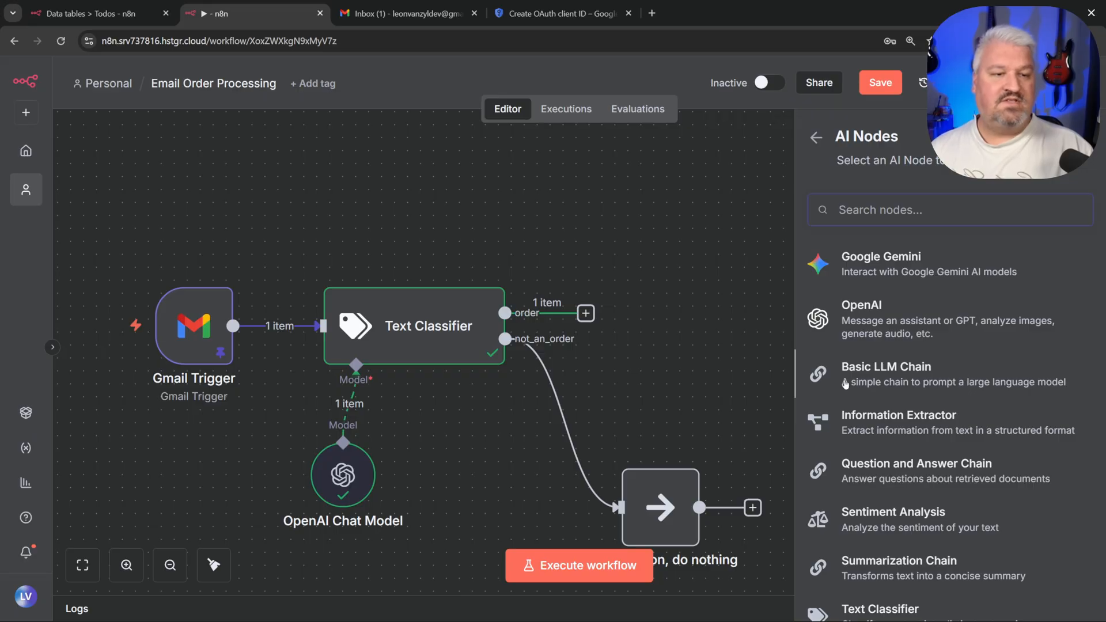
scroll(908, 371, "up", 3)
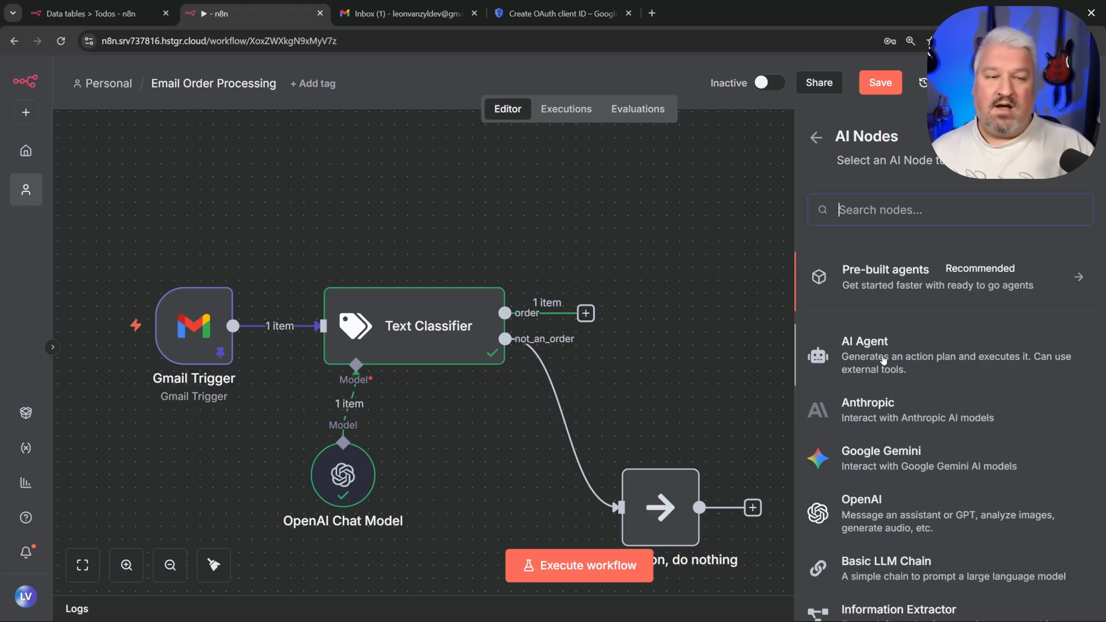
left_click(890, 356)
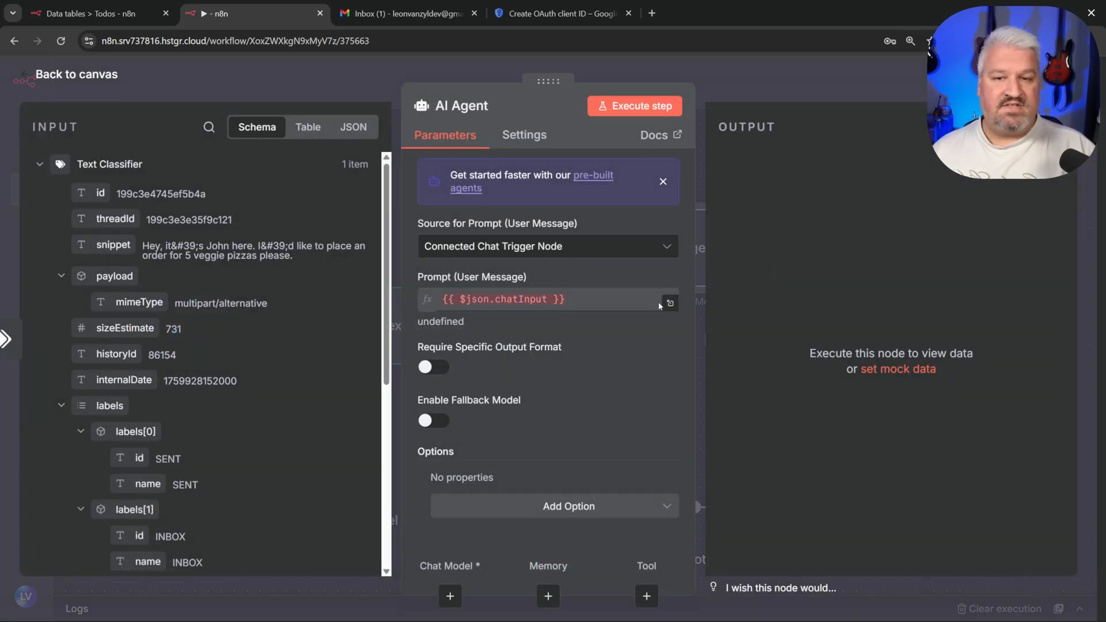
left_click(508, 245)
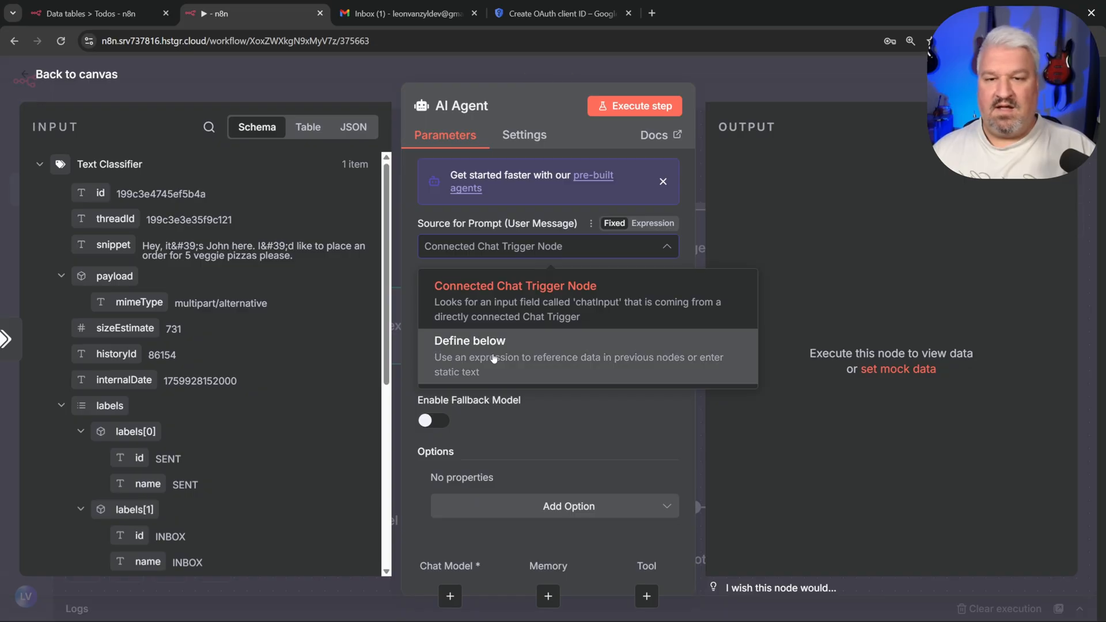
left_click(519, 336)
Step: Start the prompt expression with 'Email Subject:' plus the Subject field, then an 'Email Body:' label
left_click(541, 300)
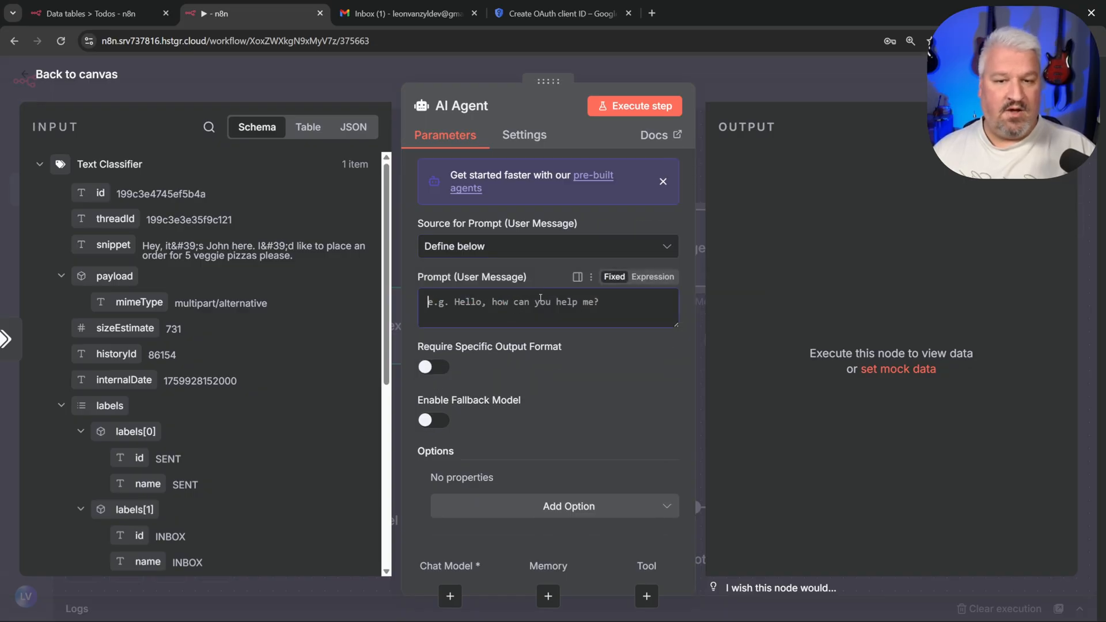
left_click(657, 279)
left_click(670, 304)
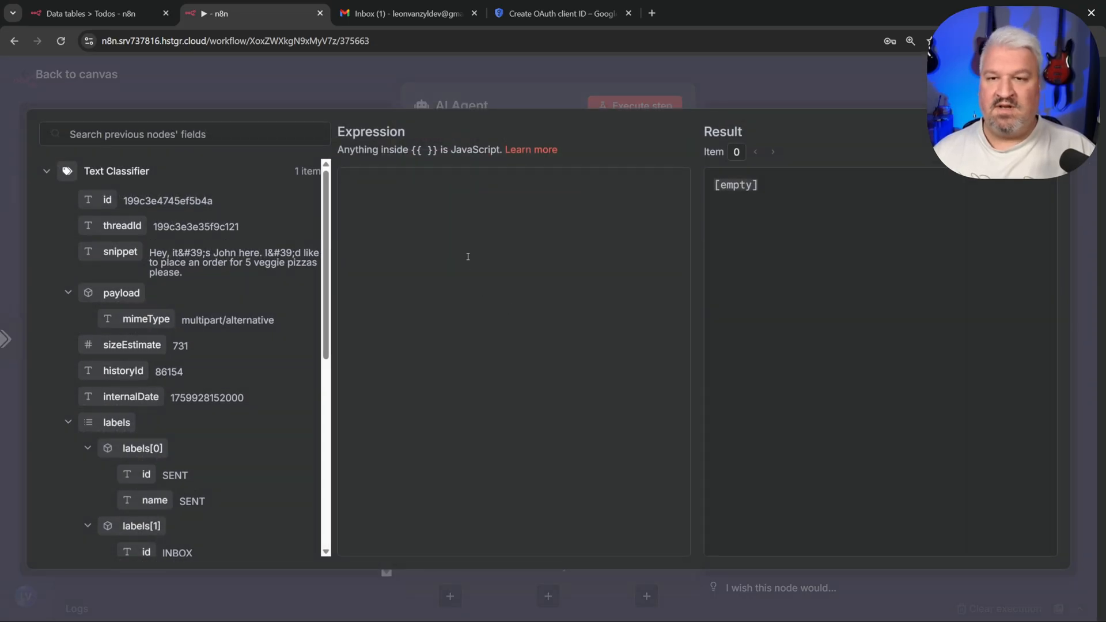
type("Email Subject:")
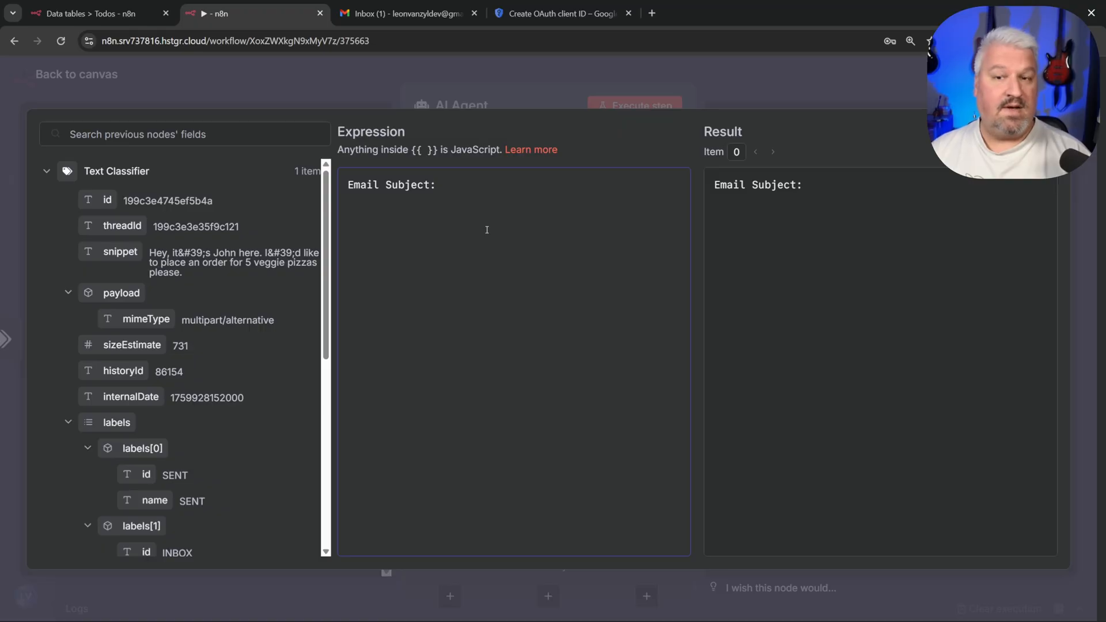
scroll(115, 386, "down", 5)
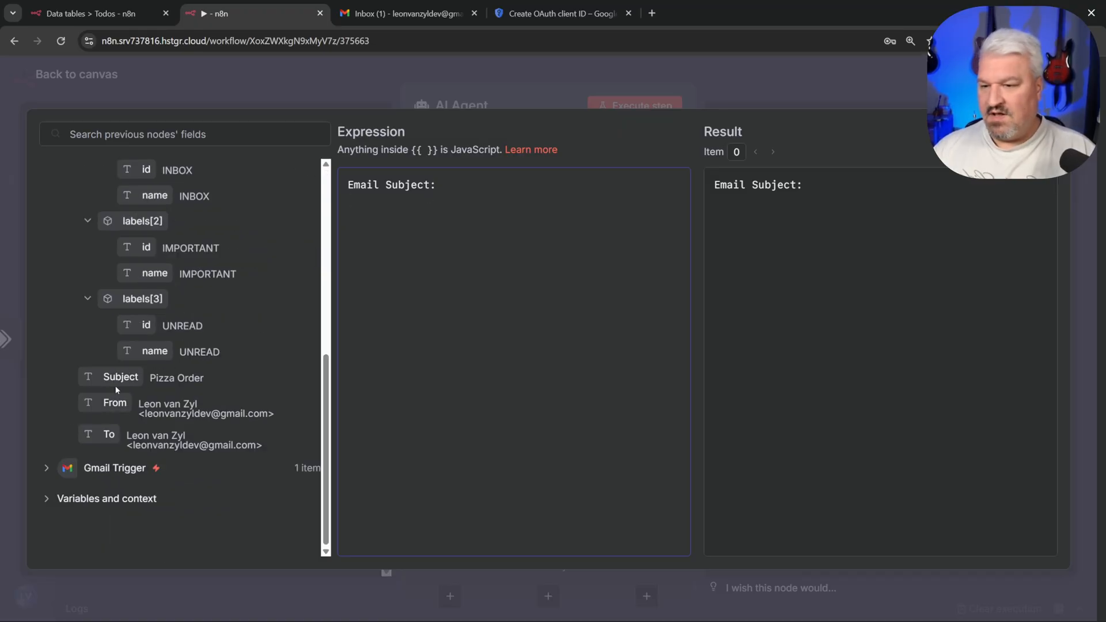
left_click_drag(115, 378, 473, 264)
key("Return")
key("Return")
type("Ema")
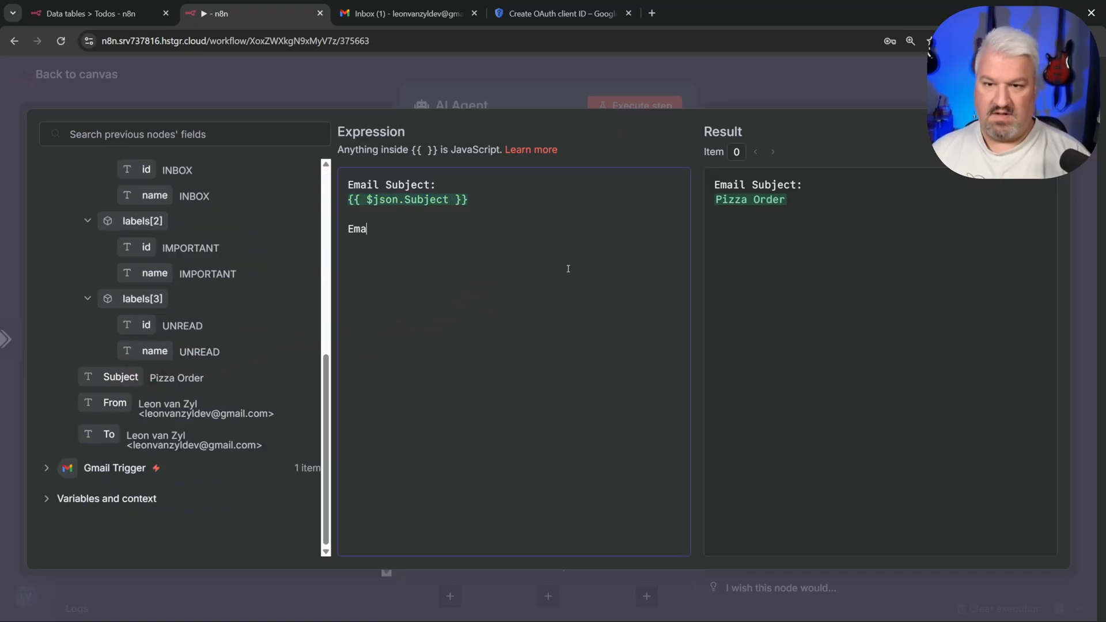
type("il Body:")
key("Return")
Step: Insert the snippet field, then a 'Sender:' label with the From field, completing the prompt
scroll(184, 320, "up", 7)
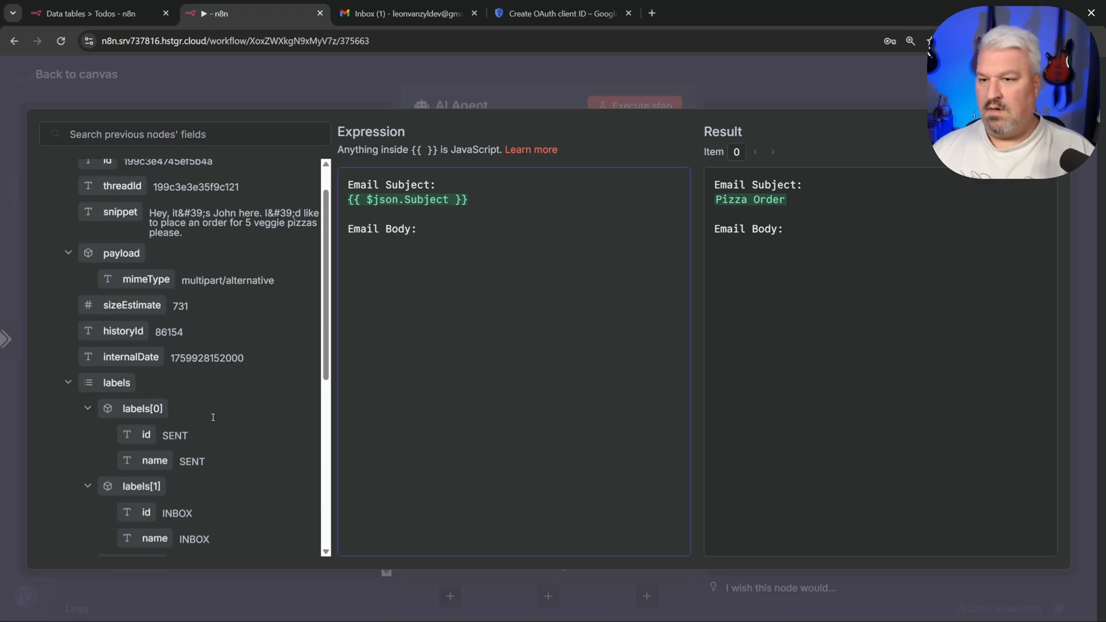
left_click_drag(119, 252, 439, 258)
key("Return")
key("Return")
type("Sender:")
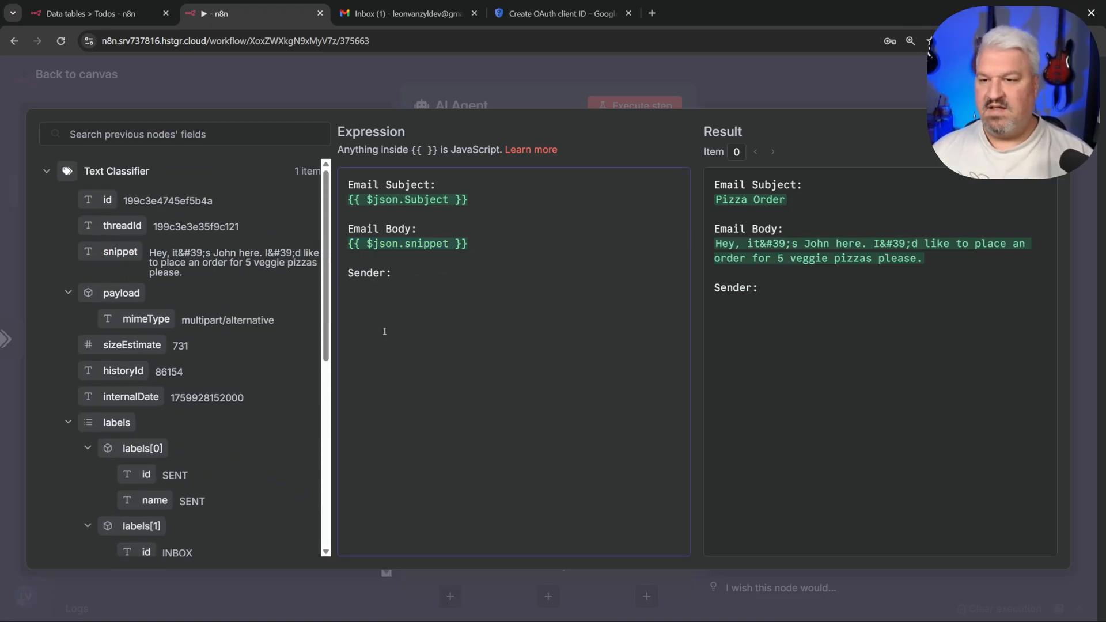
key("Return")
scroll(185, 346, "down", 7)
left_click_drag(107, 402, 509, 295)
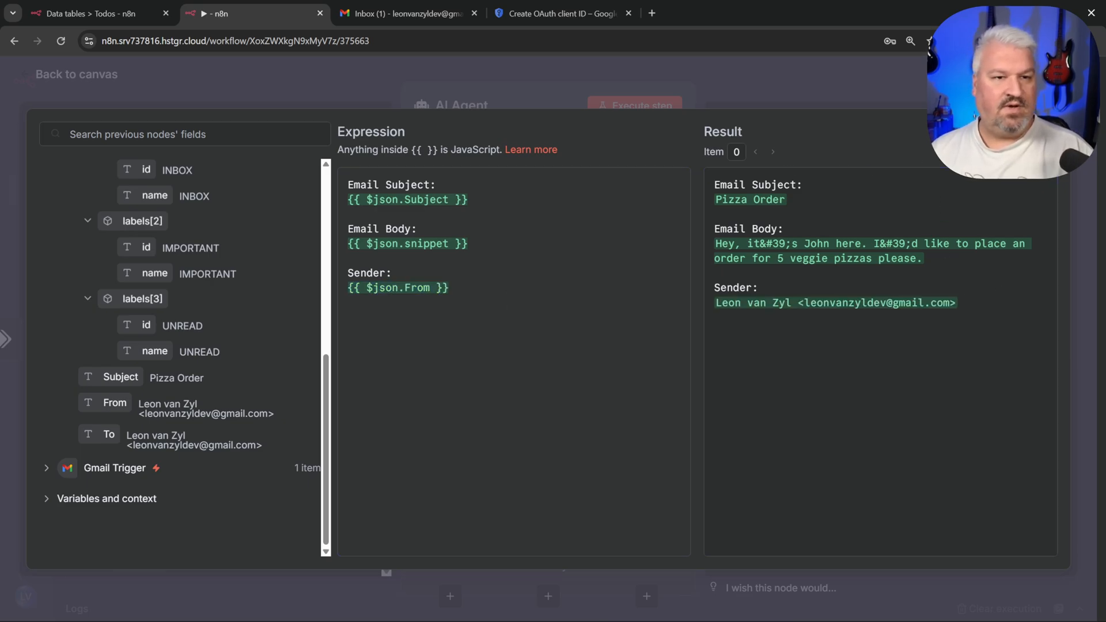
key("Escape")
left_click(548, 513)
Step: Add a System Message asking to extract client name, email, item and quantity
left_click(527, 334)
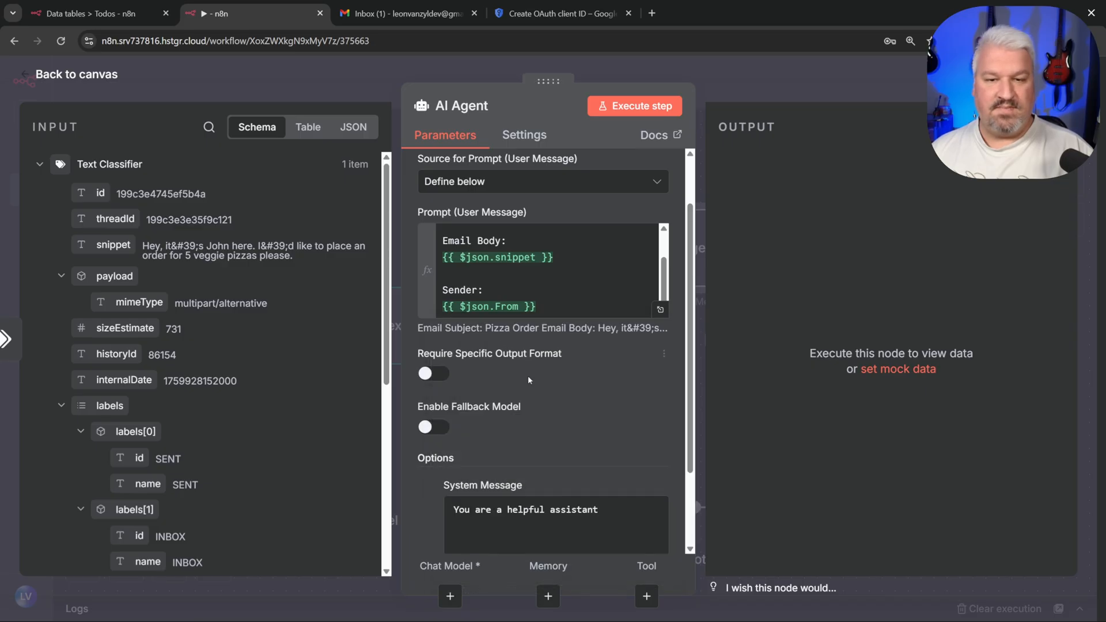
scroll(577, 509, "down", 2)
left_click(641, 384)
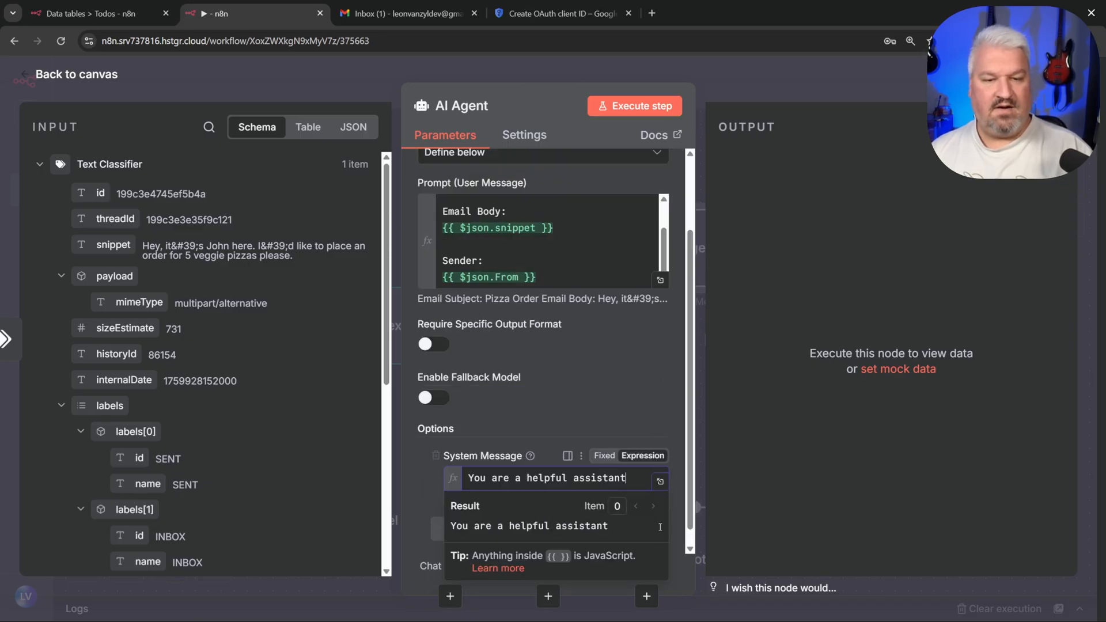
left_click(658, 487)
key("ctrl+a")
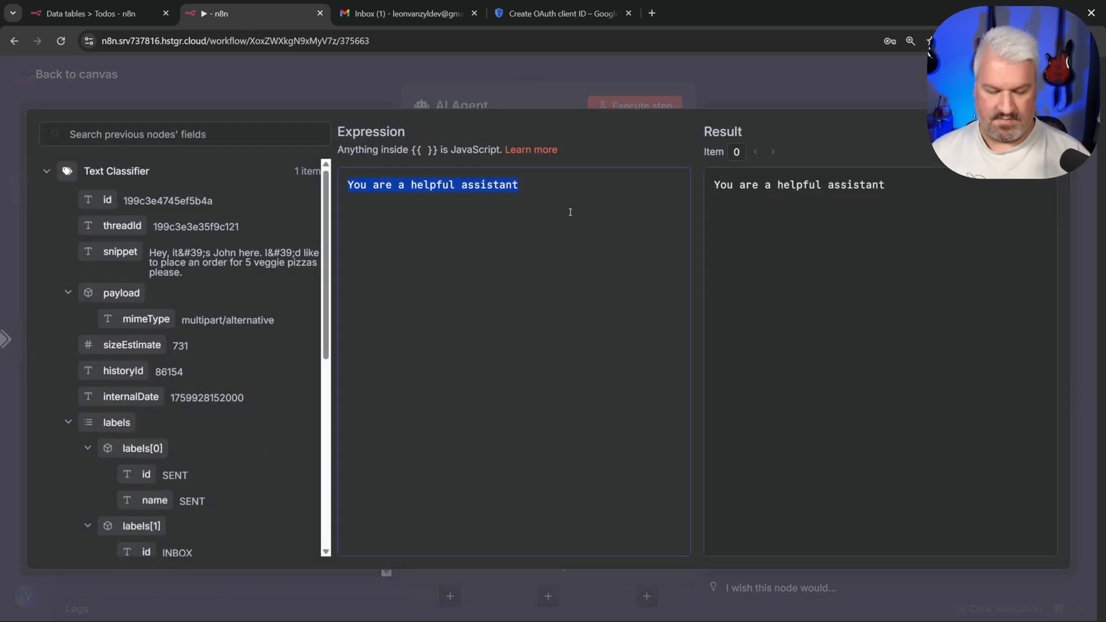
type("Your role is to extract the following information from the provided context: - Client name - Email - Item (like pizza name) - Quantity  Use the provided tool to update the database.")
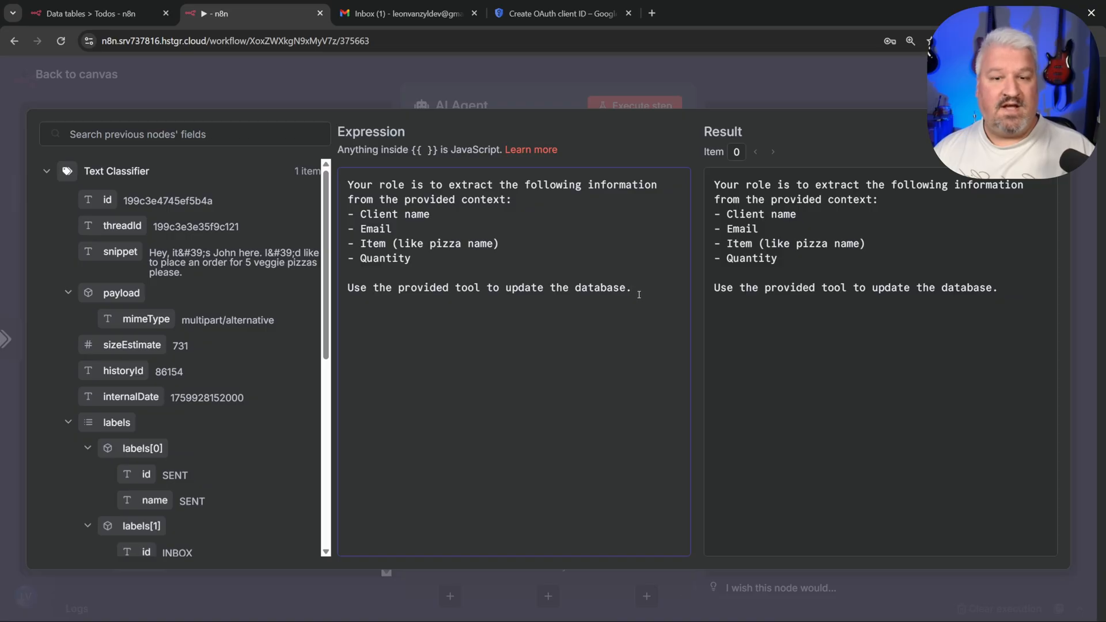
left_click(243, 85)
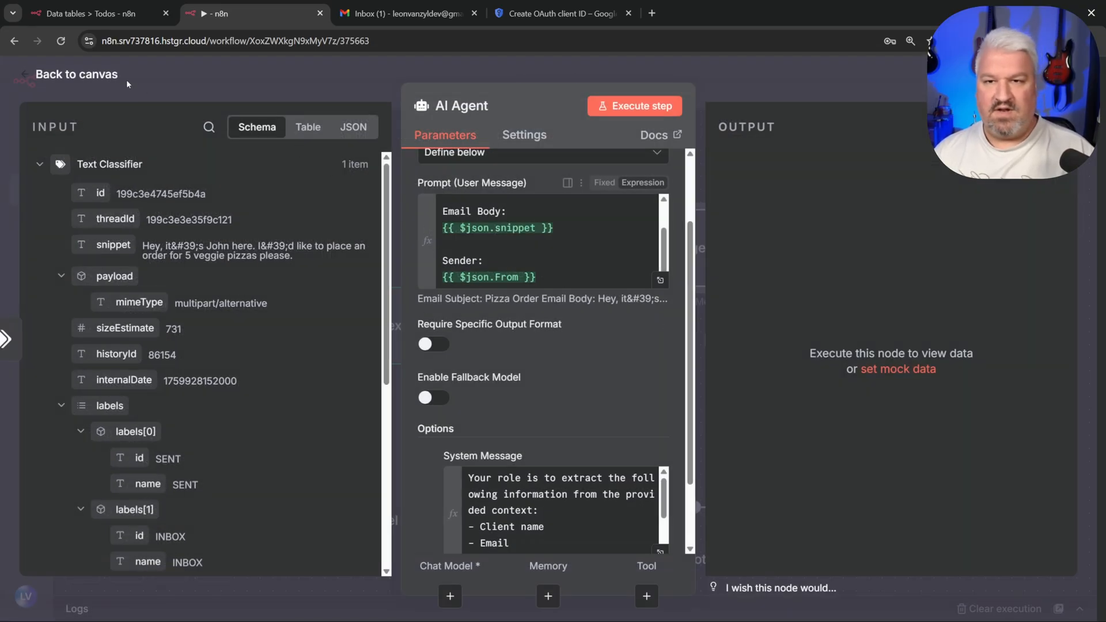
Step: Connect the existing OpenAI Chat Model to the AI Agent's Chat Model input
left_click(87, 75)
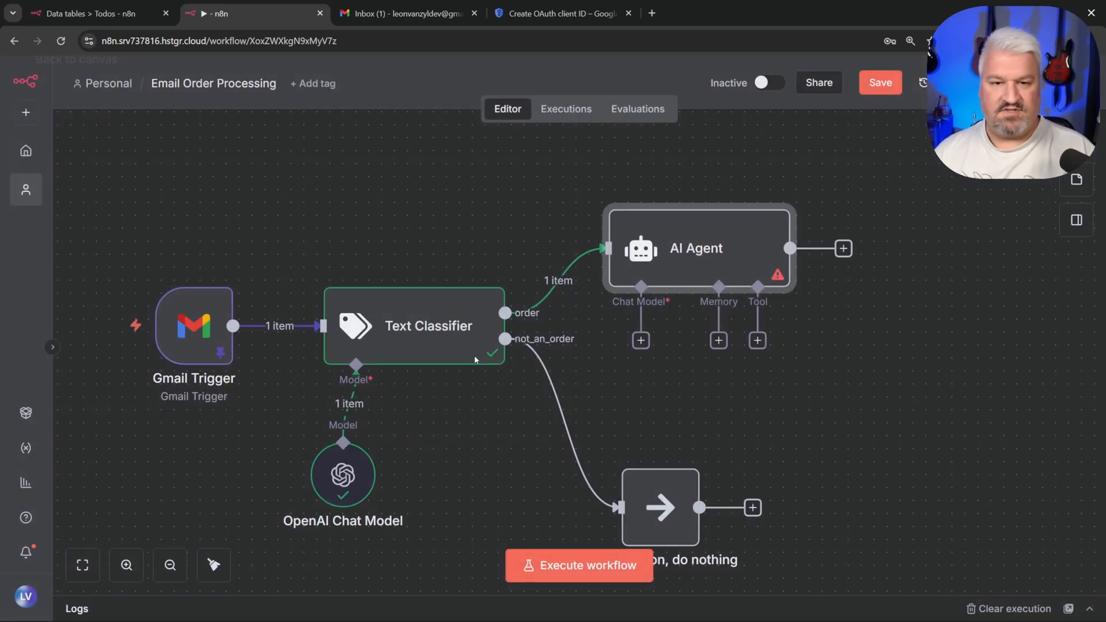
left_click(641, 340)
left_click(690, 396)
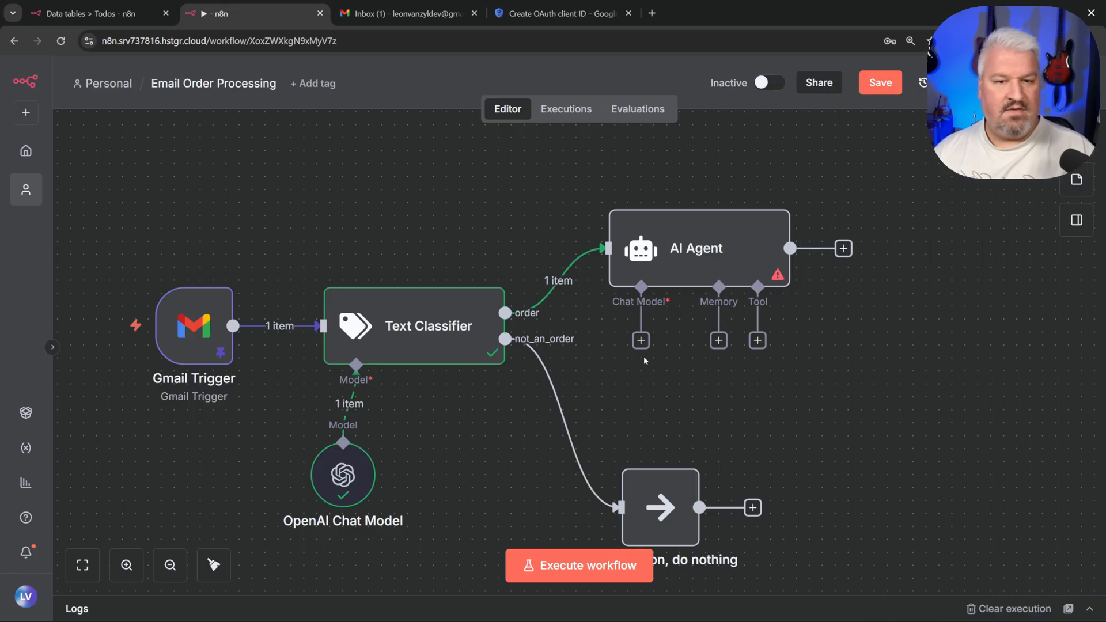
left_click_drag(641, 340, 343, 442)
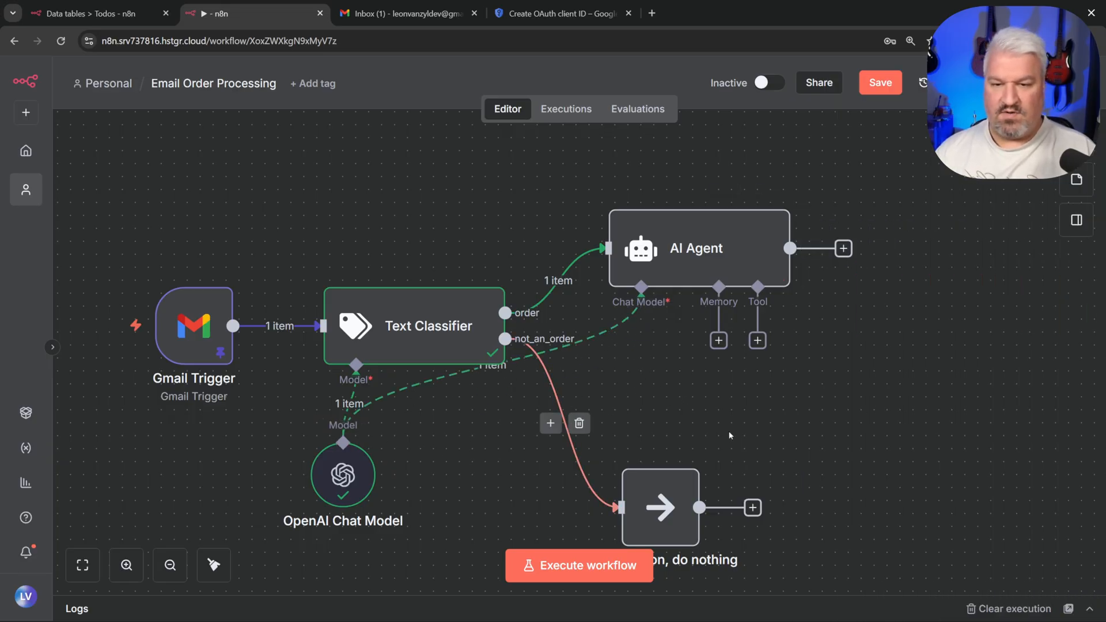
scroll(604, 283, "right", 3)
Step: Attach a Data table Tool to the AI Agent pointing at the Pizza Orders table
left_click_drag(604, 269, 741, 338)
type("data ta")
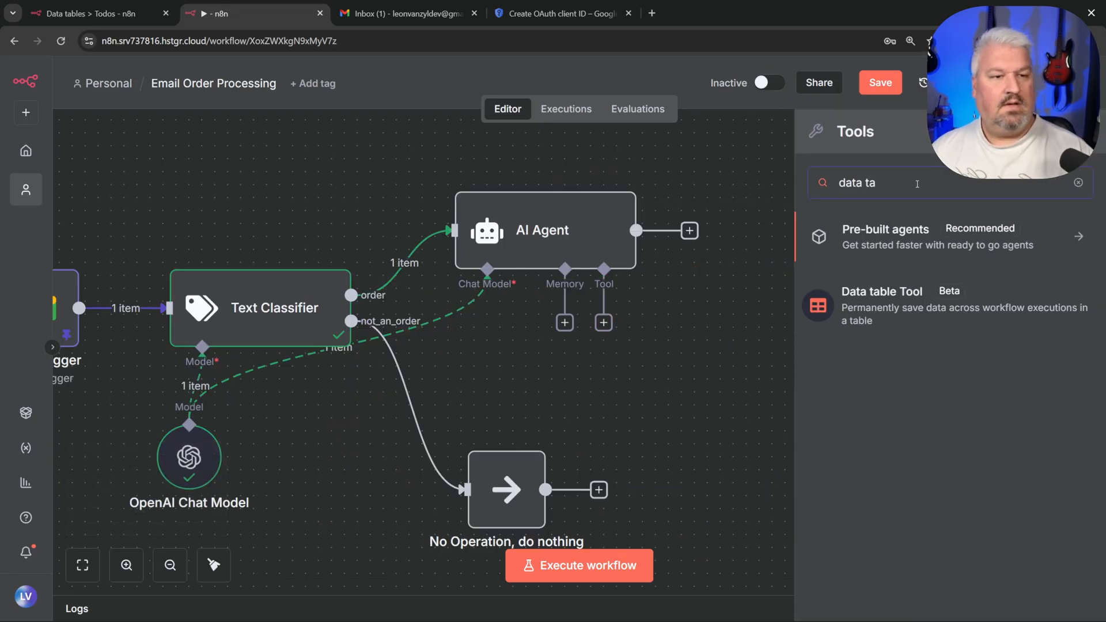
left_click(886, 308)
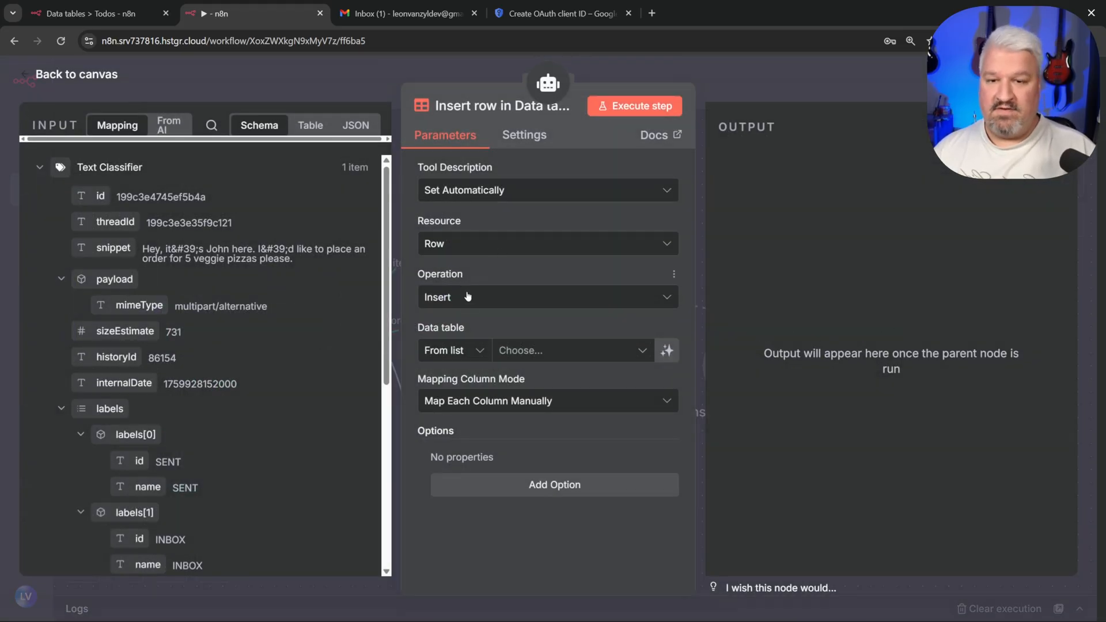
left_click(528, 352)
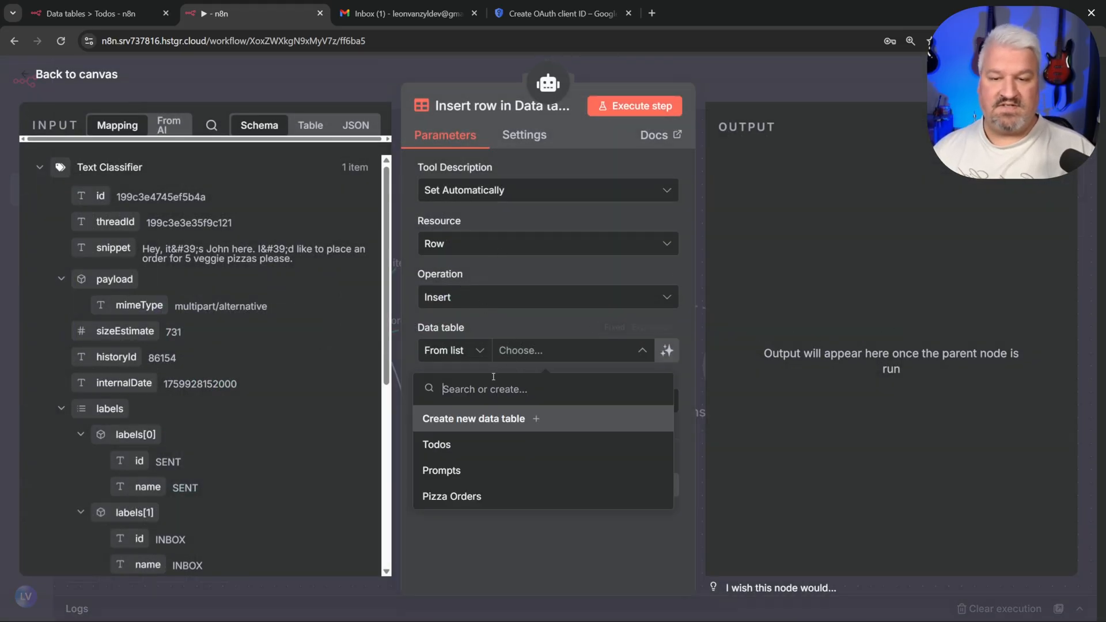
left_click(466, 499)
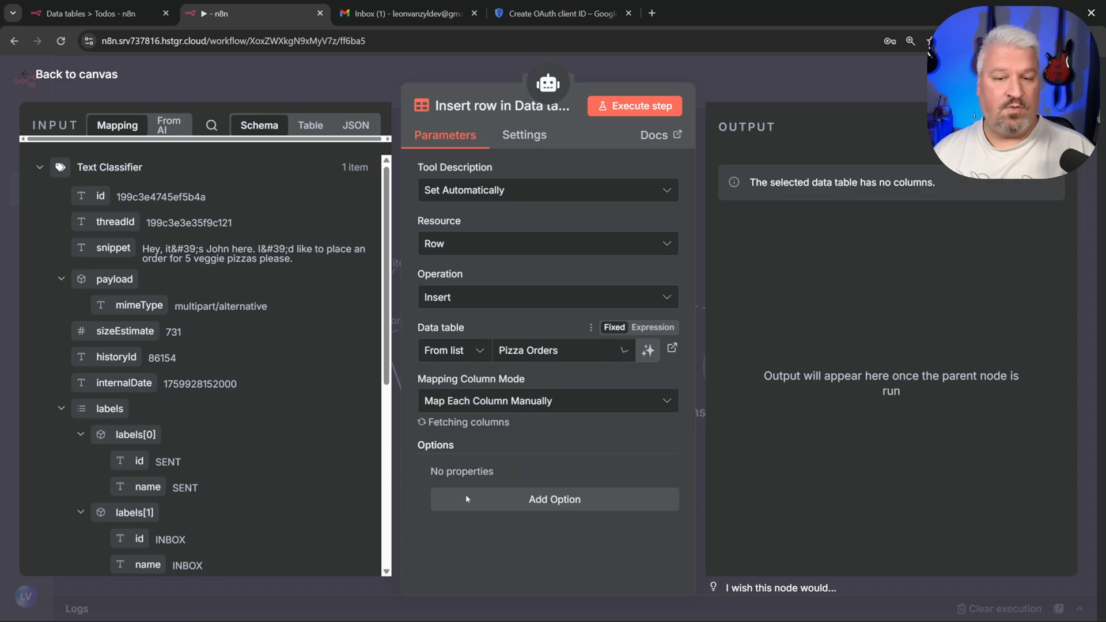
Step: Let the model fill the customerName, email, item and quantity columns
scroll(555, 433, "down", 4)
left_click(657, 269)
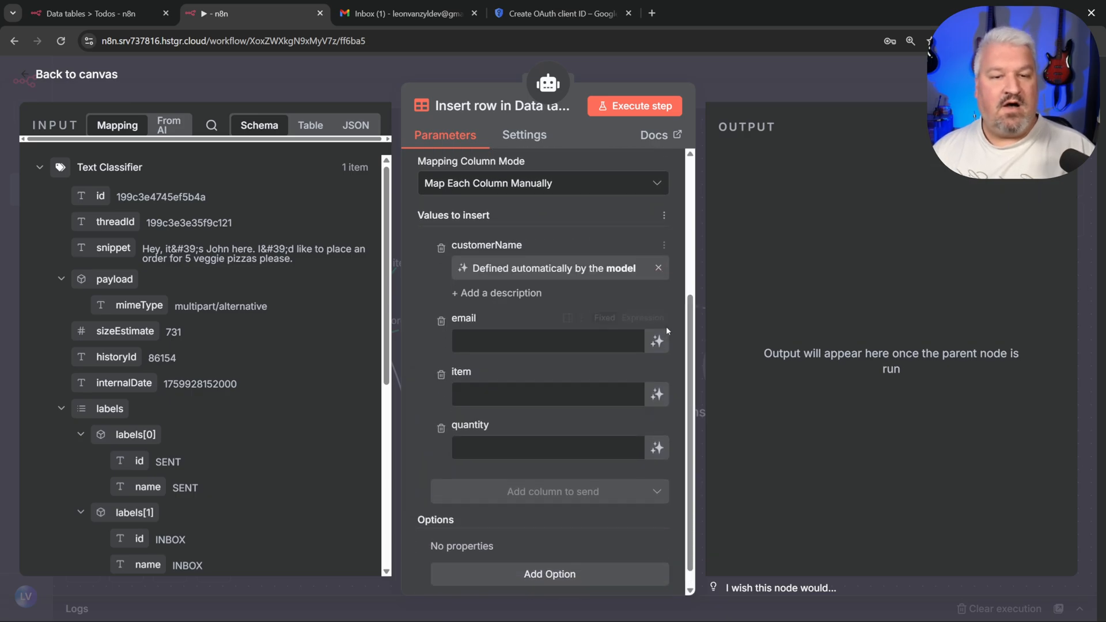
left_click(657, 341)
left_click(658, 415)
left_click(659, 486)
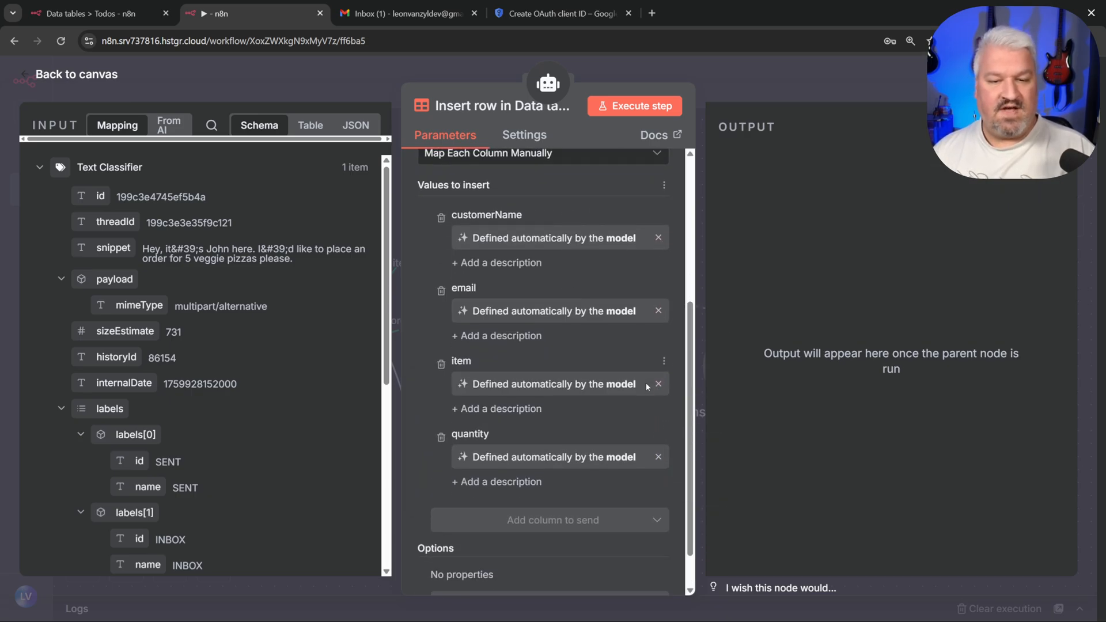
key("Escape")
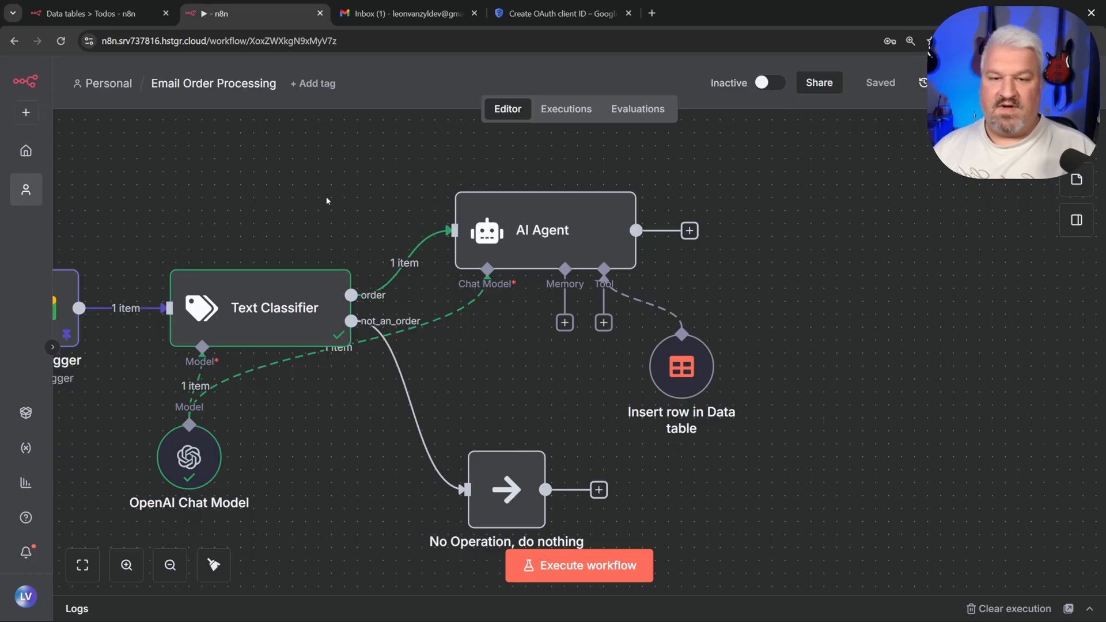
Step: Execute the workflow and verify the AI Agent output reports the 5 Veggie Pizza order added
left_click(603, 570)
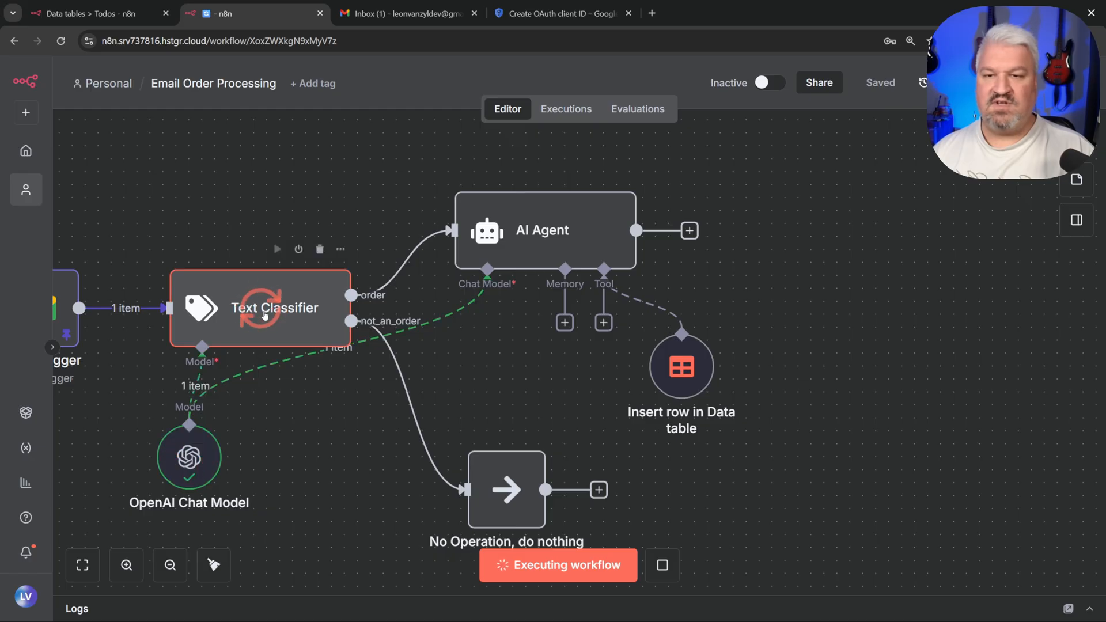
double_click(588, 232)
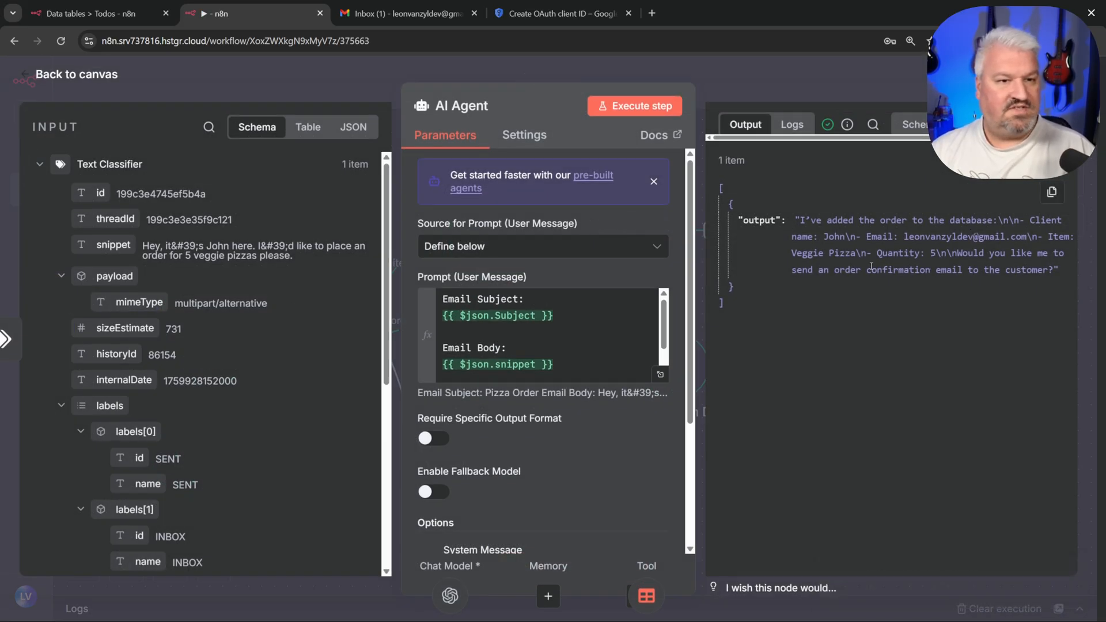
left_click_drag(800, 220, 1009, 221)
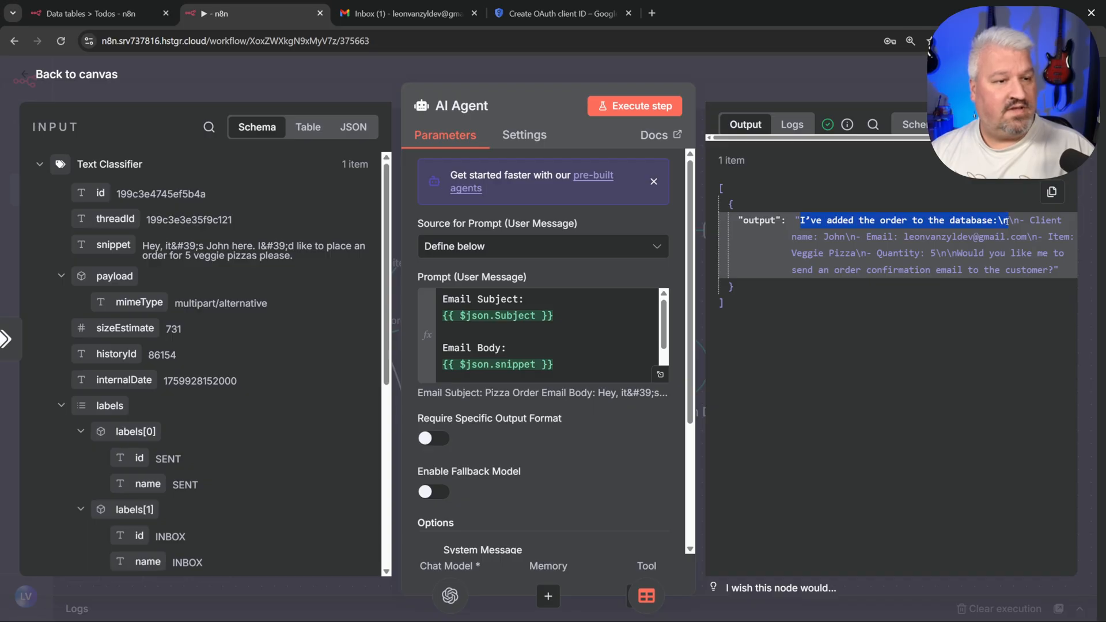
left_click(774, 247)
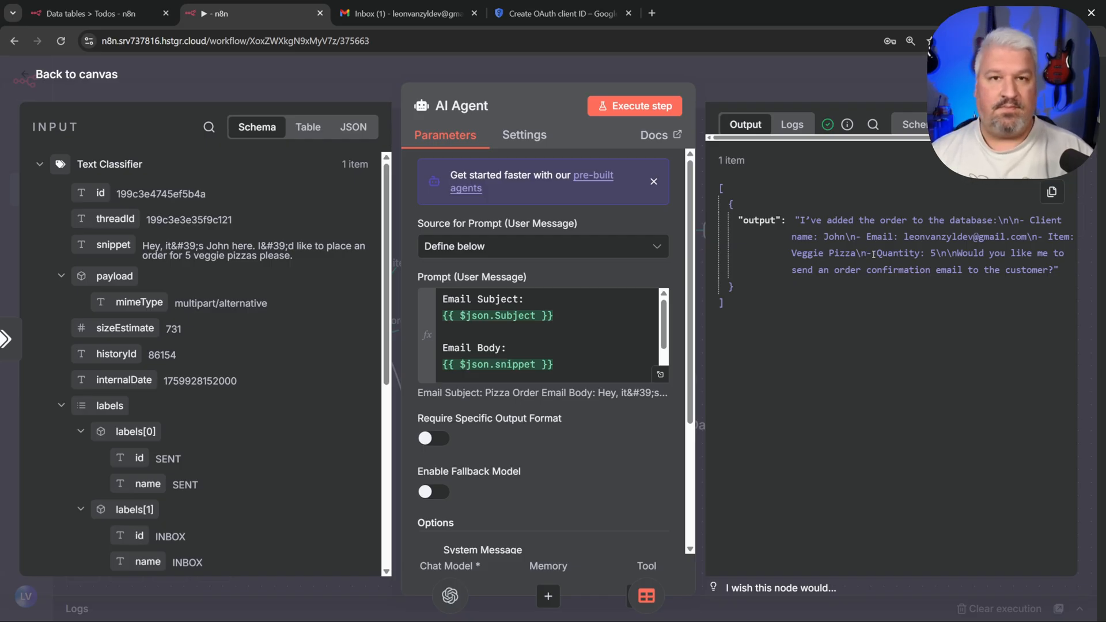
left_click(75, 75)
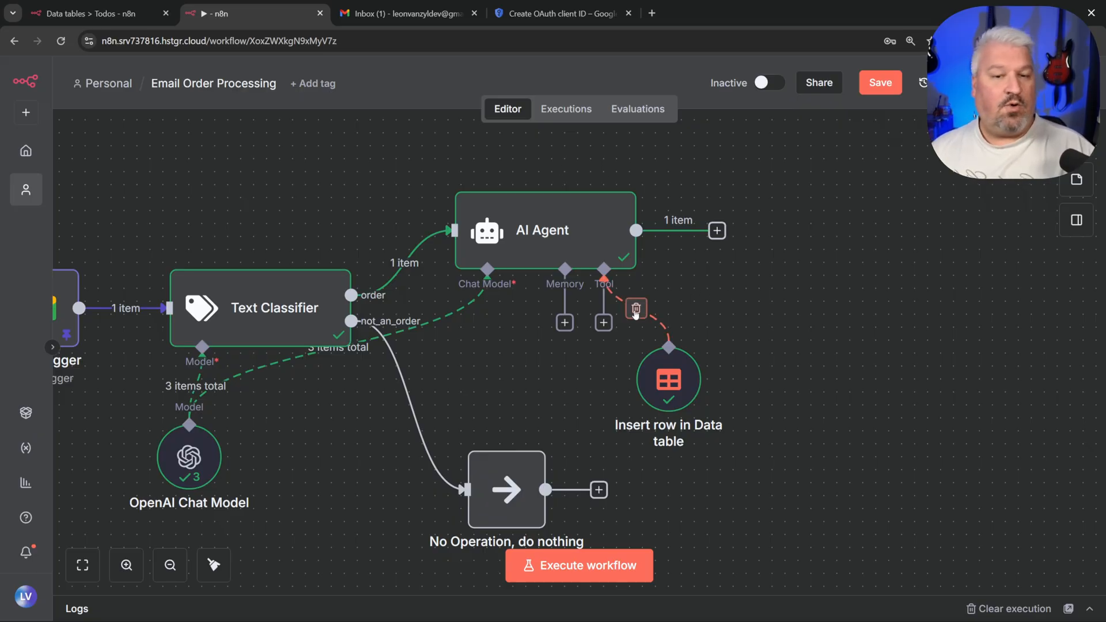
Step: Attach a Gmail Tool to the AI Agent with To, Subject and Message filled by the model
left_click(604, 323)
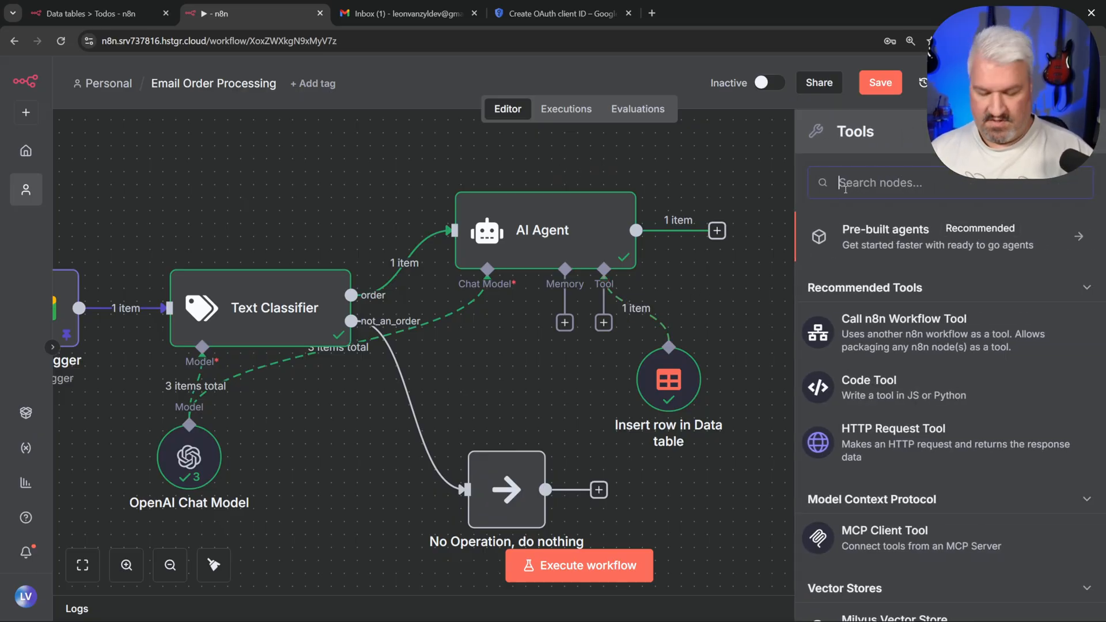
type("gmail")
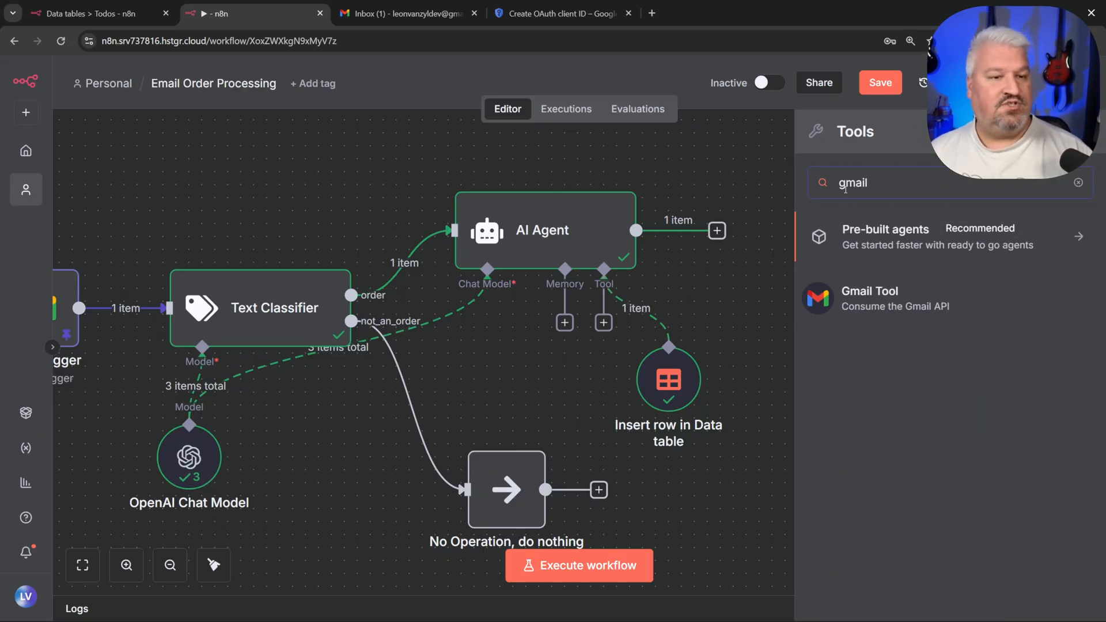
left_click(880, 305)
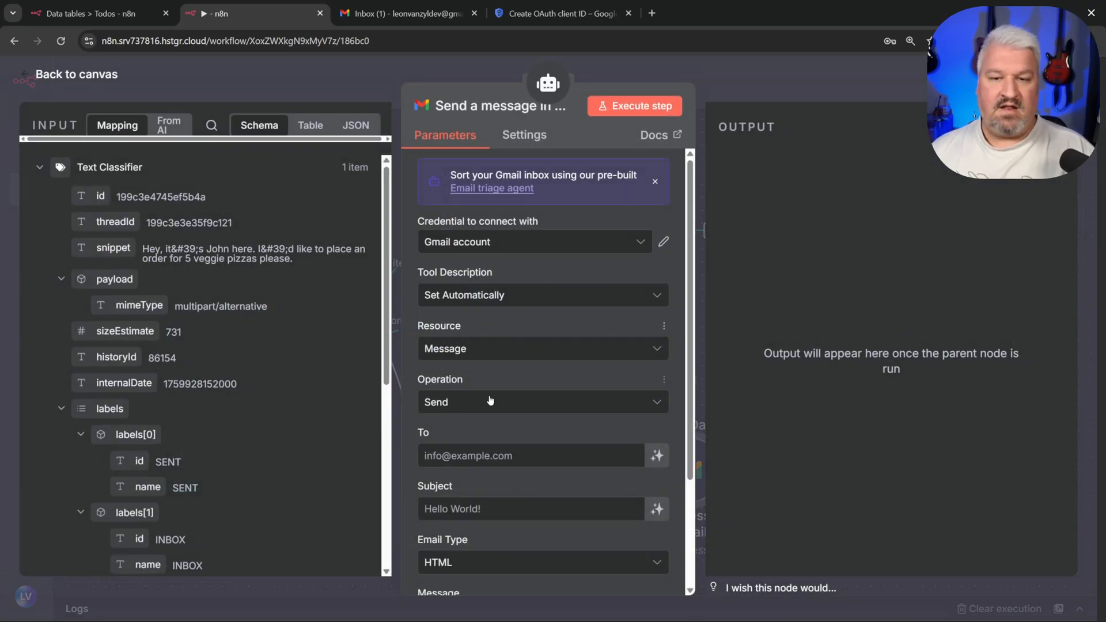
scroll(453, 398, "down", 2)
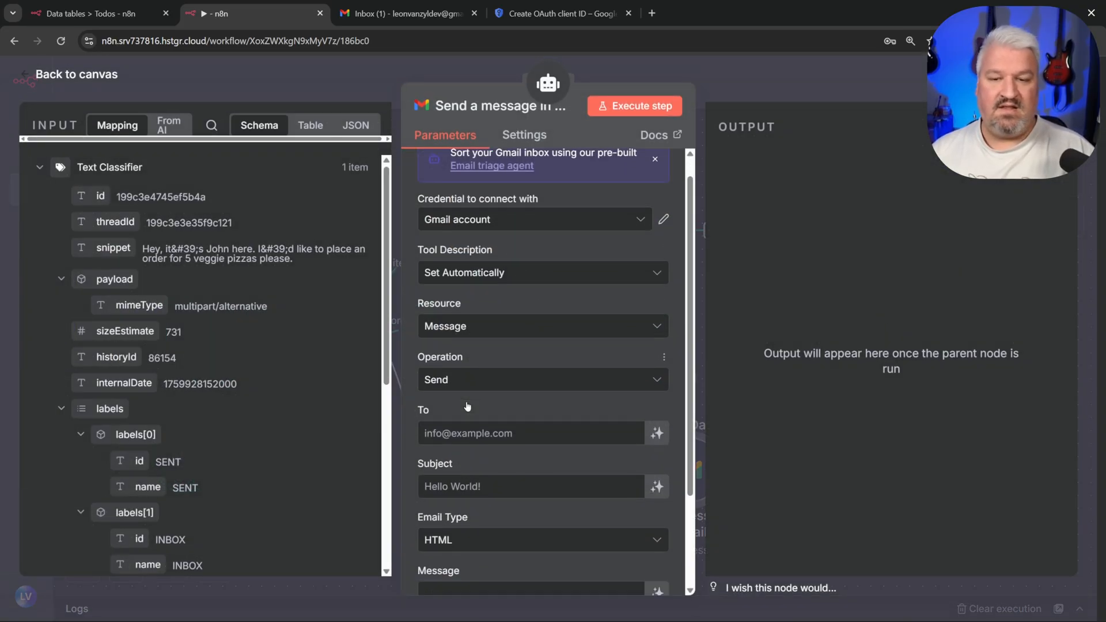
left_click(657, 326)
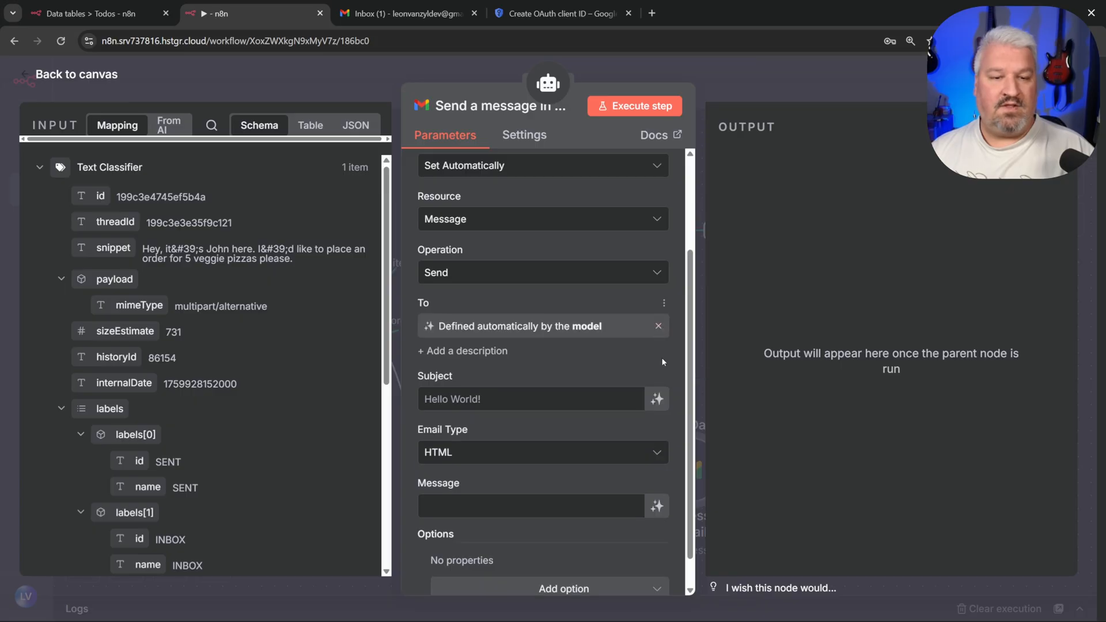
left_click(657, 399)
left_click(658, 526)
Step: Add system-message instructions to reply via Gmail, confirming orders or requesting missing details, and shift the Gmail node right
left_click(548, 83)
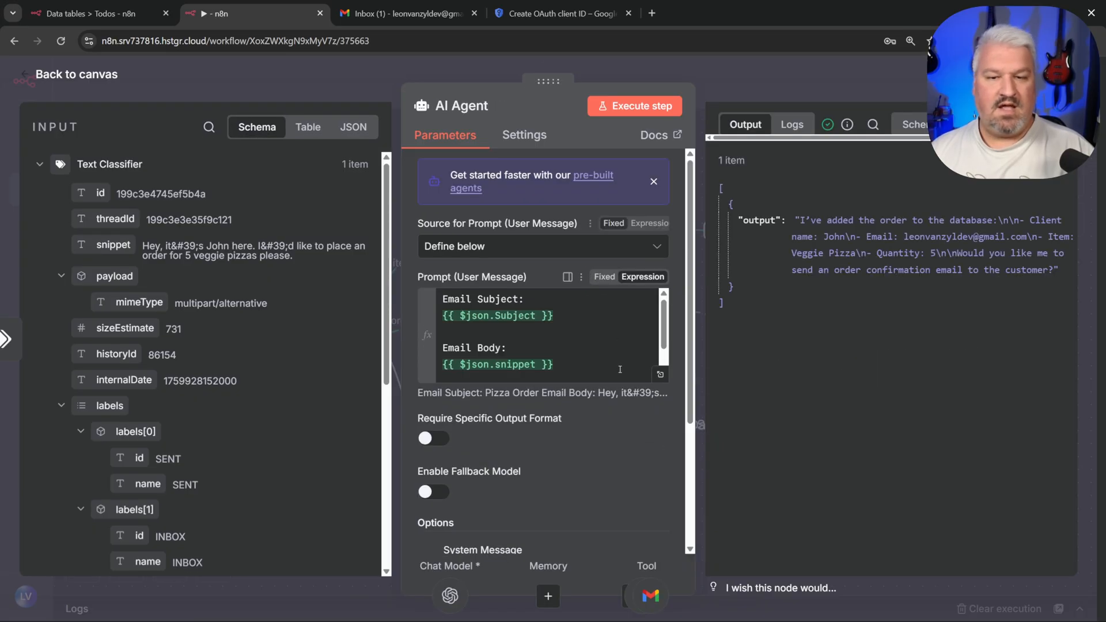
scroll(620, 414, "down", 3)
left_click(660, 466)
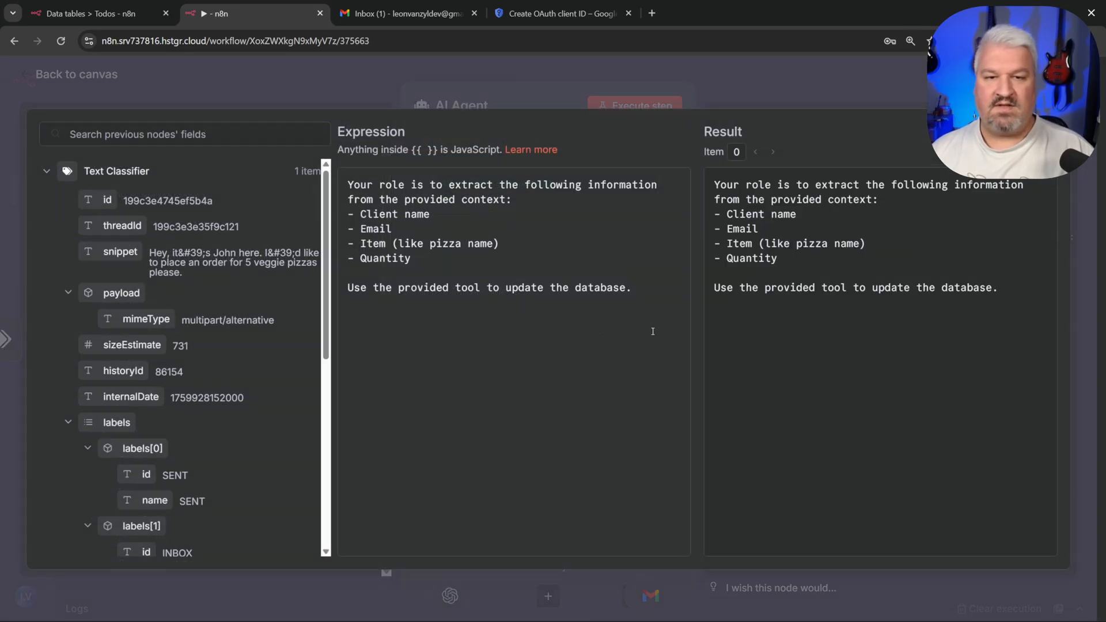
key("ctrl+super")
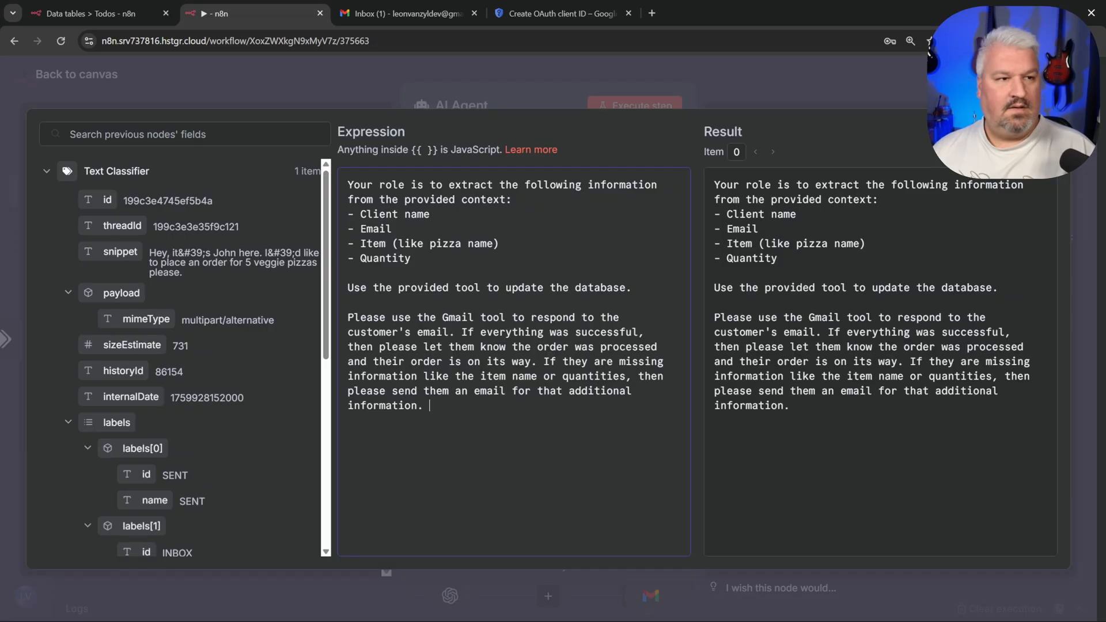
key("Escape")
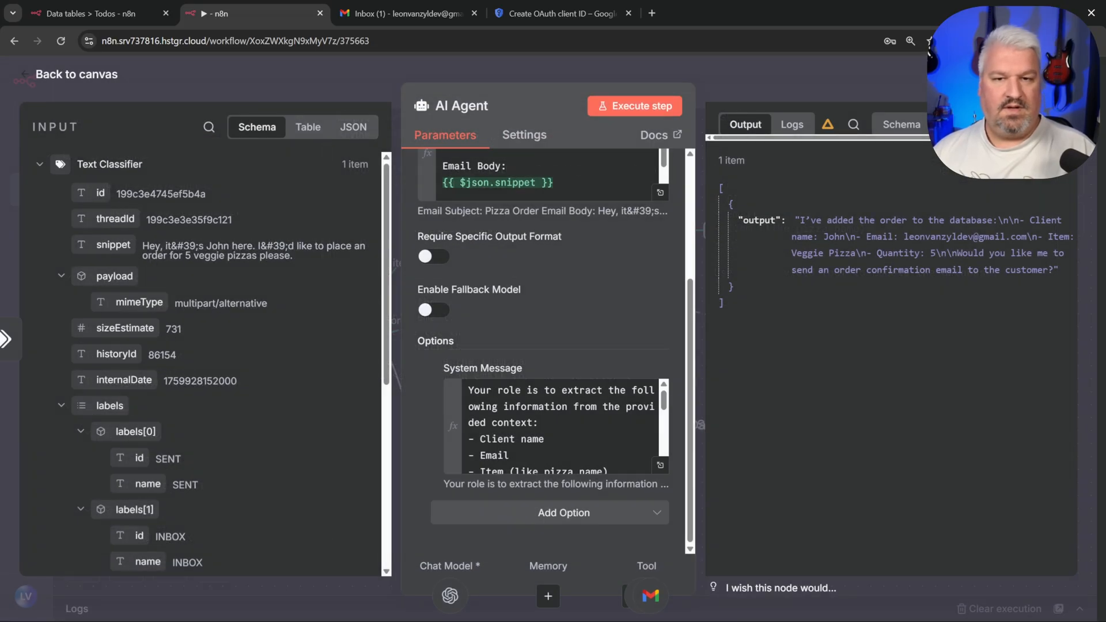
left_click(83, 75)
left_click_drag(759, 379, 798, 379)
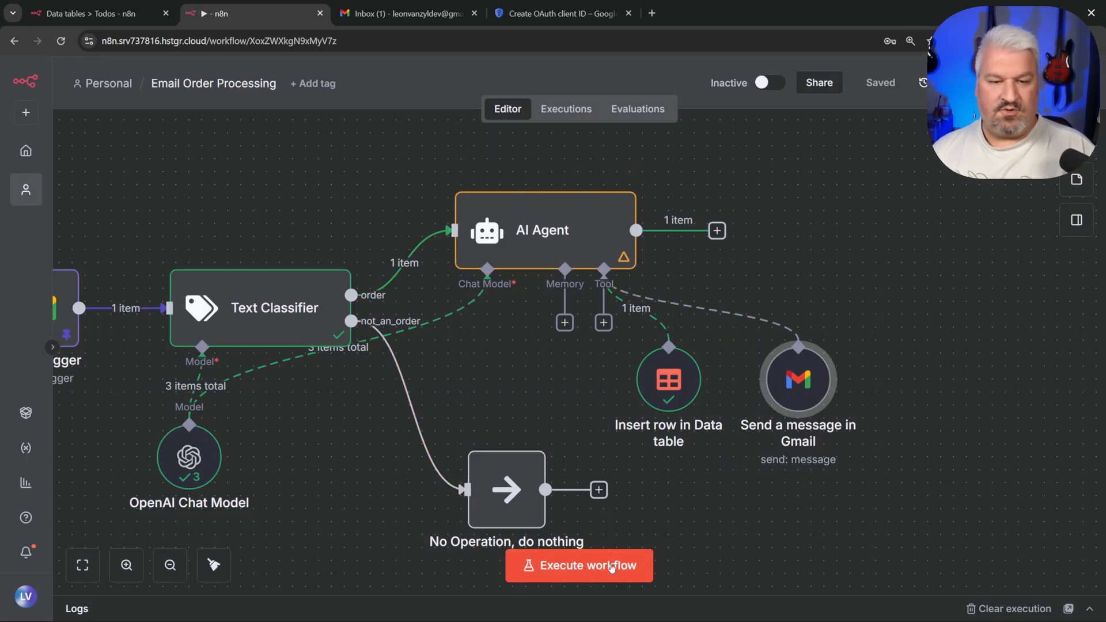
Step: Rerun the workflow, then reload the Gmail inbox to look for the reply
left_click(610, 567)
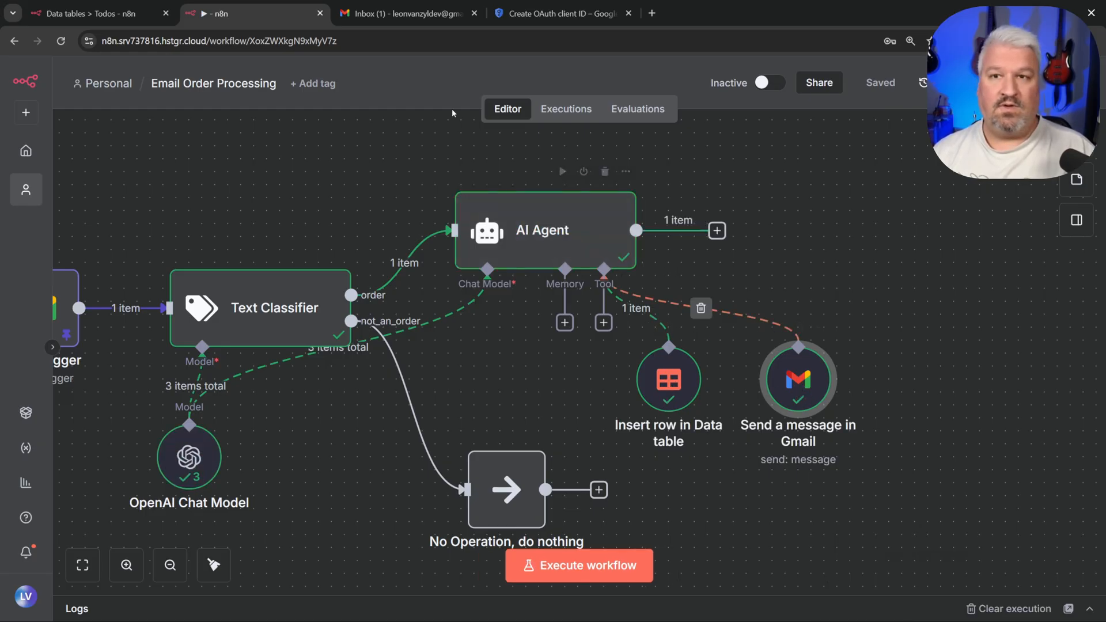
left_click(410, 14)
left_click(61, 42)
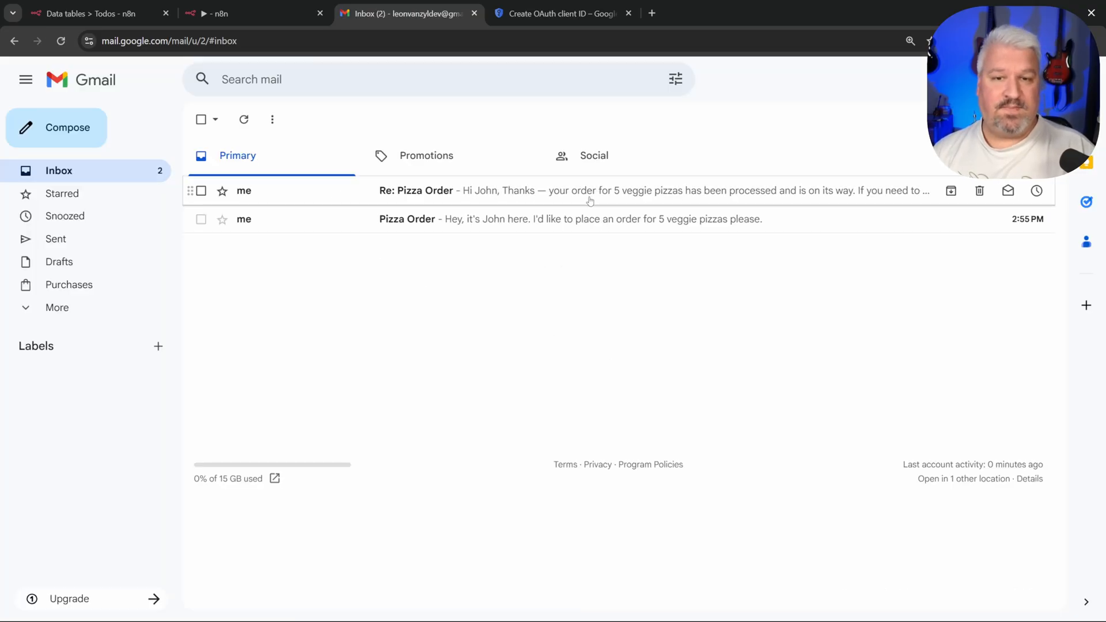
Step: Open the 'Re: Pizza Order' reply and read its 5 veggie pizzas confirmation
left_click(590, 196)
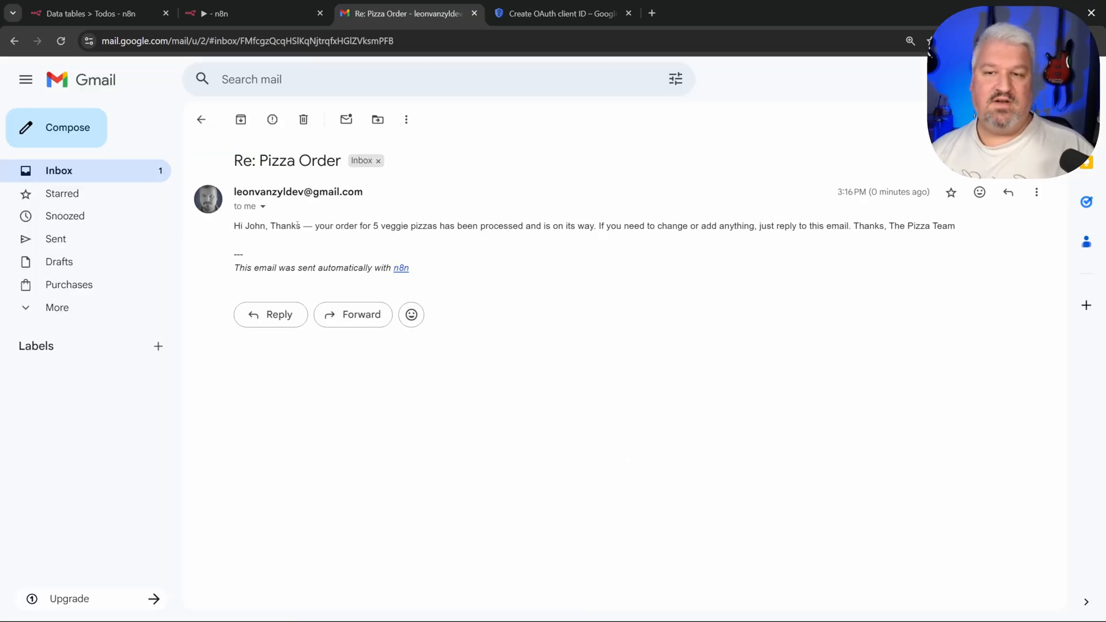
left_click_drag(316, 226, 662, 225)
left_click(662, 226)
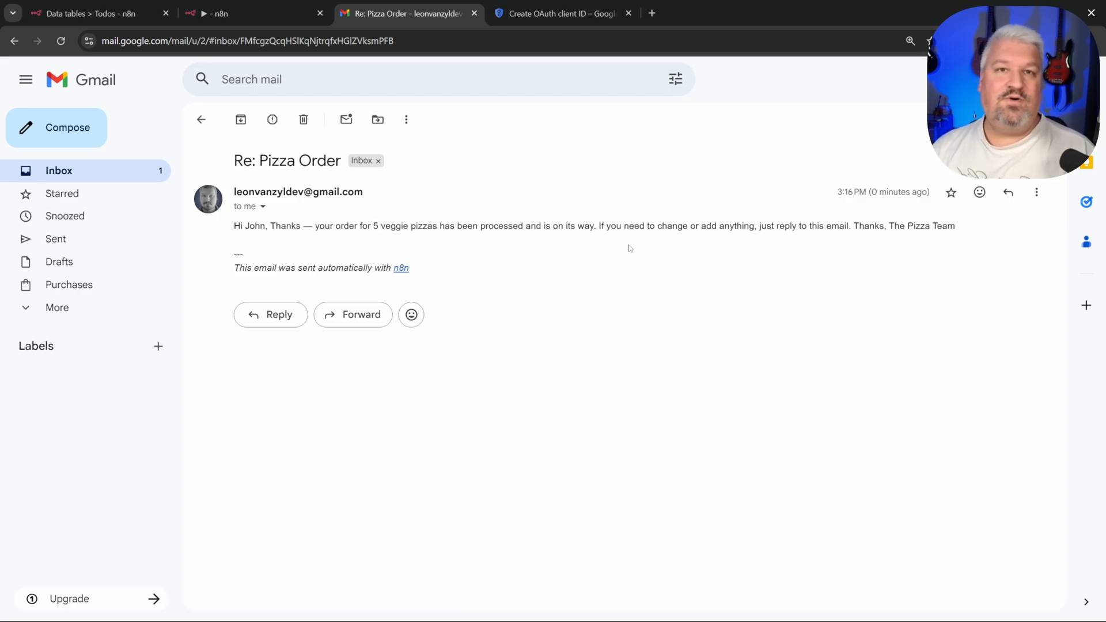